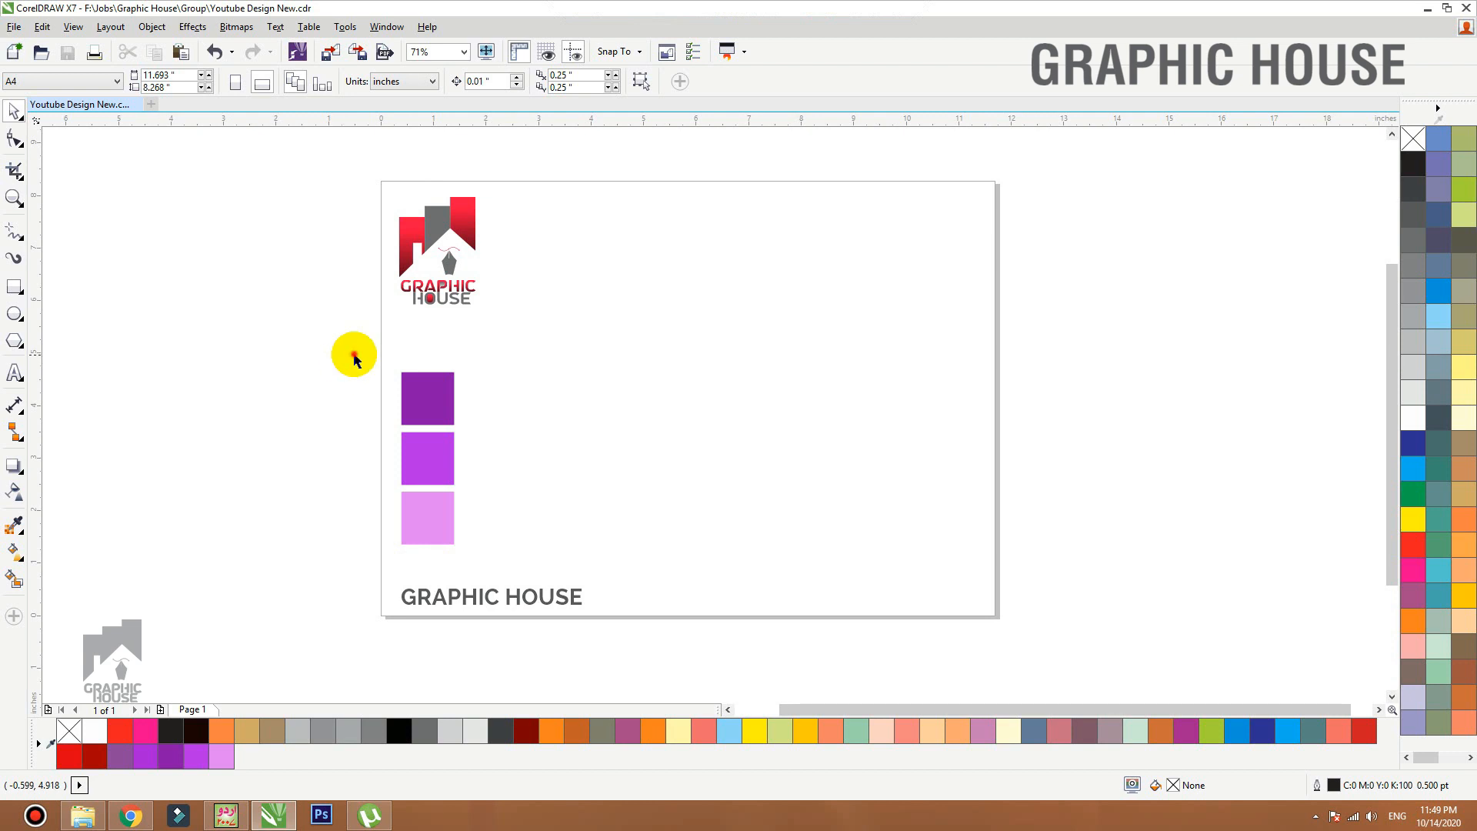
left_click_drag(353, 353, 486, 543)
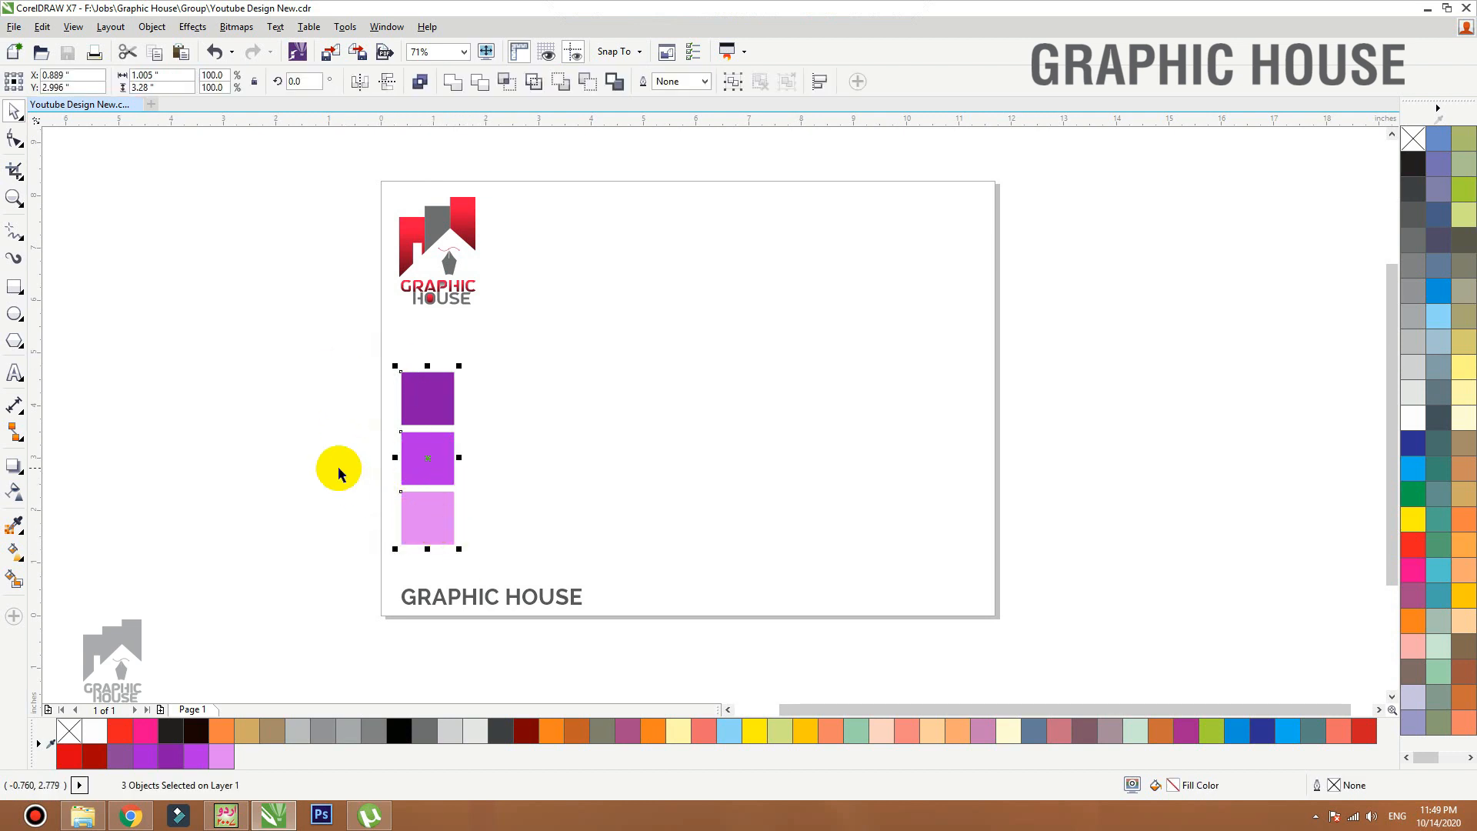
left_click(333, 468)
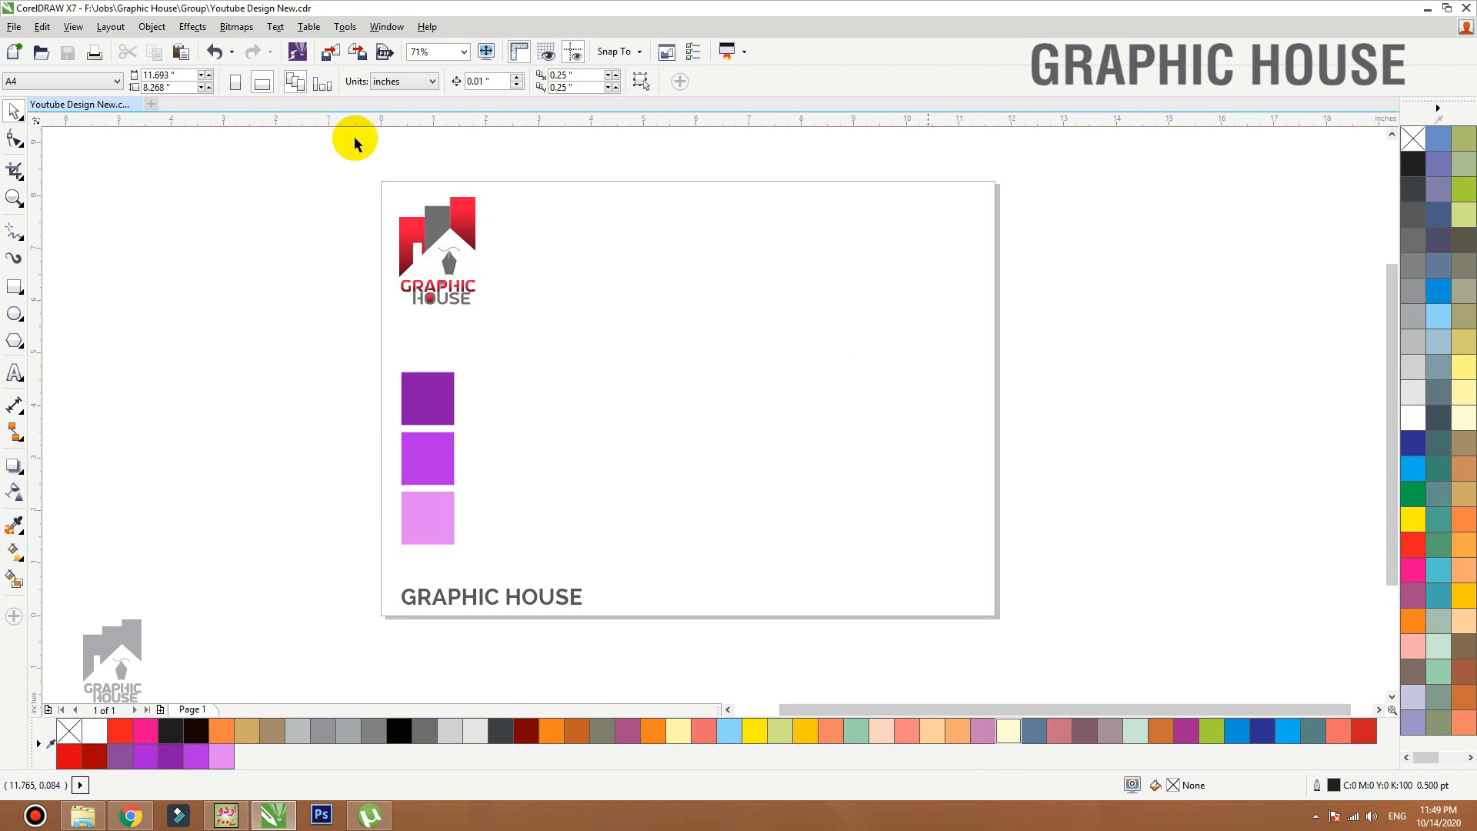
Draw a polygon about 4.2 by 4 inches in the middle of the page and set it to 6 sides.
left_click(14, 198)
left_click_drag(393, 201, 968, 600)
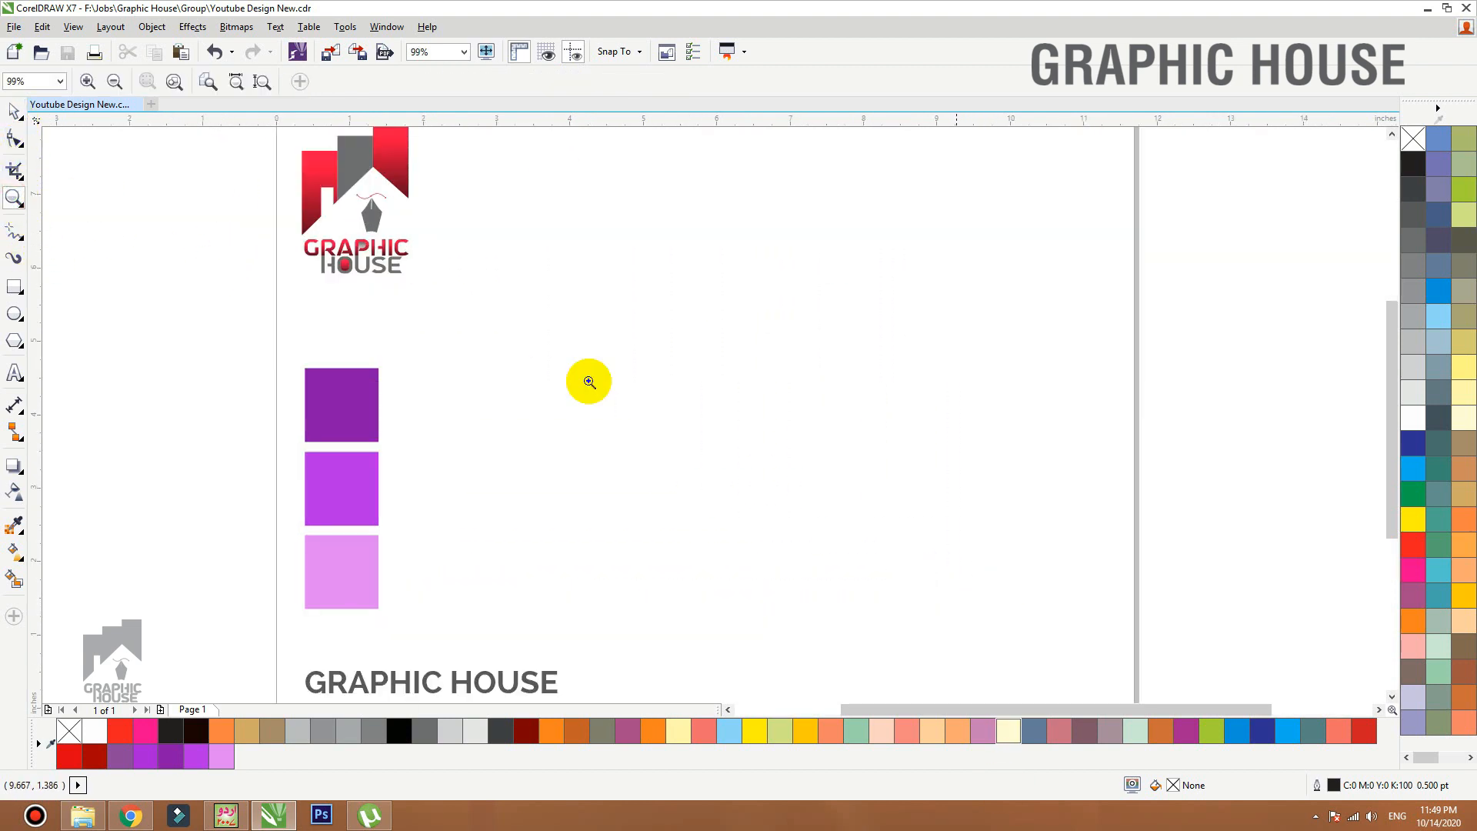
left_click(14, 110)
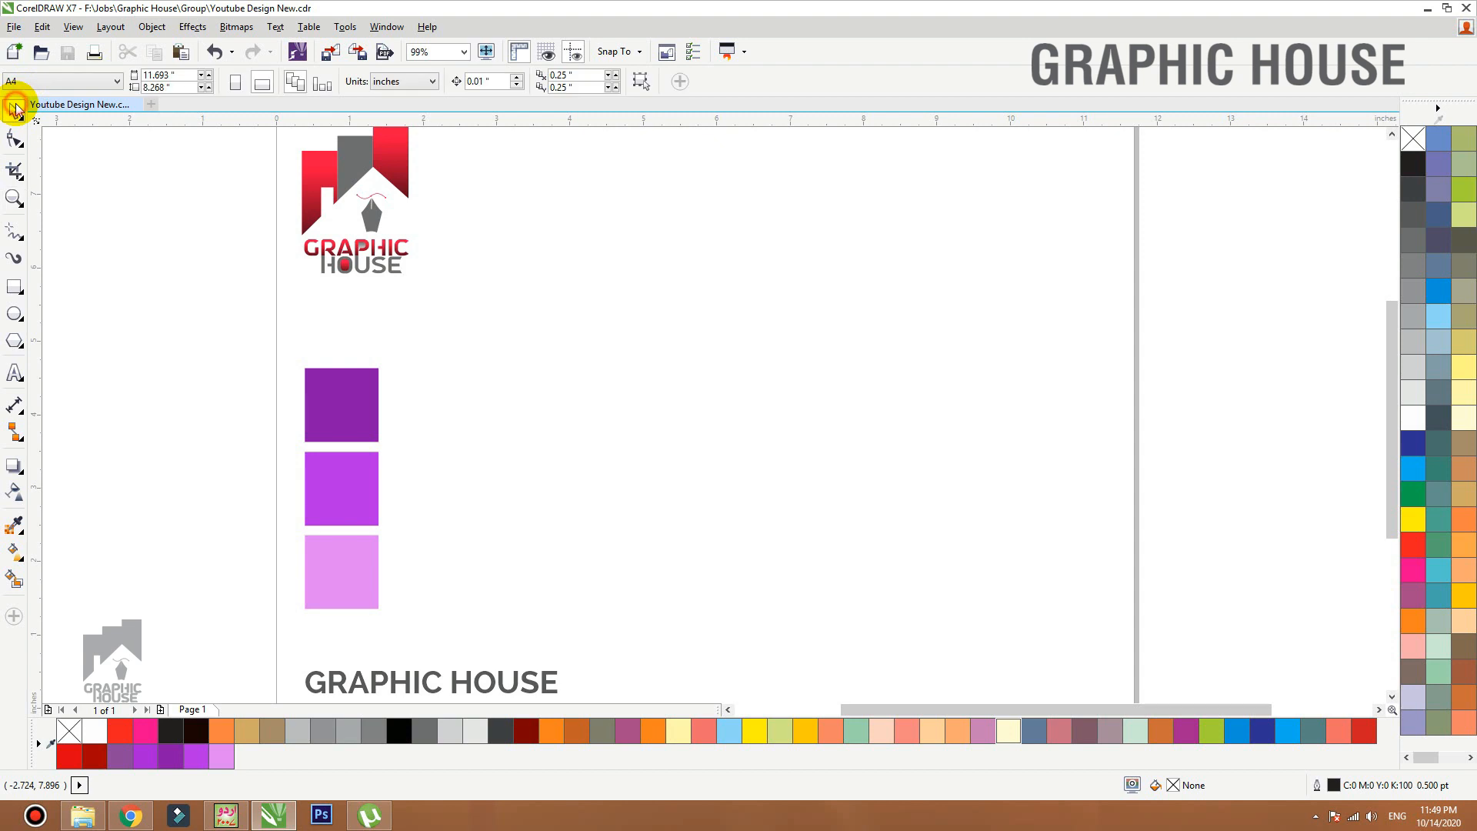
left_click(22, 347)
left_click(75, 338)
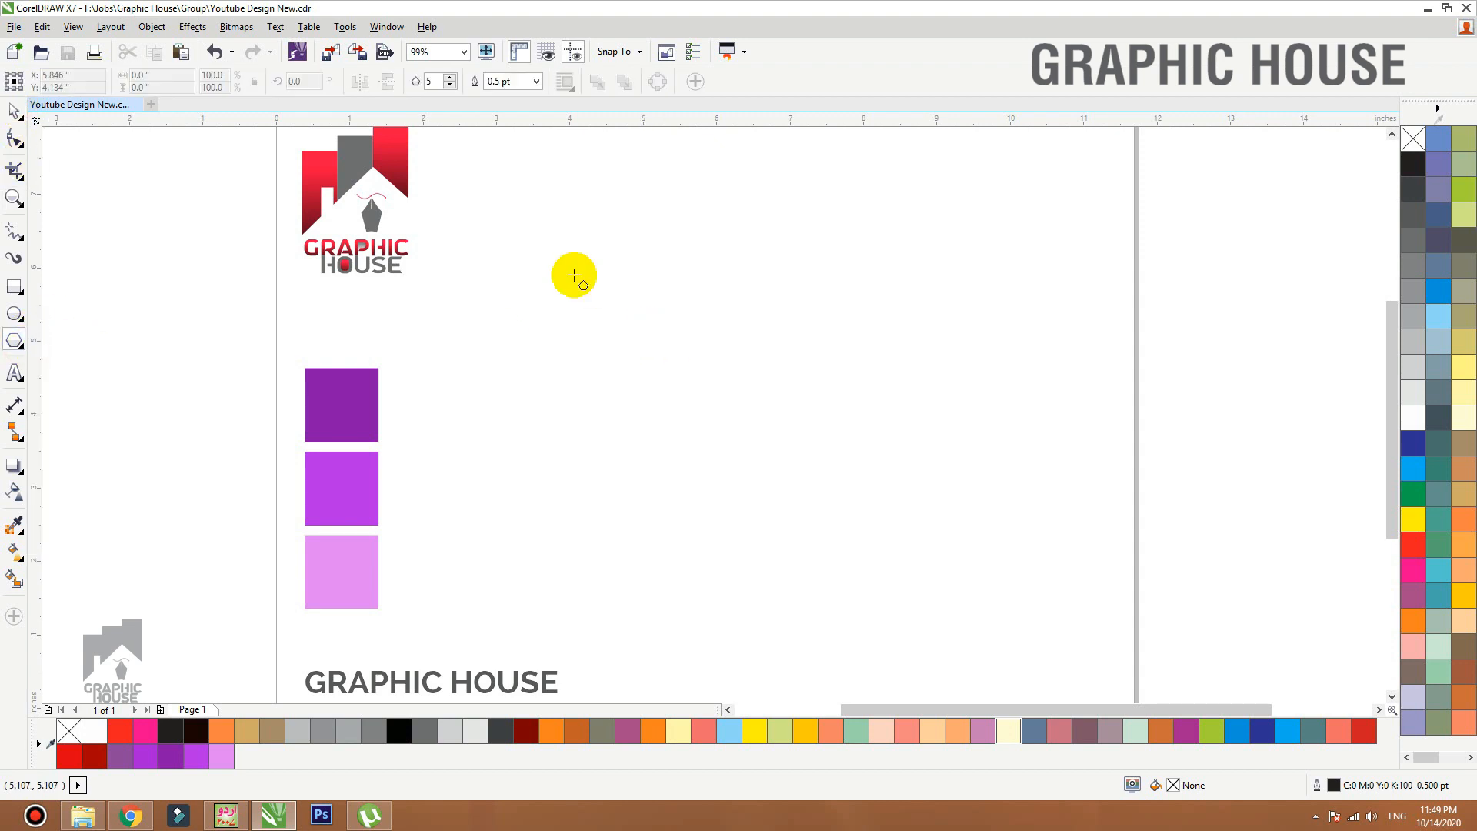
left_click_drag(547, 249, 864, 577)
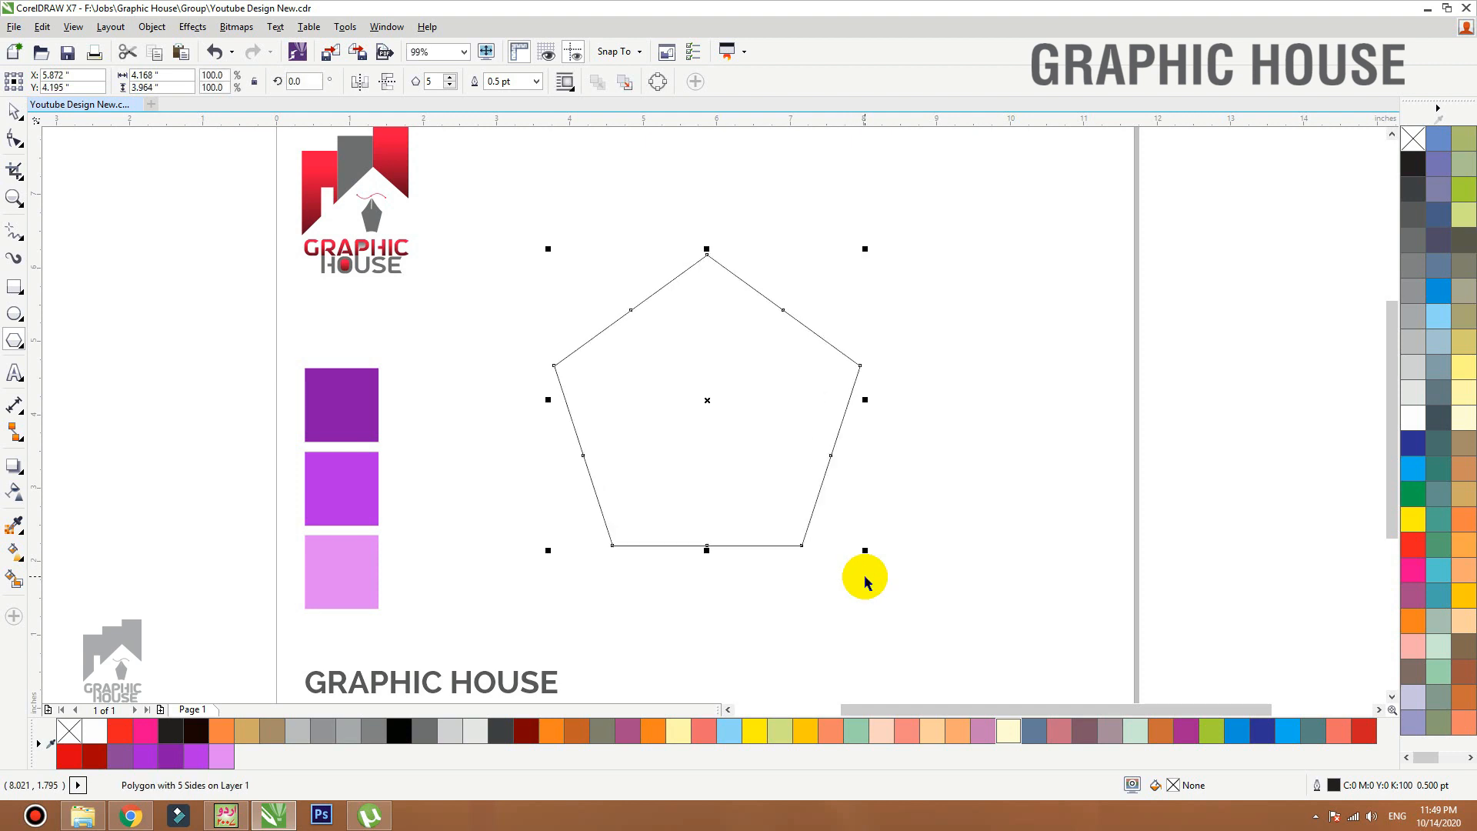
key("space")
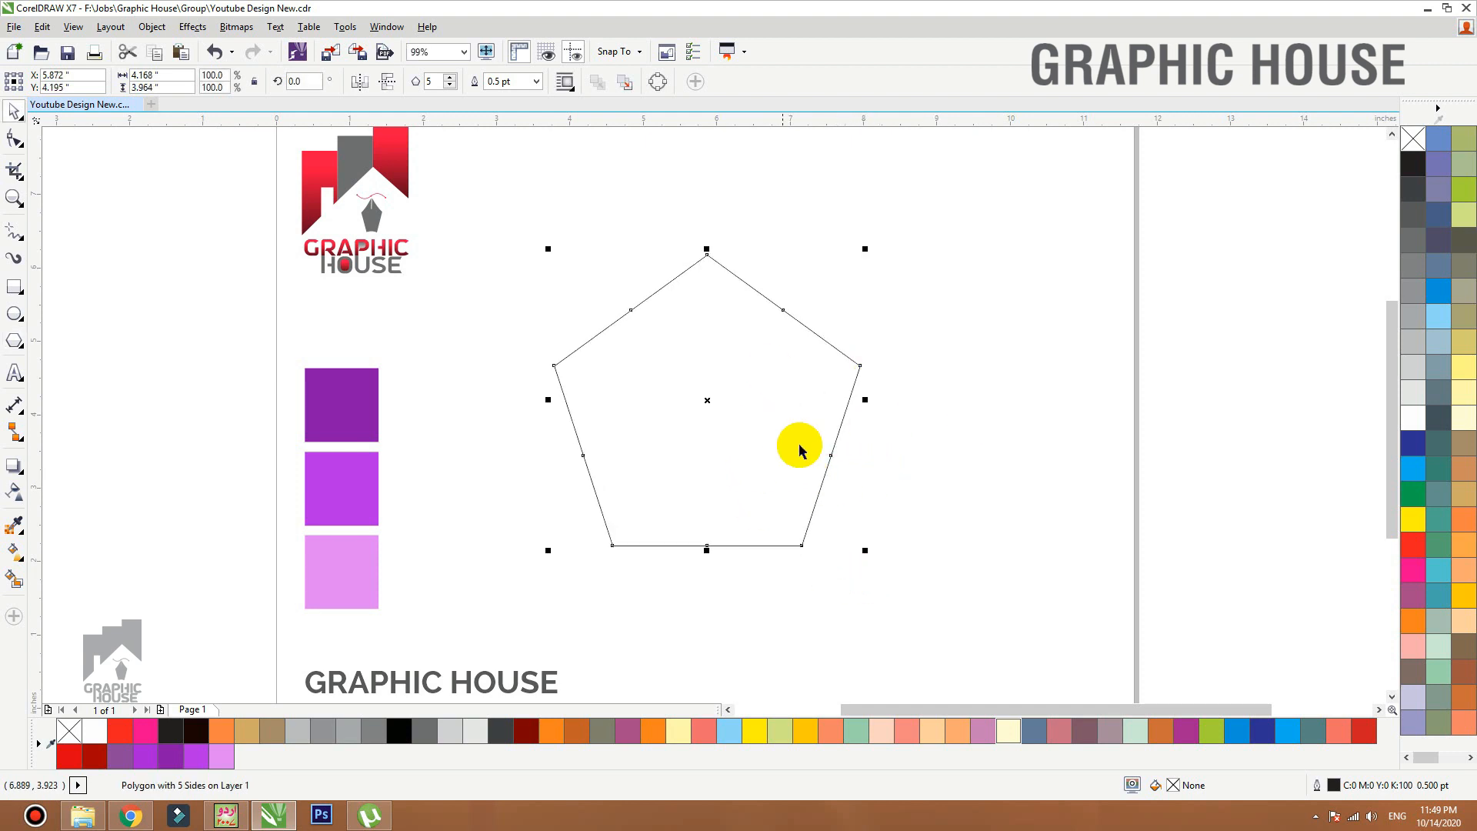
left_click(451, 81)
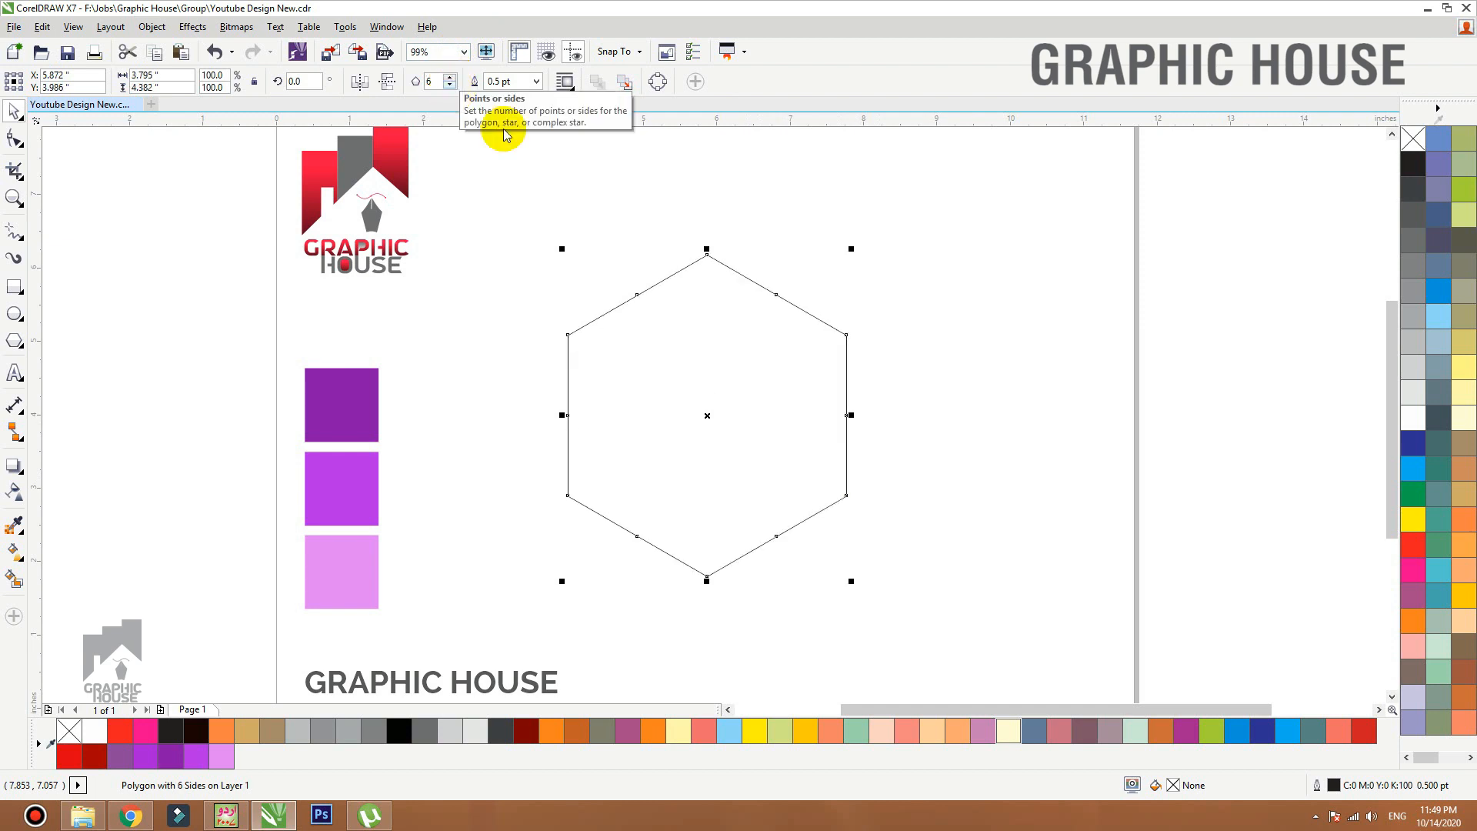
Place a copy of the hexagon to its right and change the original polygon to 3 sides.
left_click_drag(720, 416, 1073, 416)
key("ctrl+z")
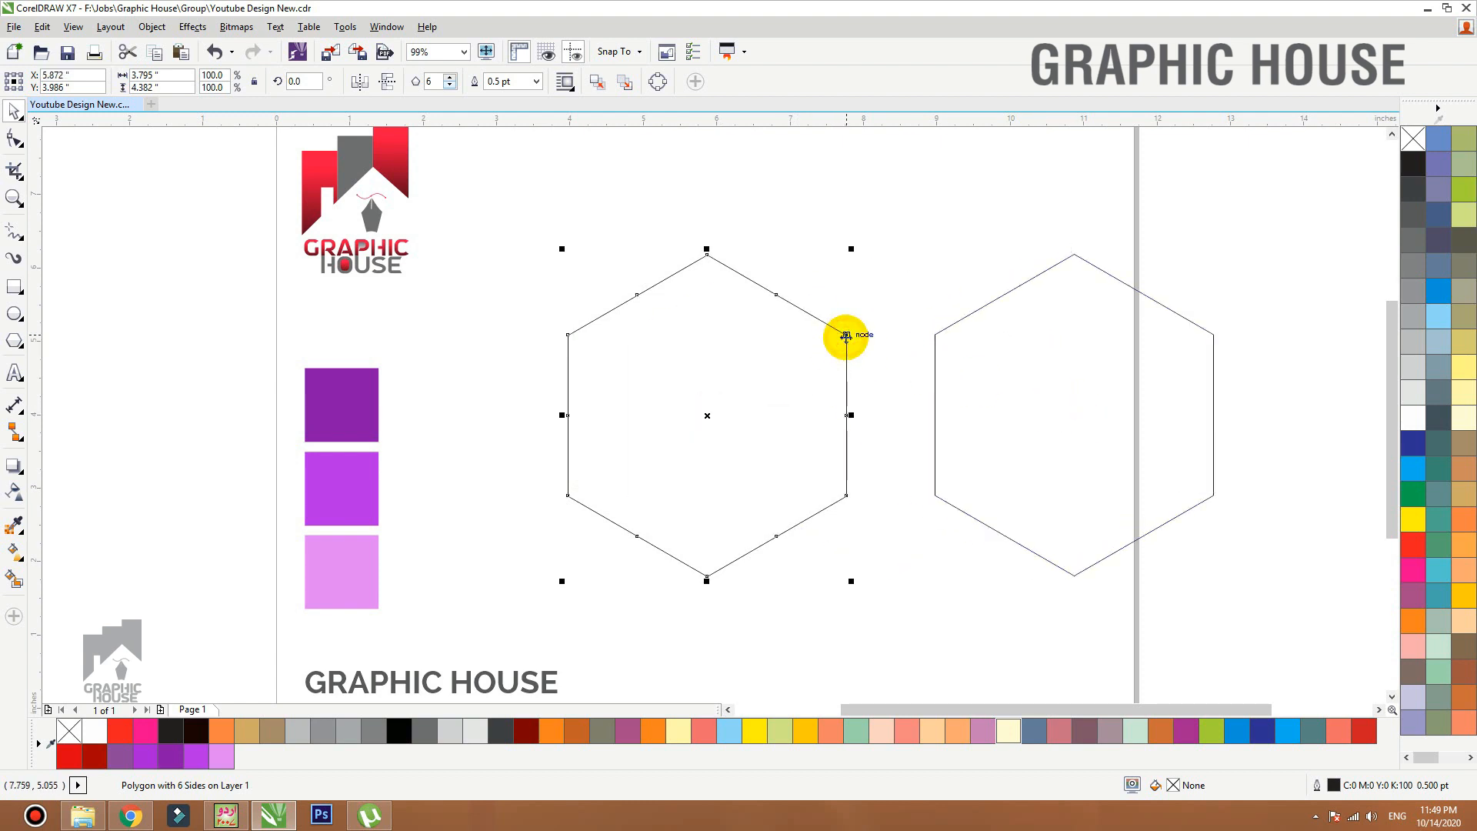
left_click(450, 85)
left_click(450, 85)
left_click(450, 84)
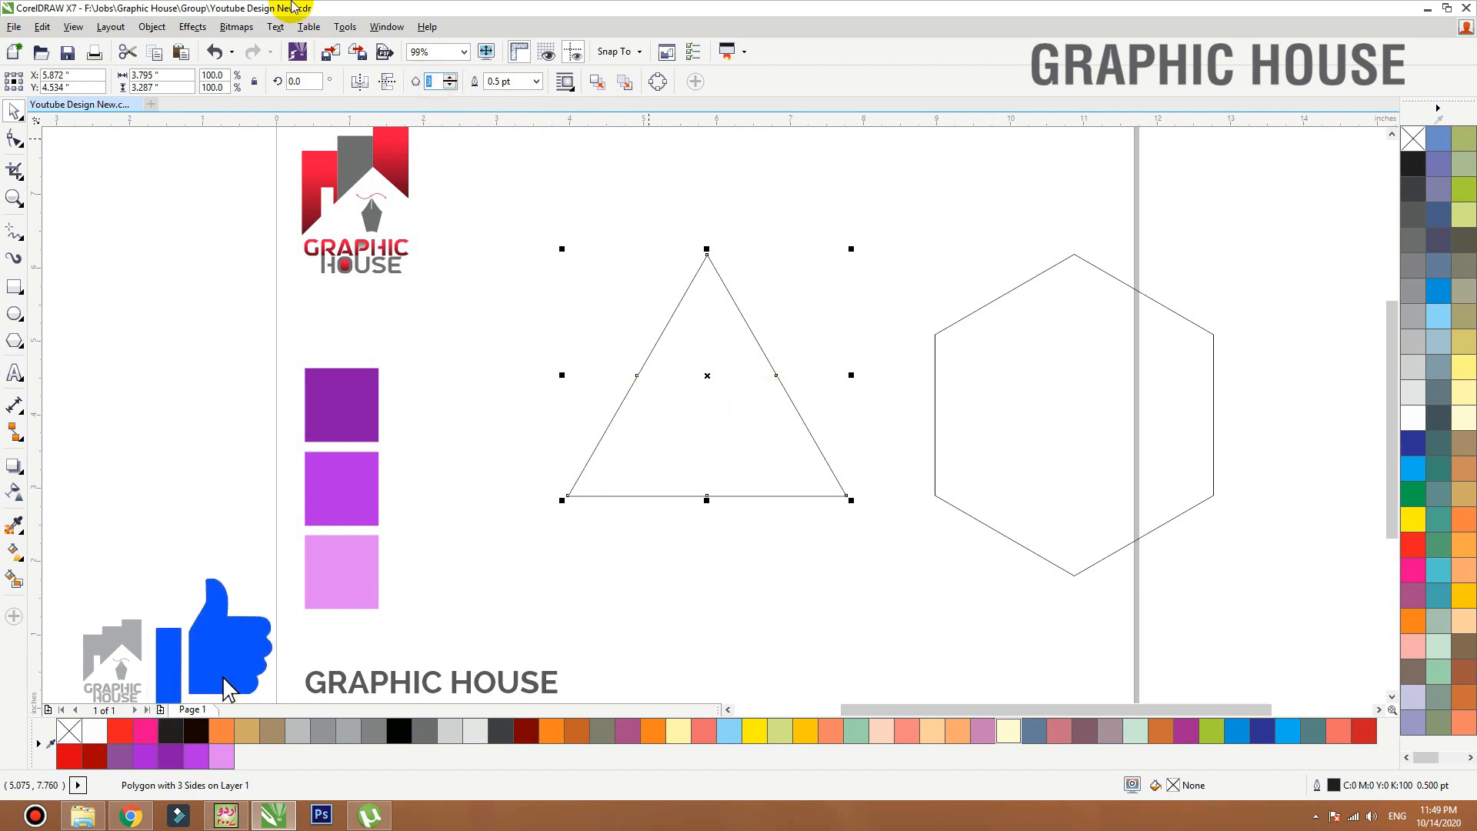
Round the triangle's corners with a Fillet of 0.27 inch radius.
left_click(384, 28)
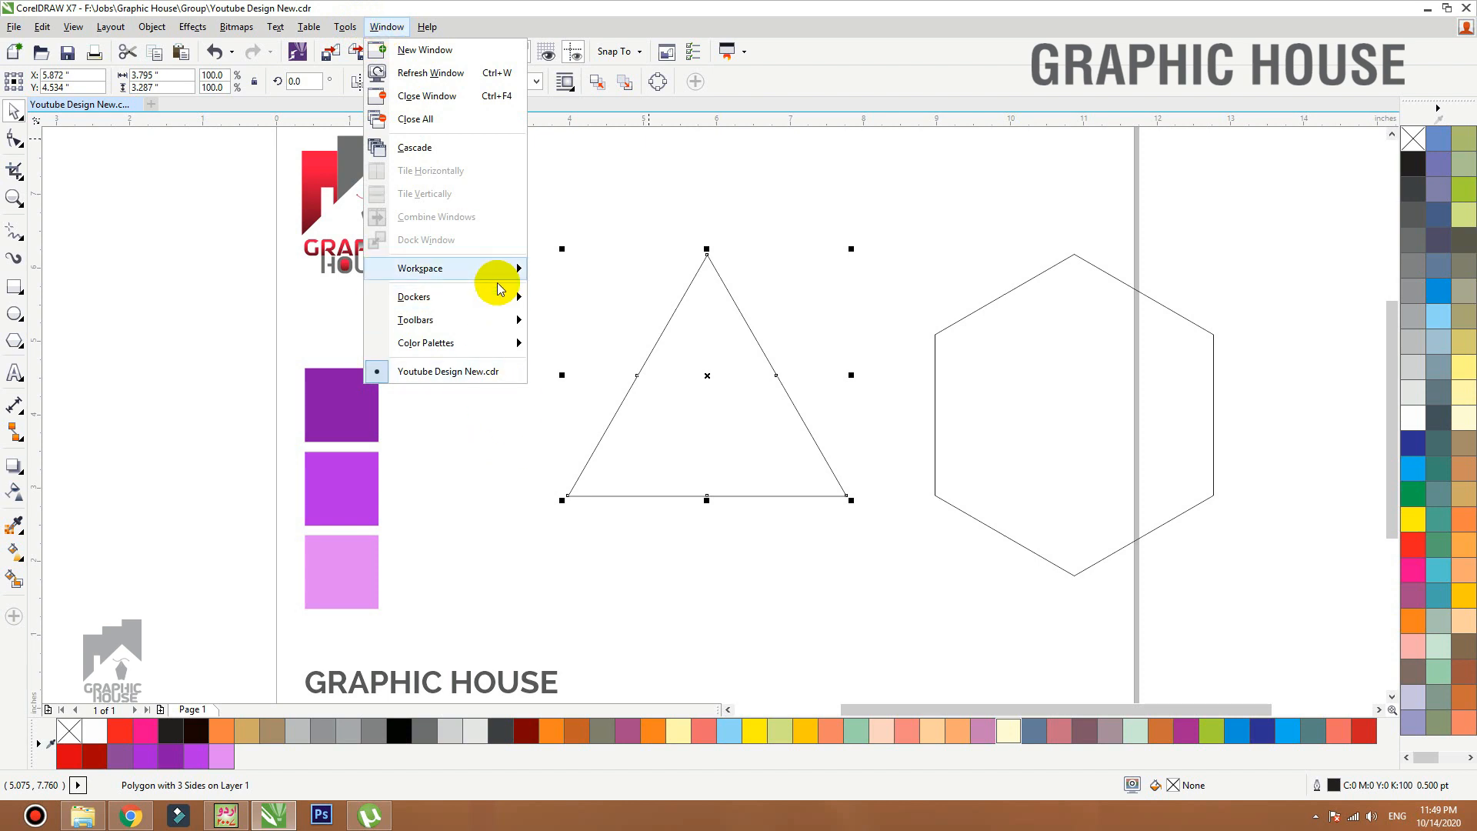
mouse_move(500, 294)
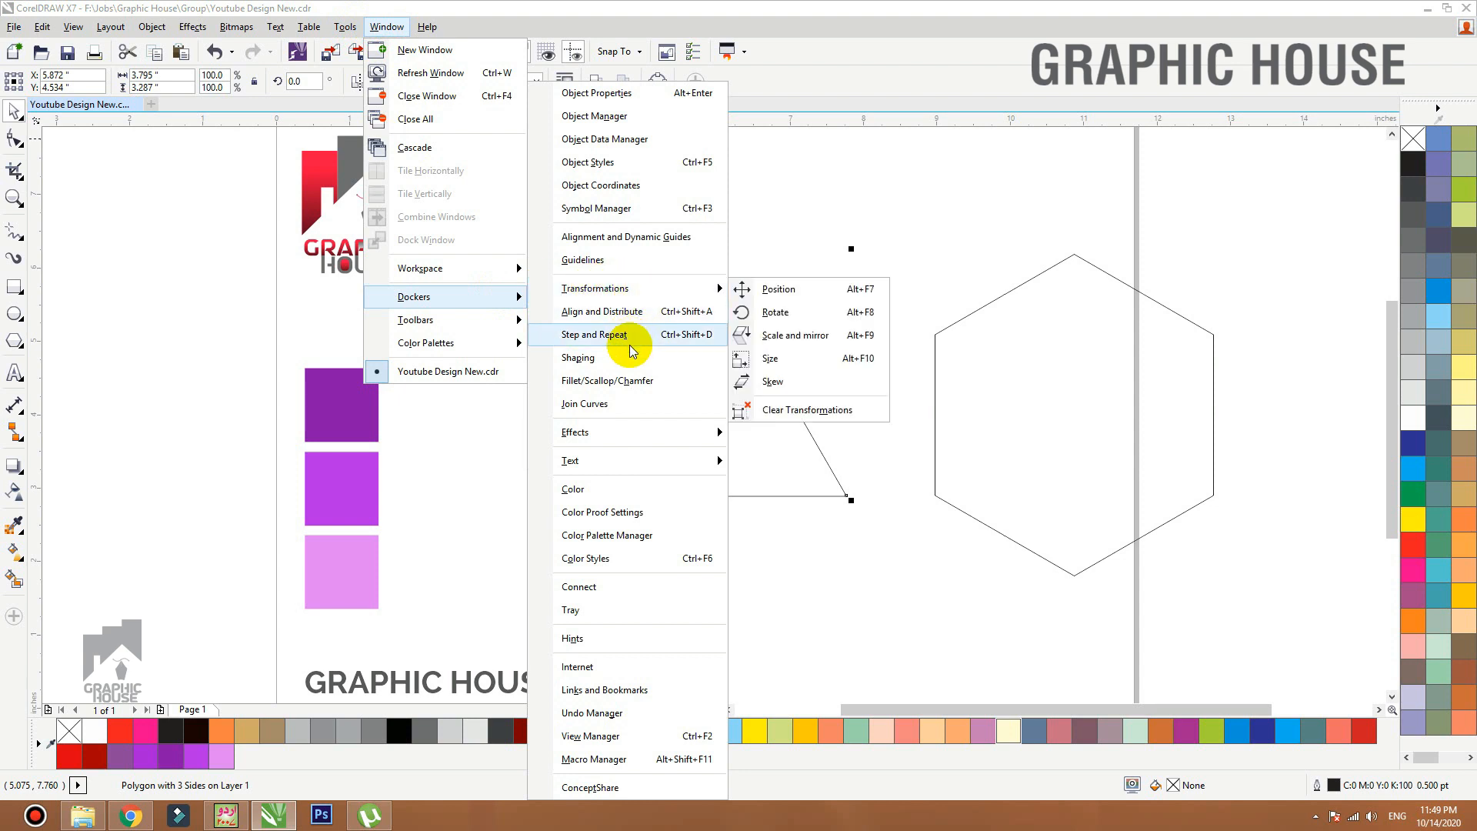
left_click(588, 381)
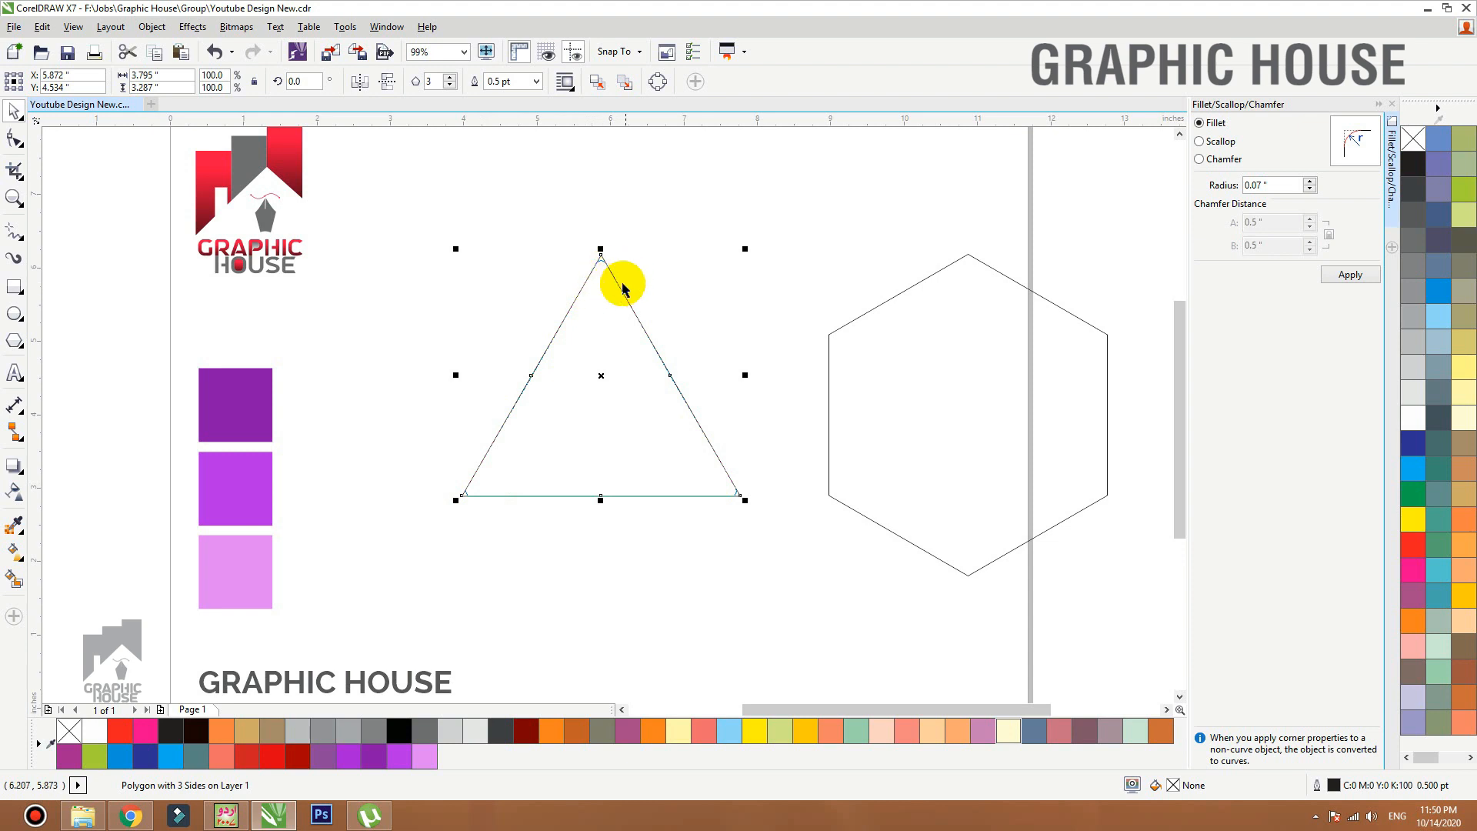
left_click(1313, 182)
left_click(1312, 182)
left_click(1313, 182)
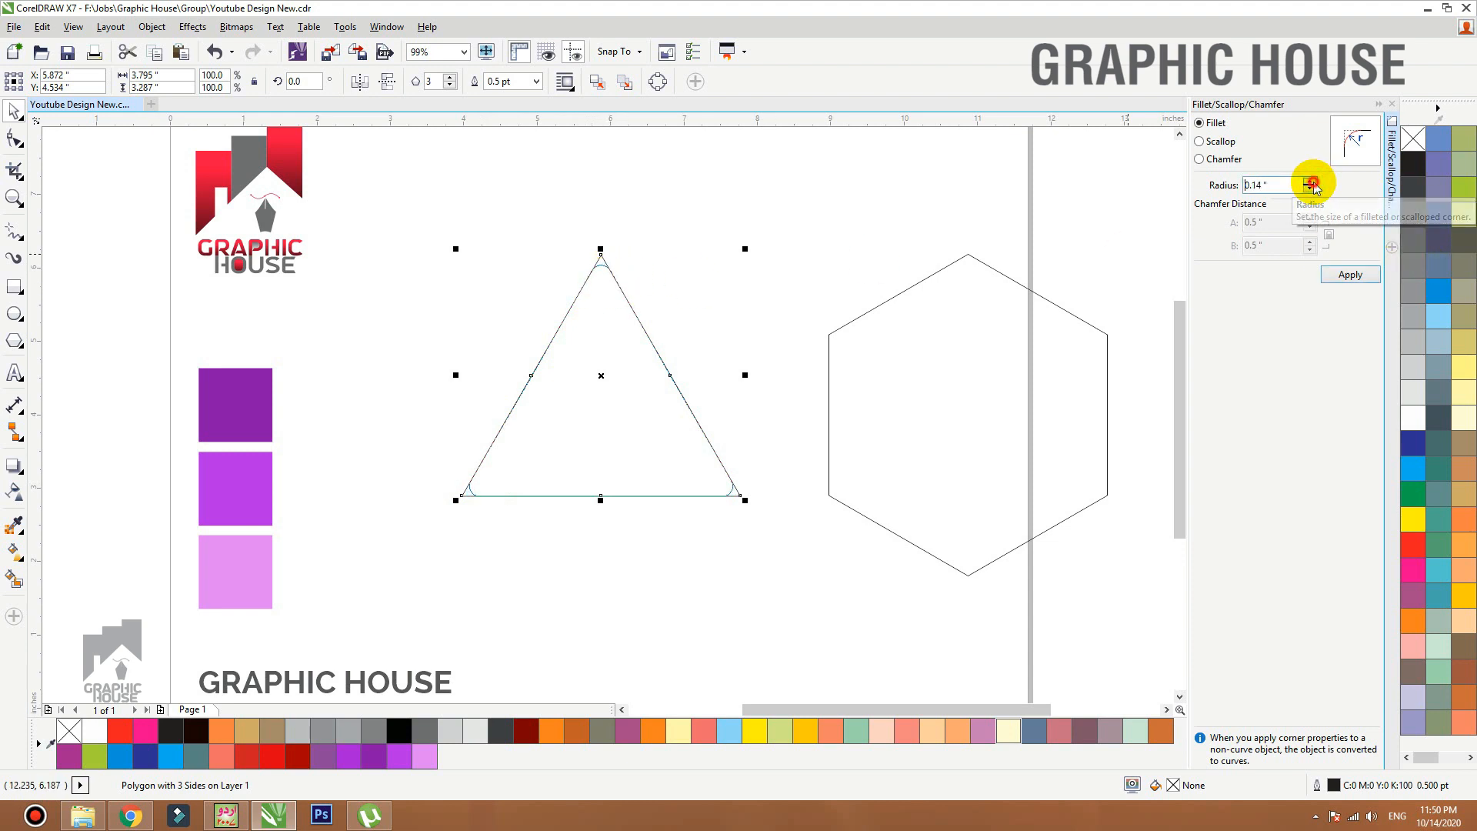
left_click(1312, 183)
left_click(1313, 182)
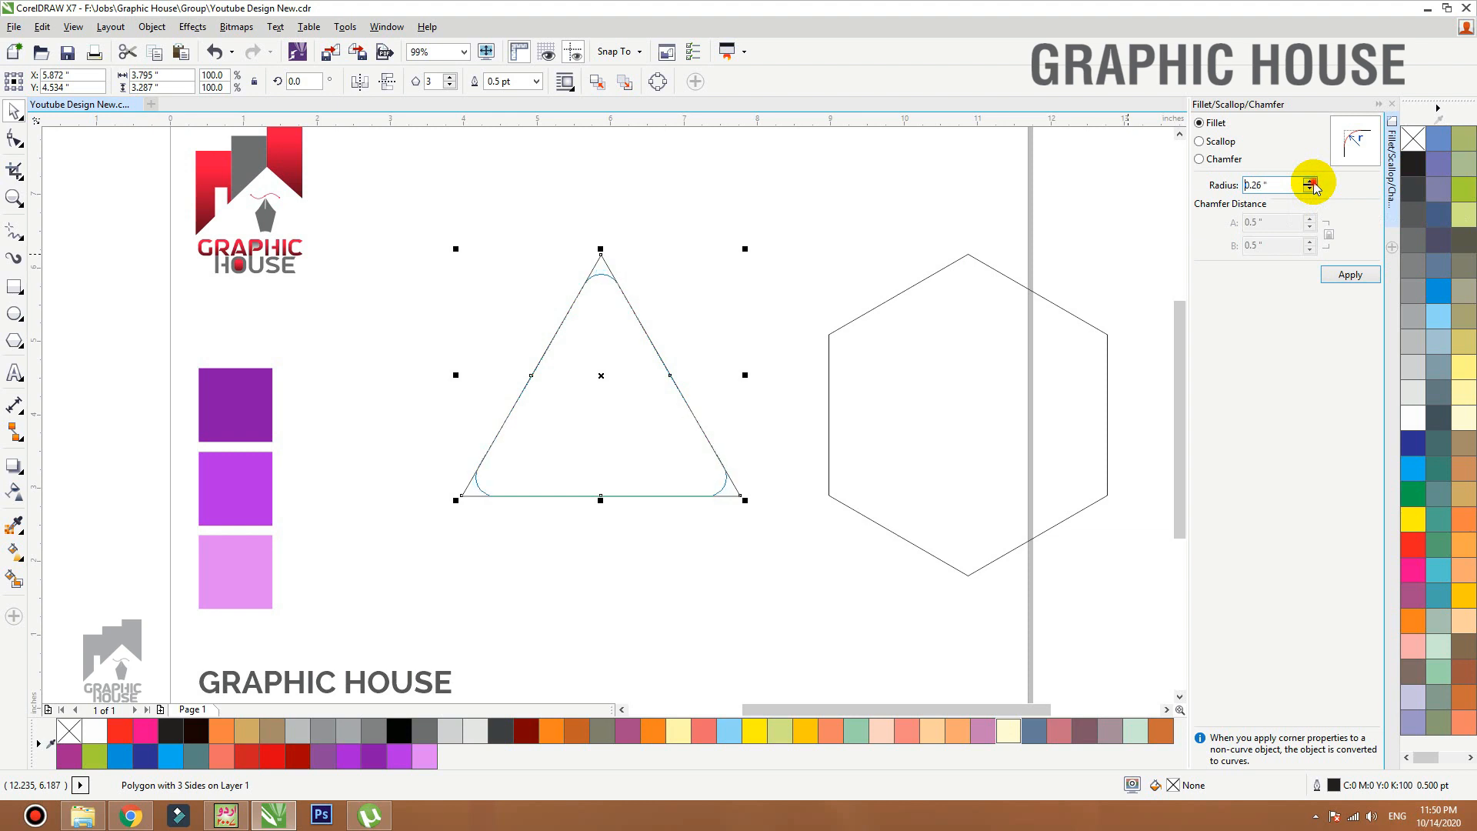
left_click(1313, 182)
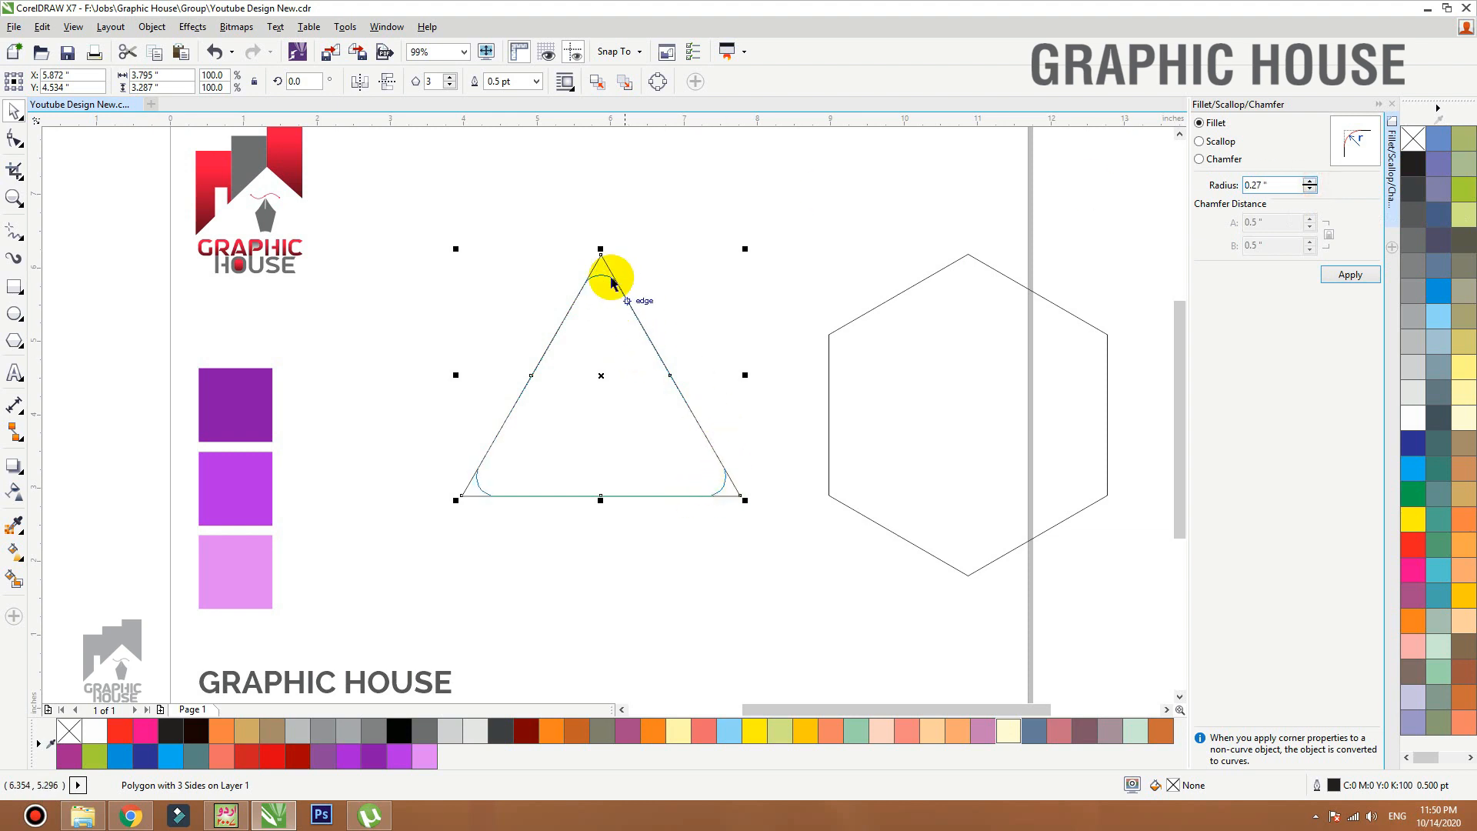
left_click(1351, 276)
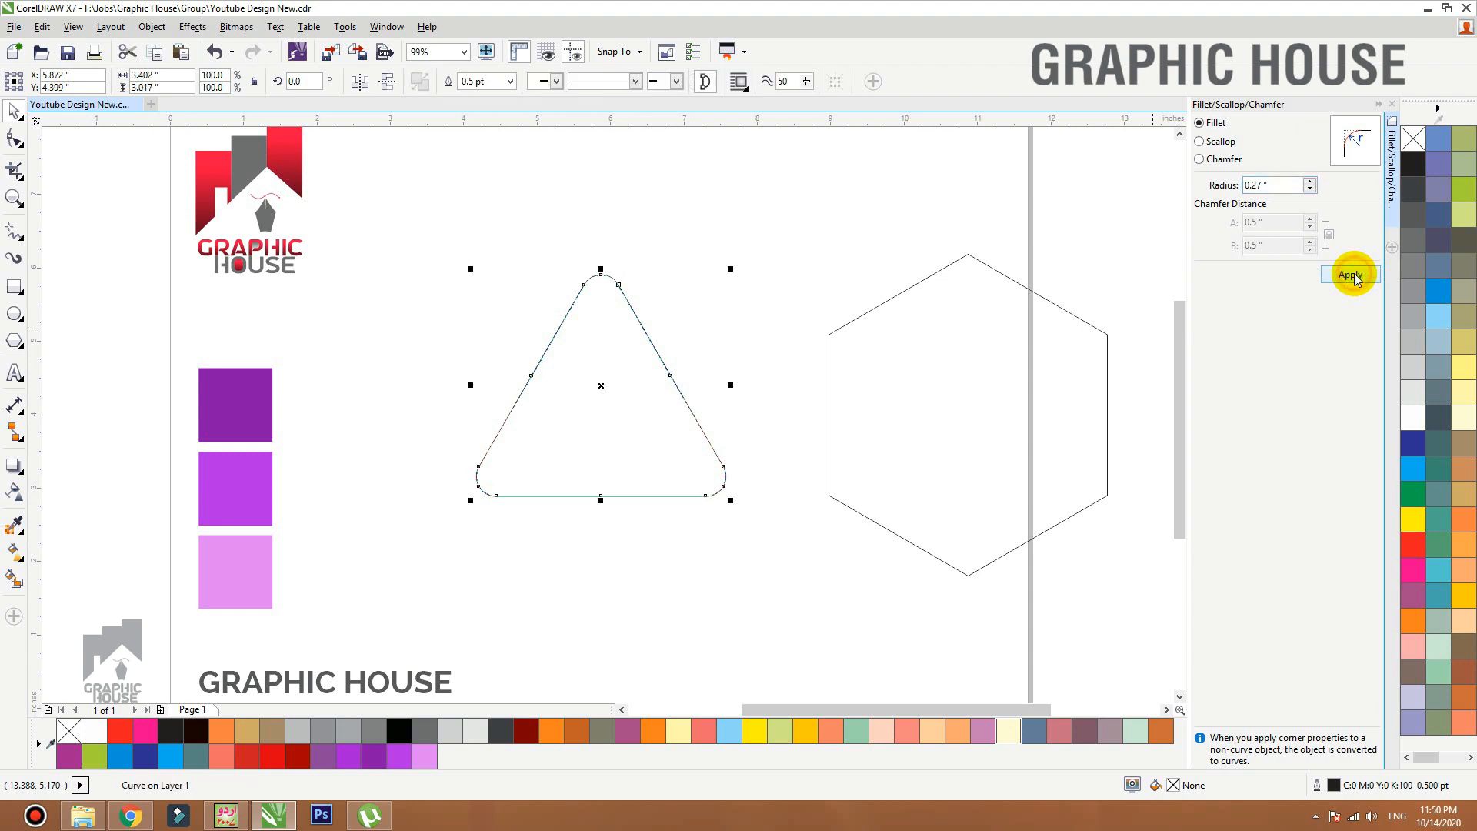
left_click(777, 264)
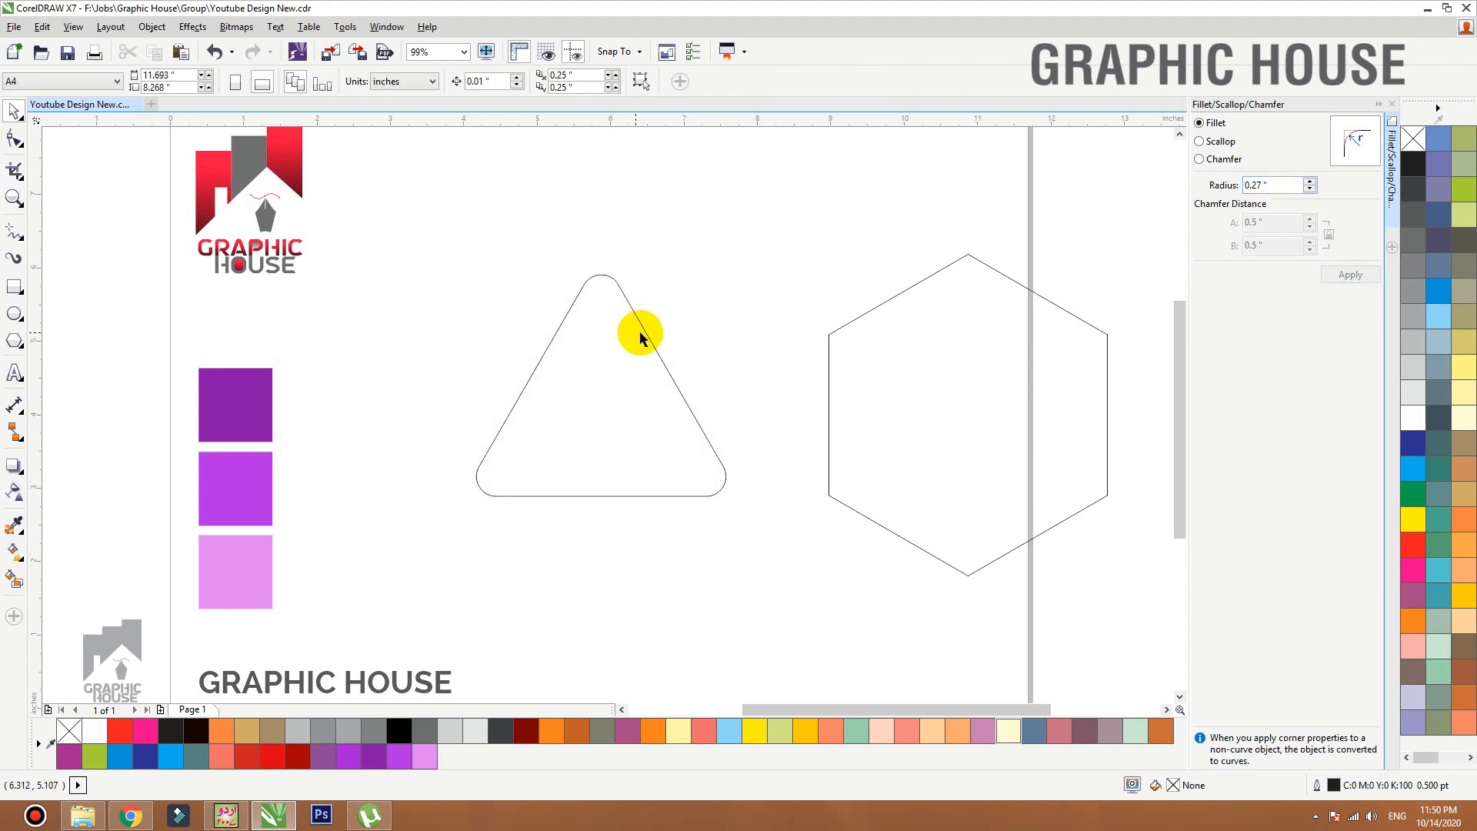
Shift the triangle and the hexagon slightly left, and fillet the hexagon's corners with a 0.27 inch radius.
left_click_drag(645, 339, 619, 336)
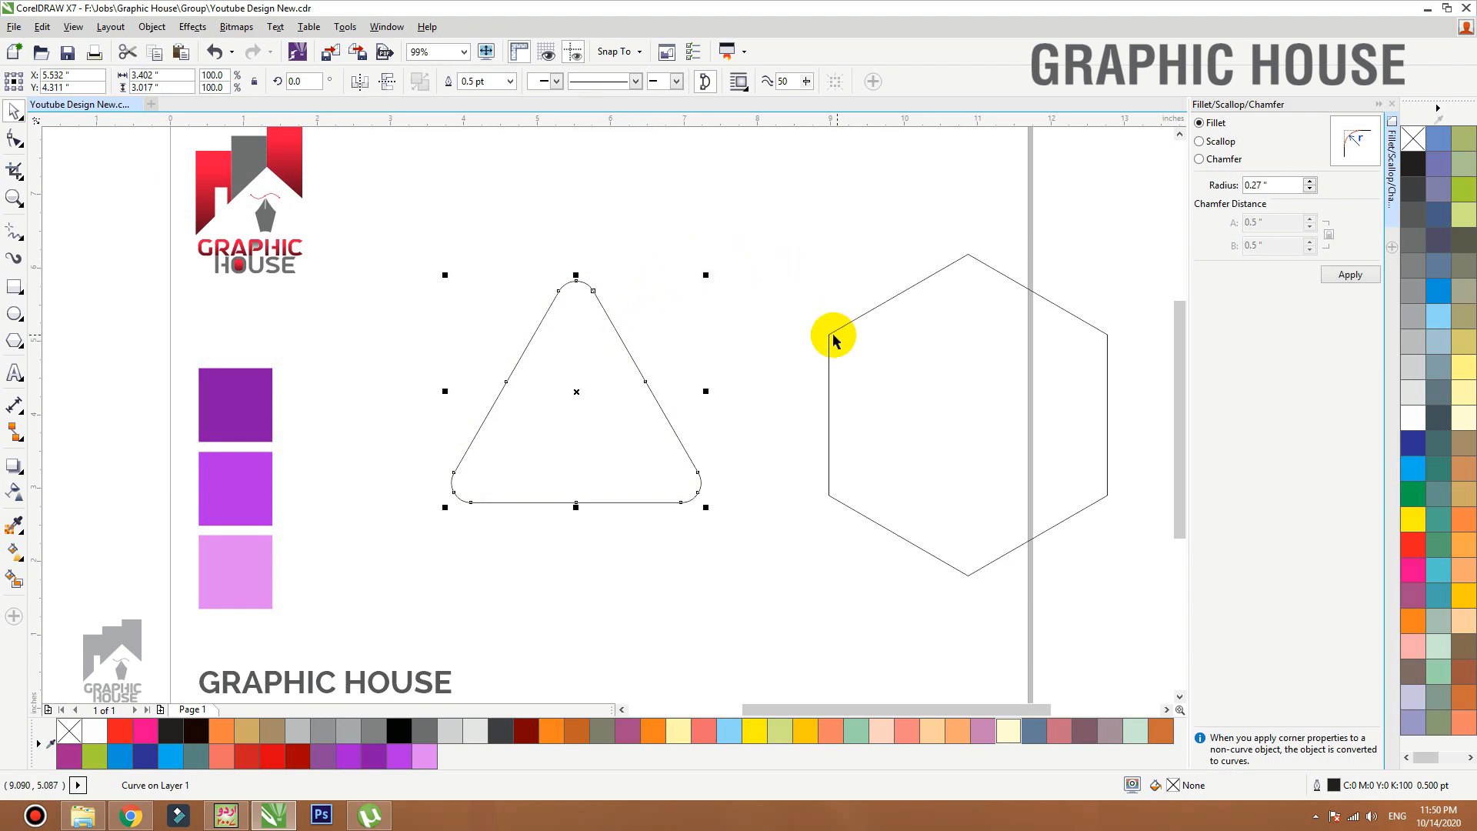
left_click_drag(831, 333, 793, 324)
left_click(1345, 277)
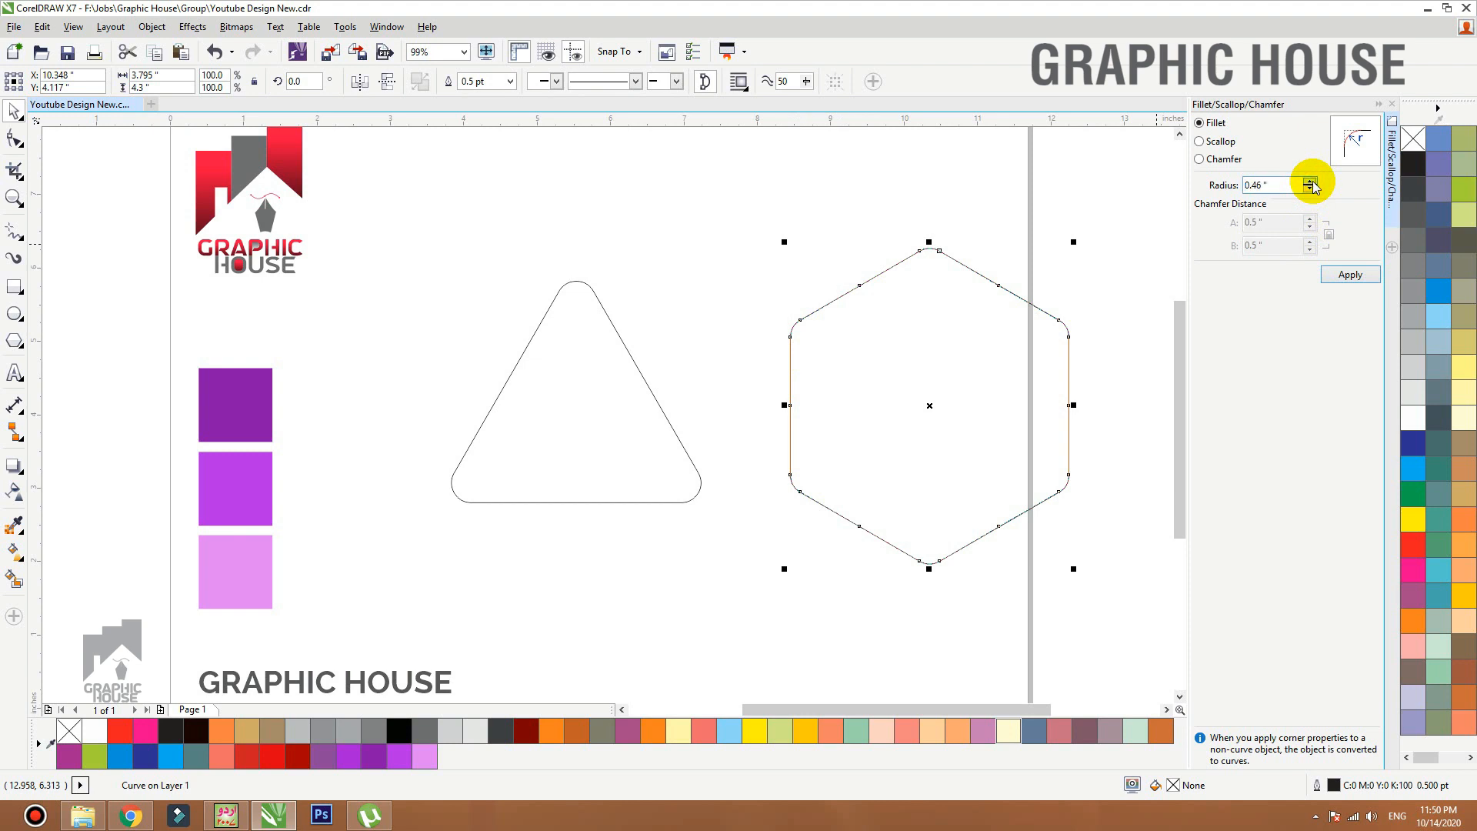
Undo the hexagon's fillet and reapply it with a 0.51 inch radius.
left_click(1310, 182)
left_click(1310, 182)
left_click(1346, 275)
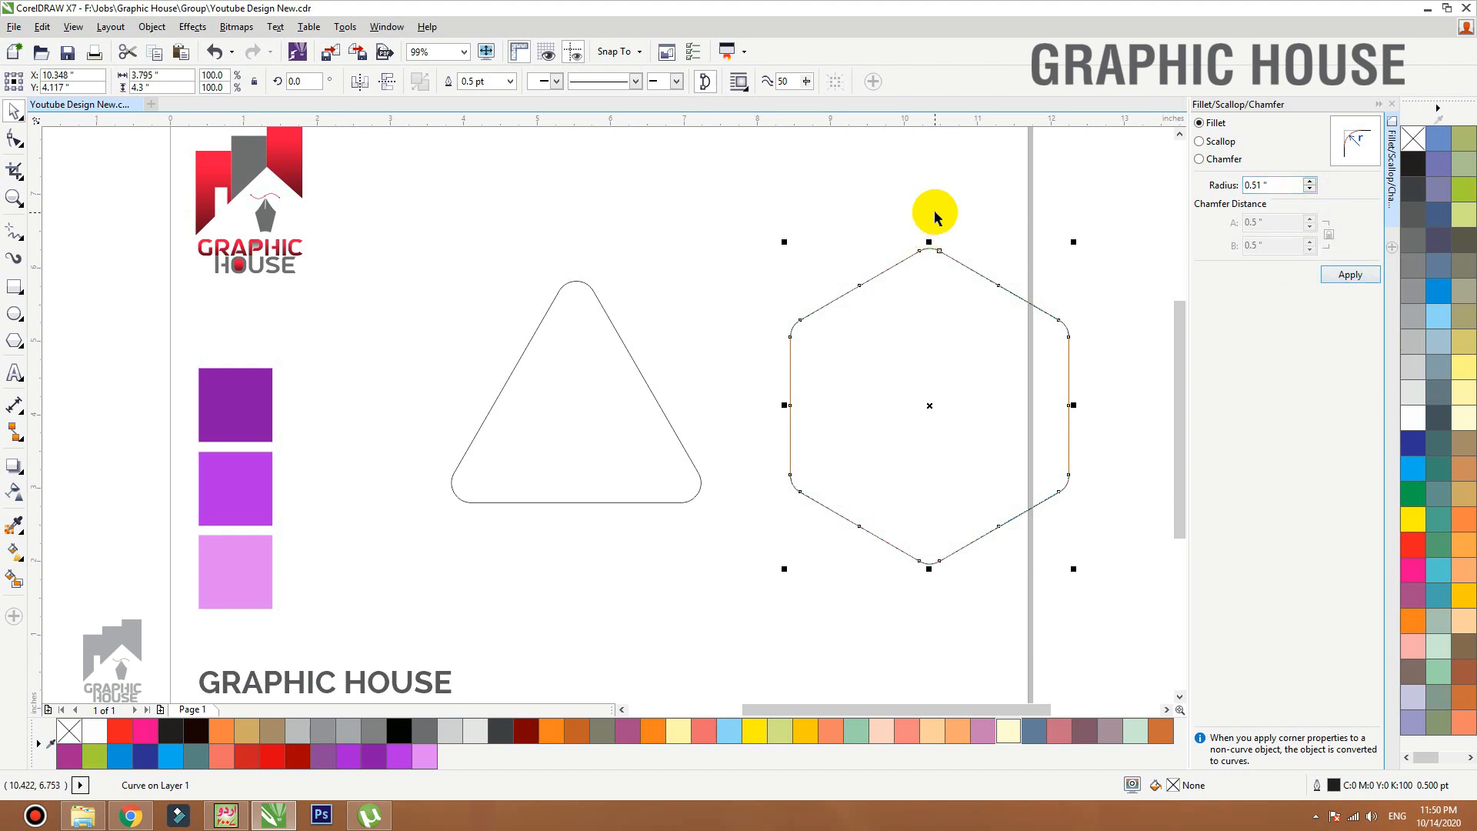
left_click(213, 53)
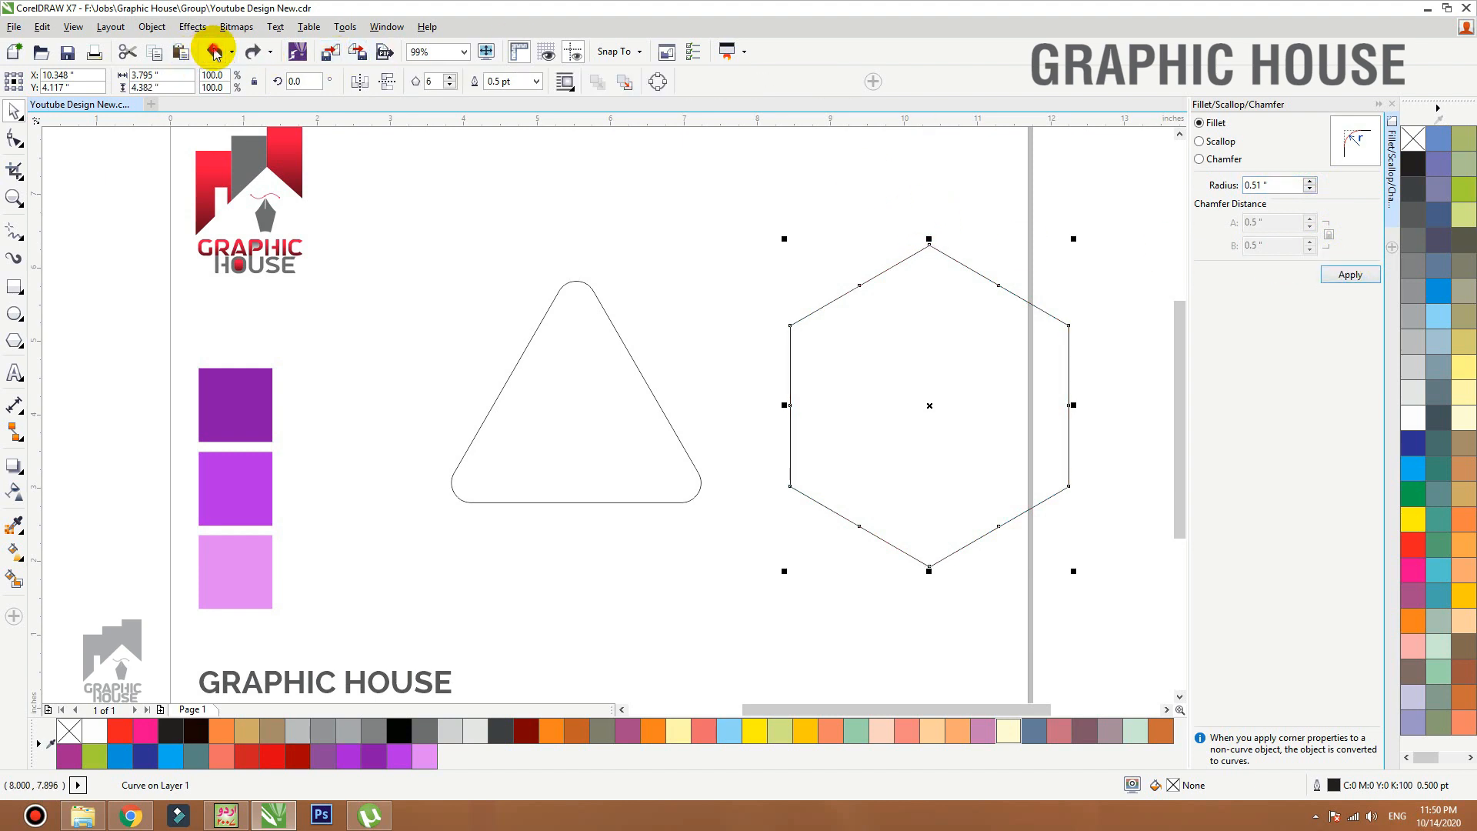
left_click(1347, 275)
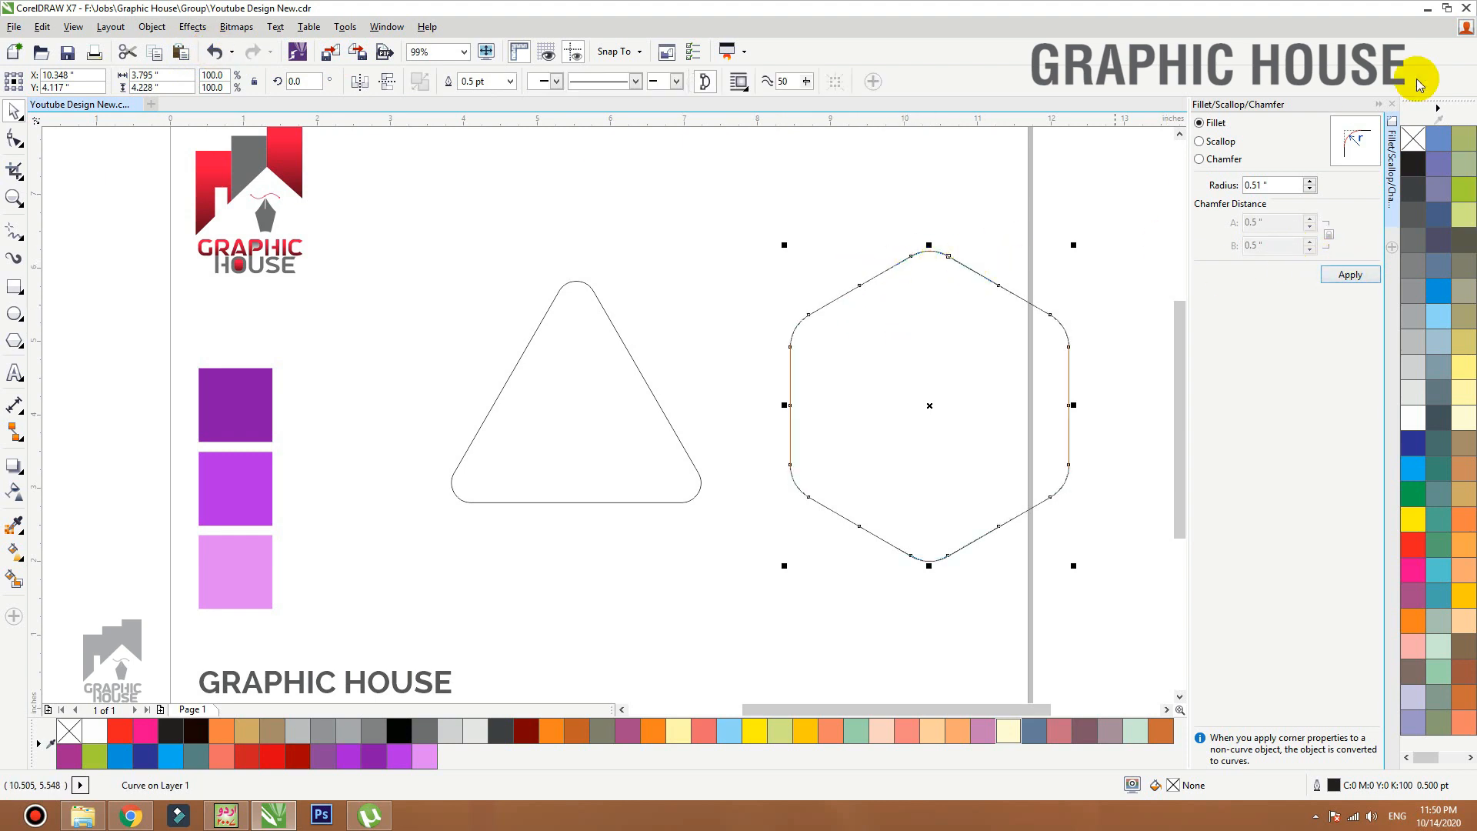
Collapse the Fillet/Scallop/Chamfer docker and move the rounded hexagon down so it sits lower than the triangle.
left_click(1377, 104)
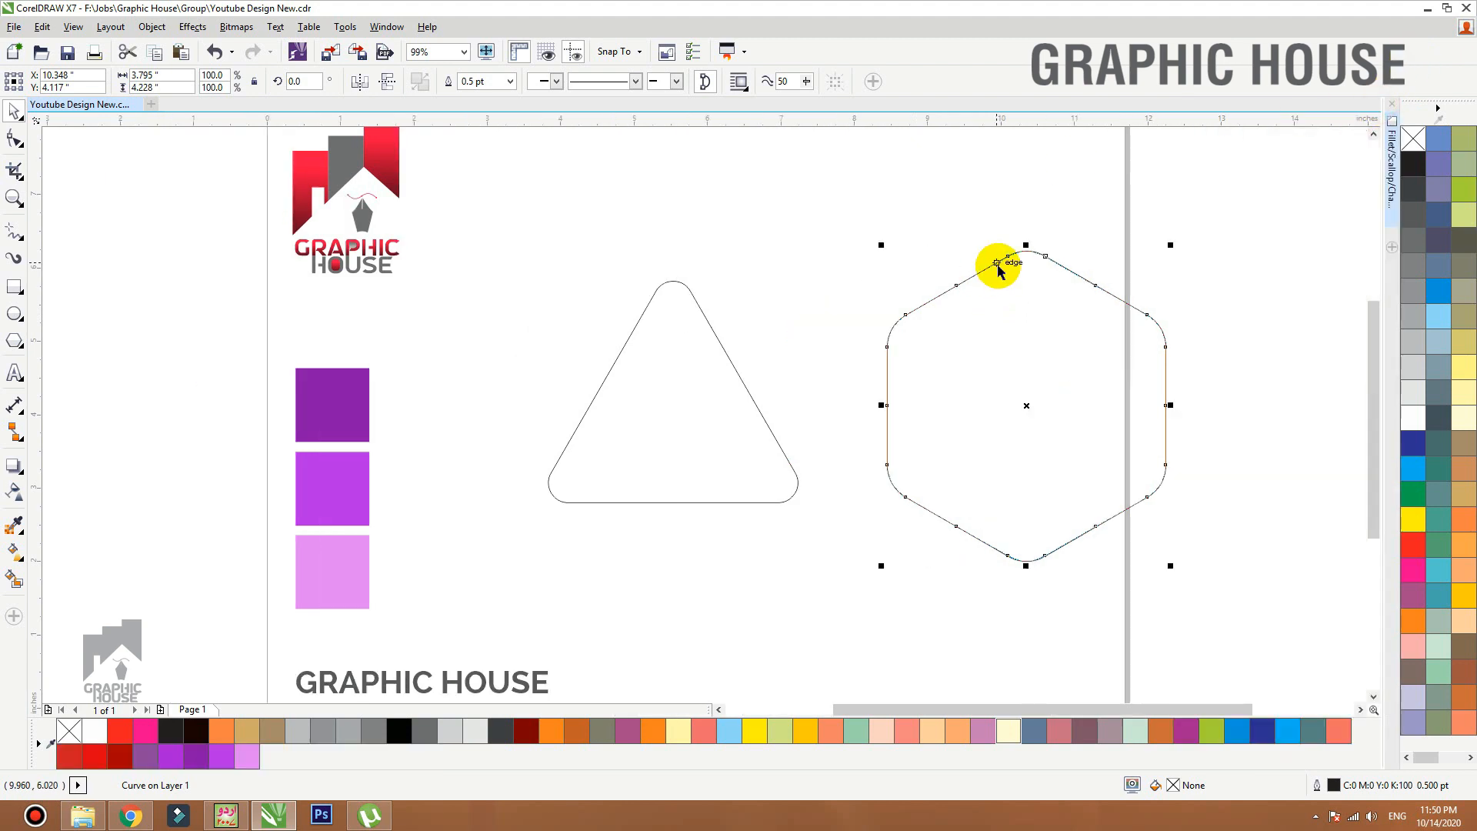
left_click_drag(996, 264, 967, 393)
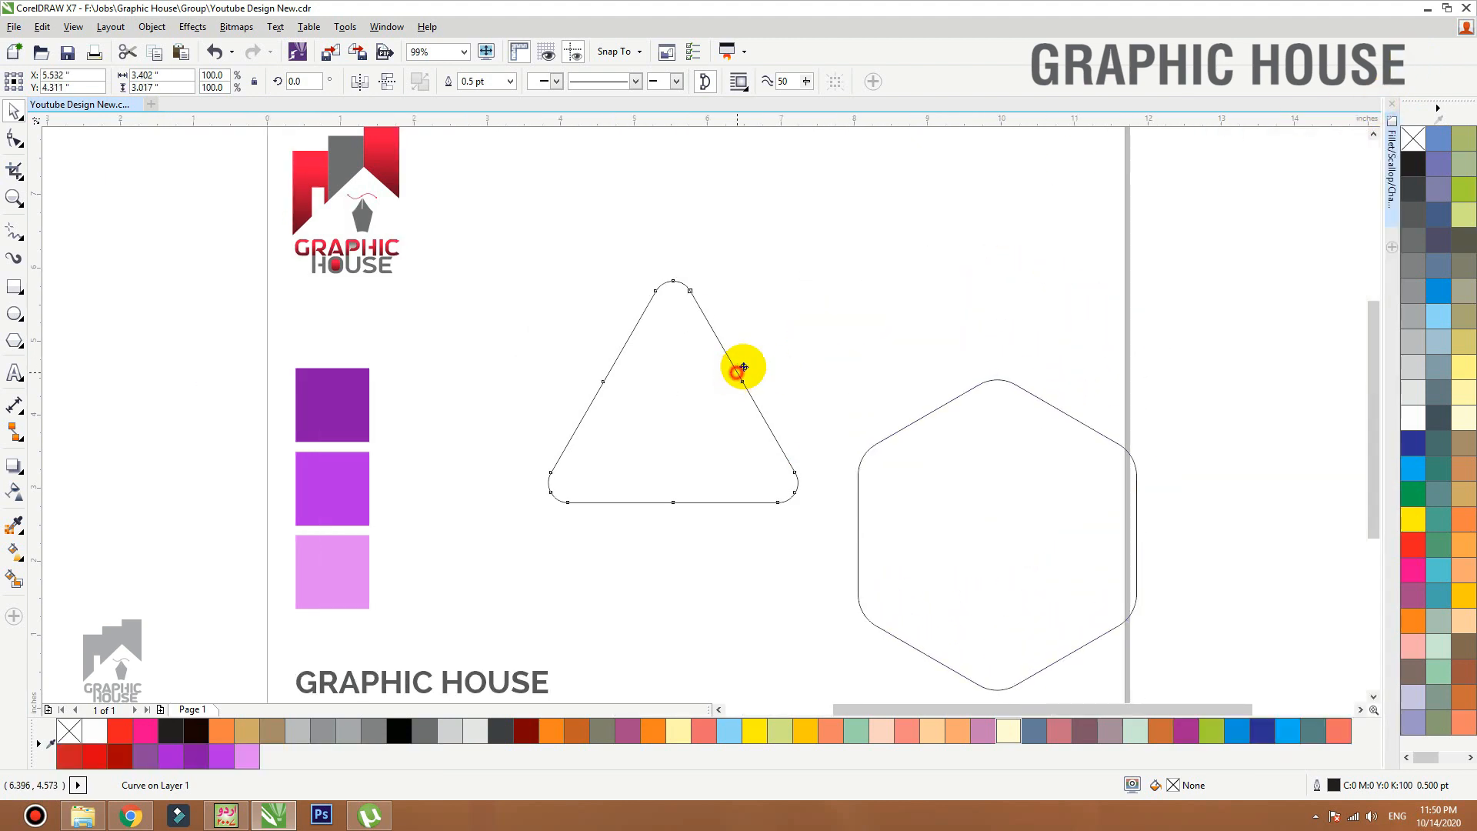
left_click_drag(743, 366, 748, 363)
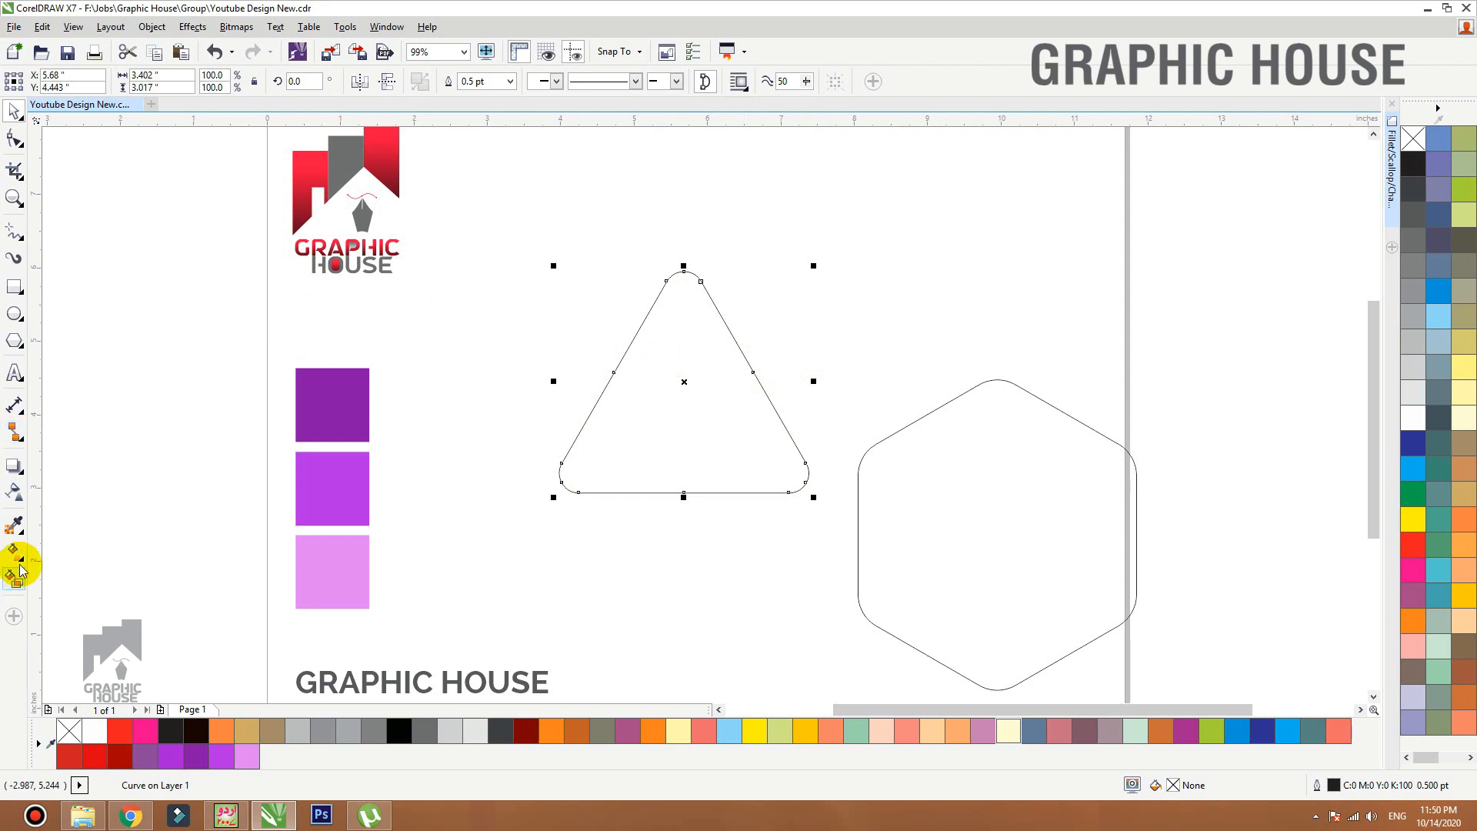
Fill the triangle with the dark purple sampled from the first colour swatch (#8612A8) and remove its outline.
left_click(14, 526)
left_click(333, 419)
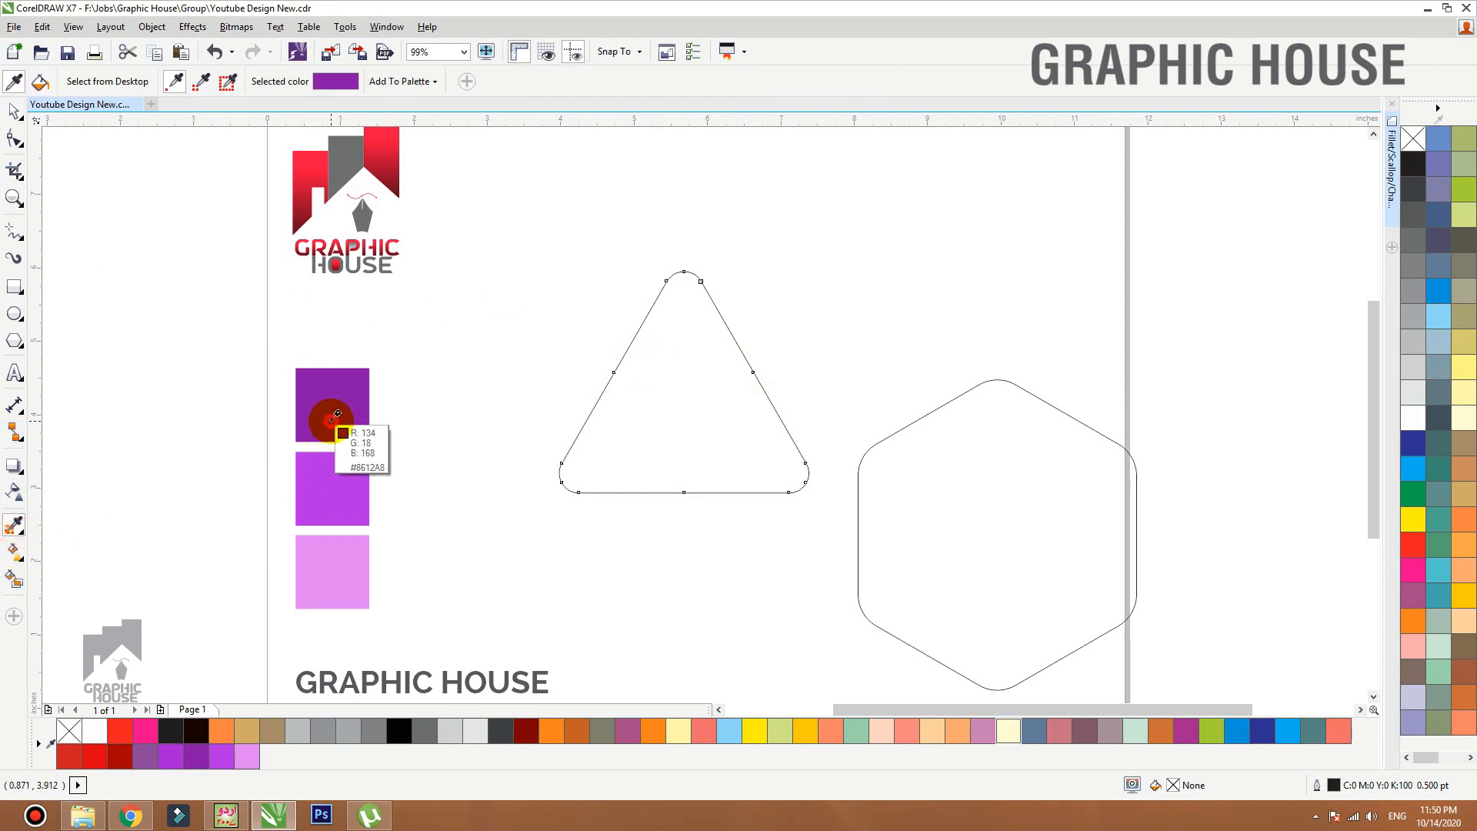
left_click(667, 410)
key("space")
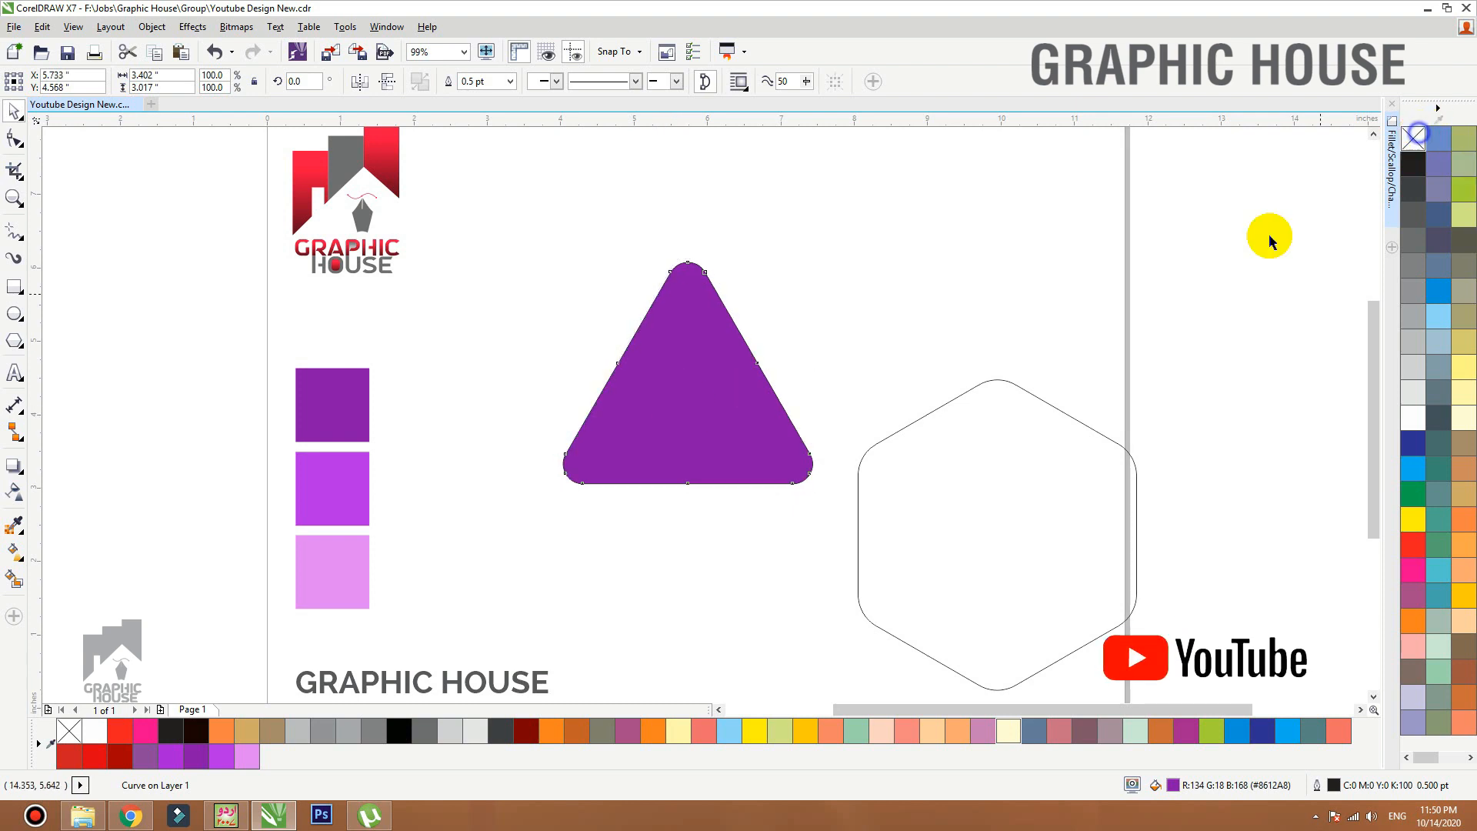
left_click(1027, 350)
Move the hexagon over the triangle's lower-left part and fill it with the light pink swatch colour (#E183F1), without an outline.
scroll(316, 697, "up", 1)
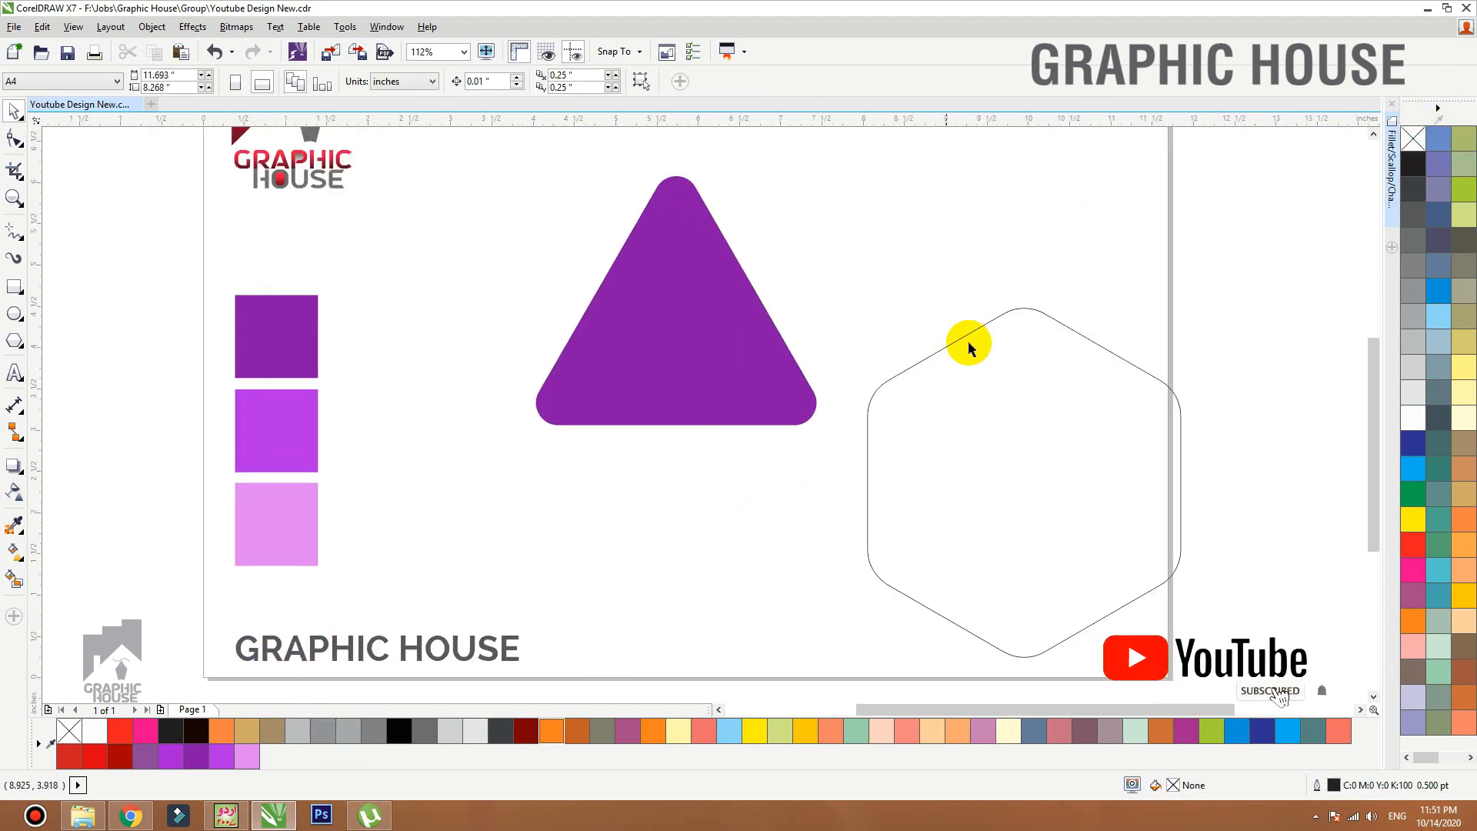
left_click_drag(1006, 313, 597, 303)
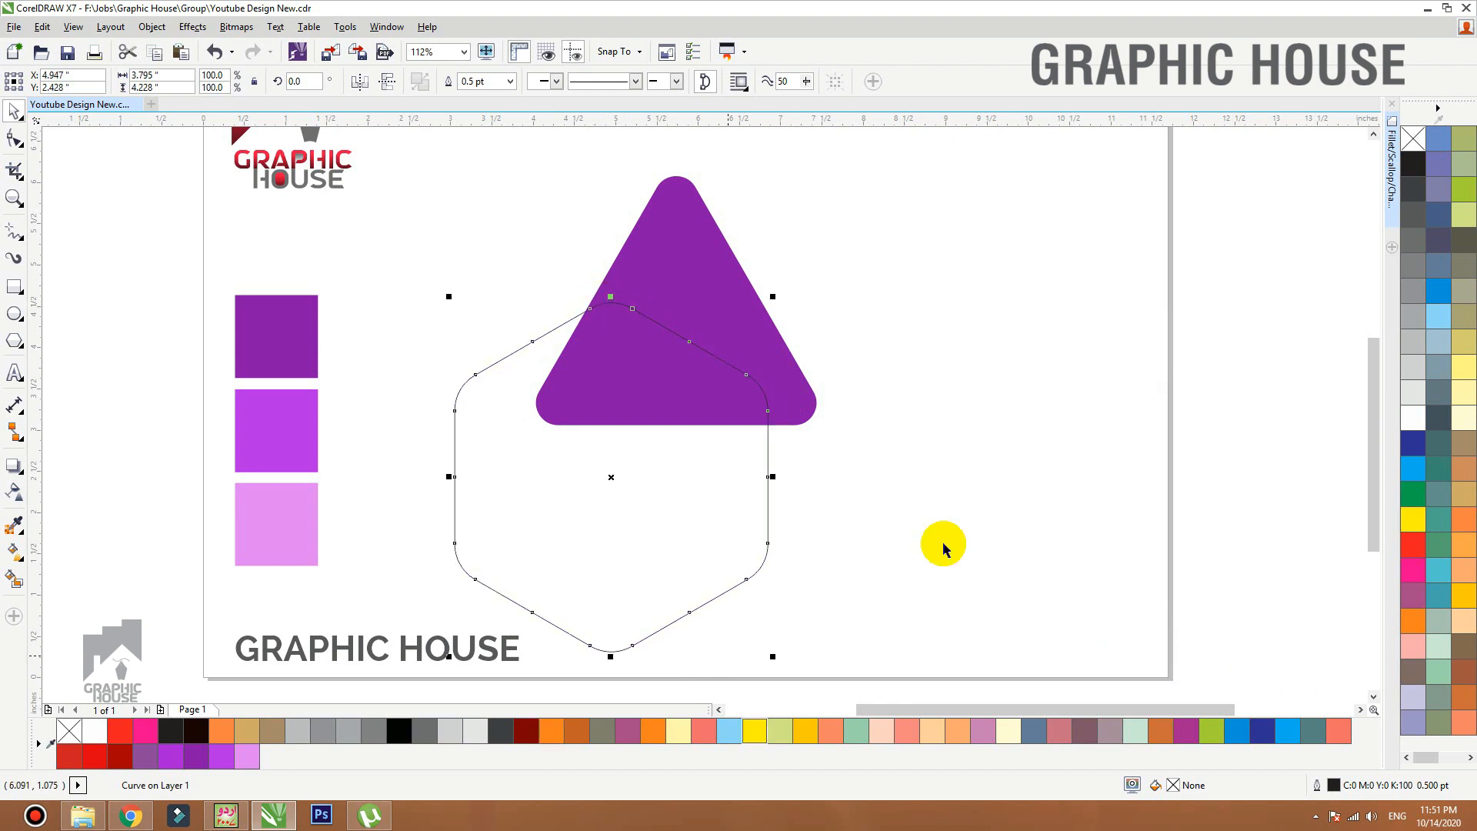
left_click(13, 524)
left_click(305, 515)
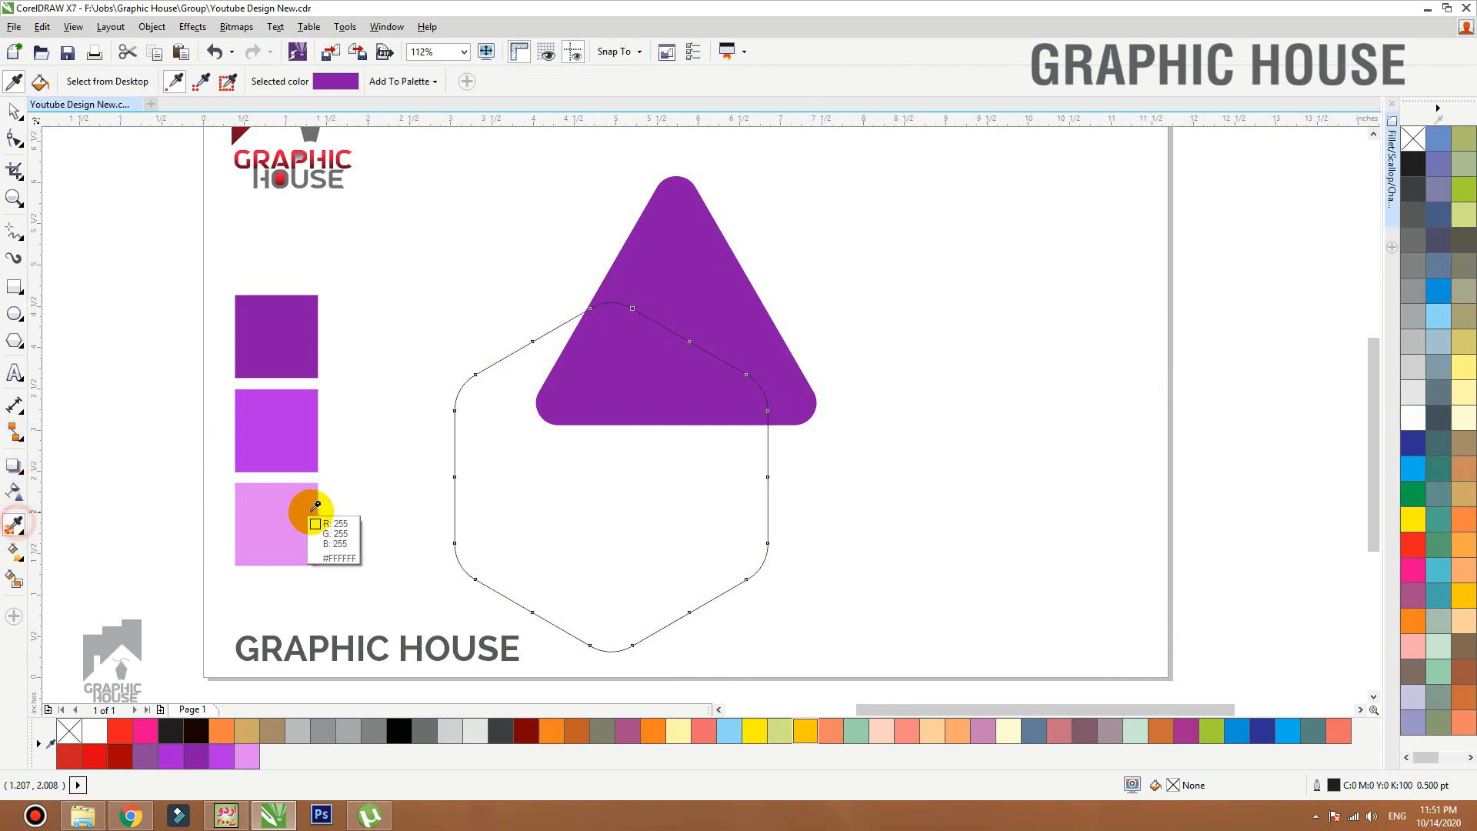
left_click(589, 432)
key("space")
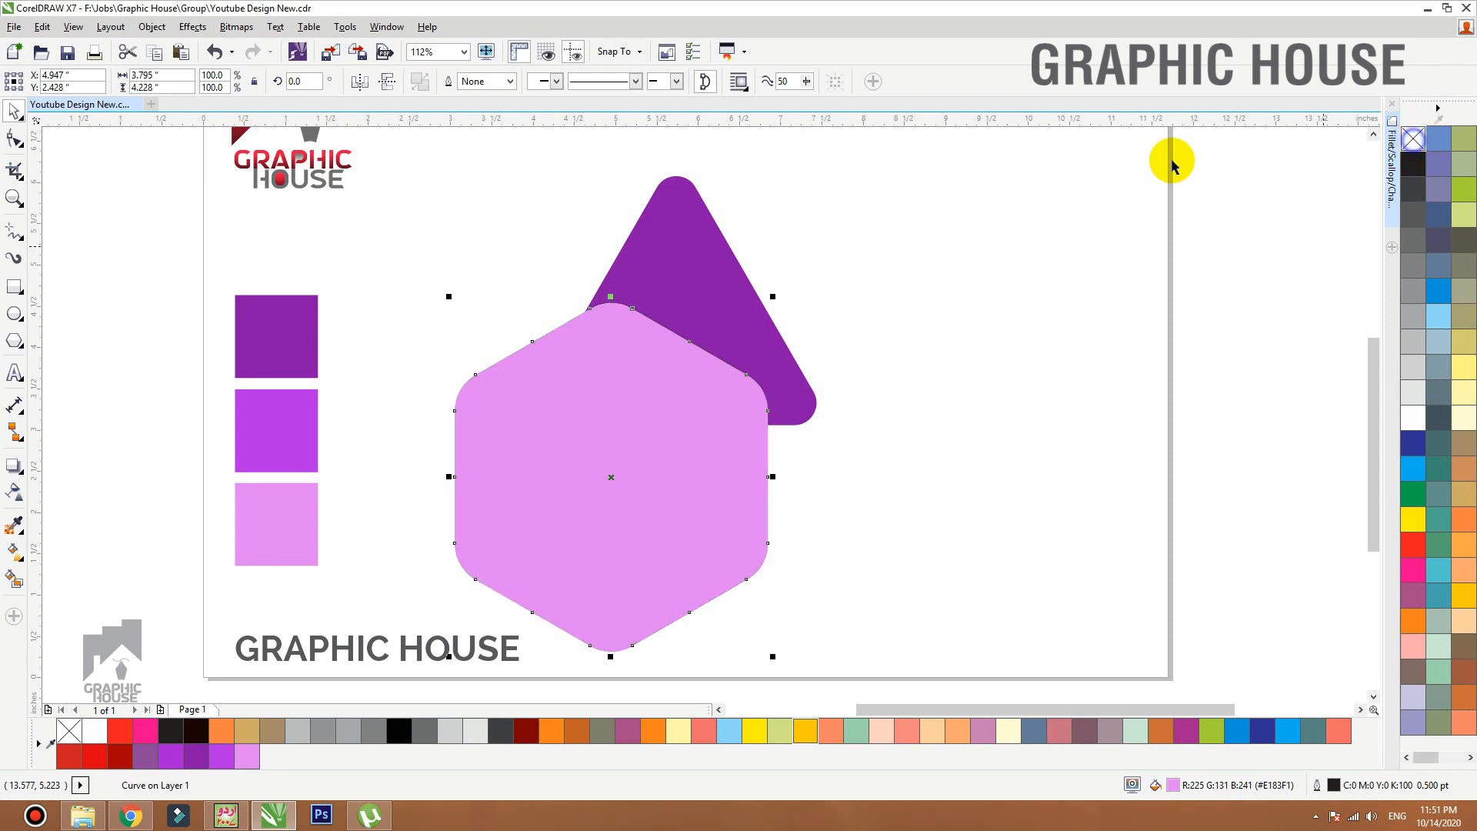
PowerClip the pink hexagon inside the purple triangle.
right_click(692, 267)
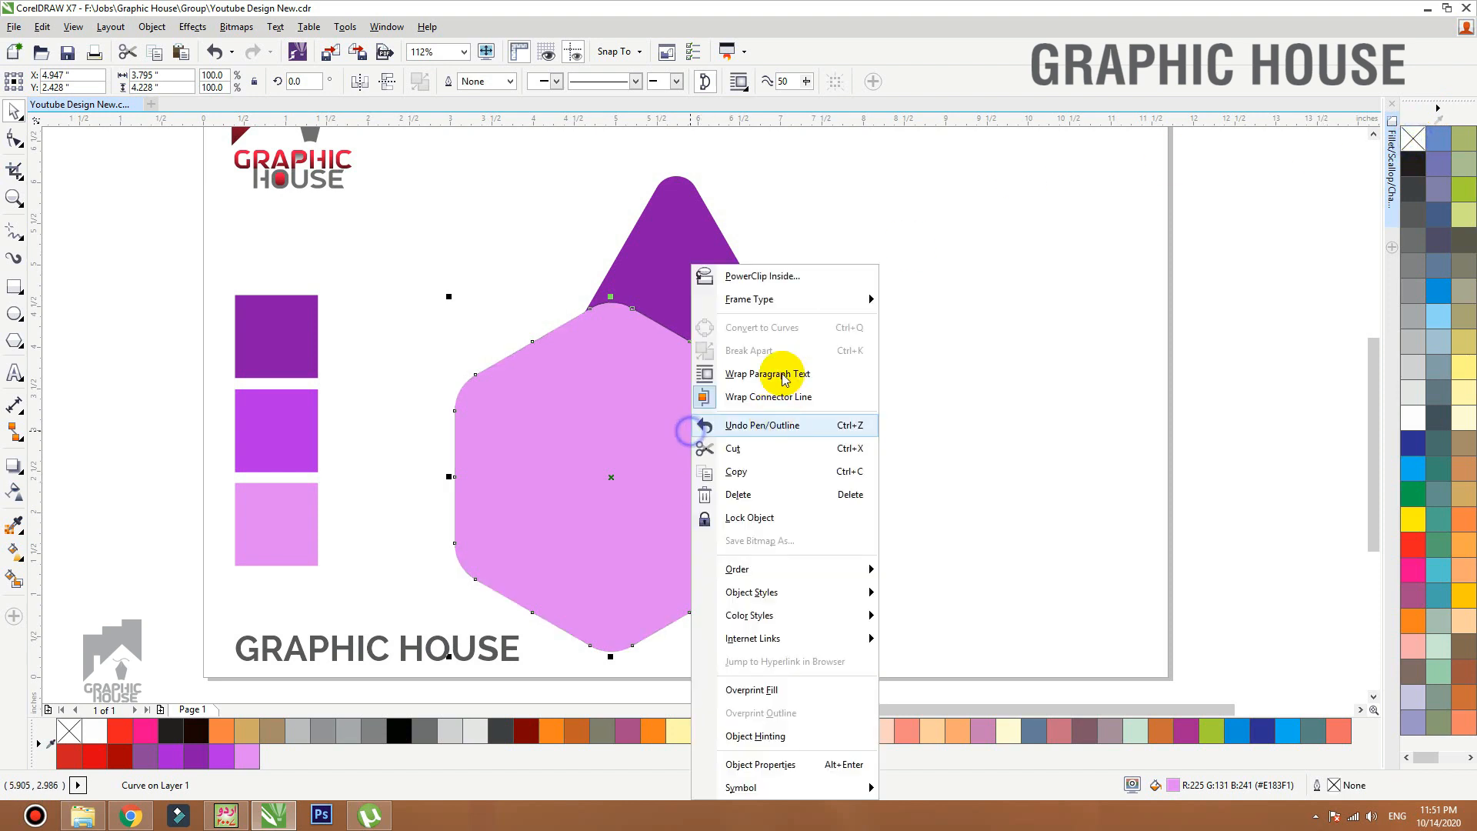
left_click(763, 276)
left_click(667, 275)
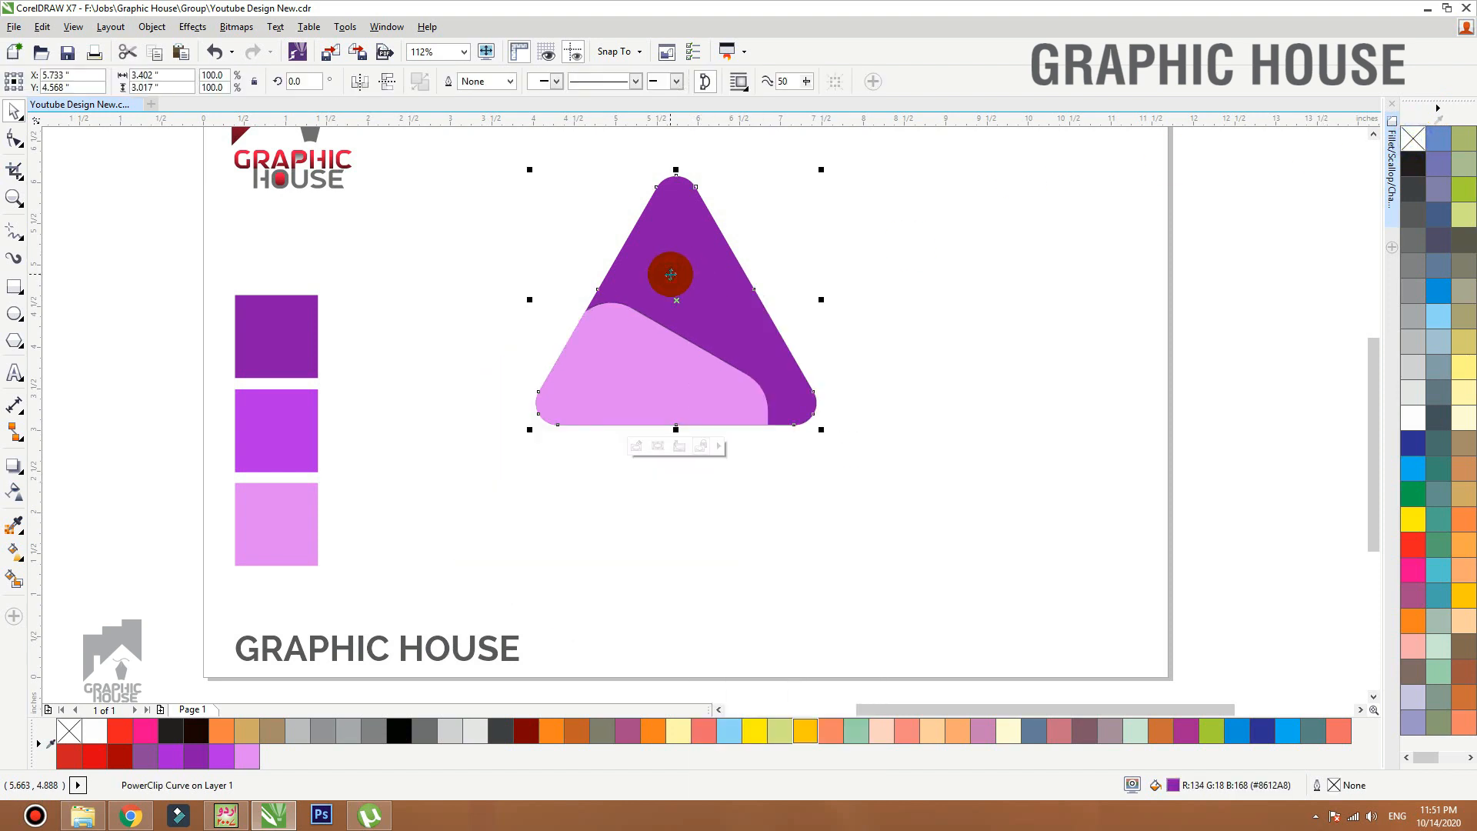
Open the triangle's PowerClip contents and enlarge the pink hexagon to about 4.049 by 4.511 inches.
left_click(671, 274, "ctrl")
left_click_drag(613, 380, 623, 370)
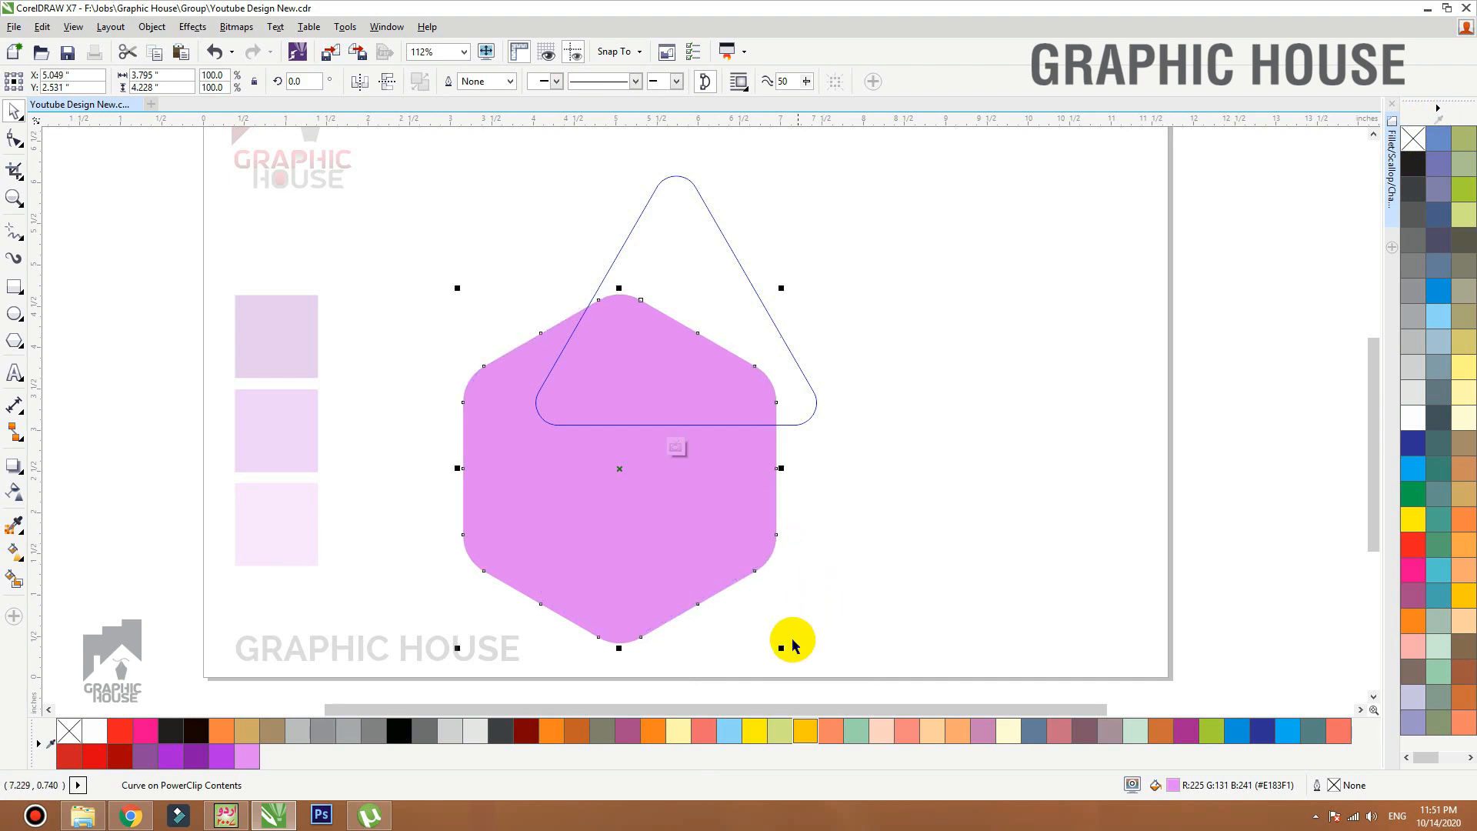
left_click_drag(793, 660, 804, 672)
left_click_drag(736, 587, 728, 586)
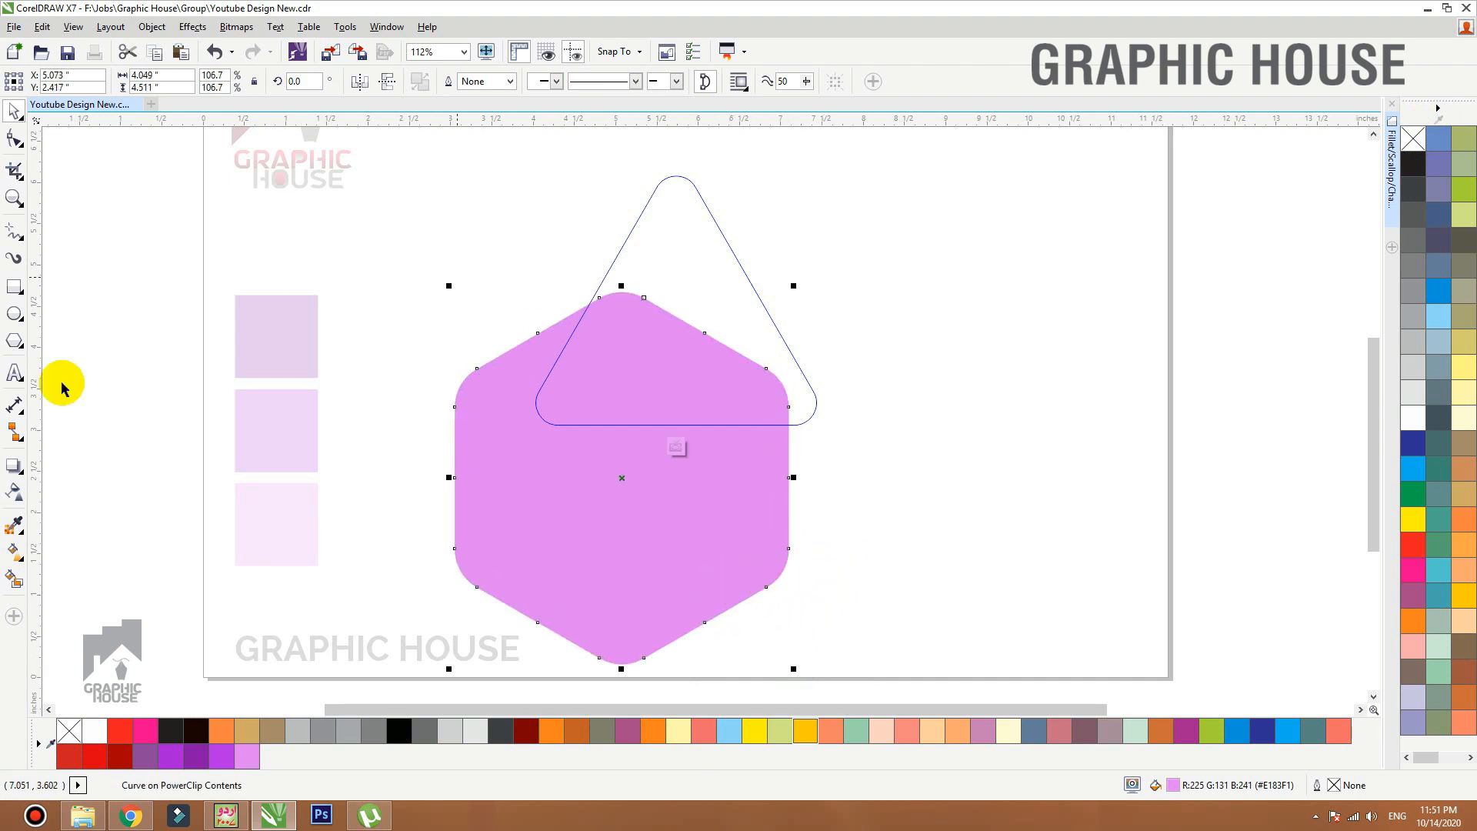
Add a one-step inside contour to the pink hexagon with an offset of about 0.025 inches.
left_click(16, 469)
left_click(48, 487)
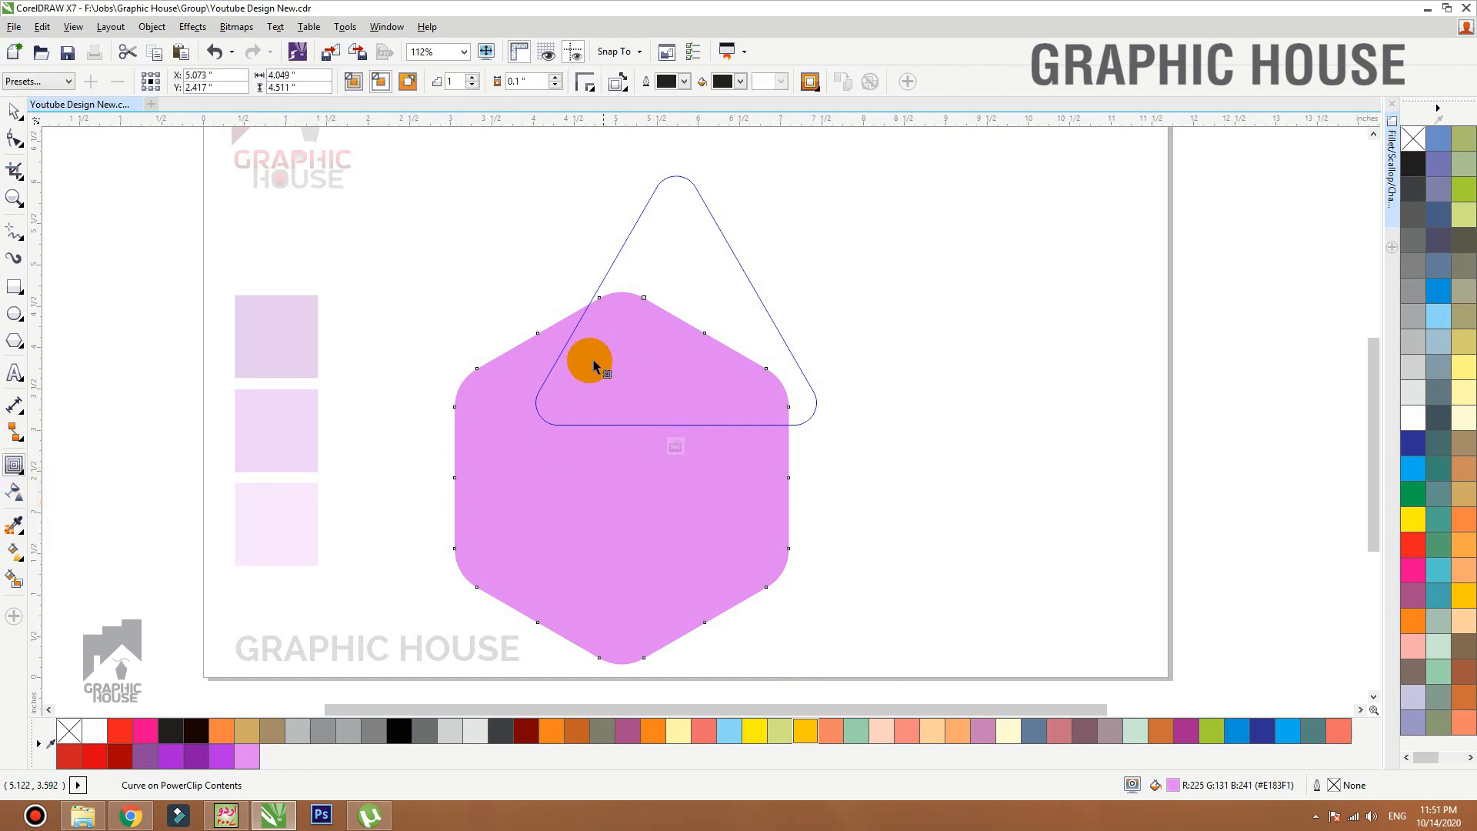
left_click_drag(593, 362, 631, 302)
left_click_drag(717, 271, 583, 323)
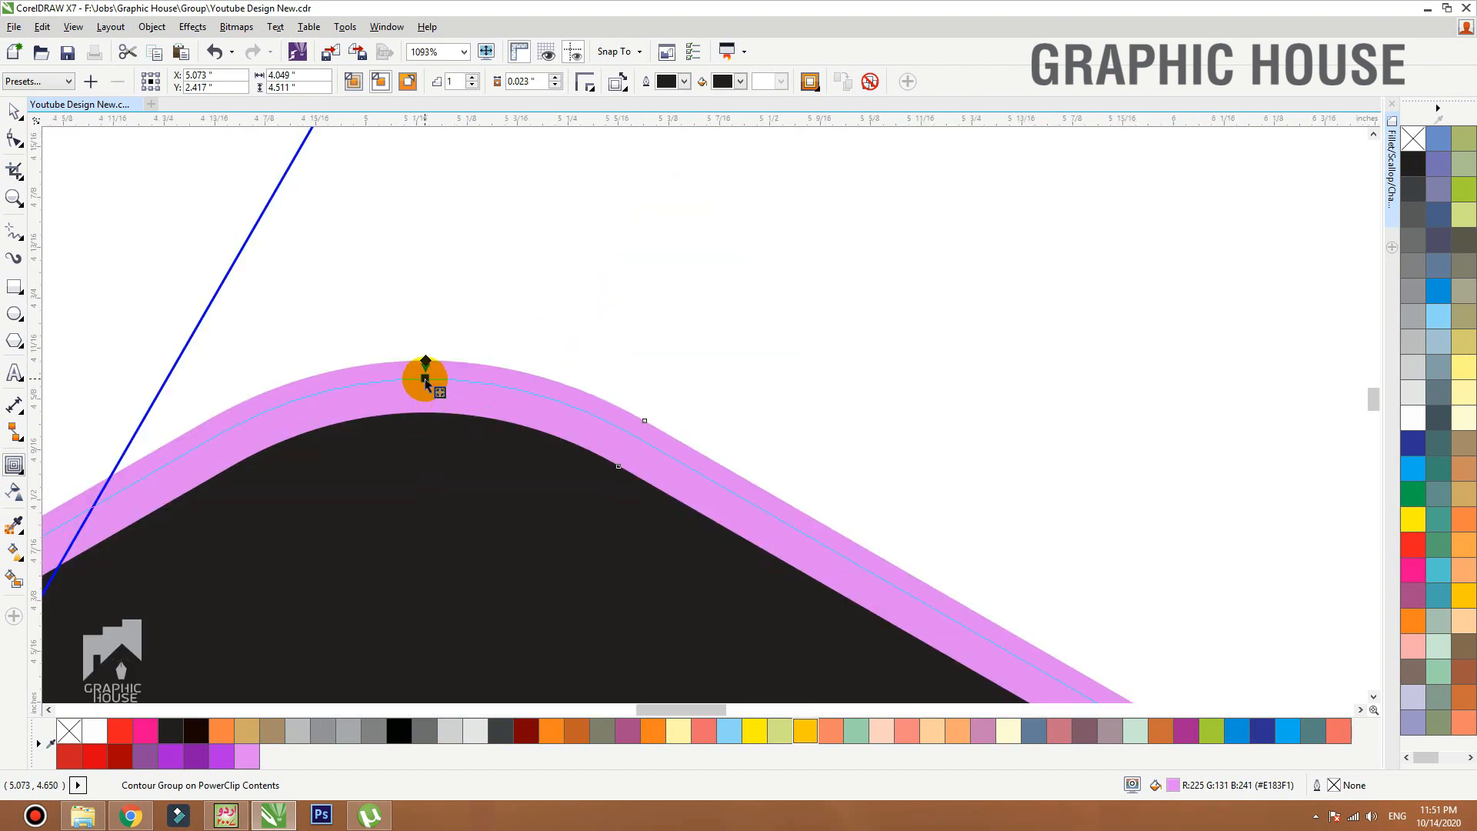
scroll(422, 366, "down", 5)
left_click_drag(425, 383, 435, 265)
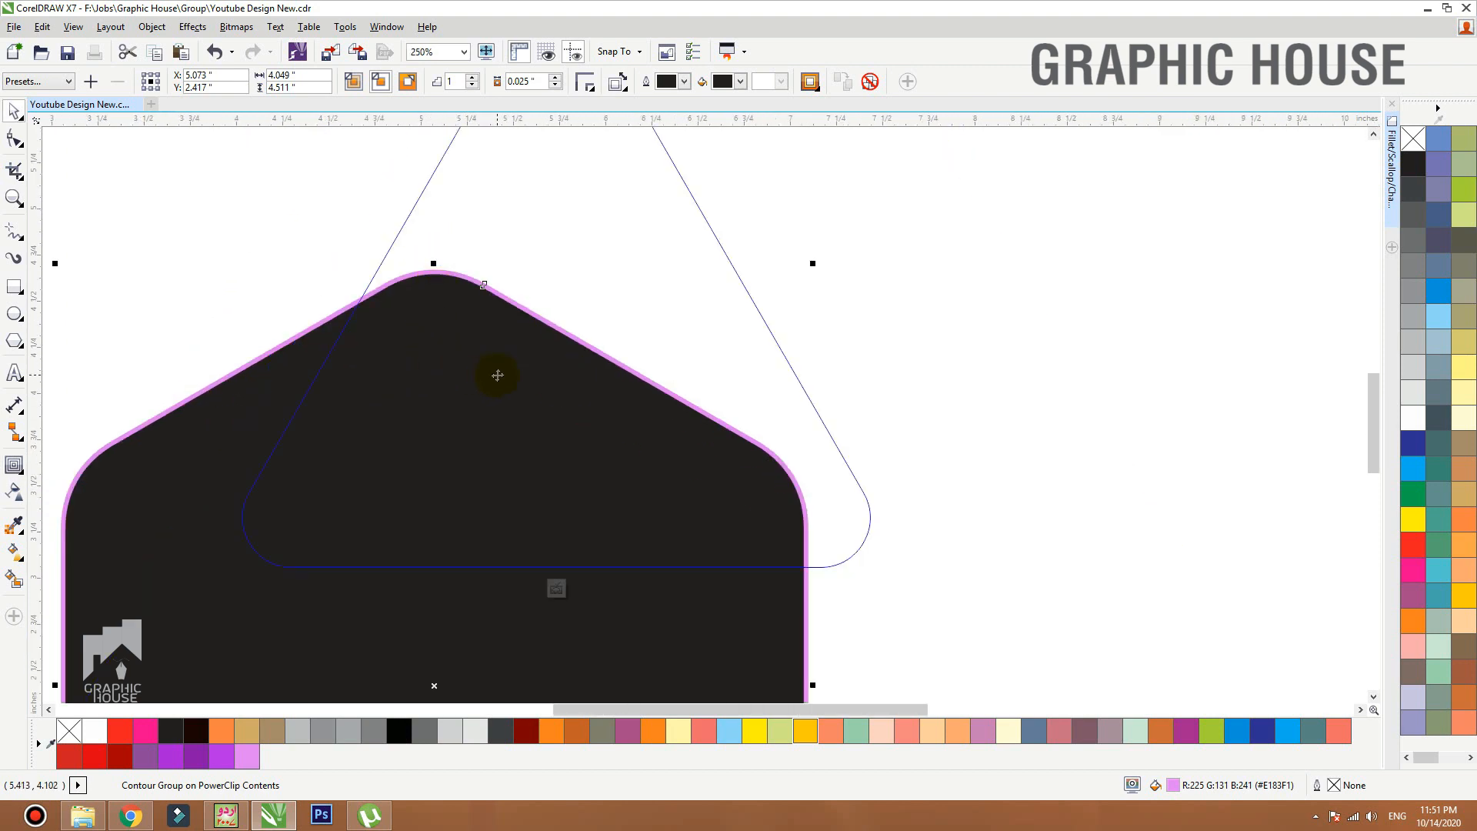
Break the contour apart into a separate curve and fill this inner hexagon with the light pink #E183F1.
key("ctrl+z")
key("ctrl+z")
key("ctrl+z")
key("ctrl+z")
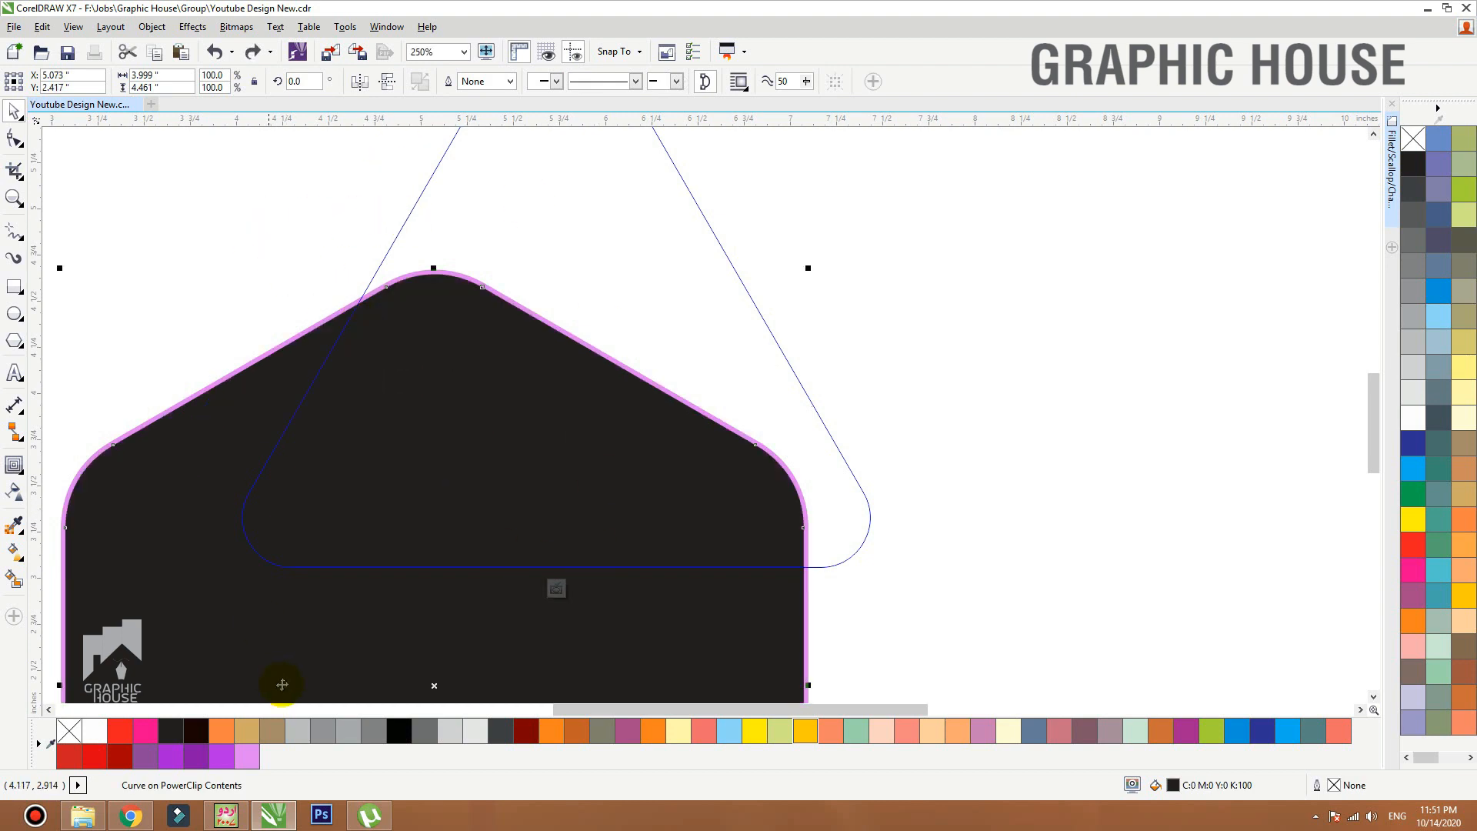
left_click(247, 756)
Fill the outer hexagon with the dark slate colour C40 M40 Y0 K60 and finish editing the PowerClip.
left_click_drag(474, 280, 466, 241)
key("ctrl+z")
left_click(1432, 239)
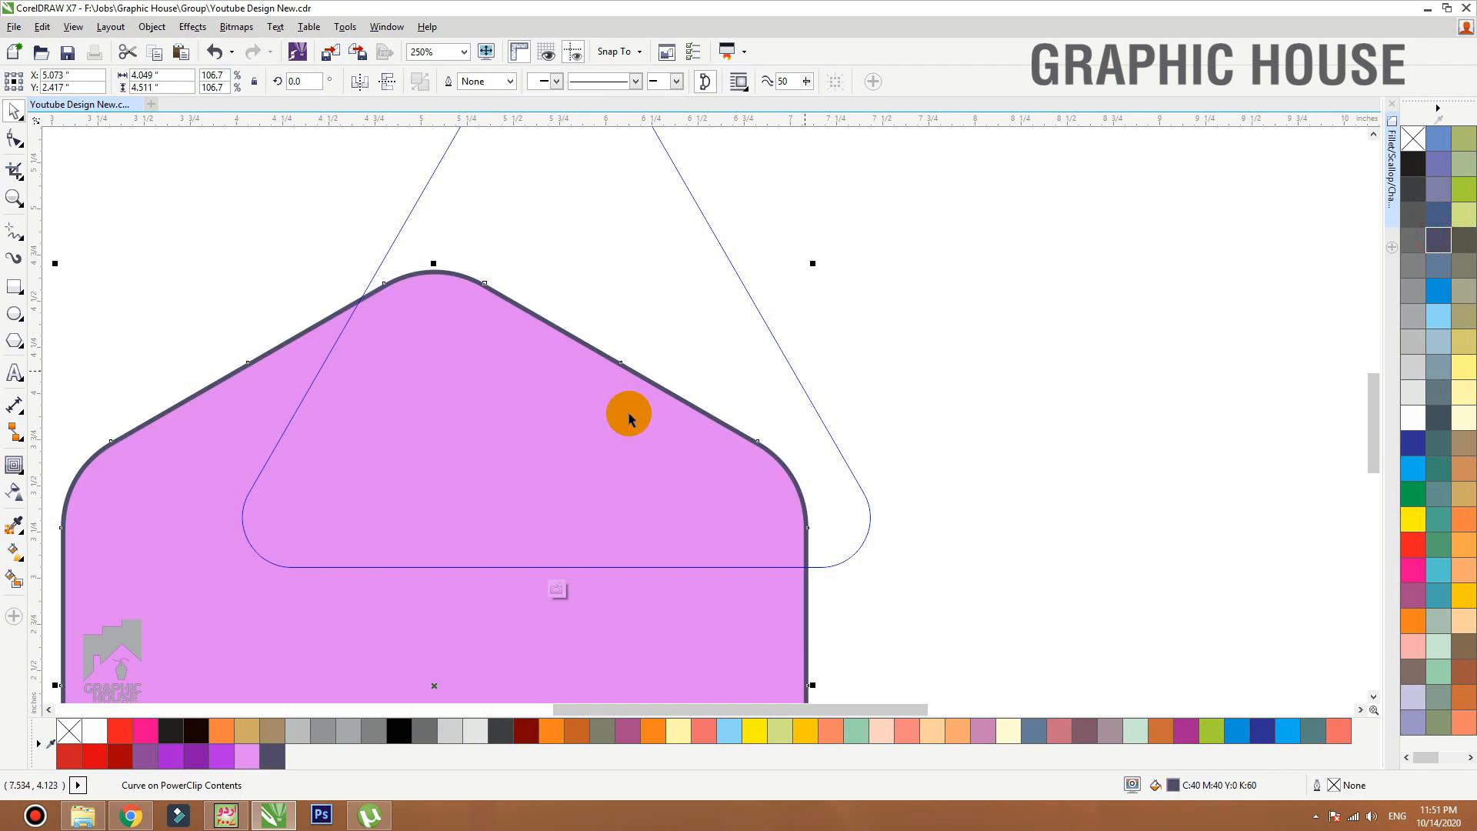
left_click_drag(621, 439, 460, 471)
key("ctrl+z")
left_click(976, 287, "ctrl")
key("F3")
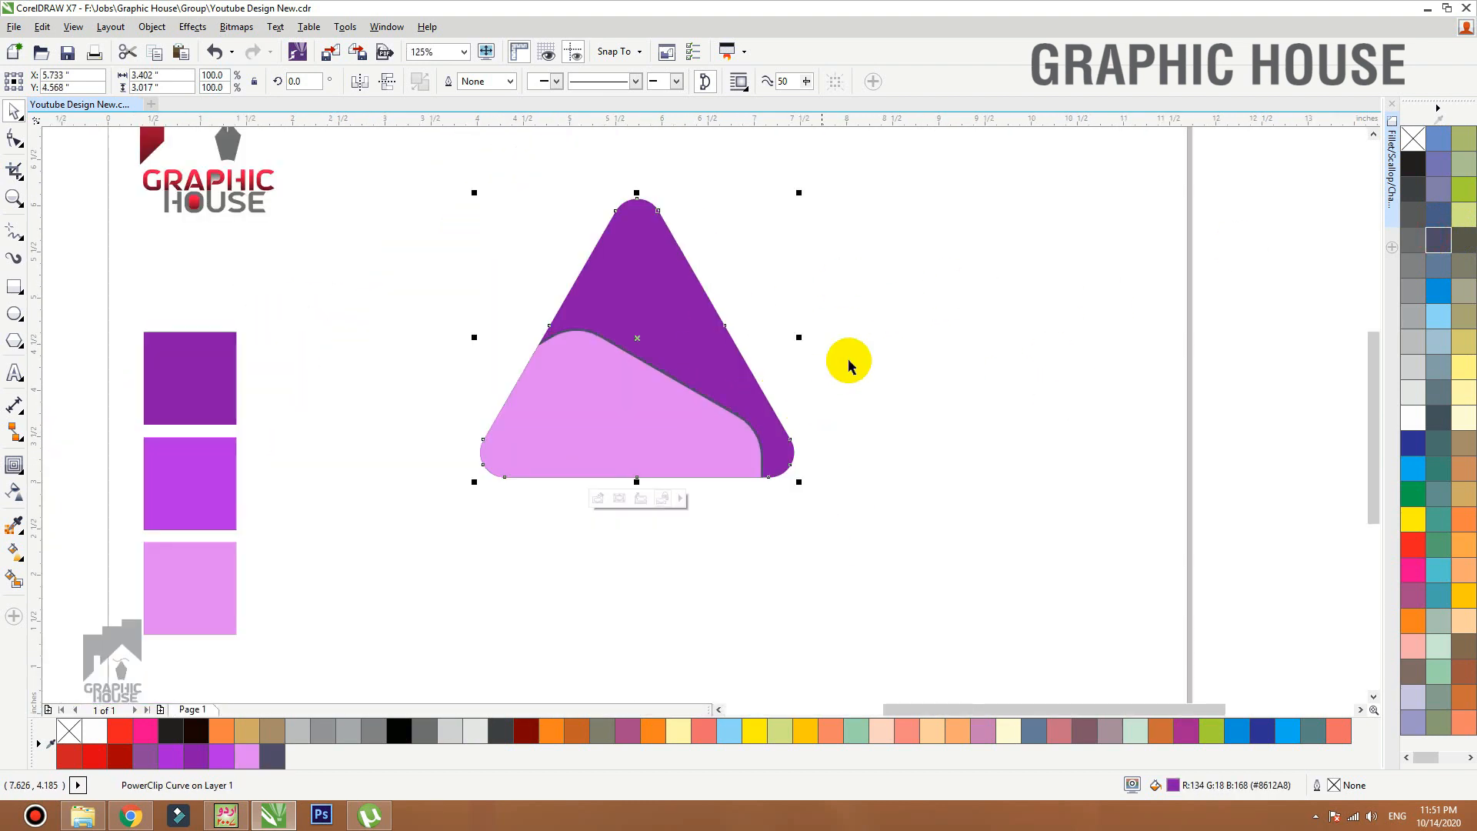
Reopen the PowerClip contents and fill the outer hexagon behind the inner one with light pink #E183F1.
left_click(607, 386)
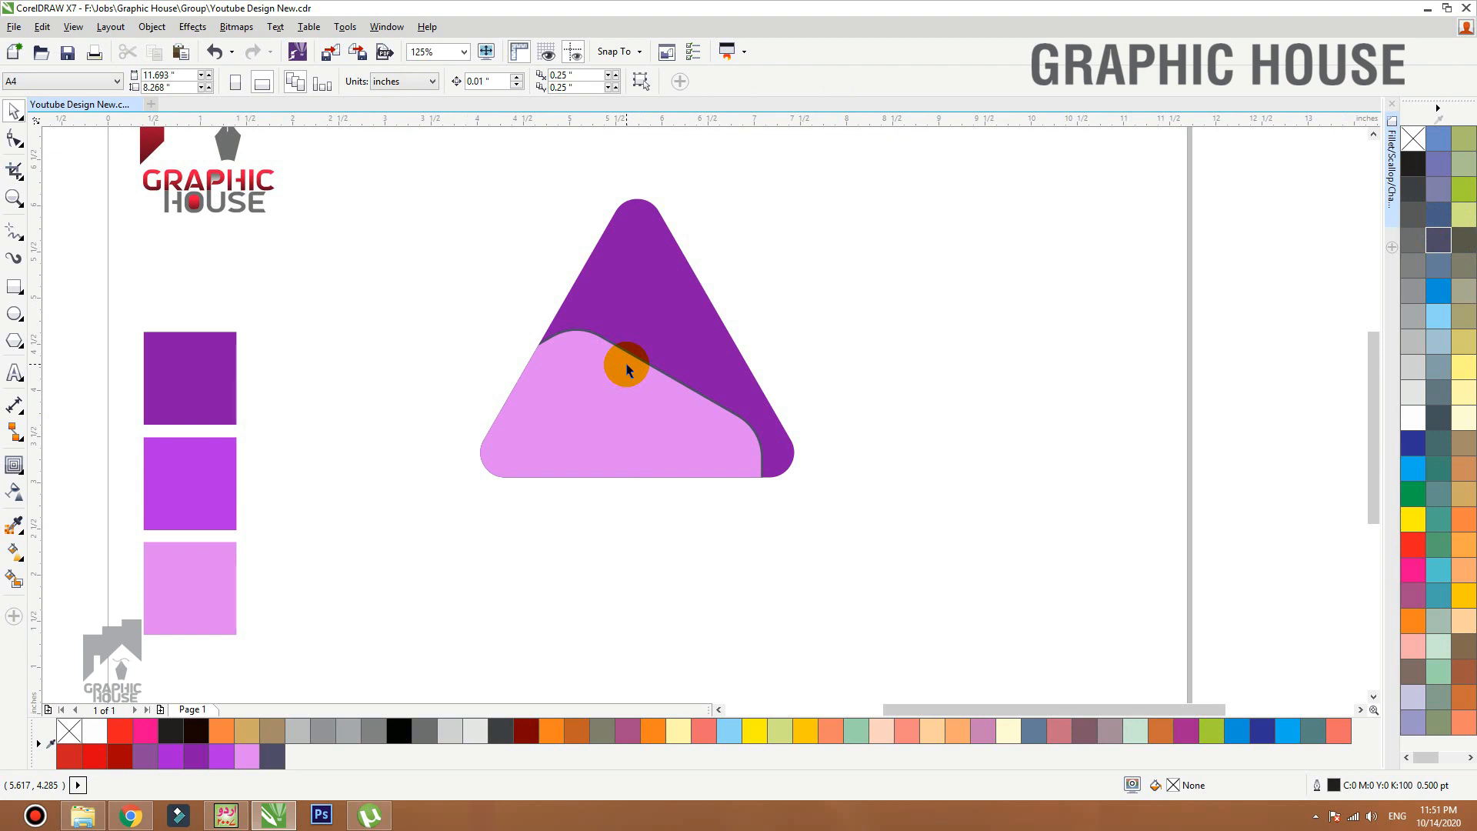
left_click(643, 392)
left_click(643, 392, "ctrl")
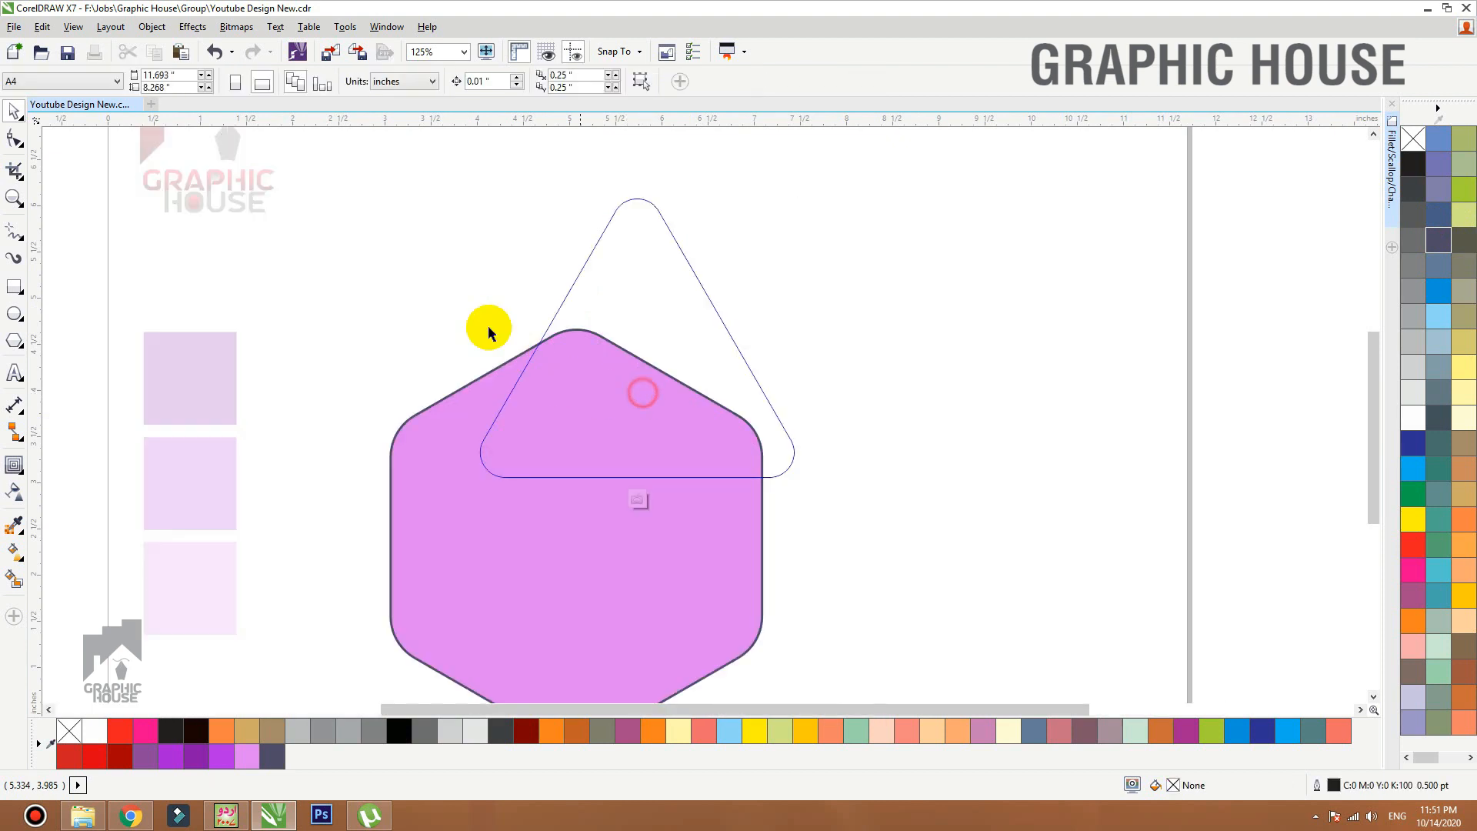
key("F2")
left_click_drag(441, 280, 854, 471)
left_click(494, 276)
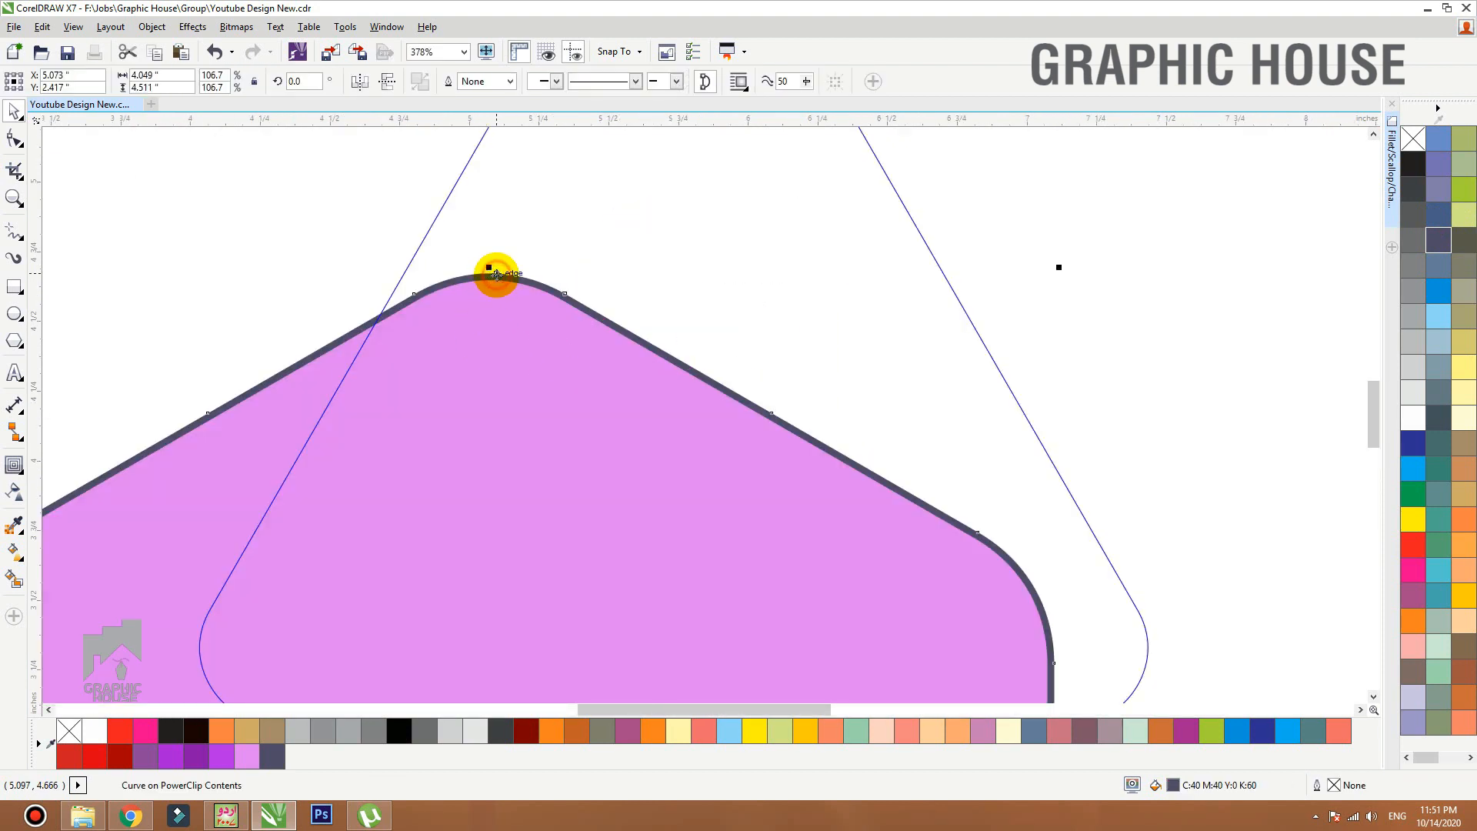
left_click(254, 754)
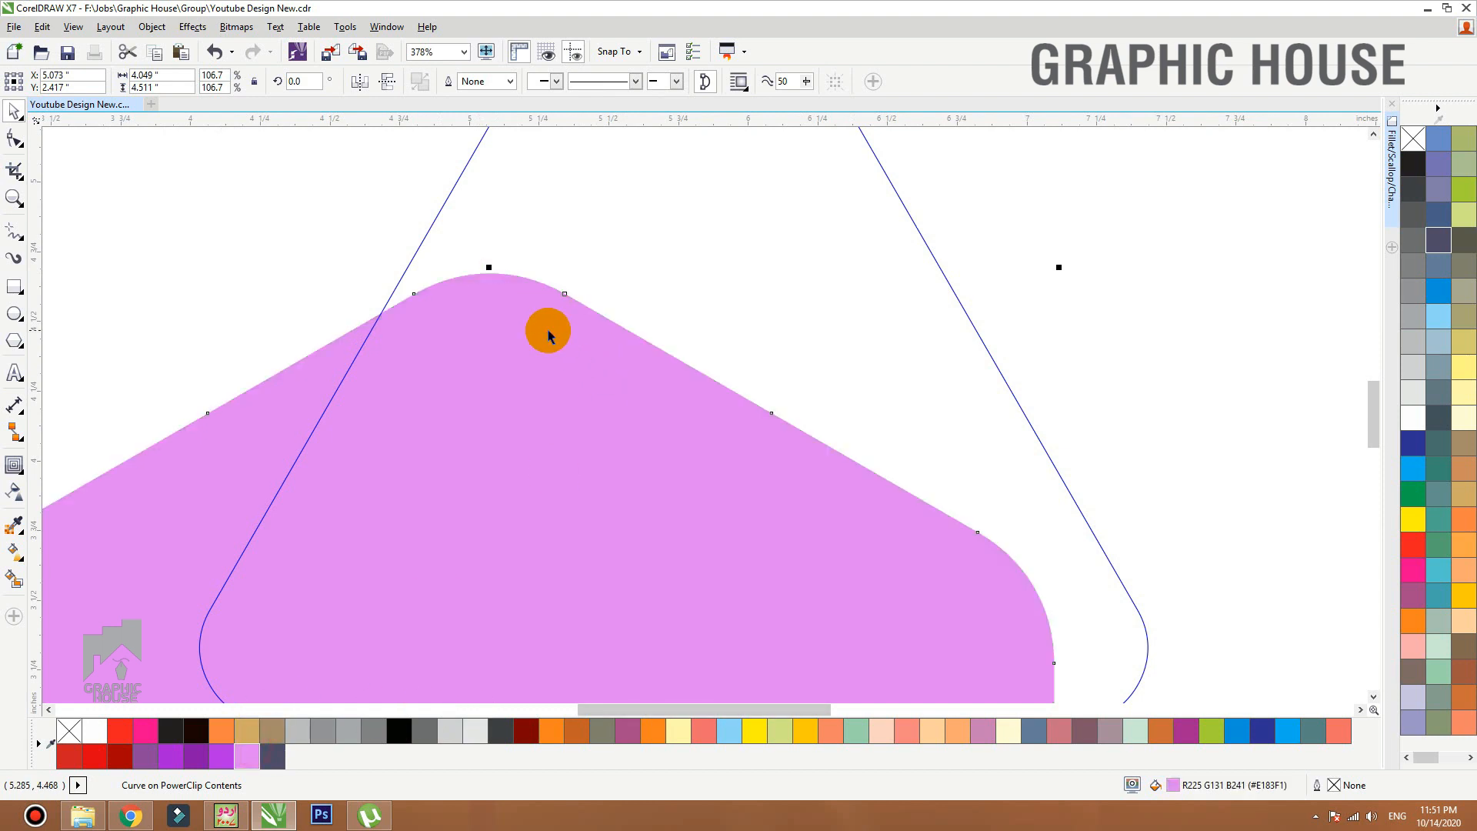
Apply a diagonal linear fountain fill to the outer hexagon, pink at both ends with a white node at 47%.
key("g")
left_click_drag(389, 297, 1058, 649)
left_click(257, 760)
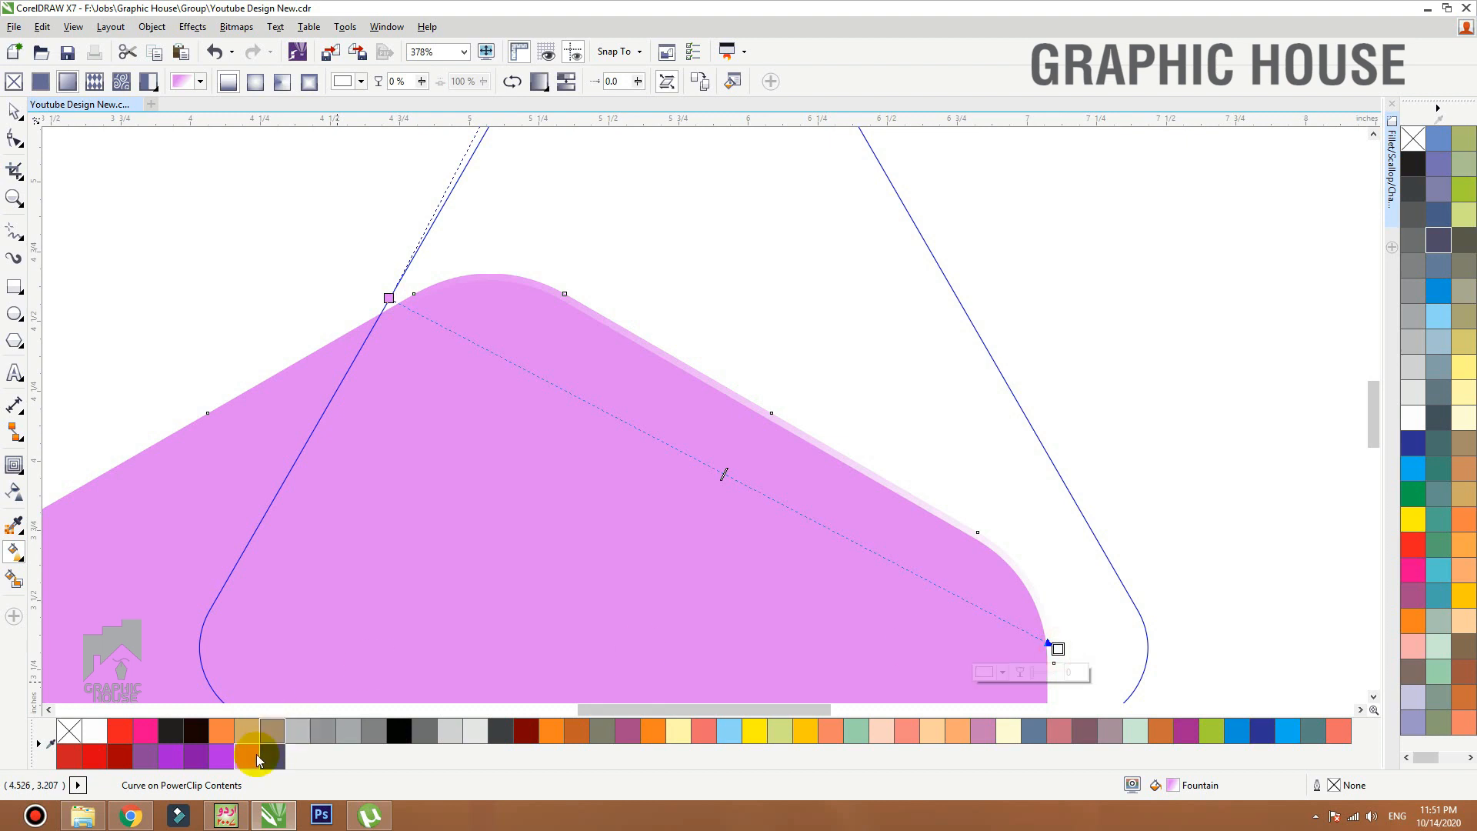
left_click_drag(253, 760, 704, 462)
left_click(1413, 419)
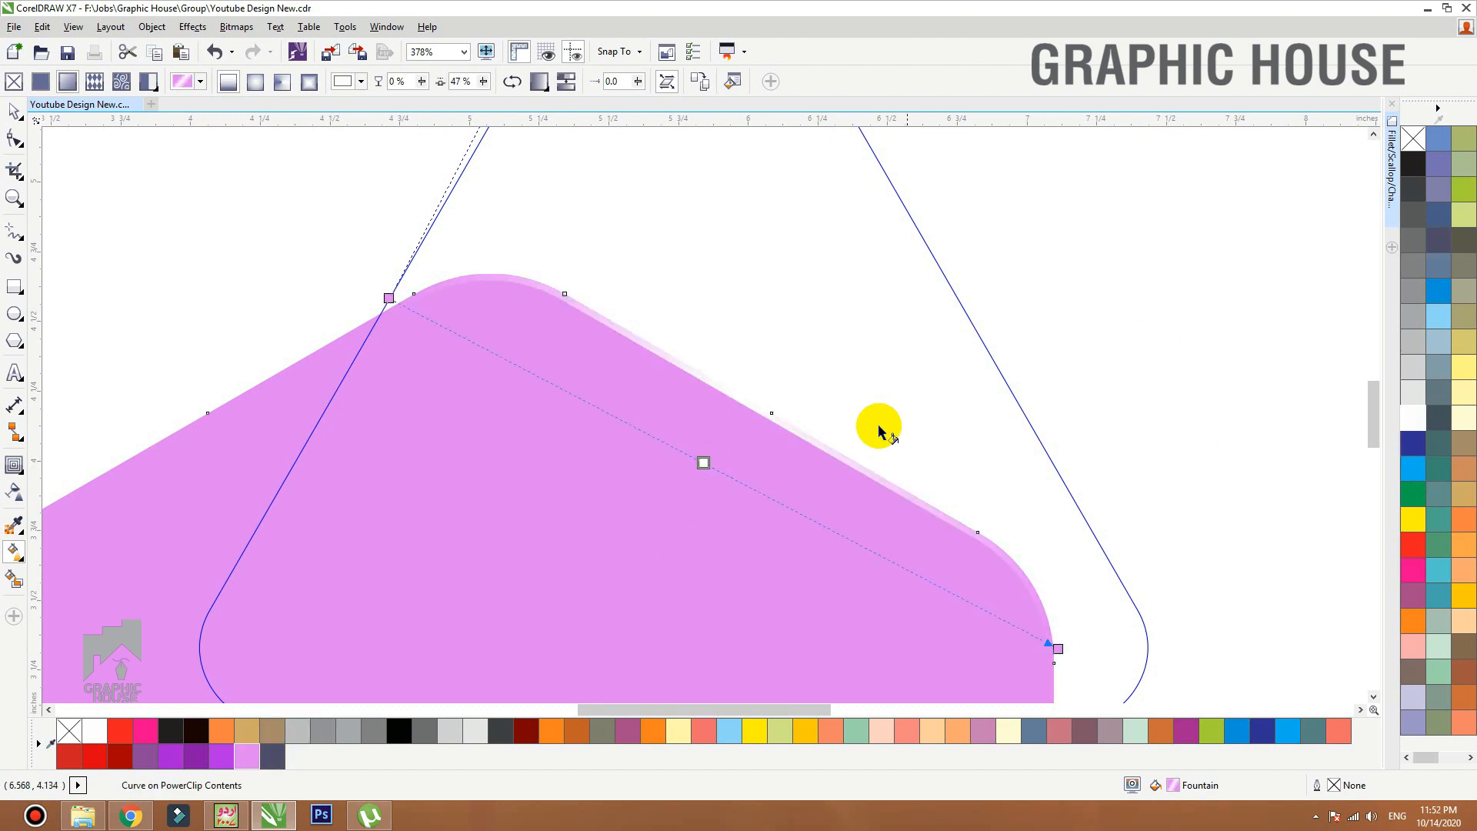
Scale the inner pink hexagon inside the PowerClip down to about 3.966 by 4.424 inches, widening the gradient edge.
key("space")
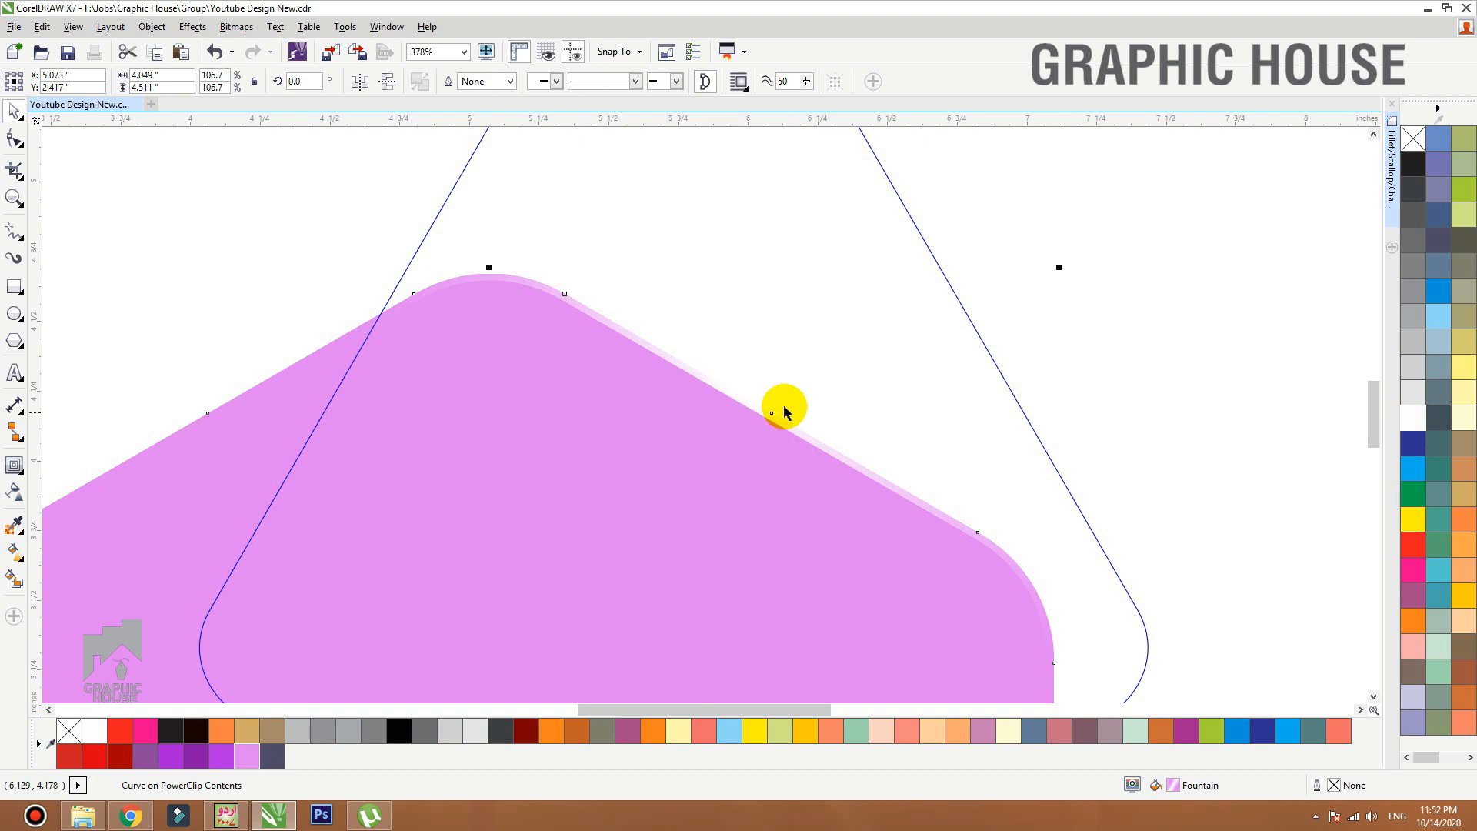
left_click(1149, 249)
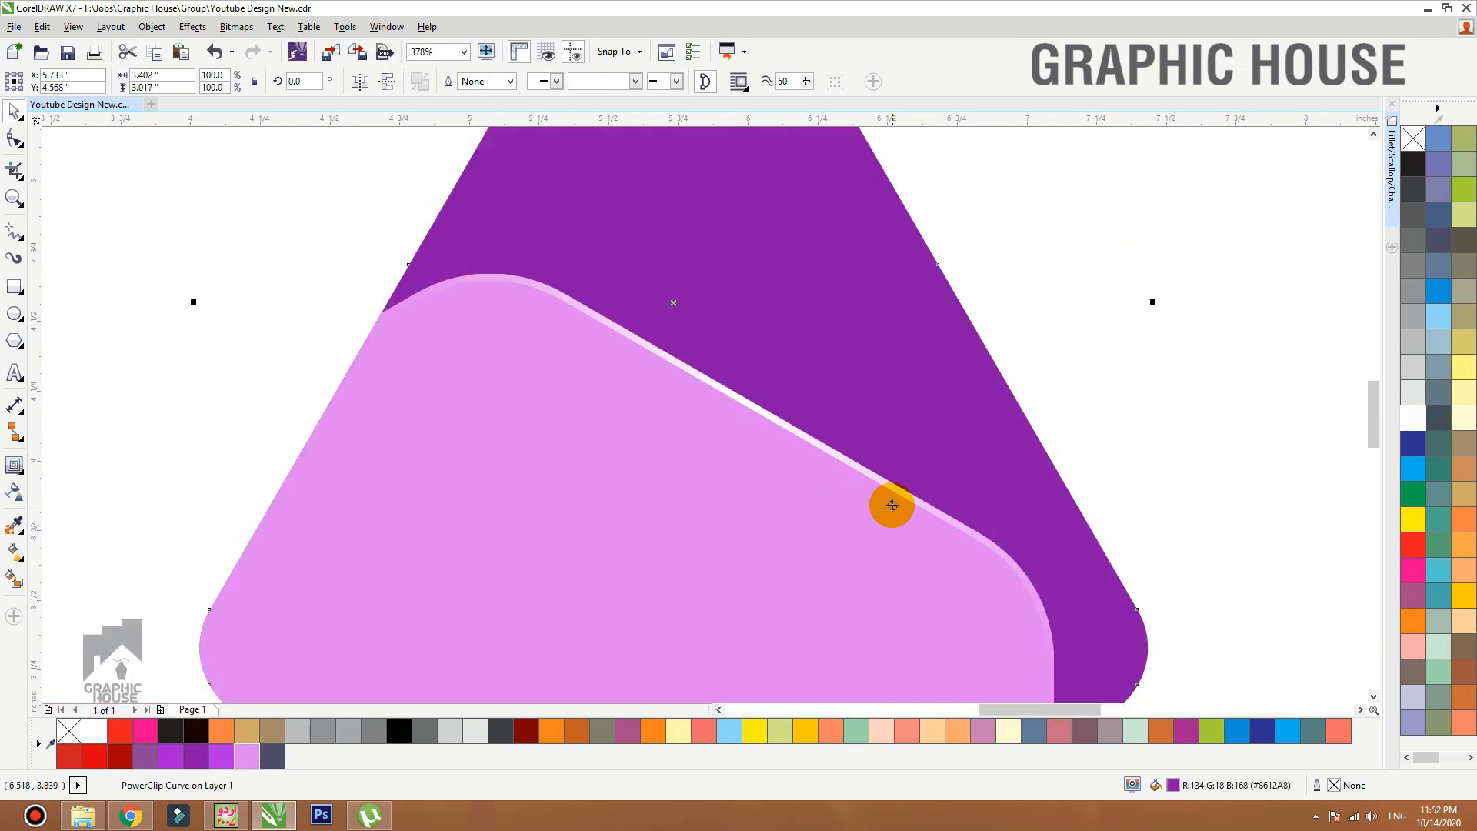
double_click(877, 497)
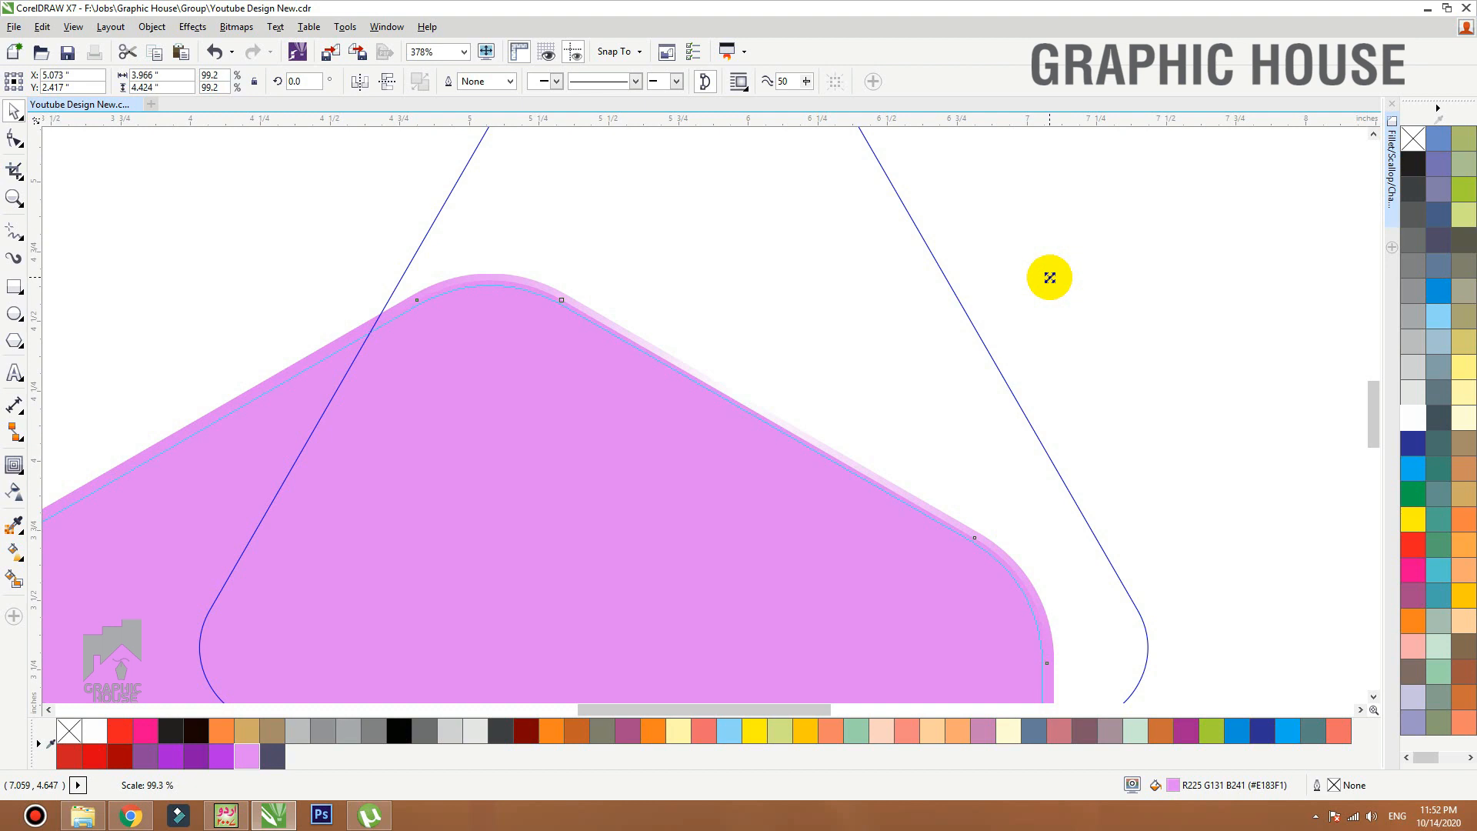
left_click(885, 286)
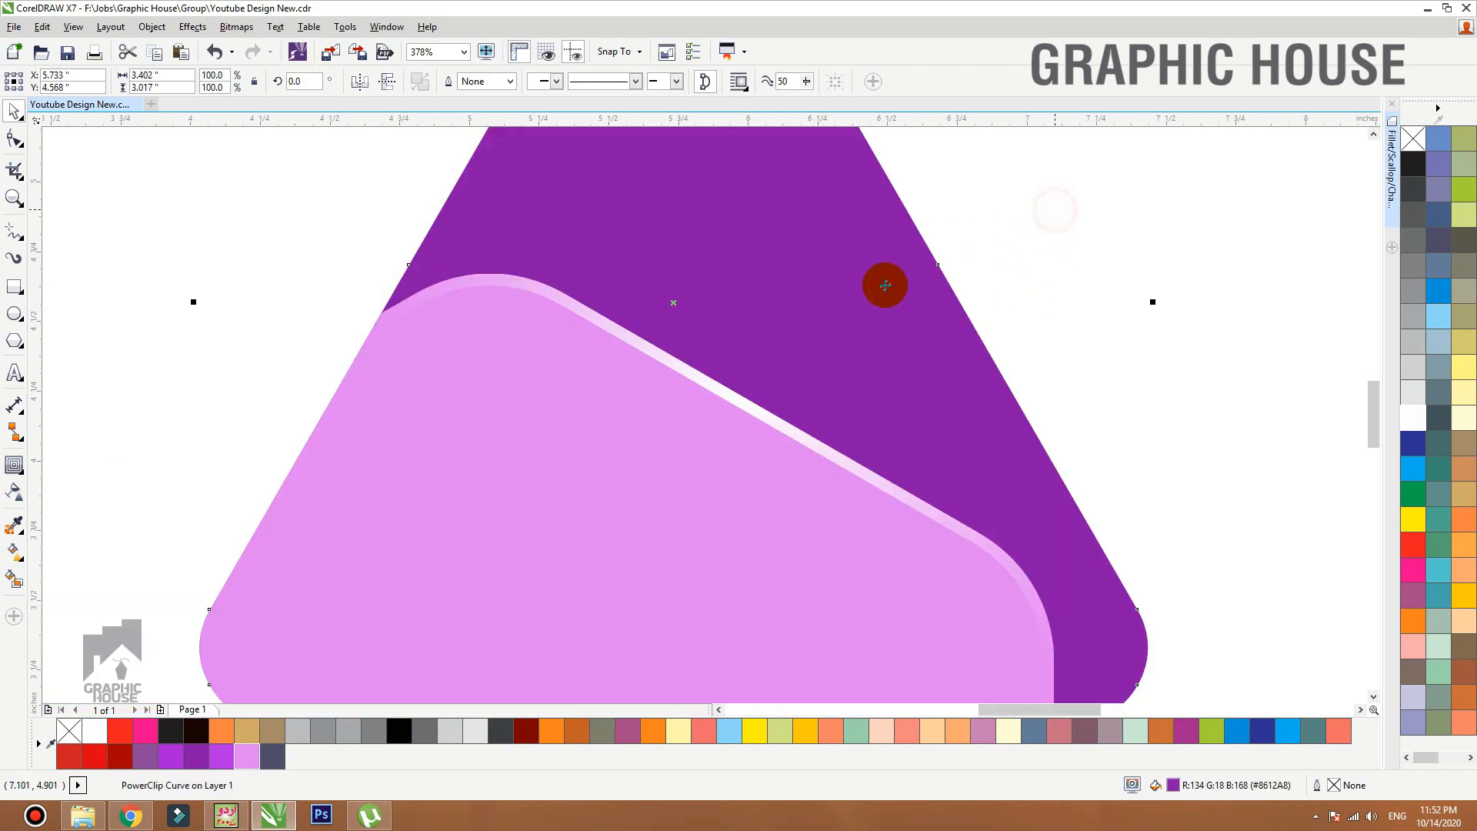
Group the two hexagons inside the PowerClip and place a copy offset toward the triangle's lower-left corner.
left_click(603, 396, "ctrl")
scroll(663, 283, "down", 3)
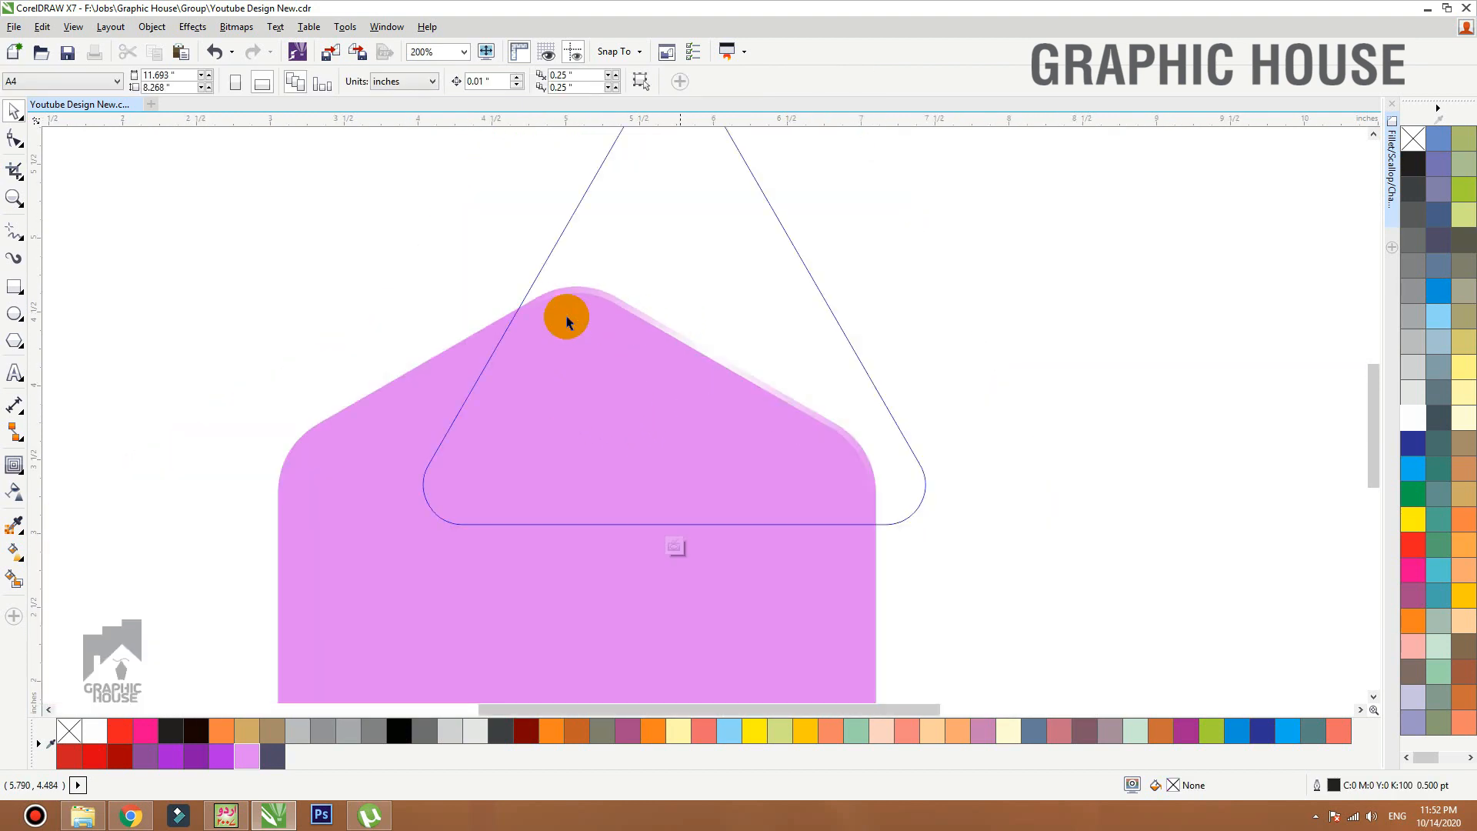
left_click_drag(389, 228, 528, 358)
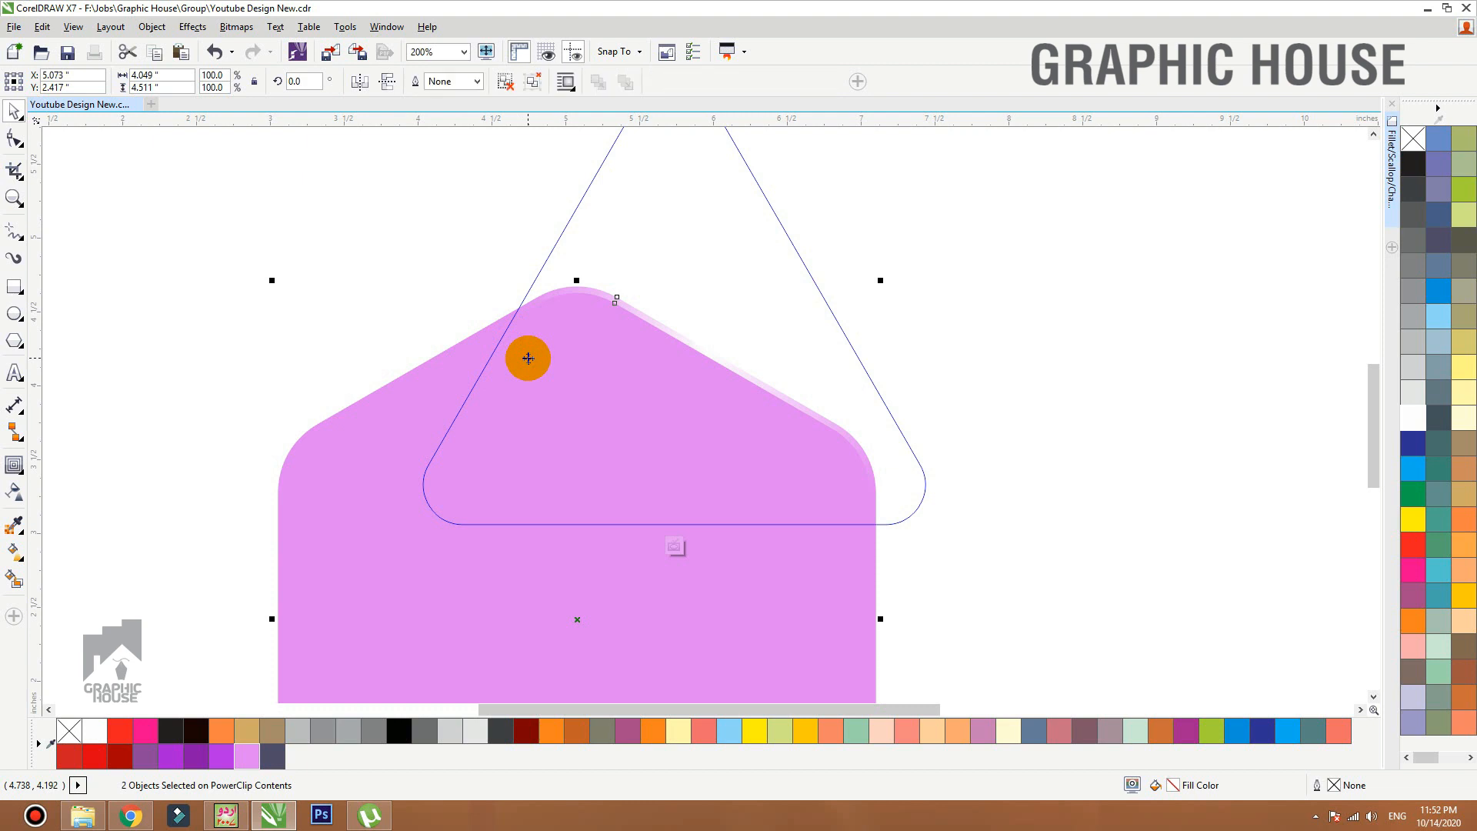
left_click_drag(619, 353, 605, 380)
left_click_drag(581, 405, 571, 421)
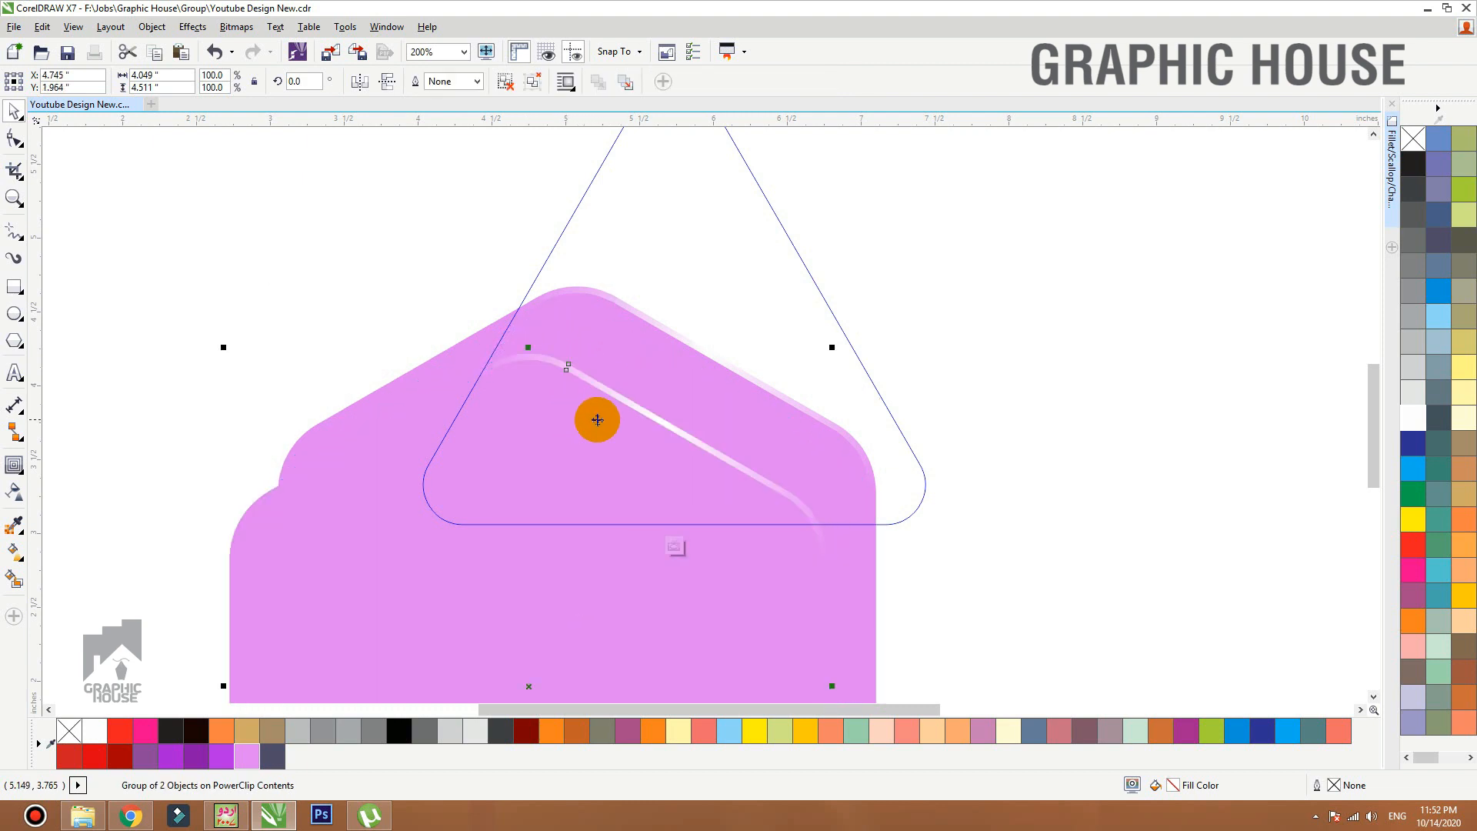
Rotate the hexagon copy slightly clockwise, place another copy further down-left, and finish editing the PowerClip.
left_click_drag(829, 346, 854, 394)
left_click_drag(589, 454, 605, 506)
left_click_drag(666, 464, 658, 461)
left_click(1026, 323, "ctrl")
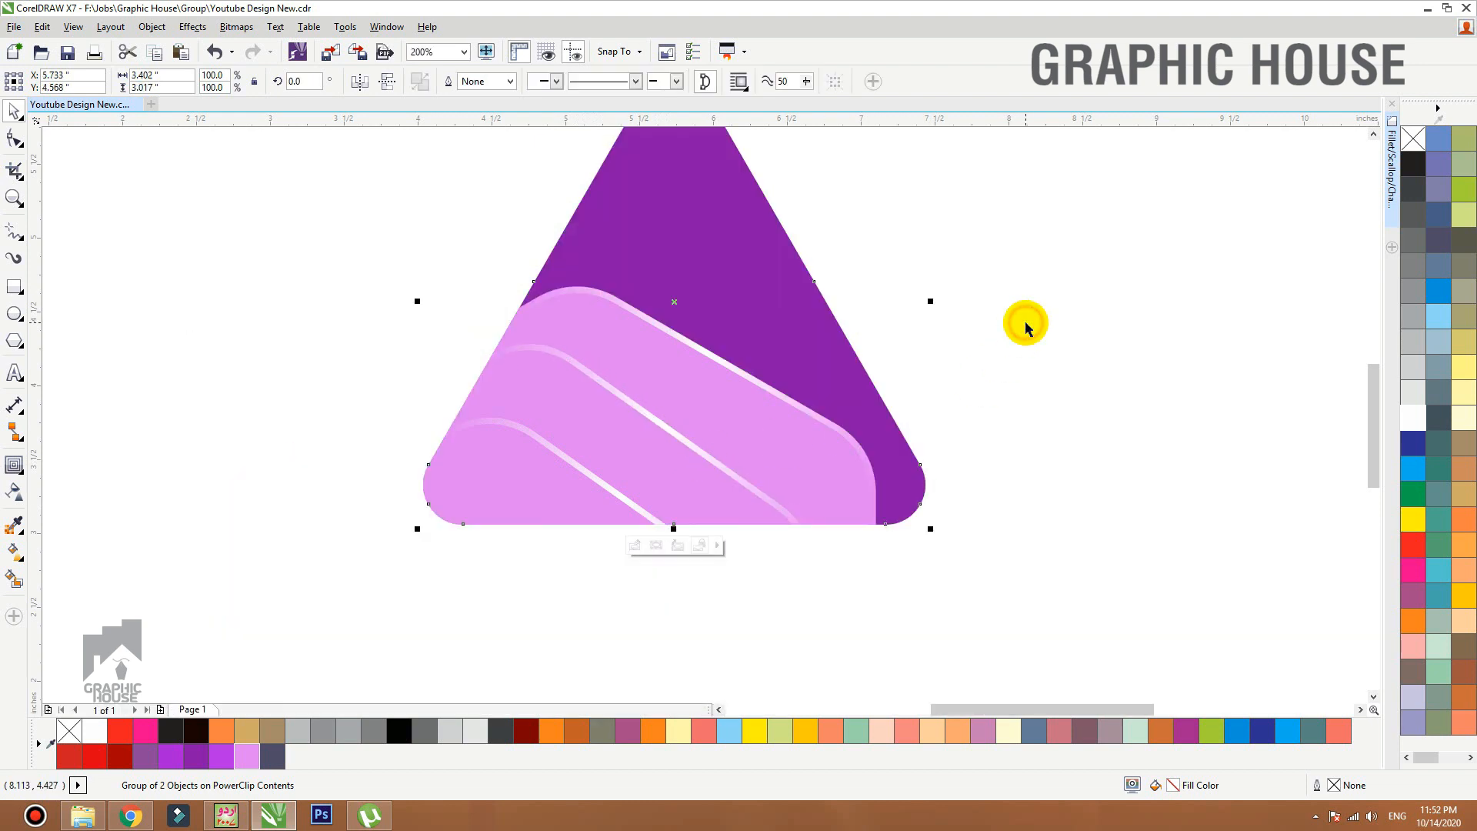
Place an empty duplicate of the triangle beside the original, with a black hairline outline and no fill.
left_click_drag(851, 395, 811, 413)
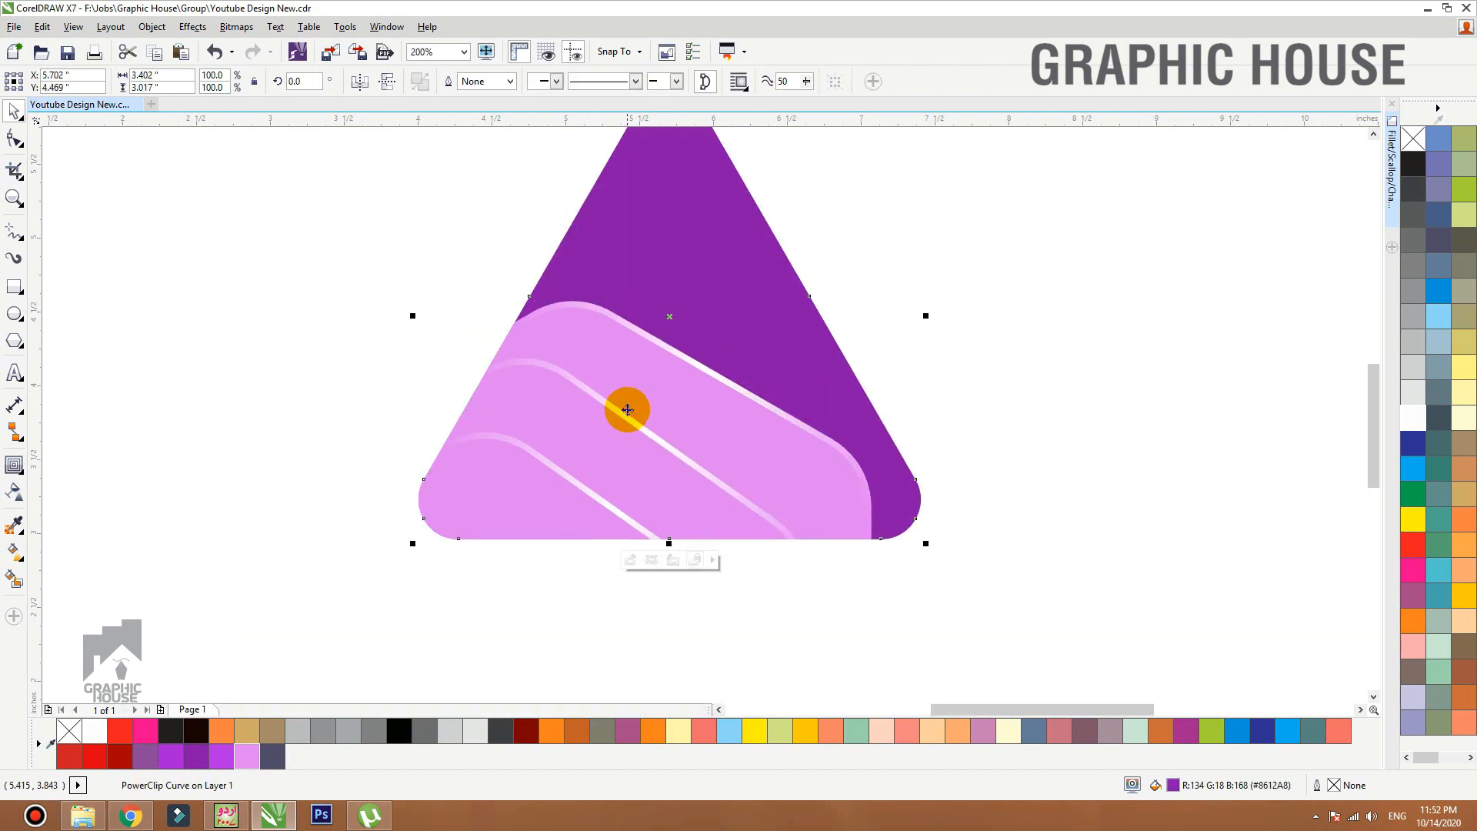
scroll(596, 407, "down", 2)
left_click_drag(645, 401, 939, 390)
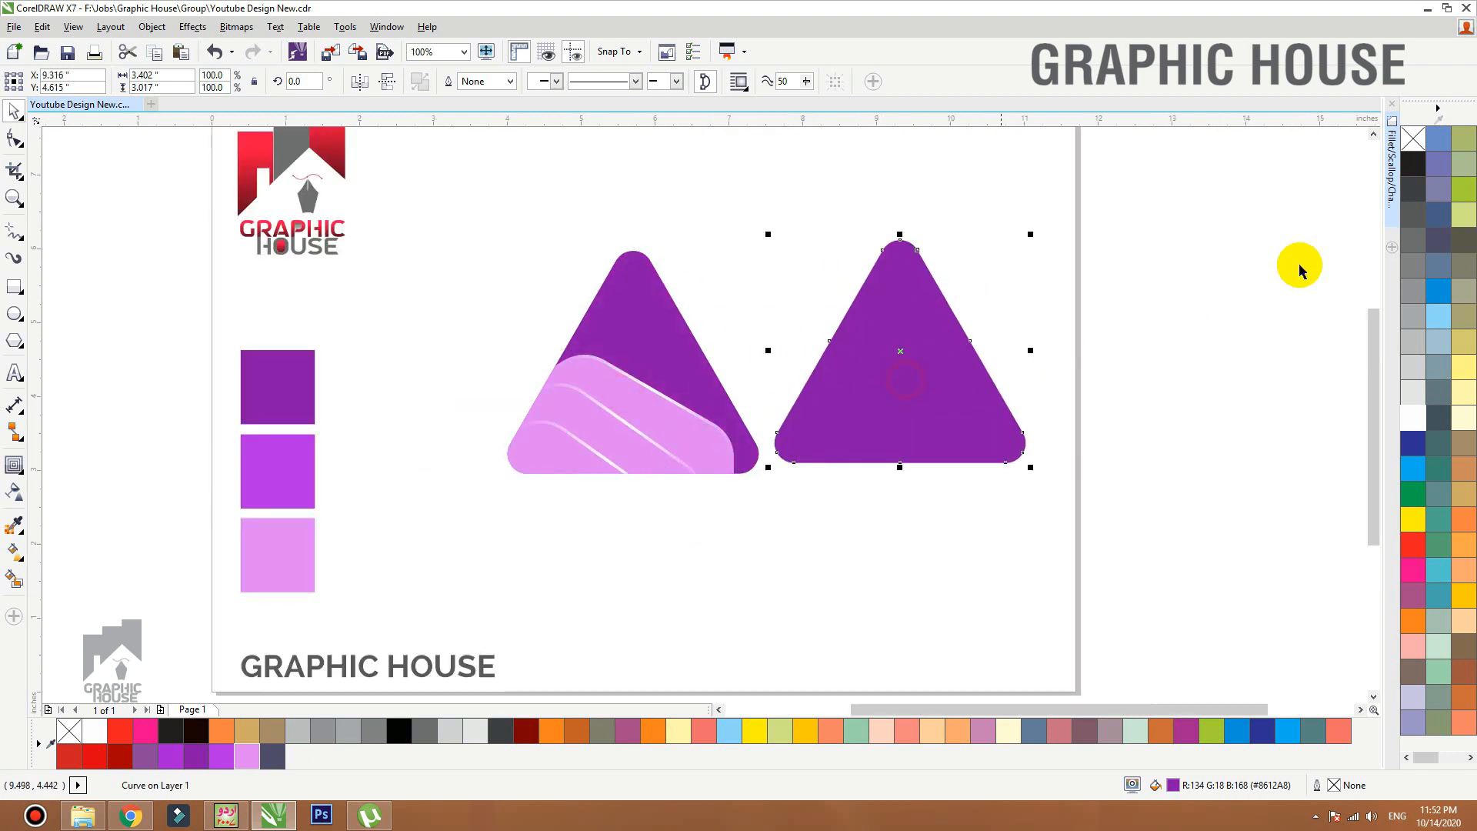
right_click(1414, 163)
left_click(1414, 139)
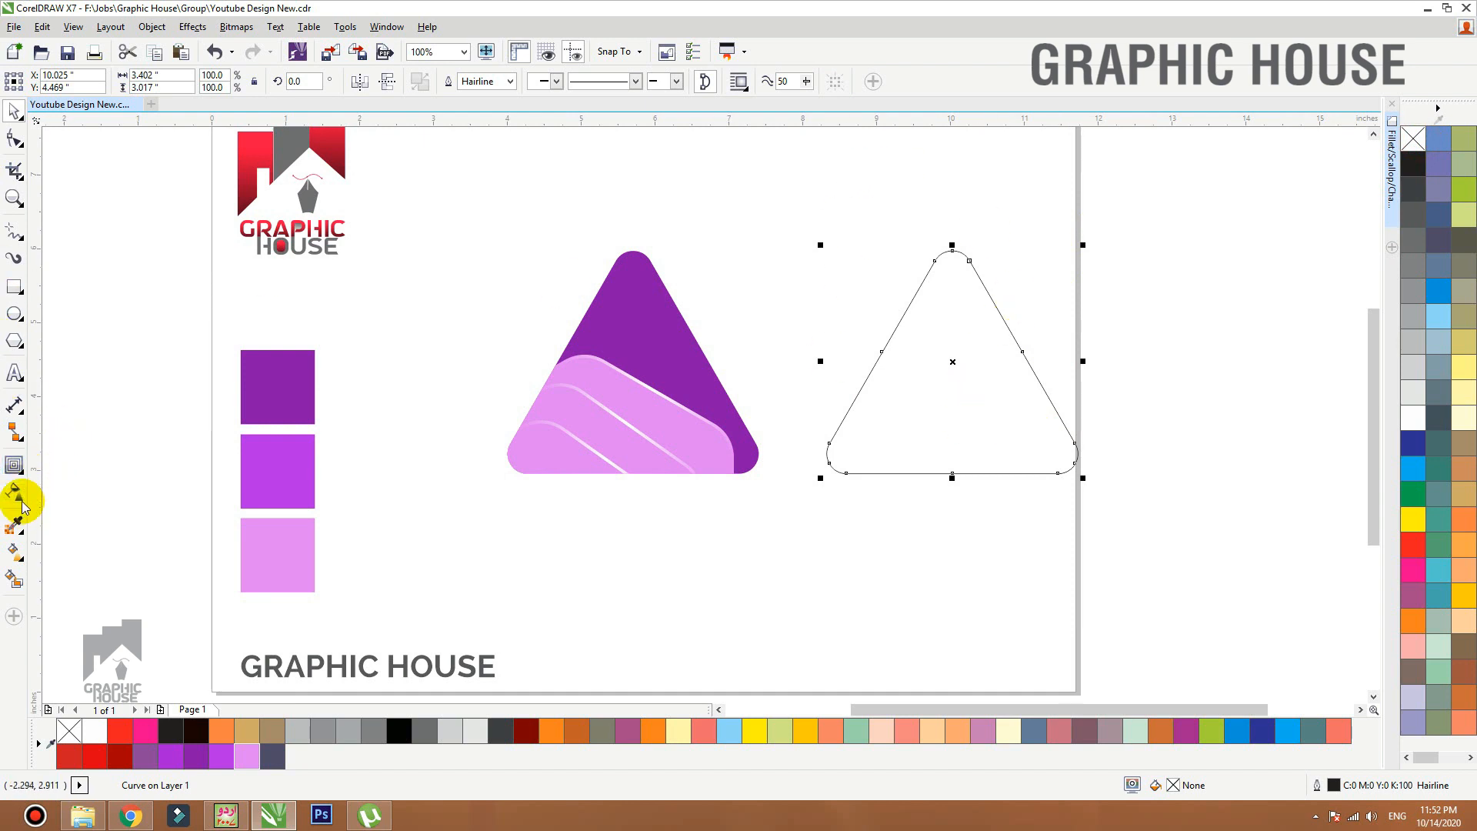
Add a drop shadow to the outlined triangle with opacity 88 and feathering 5.
left_click(17, 470)
left_click(77, 465)
left_click_drag(941, 374, 937, 446)
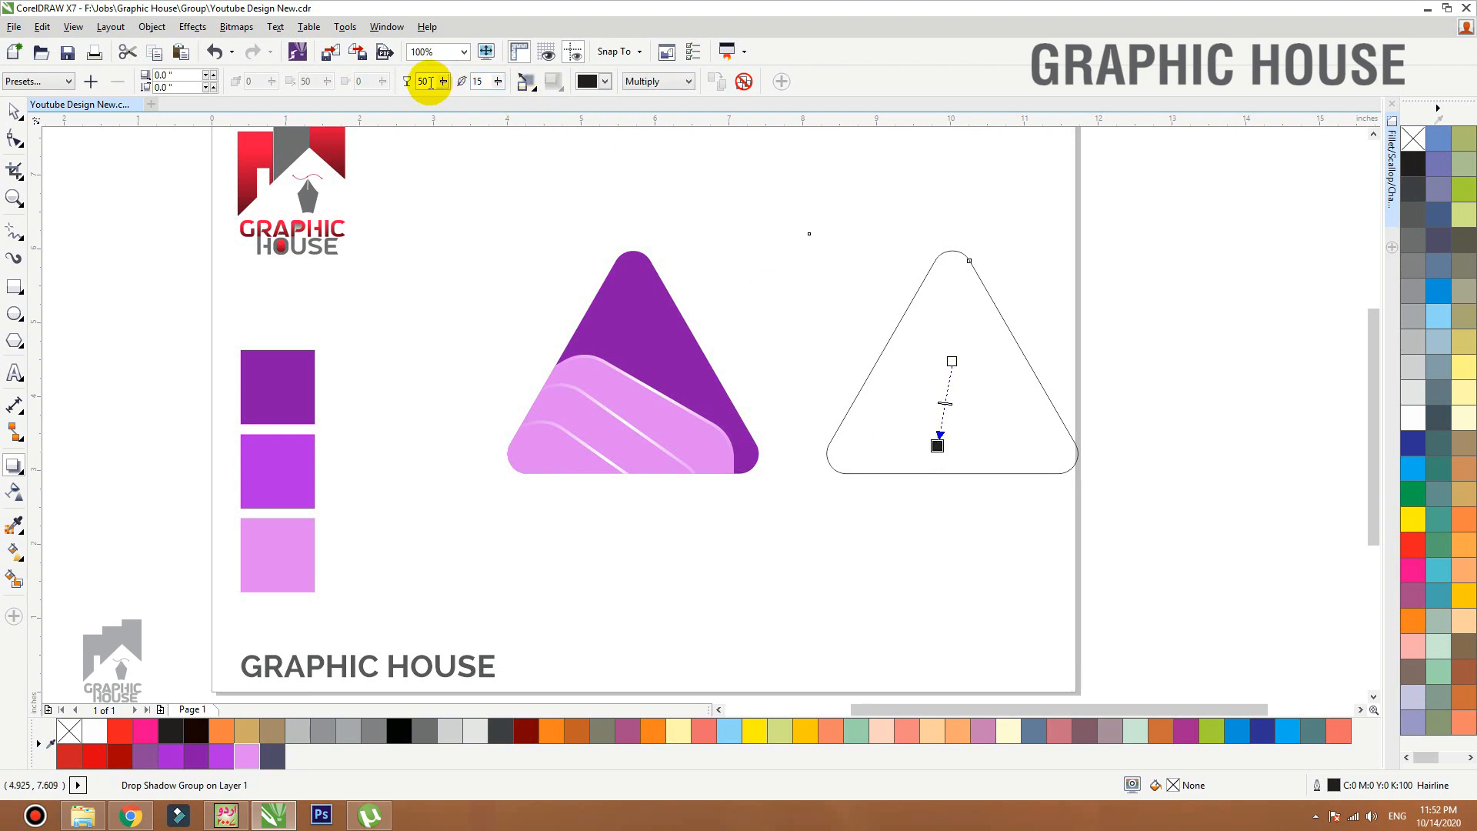
left_click_drag(431, 81, 212, 68)
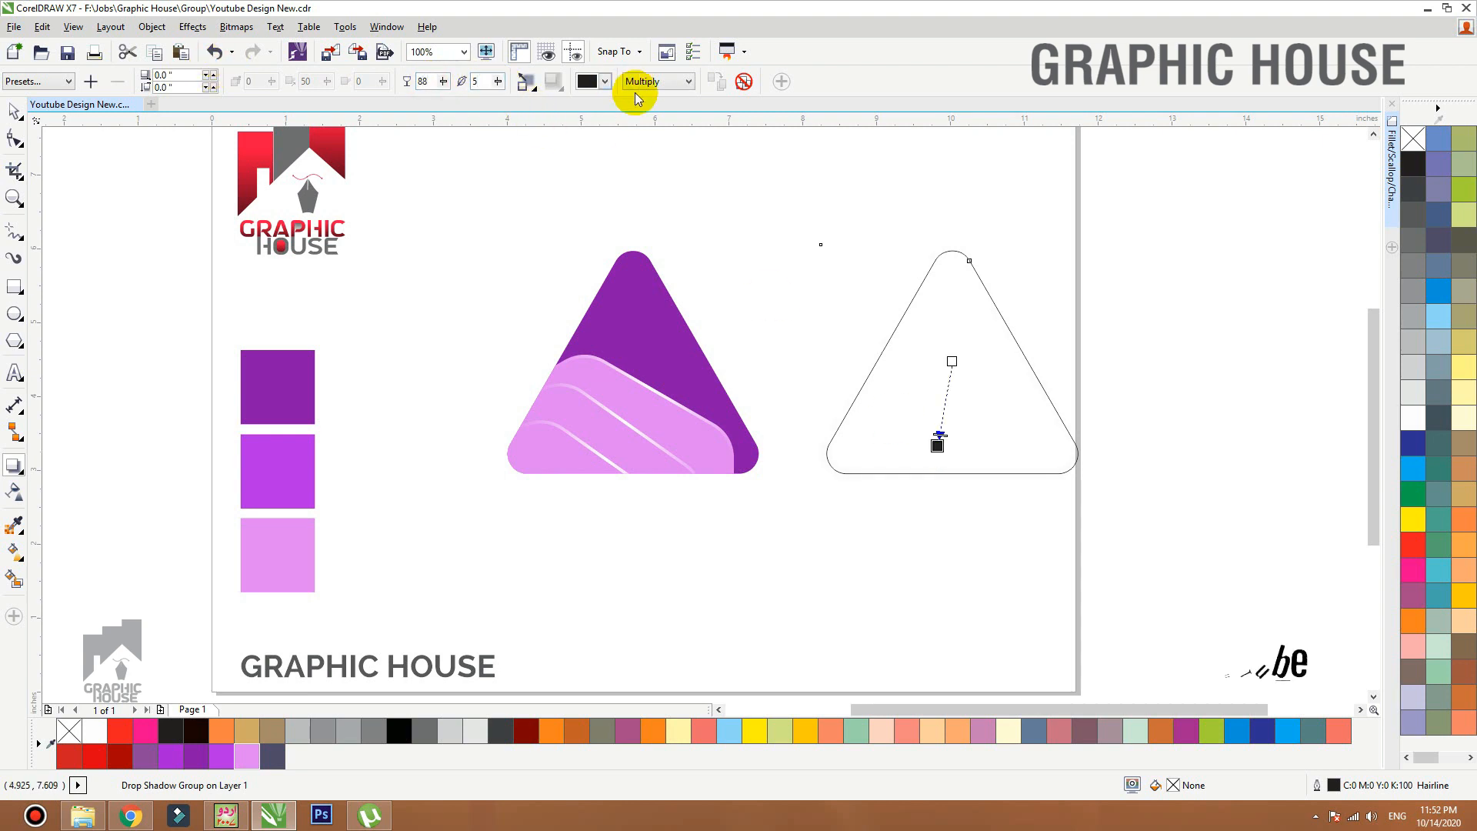
Try the Middle feathering direction for the triangle's drop shadow and set it to Outside.
left_click(529, 83)
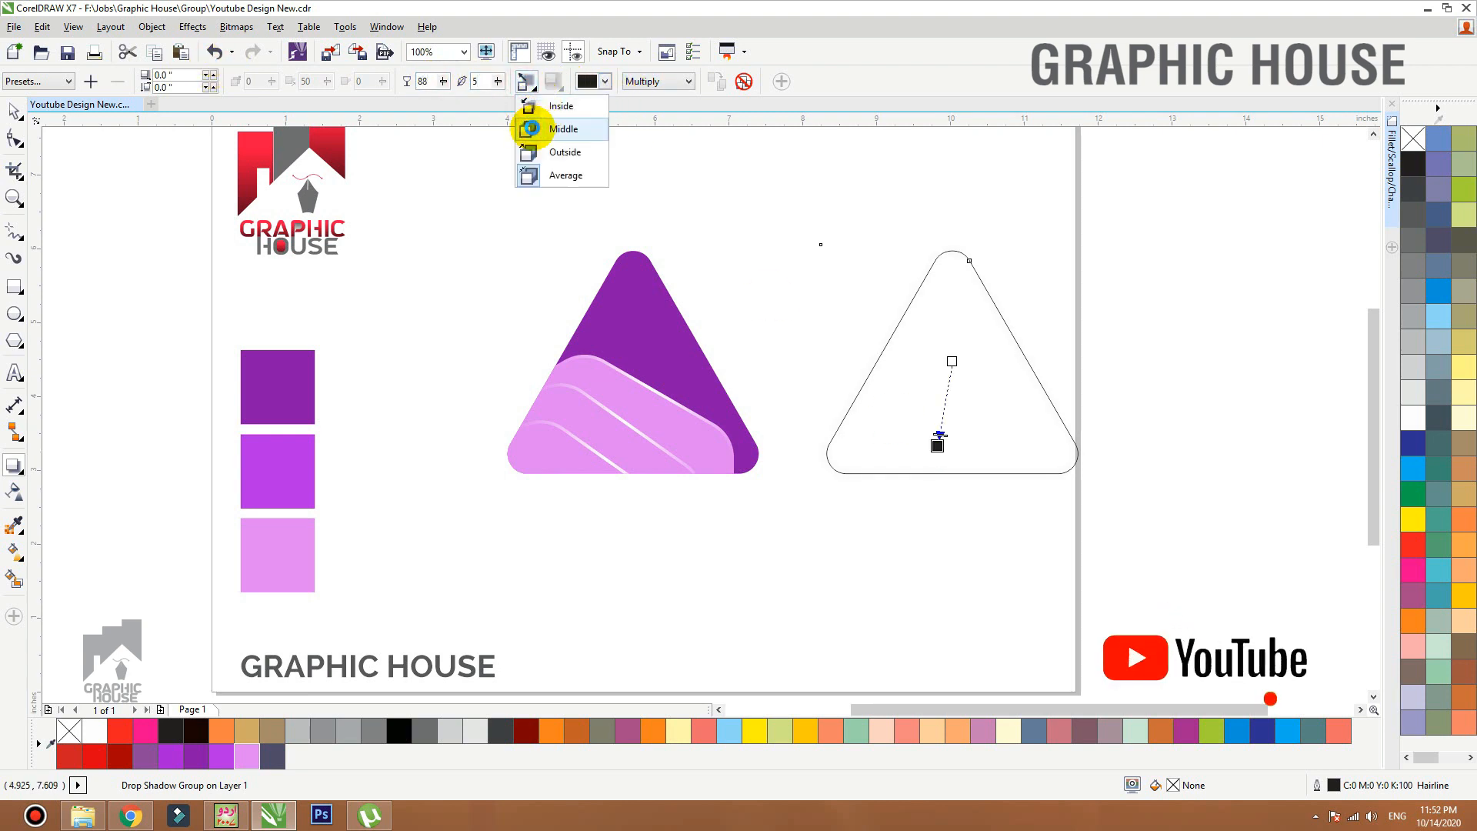
left_click(530, 128)
left_click(528, 82)
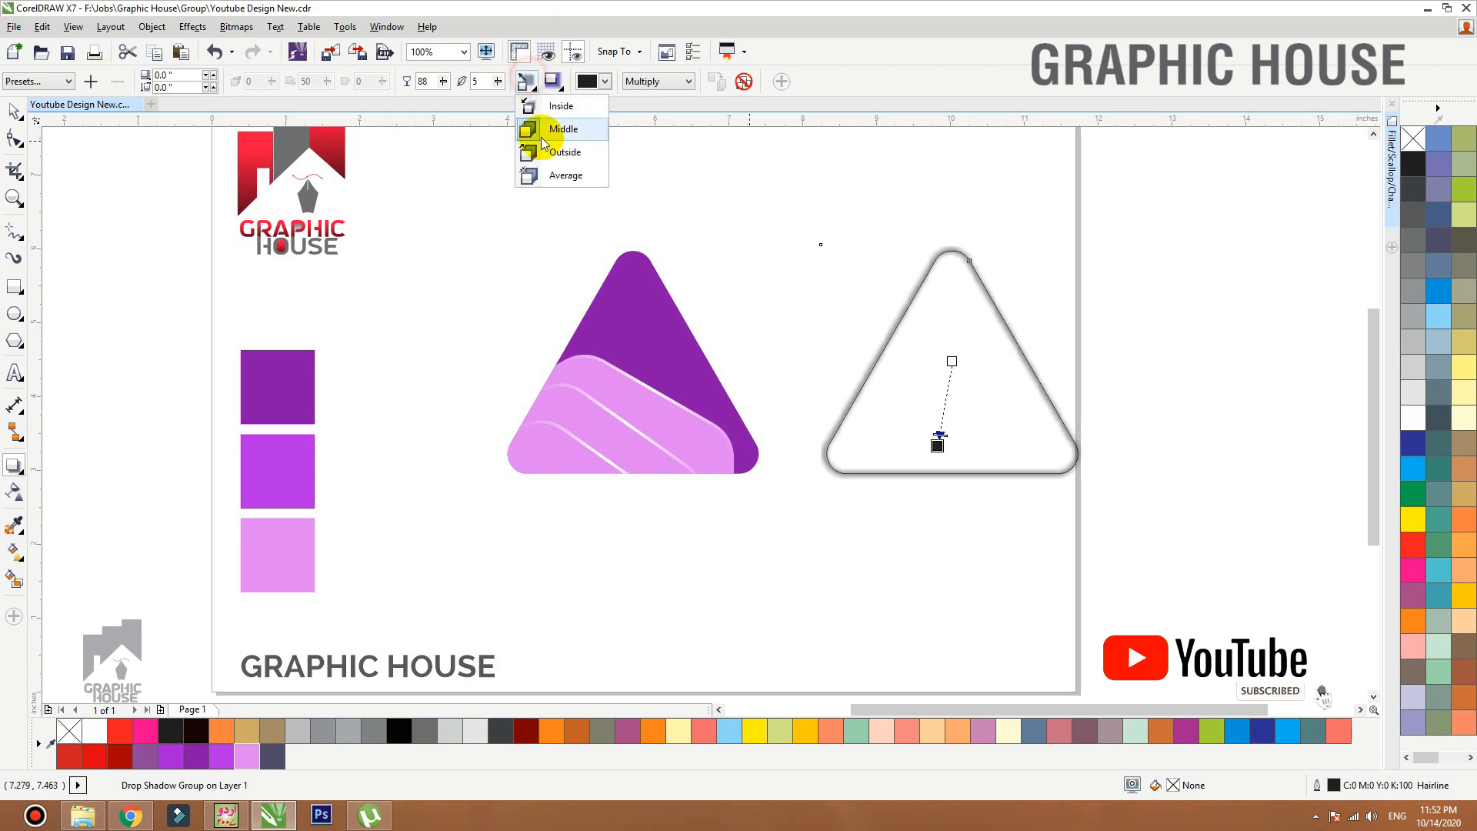
left_click(539, 151)
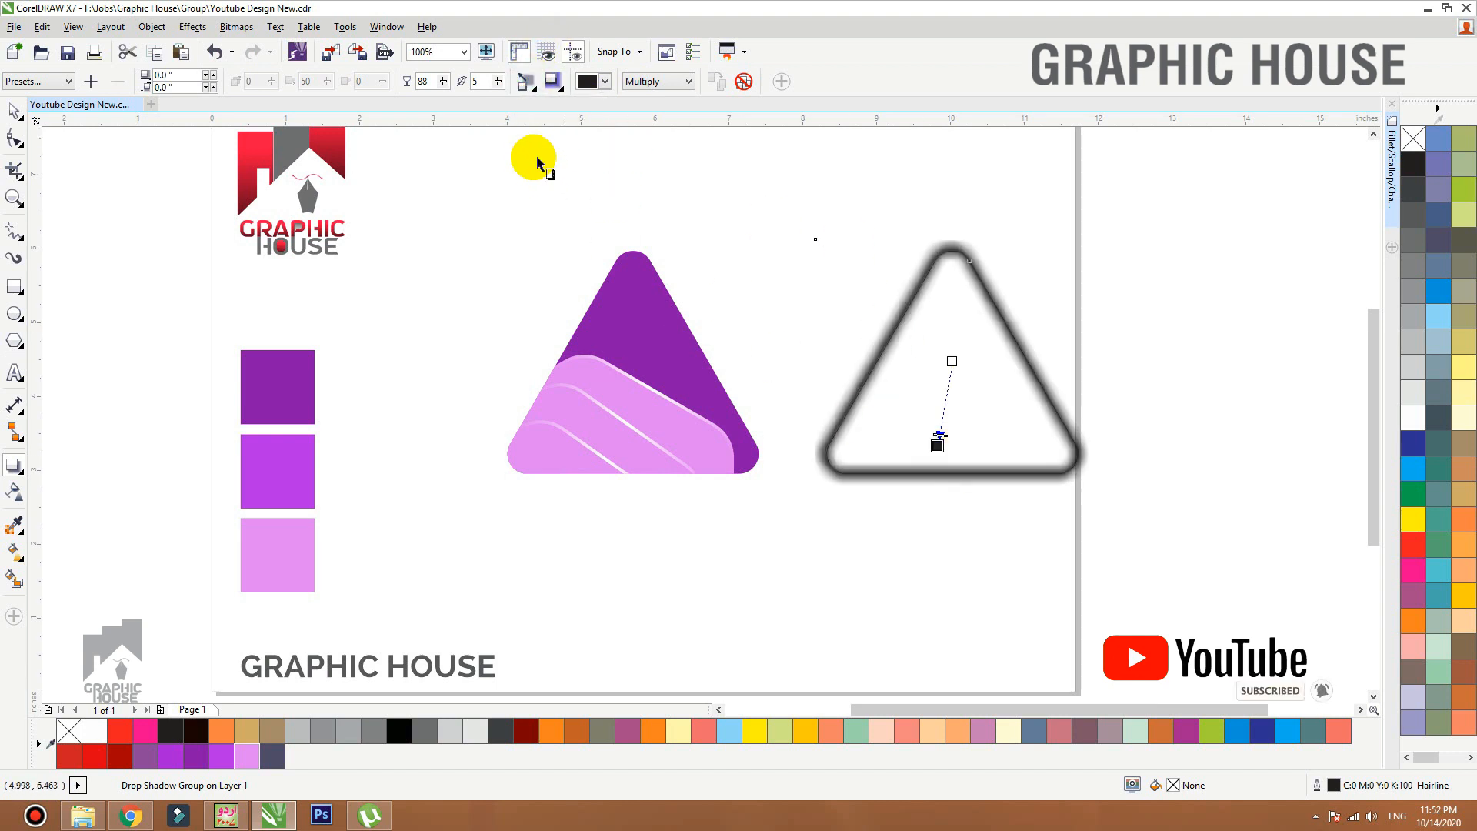
Set the drop shadow's feathering to 10 and its opacity to 66.
double_click(477, 81)
type("10")
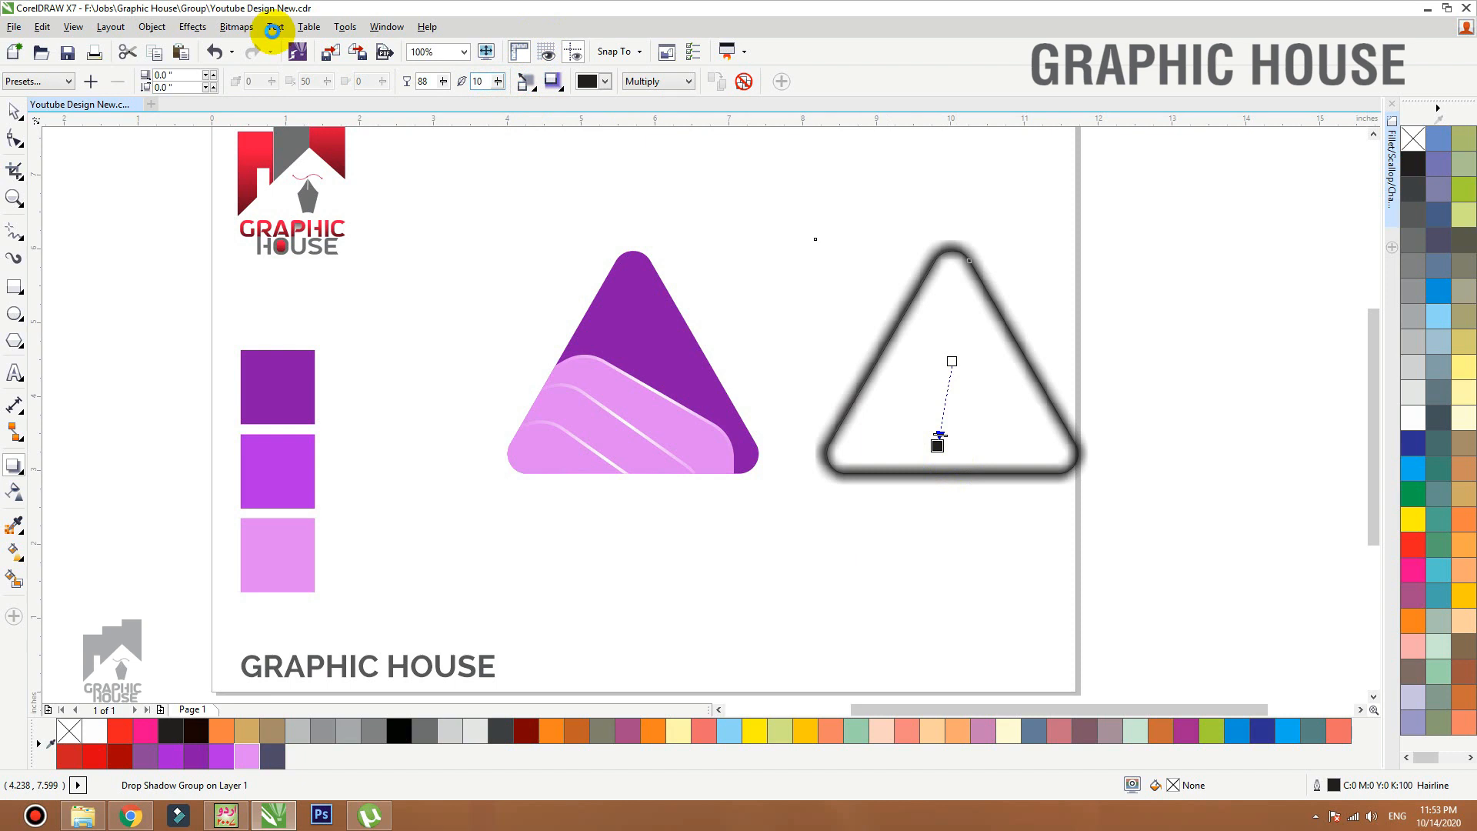
key("Return")
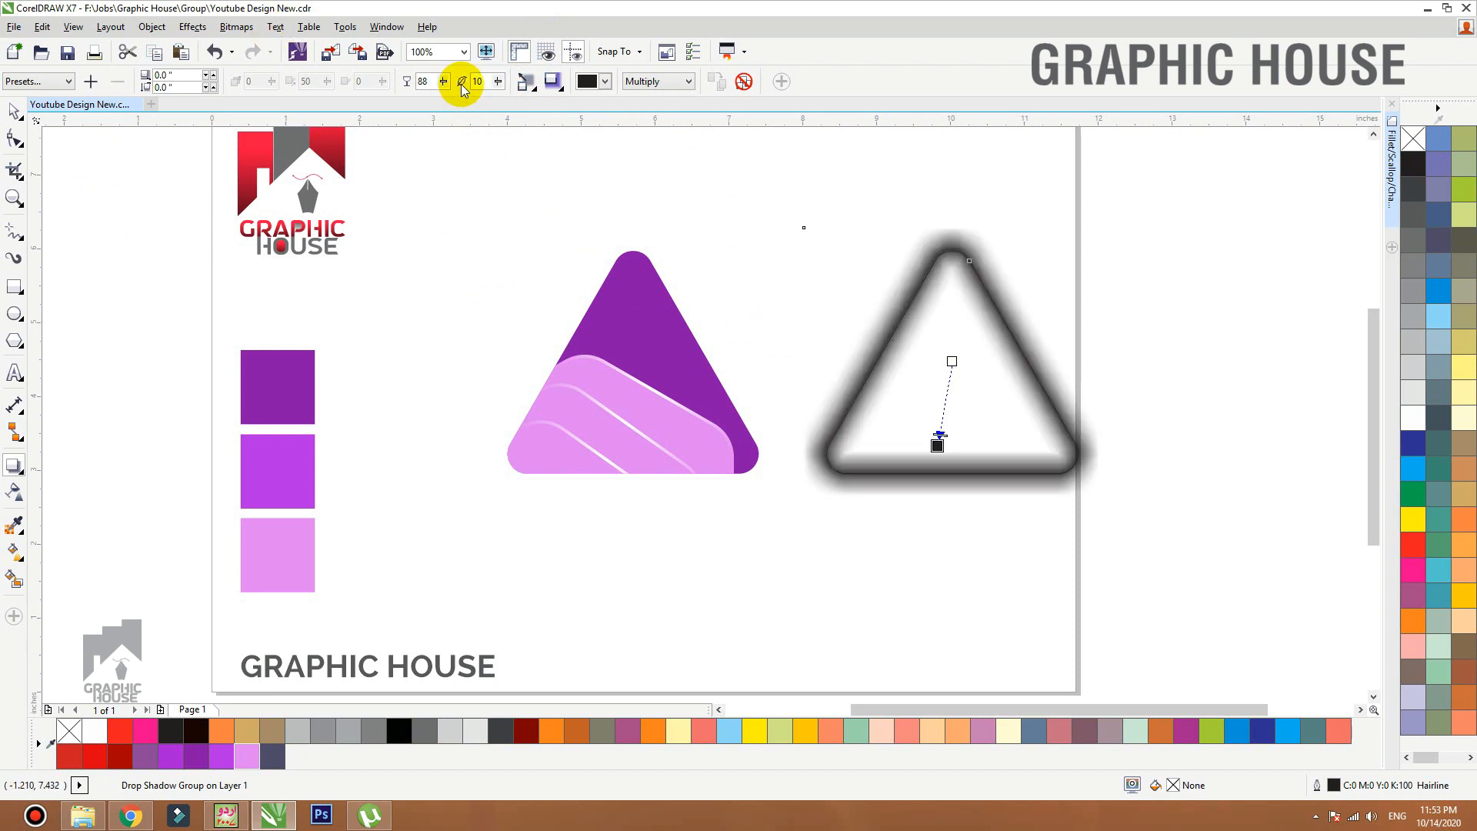
double_click(433, 83)
type("66")
key("Return")
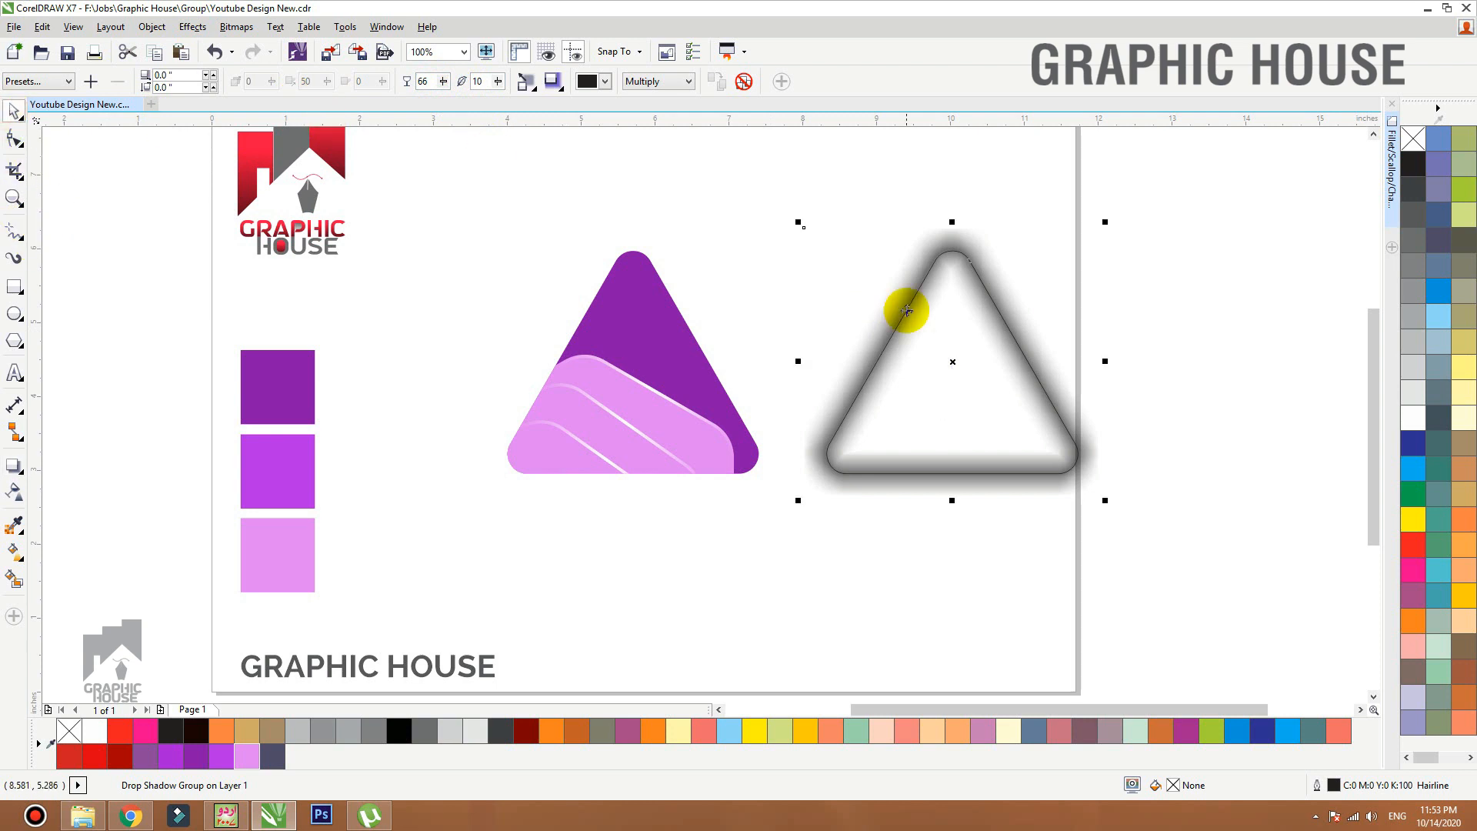
Centre the shadowed triangle outline on the purple triangle.
left_click(653, 283, "shift")
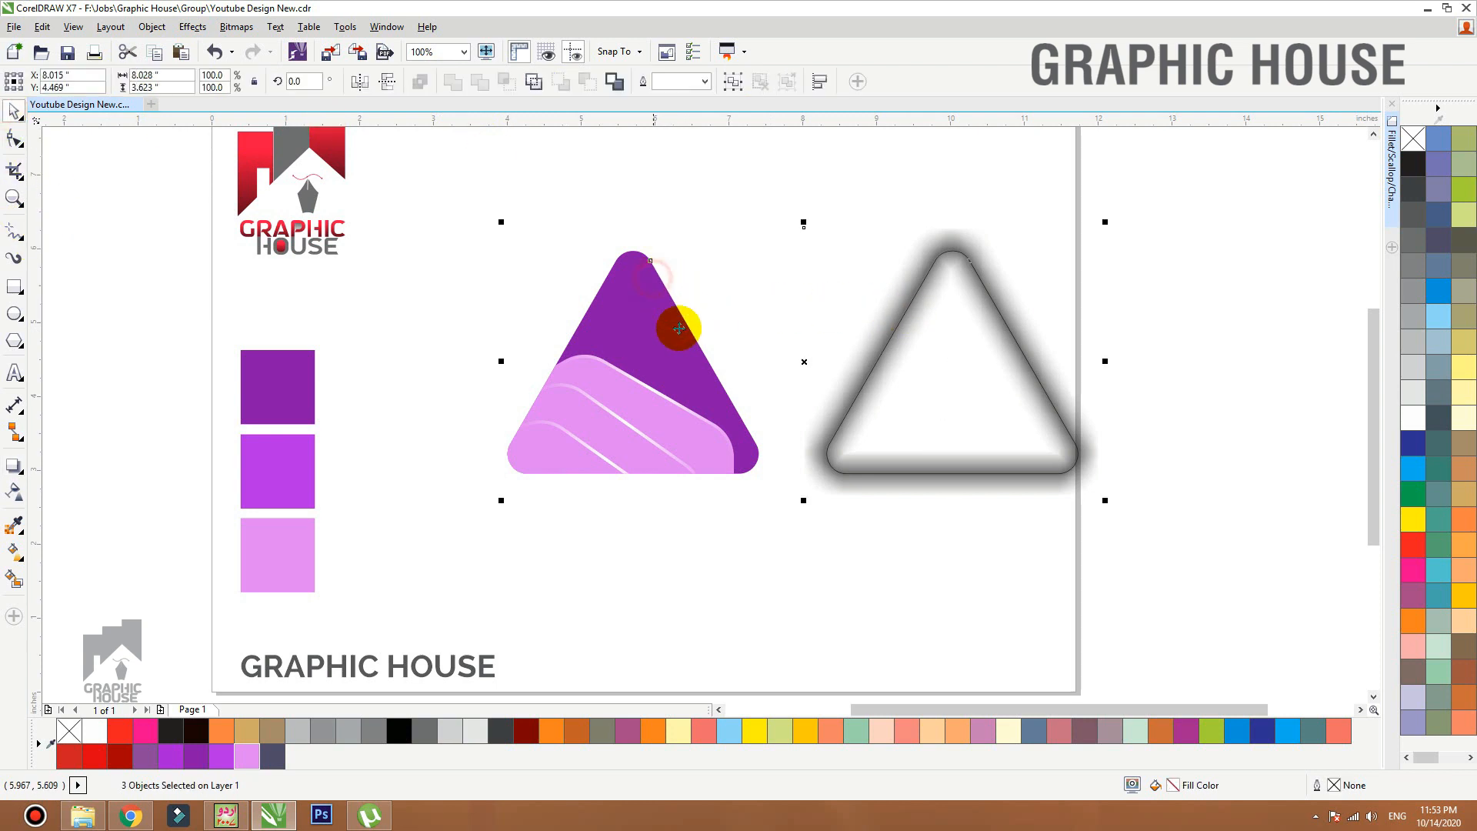
key("c")
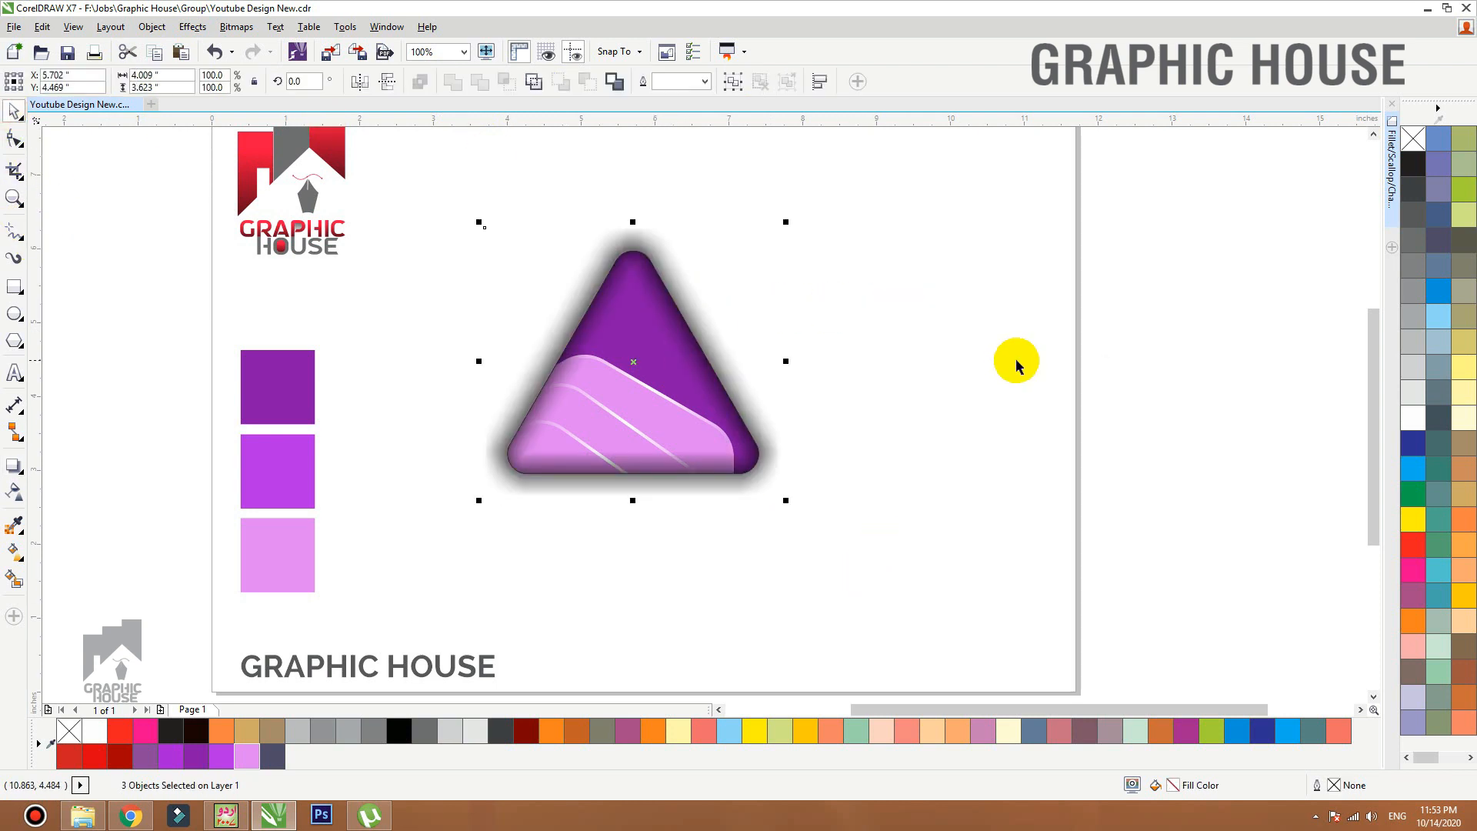
PowerClip the shadowed triangle outline inside the purple triangle.
left_click(784, 331)
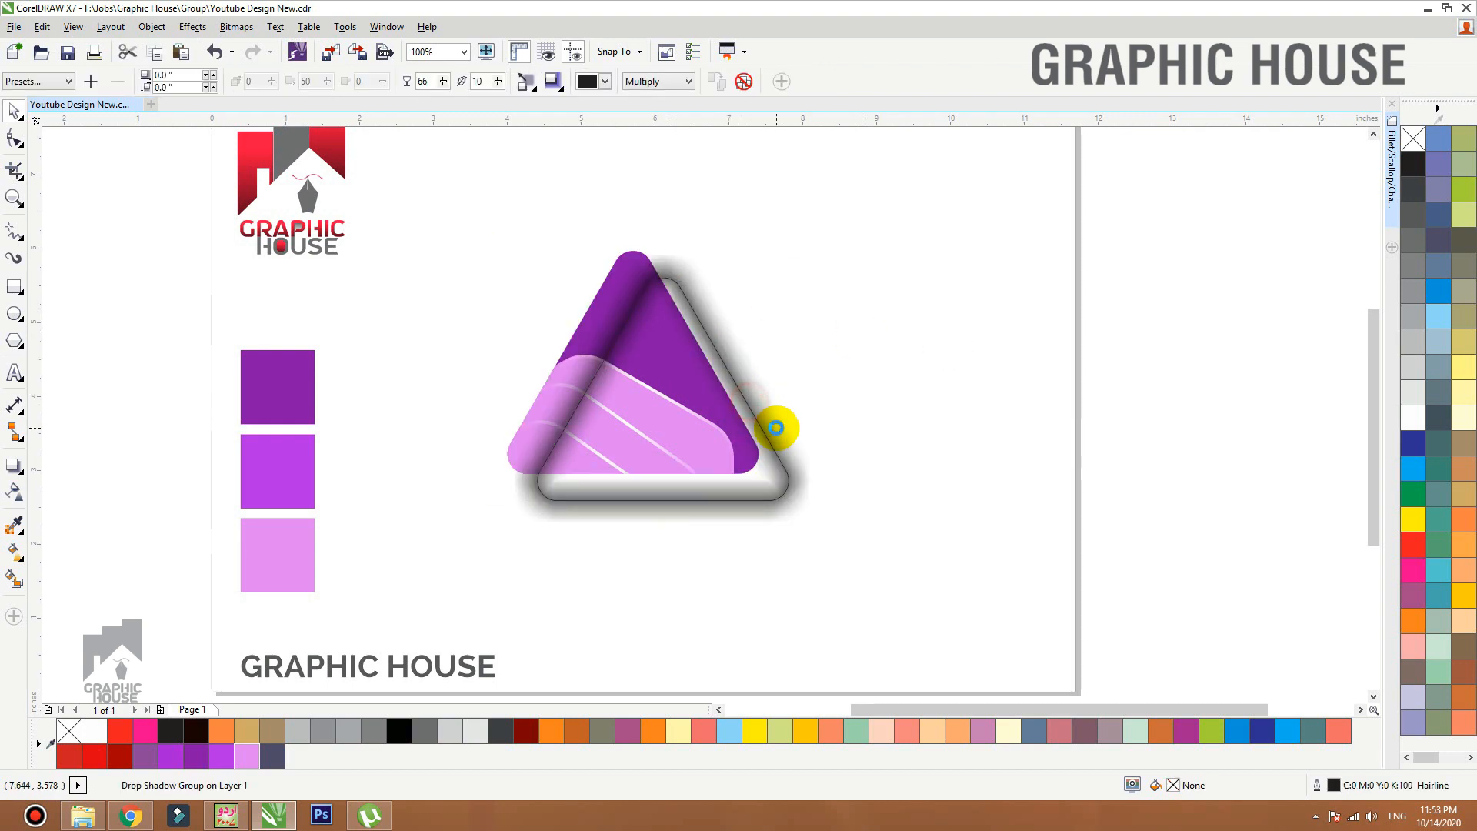
key("shift+Page_Down")
key("ctrl+1")
left_click(648, 293)
left_click_drag(640, 332, 706, 405)
key("ctrl+z")
Open the triangle's PowerClip contents and separate the drop shadow from its outline curve.
left_click(653, 321, "ctrl")
left_click_drag(667, 340, 764, 299)
key("ctrl+z")
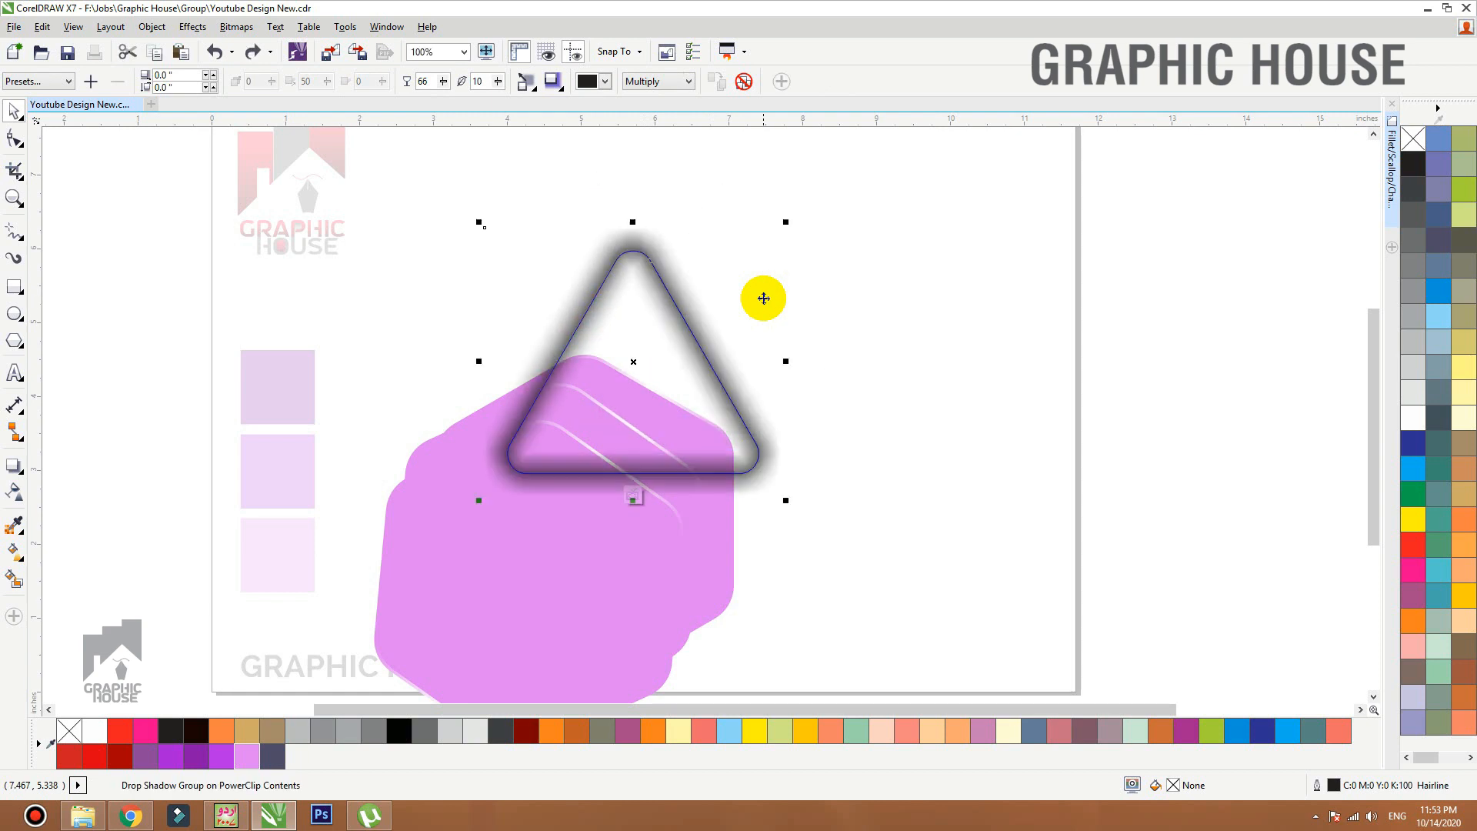
left_click(849, 313)
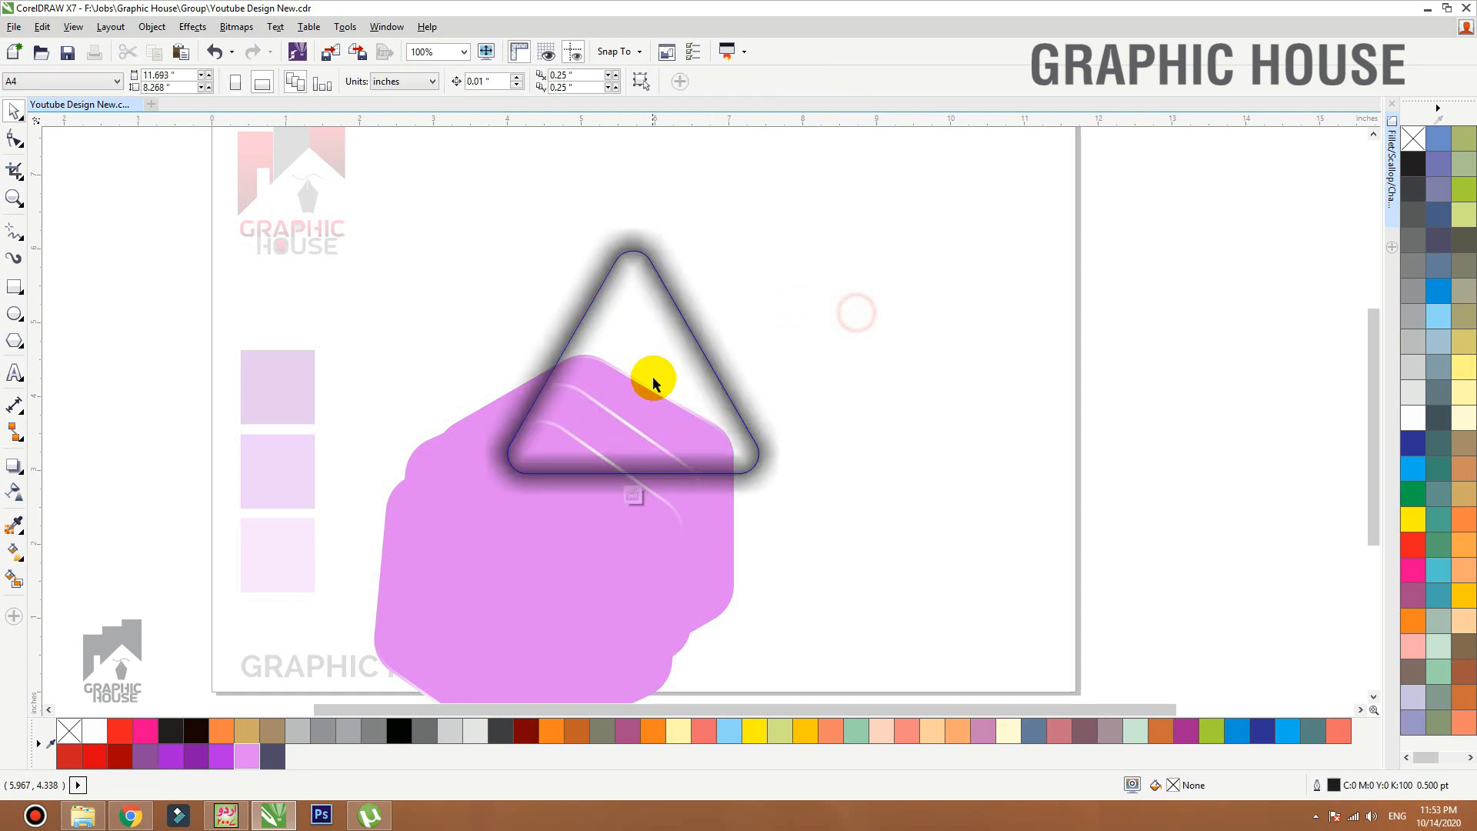
left_click_drag(649, 380, 380, 361)
key("ctrl+z")
left_click(808, 274)
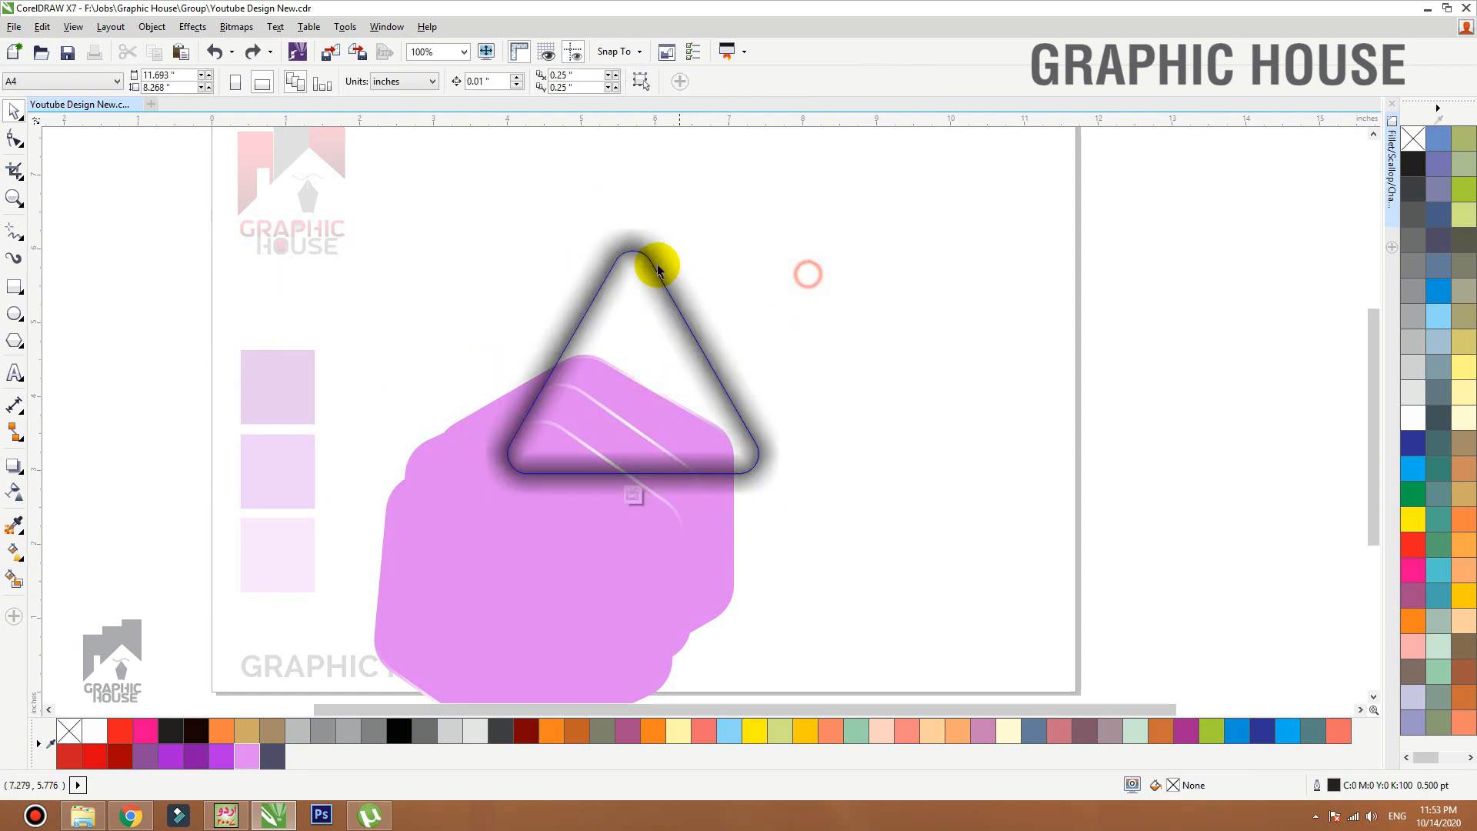
left_click_drag(655, 270, 1023, 244)
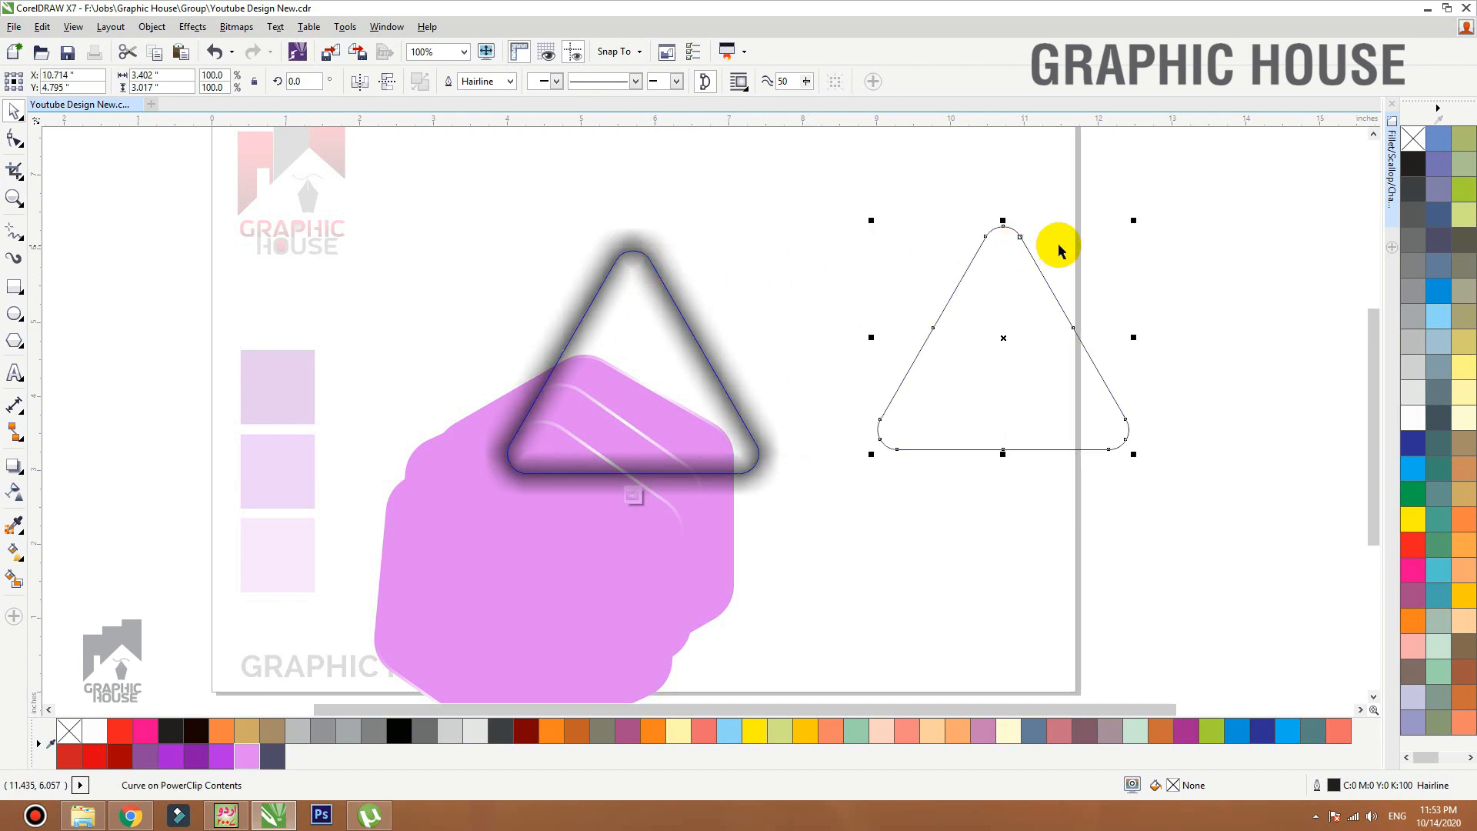
key("ctrl+z")
left_click_drag(653, 403, 768, 440)
key("ctrl+z")
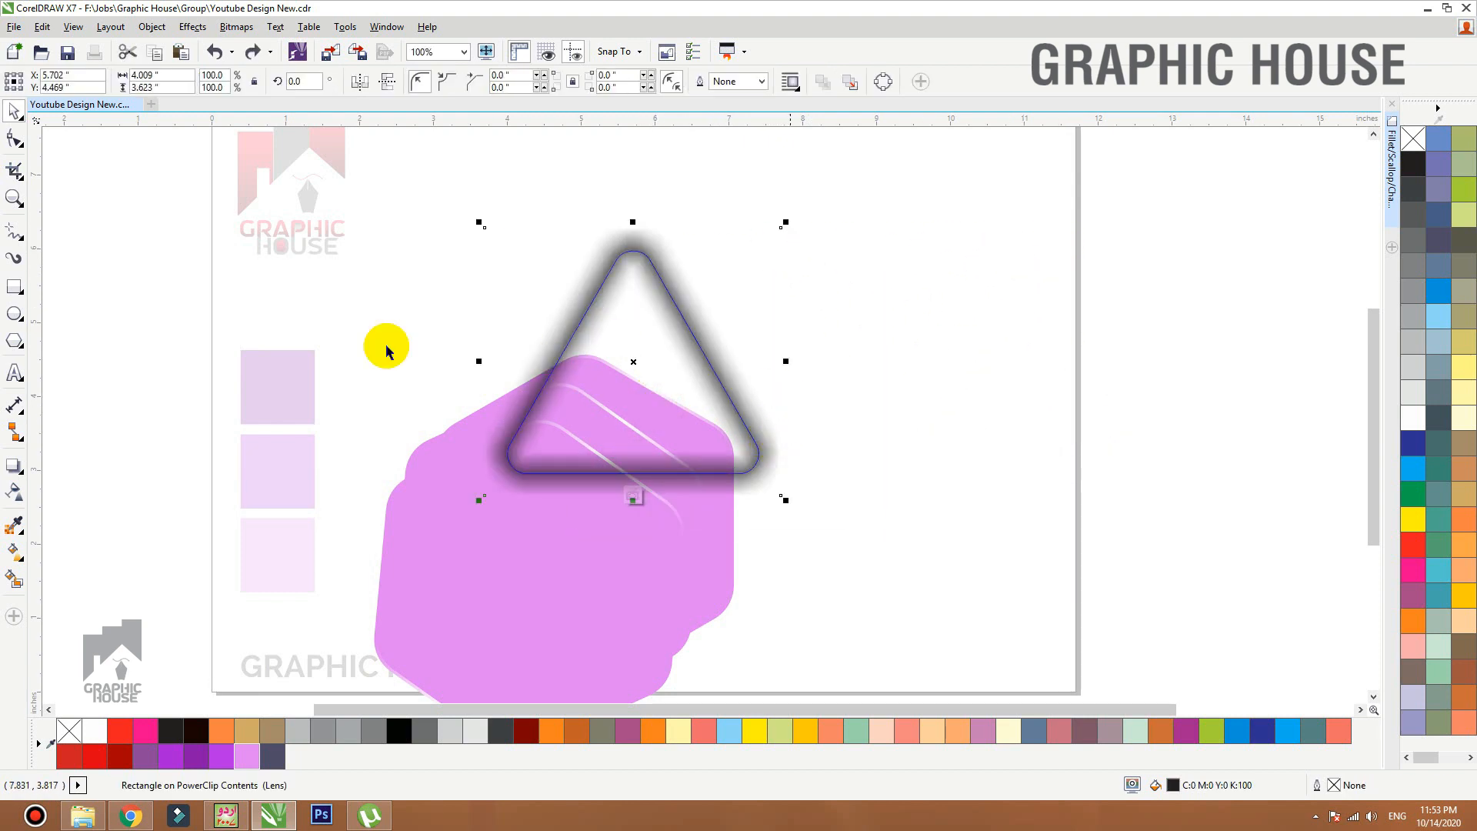
Try a uniform transparency on the separated shadow.
left_click(15, 492)
left_click(577, 419)
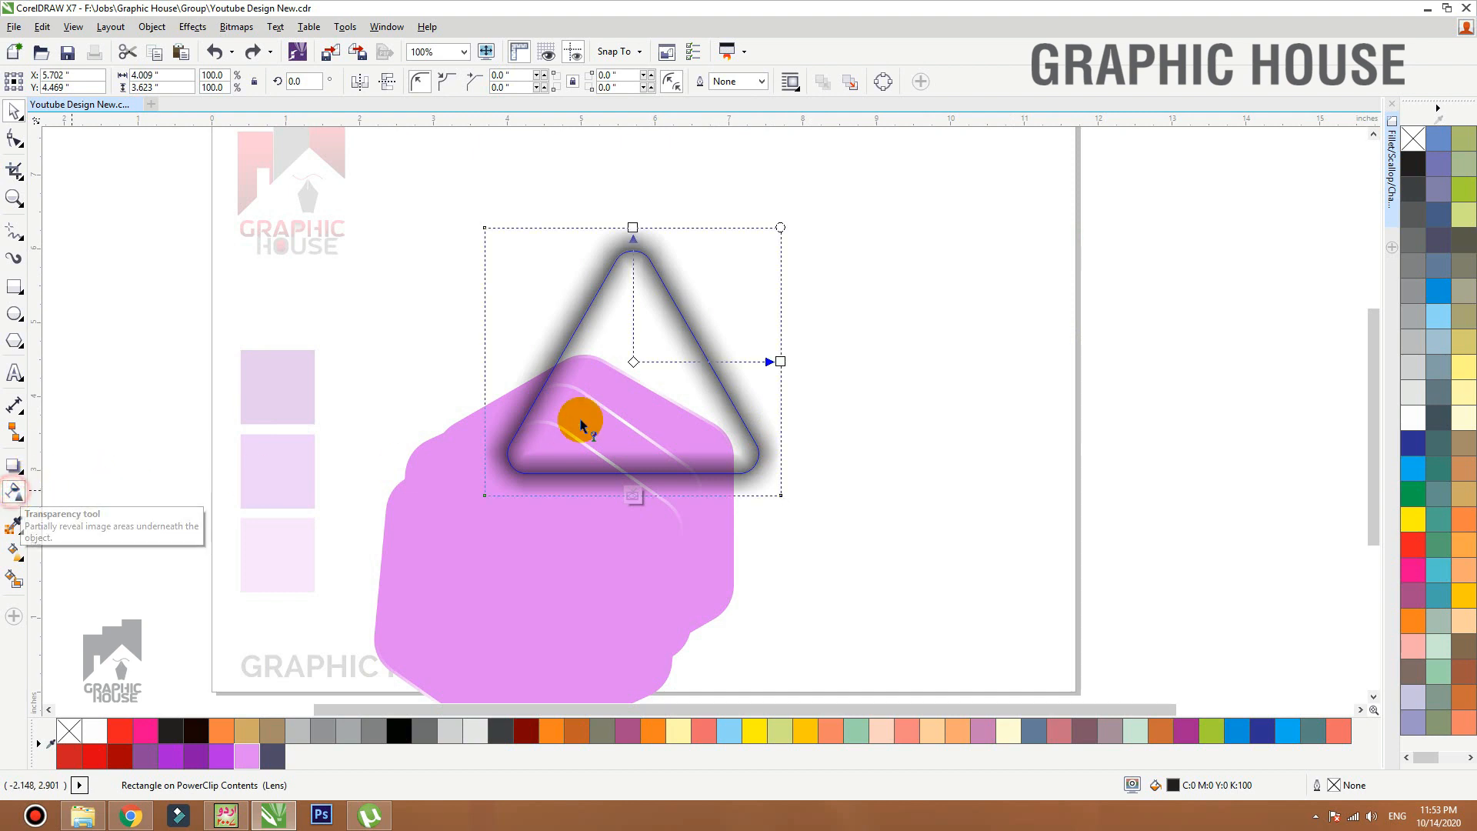
left_click(42, 82)
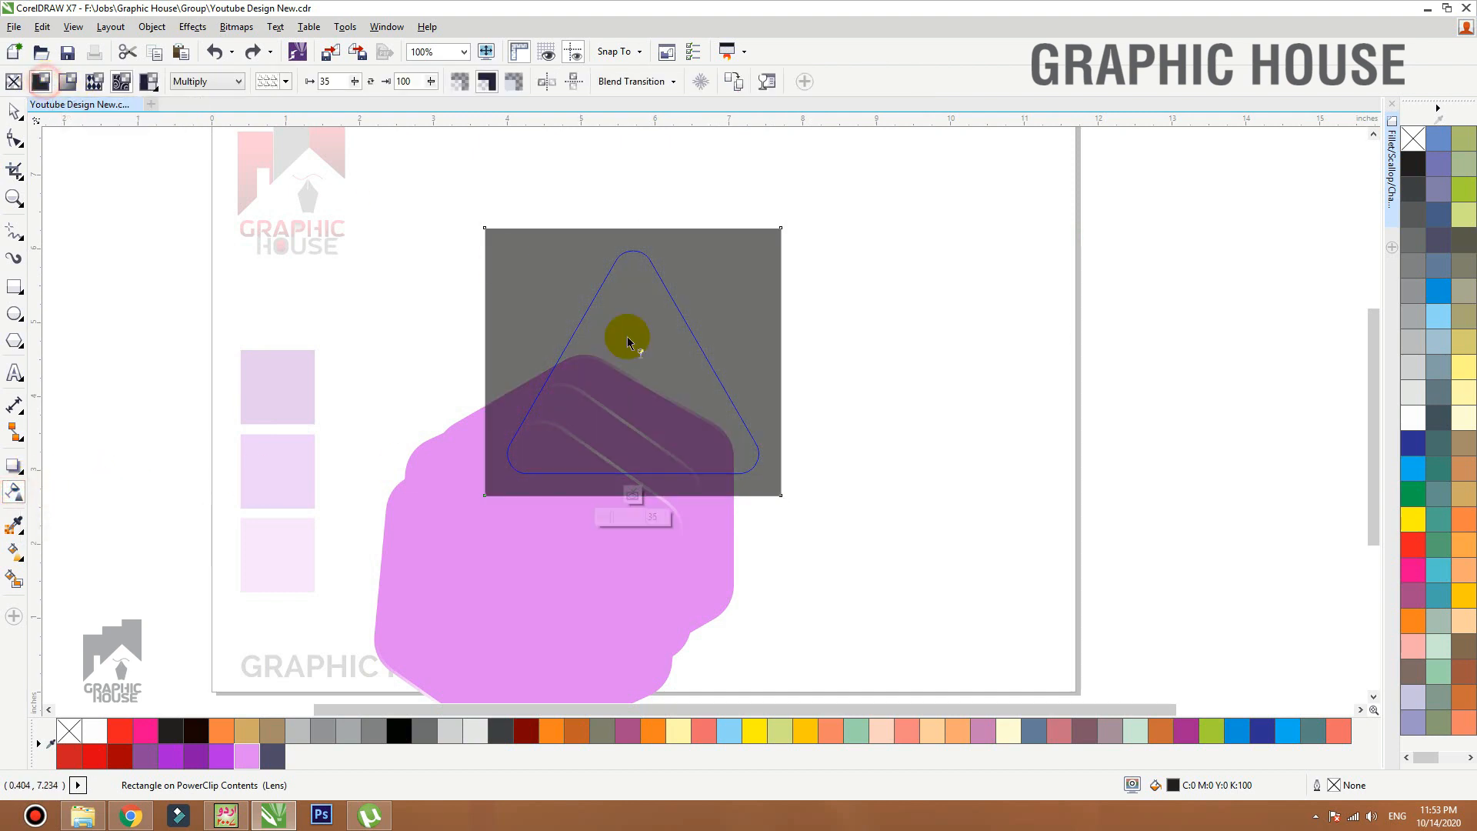
left_click(67, 81)
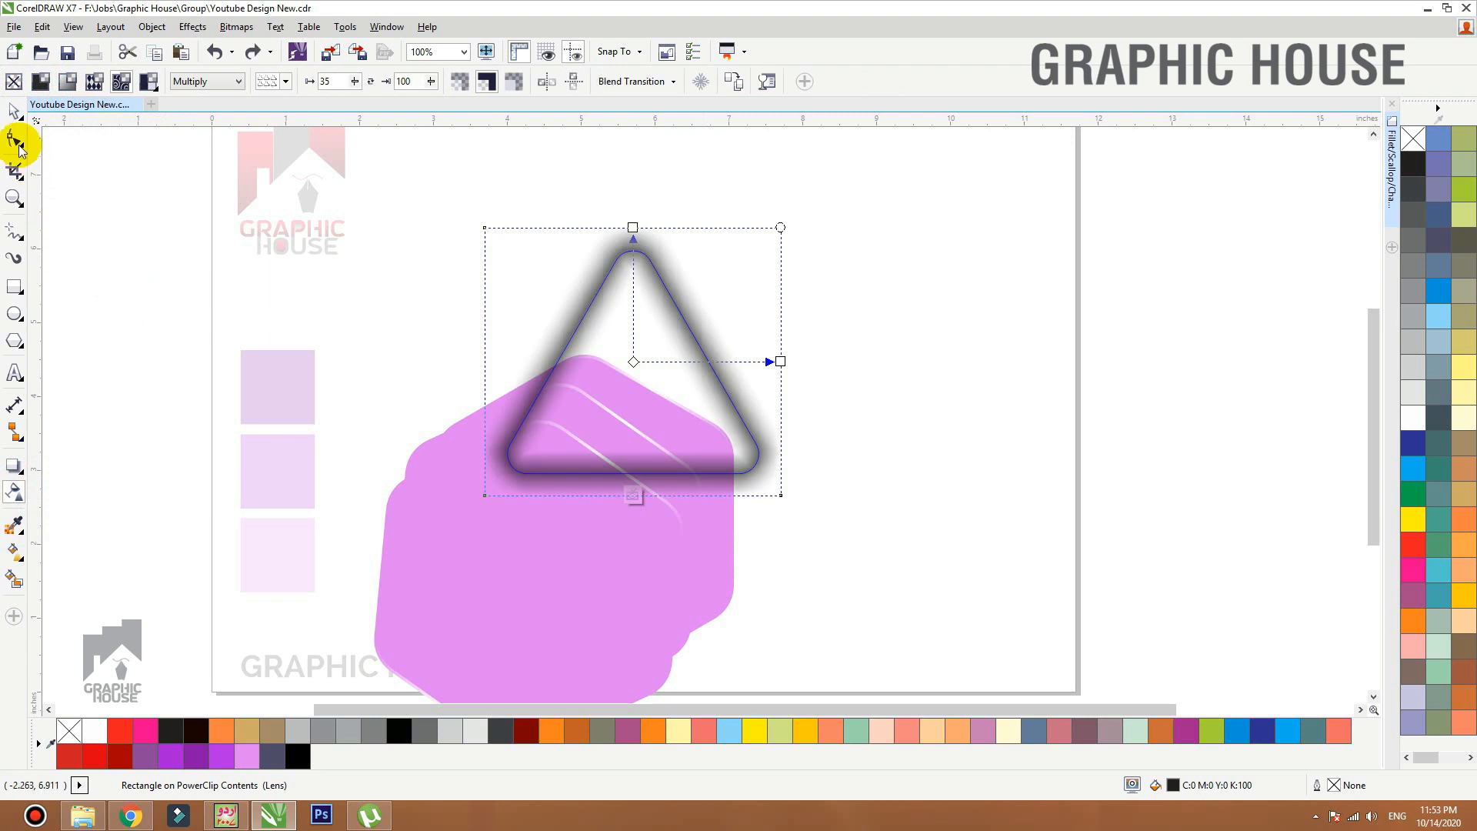
left_click(11, 113)
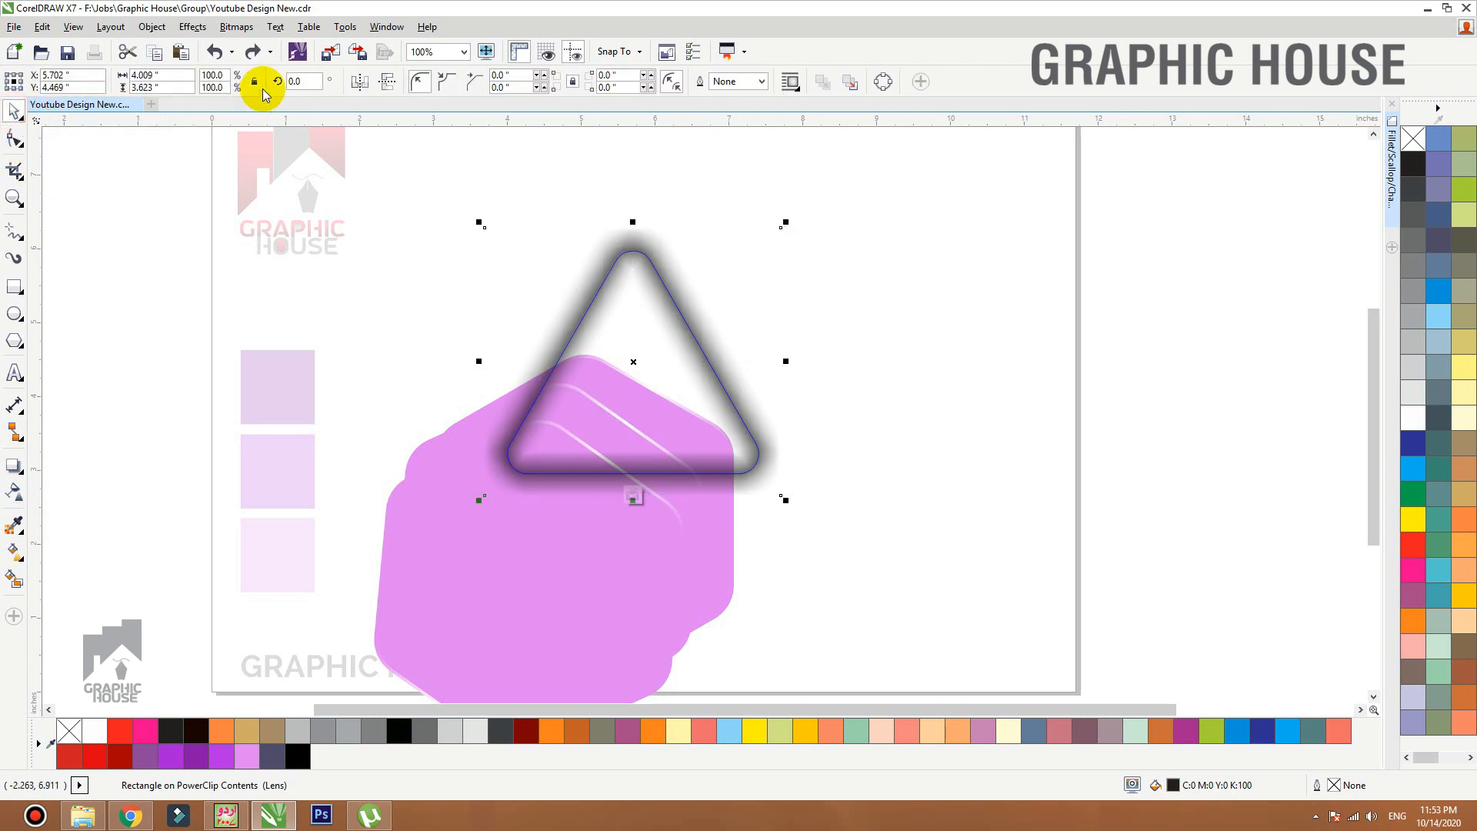
Convert the separated shadow to a 200 dpi RGB Color (24-bit) bitmap with anti-aliasing and a transparent background.
left_click(236, 27)
left_click(258, 51)
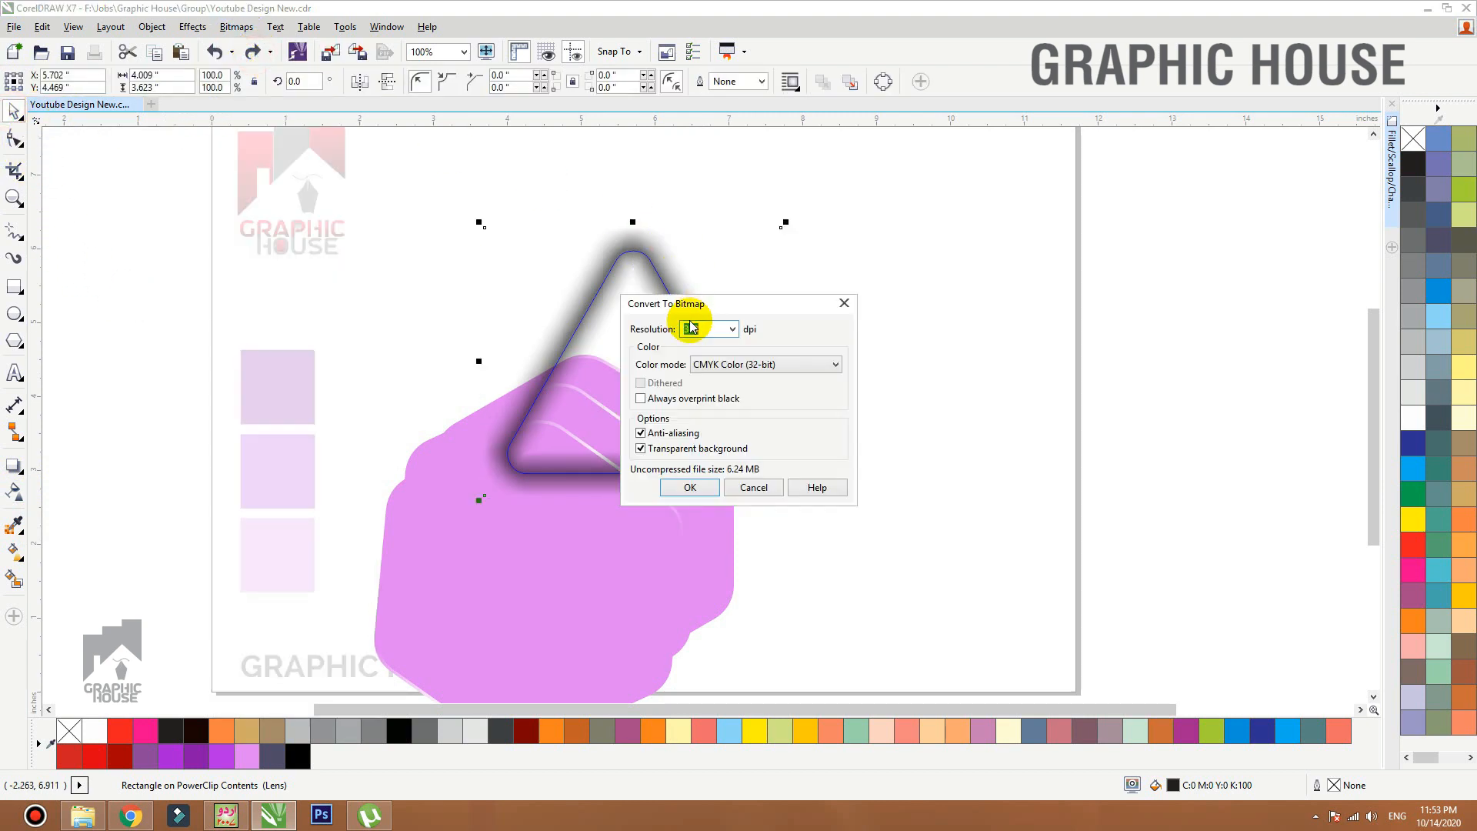
left_click(727, 365)
left_click(739, 426)
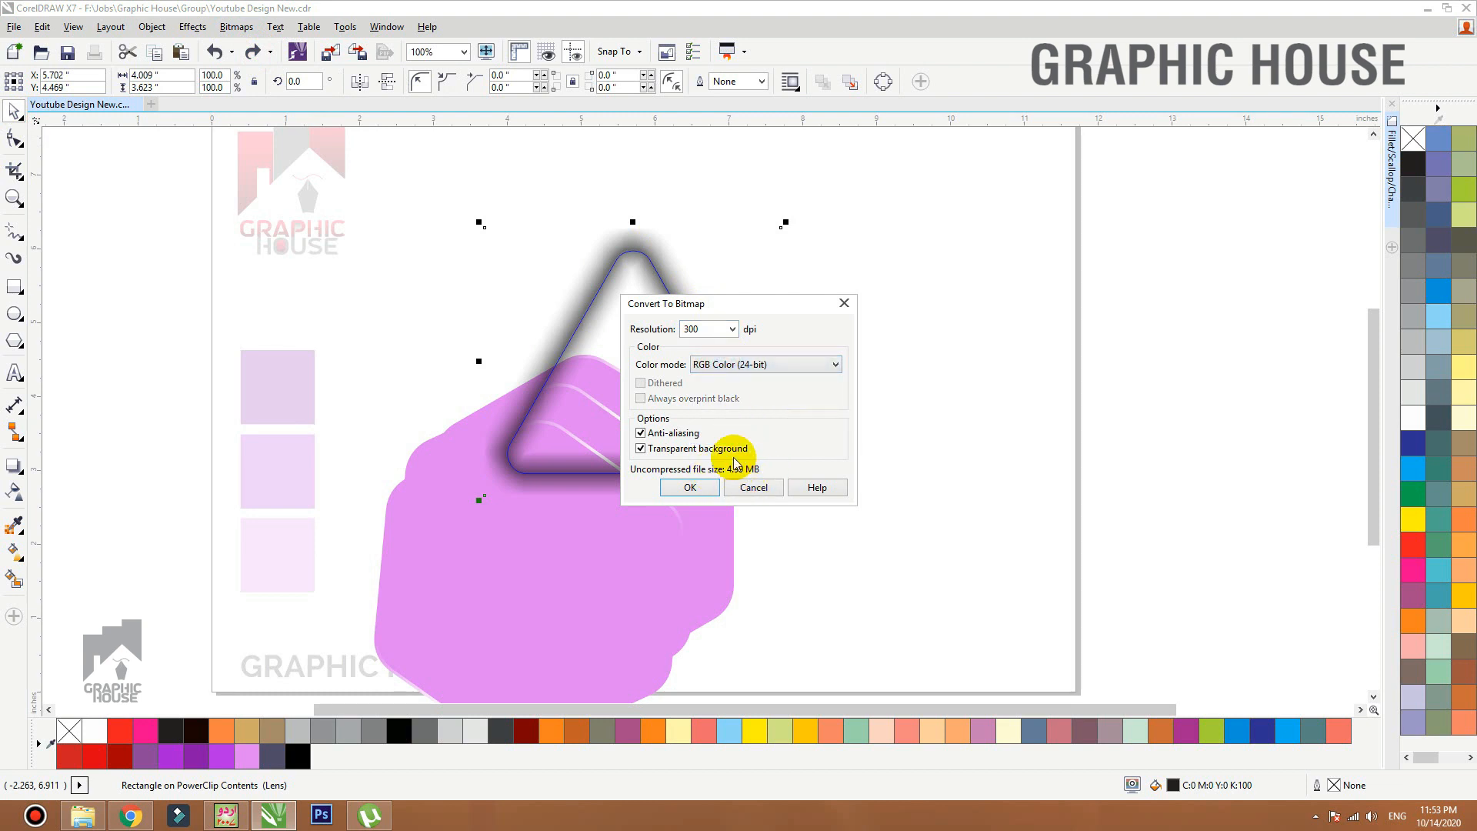
double_click(708, 329)
type("200")
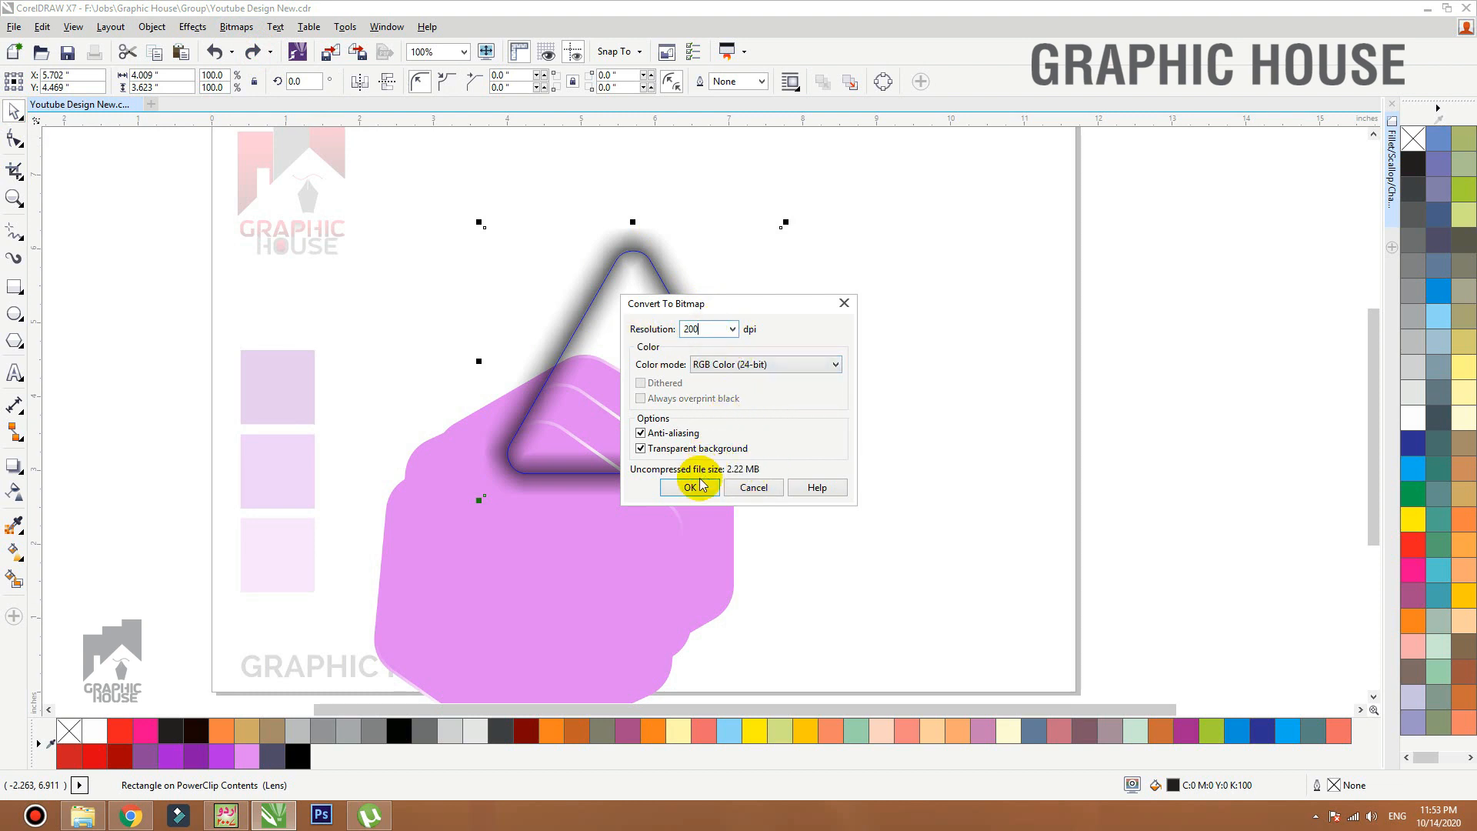
left_click(690, 488)
Apply a uniform transparency of 20 to the bitmap shadow.
left_click_drag(659, 464, 16, 494)
left_click(17, 495)
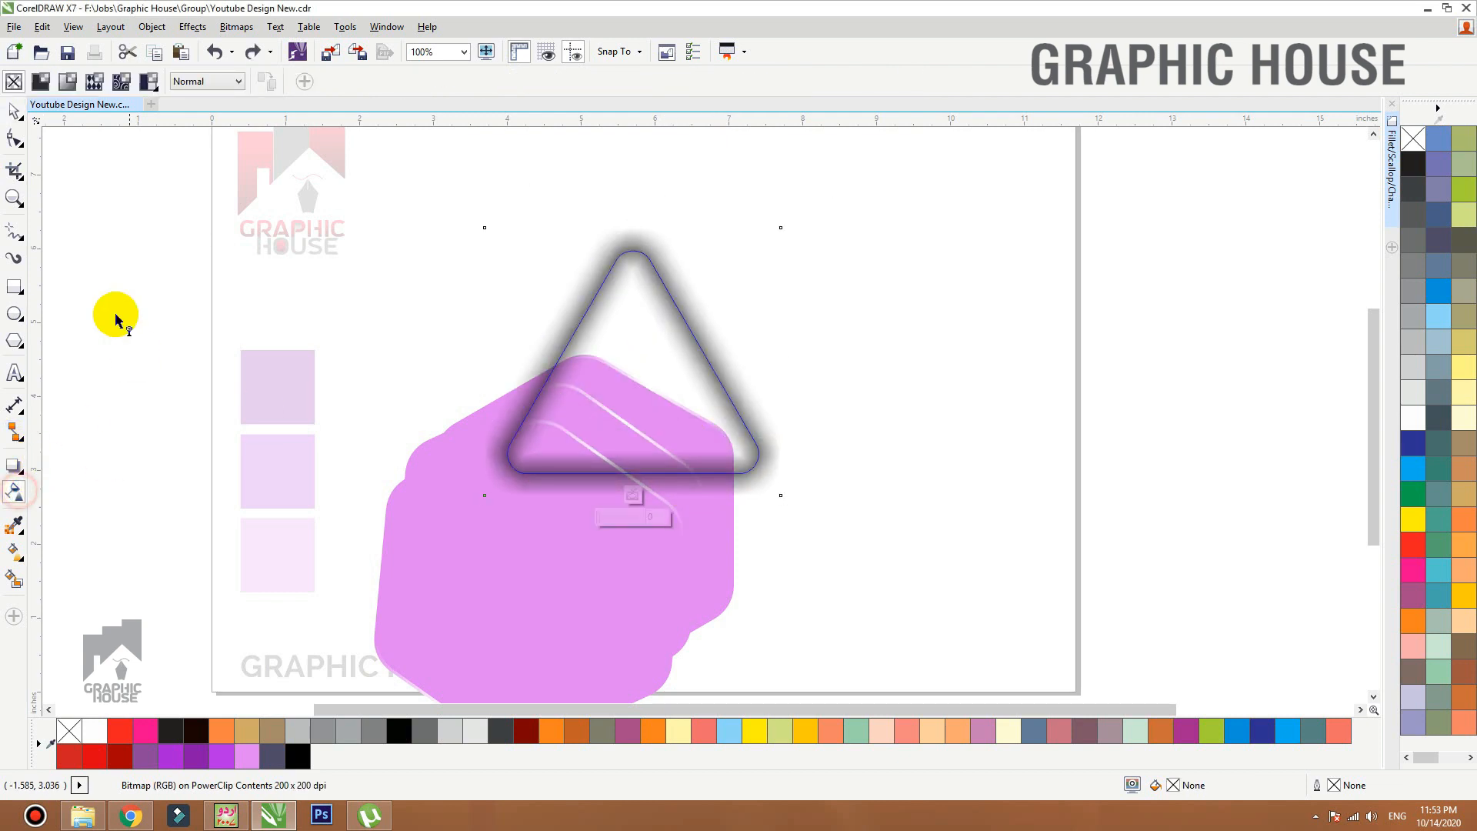
left_click(40, 82)
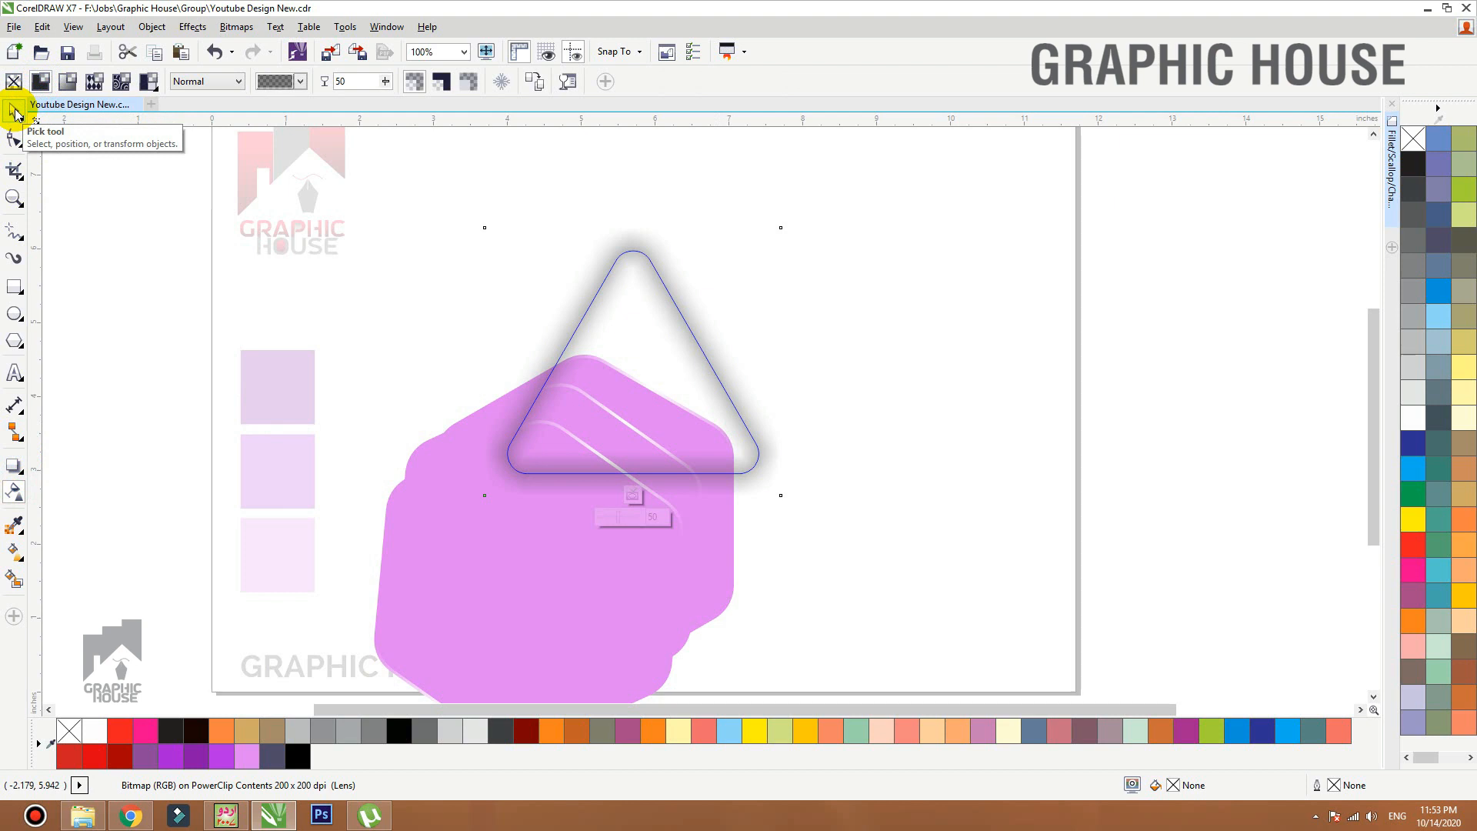
left_click(13, 111)
left_click(511, 254)
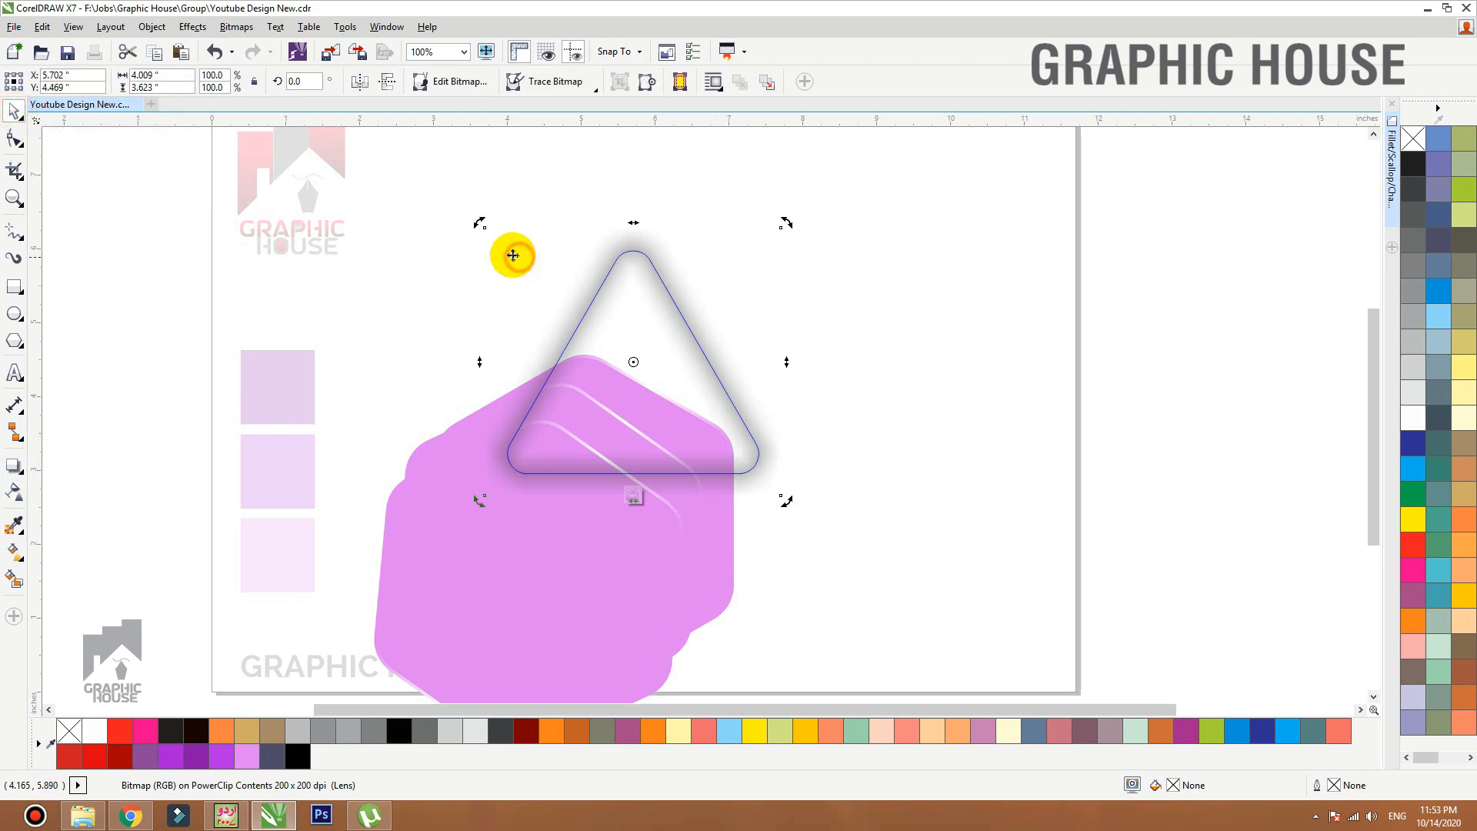
left_click(415, 227)
left_click_drag(630, 320, 692, 316)
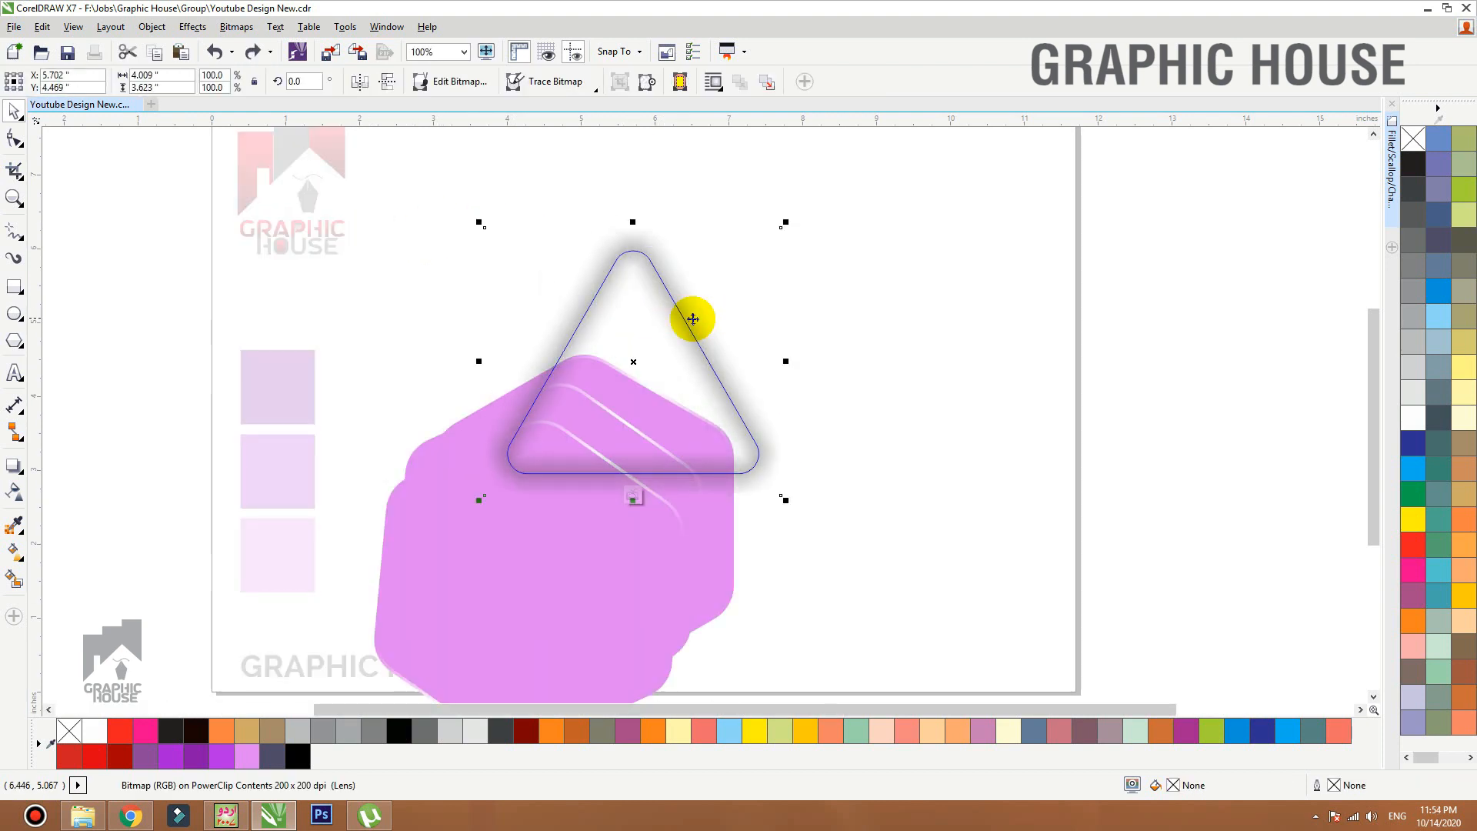
left_click(13, 498)
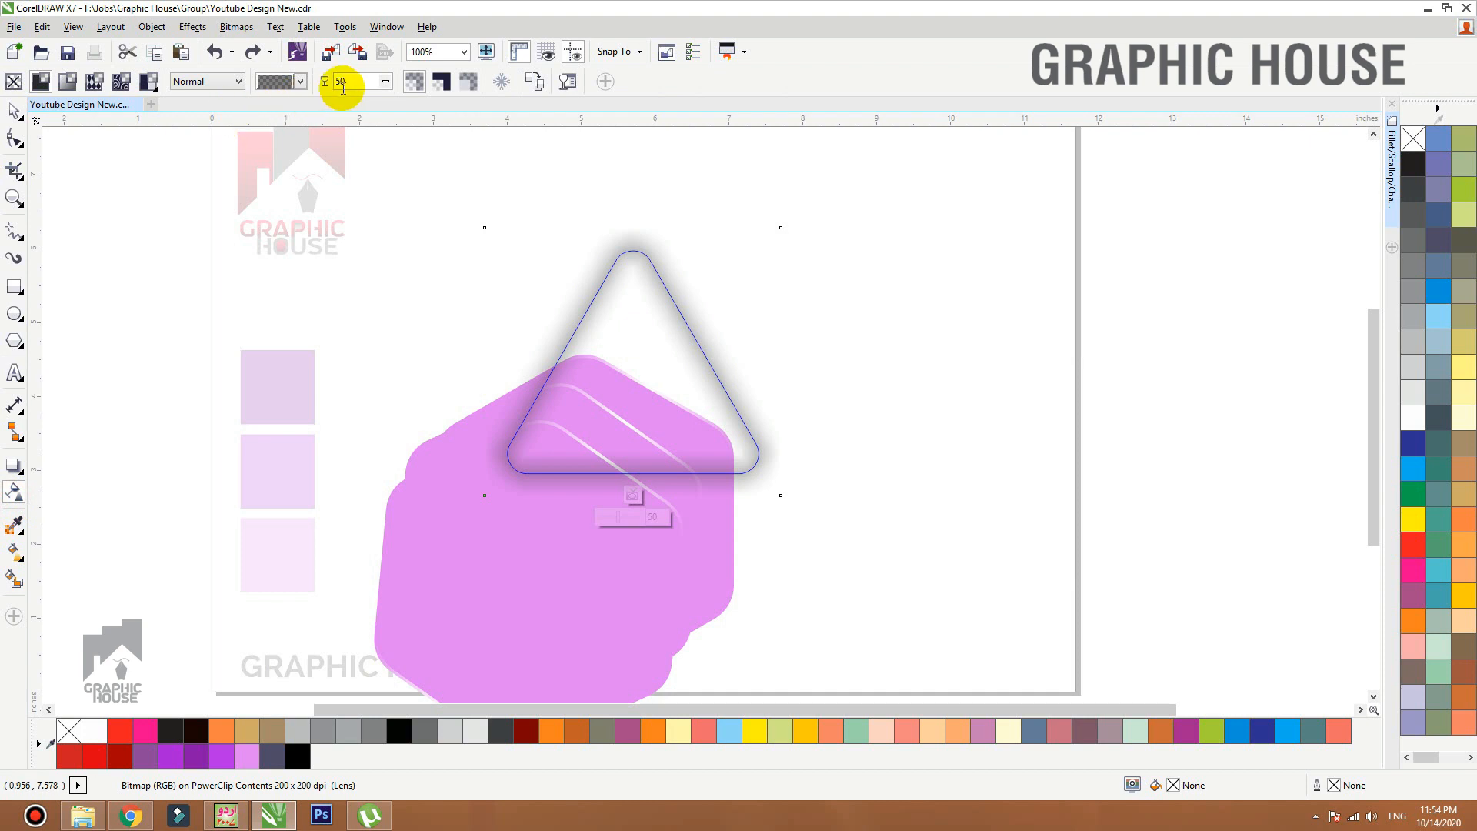
type("20")
left_click(275, 135)
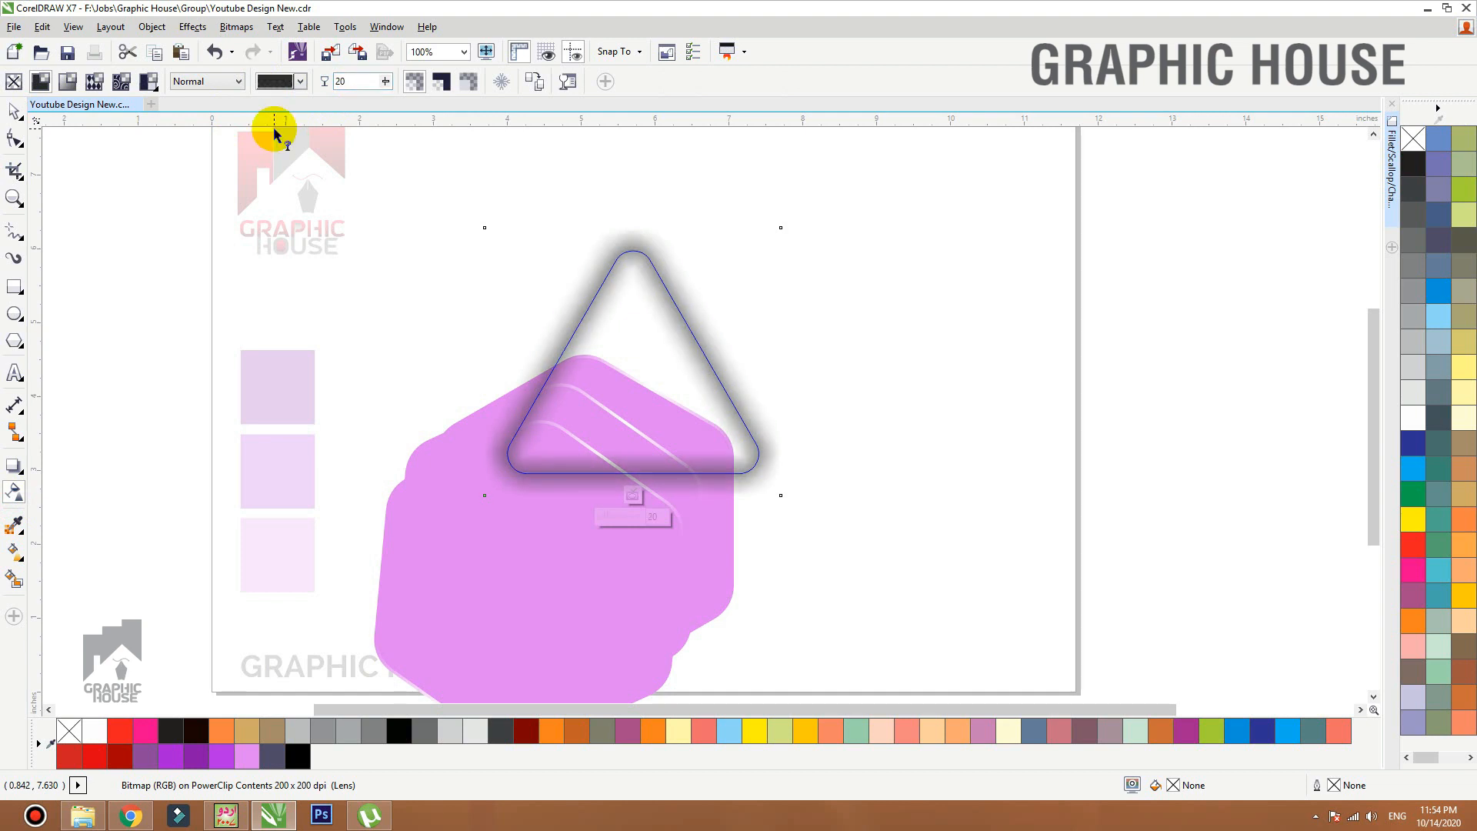
Finish editing the PowerClip contents and check the triangle's inner shadow.
left_click(15, 112)
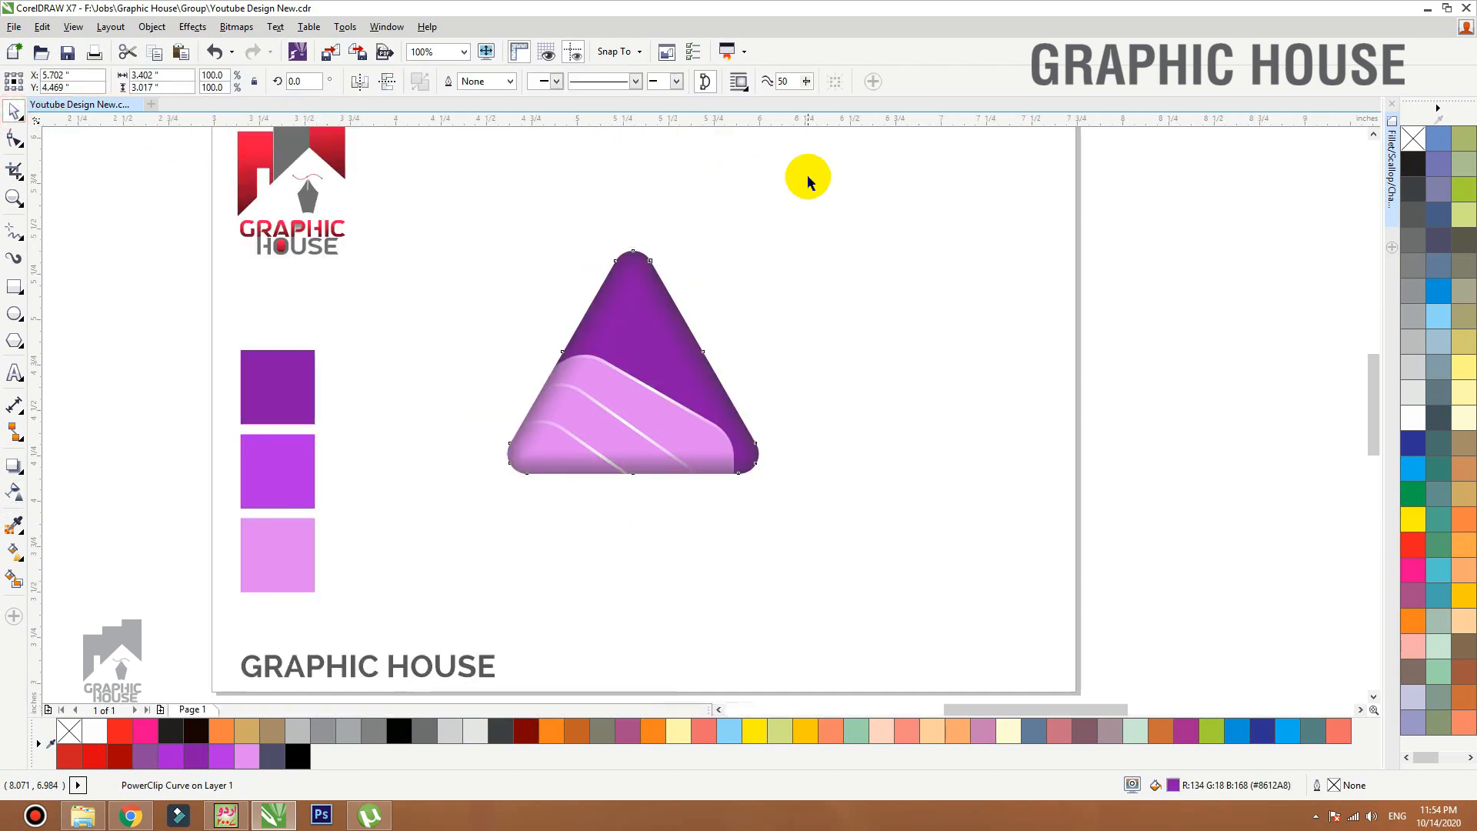
key("shift+F2")
left_click(1028, 266)
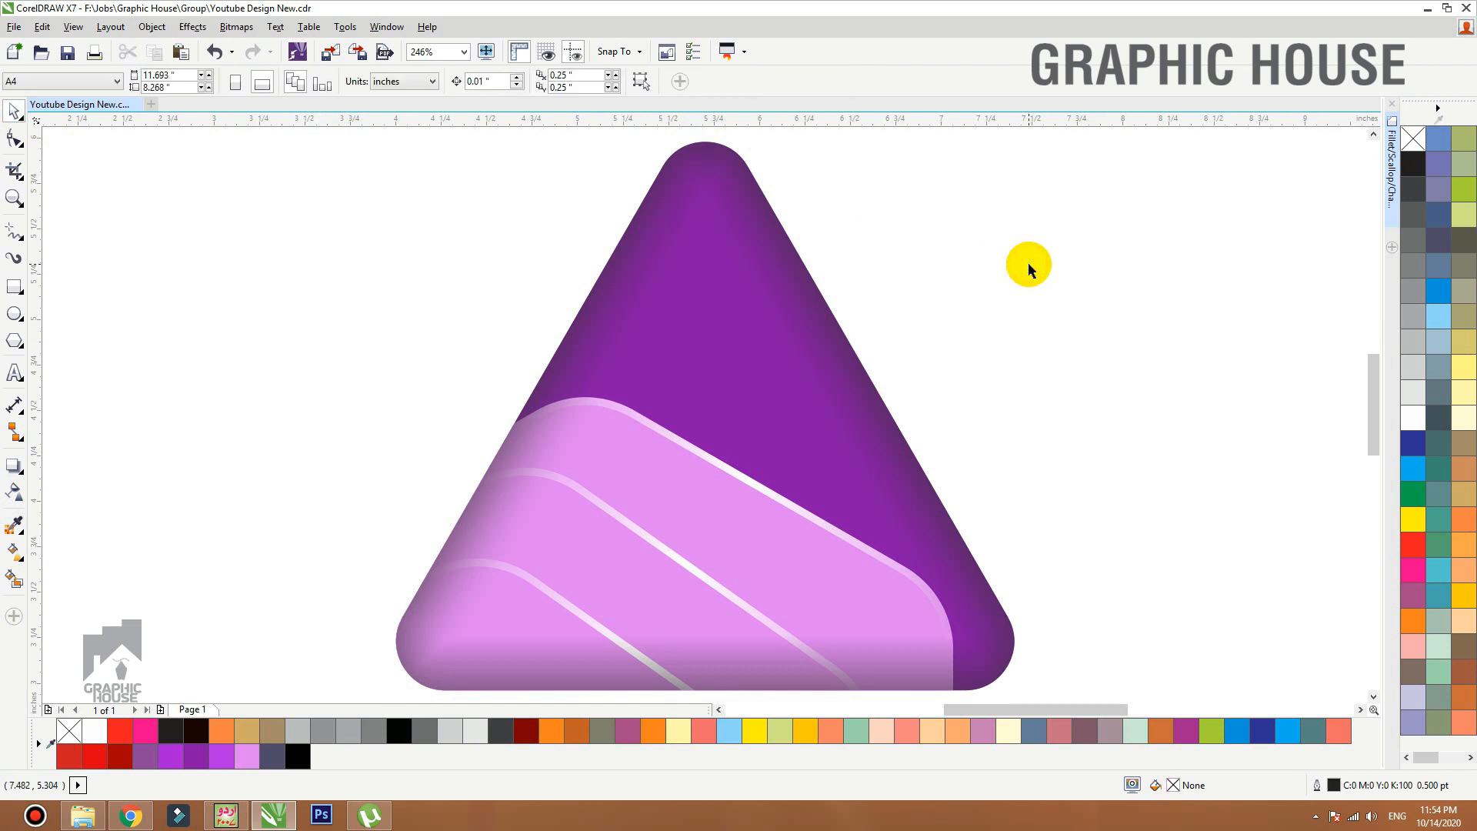
scroll(870, 231, "down", 2)
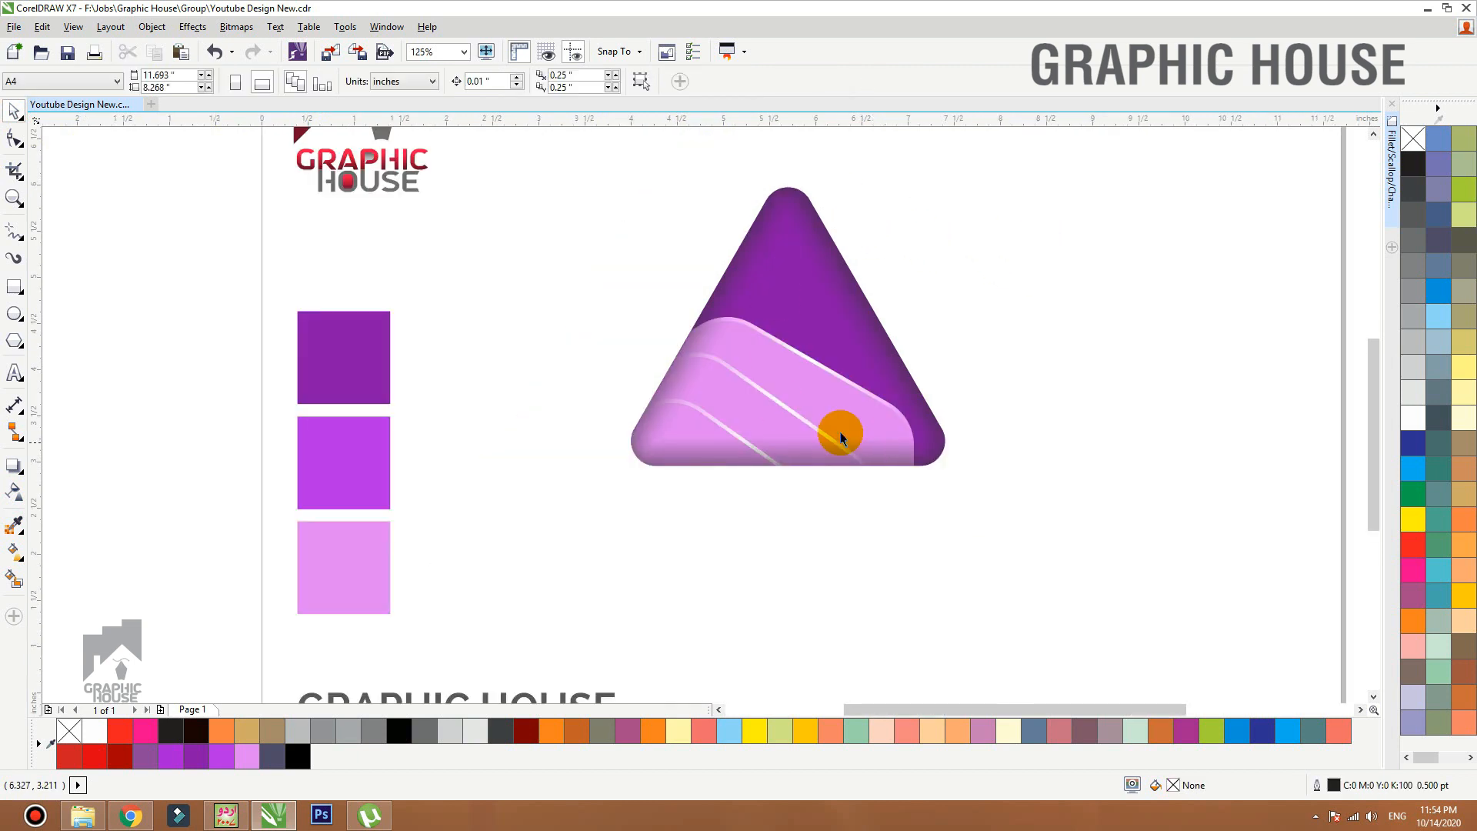
Reopen the triangle's PowerClip contents and send the bitmap shadow behind the pink hexagons.
left_click(828, 392)
left_click(801, 408, "ctrl")
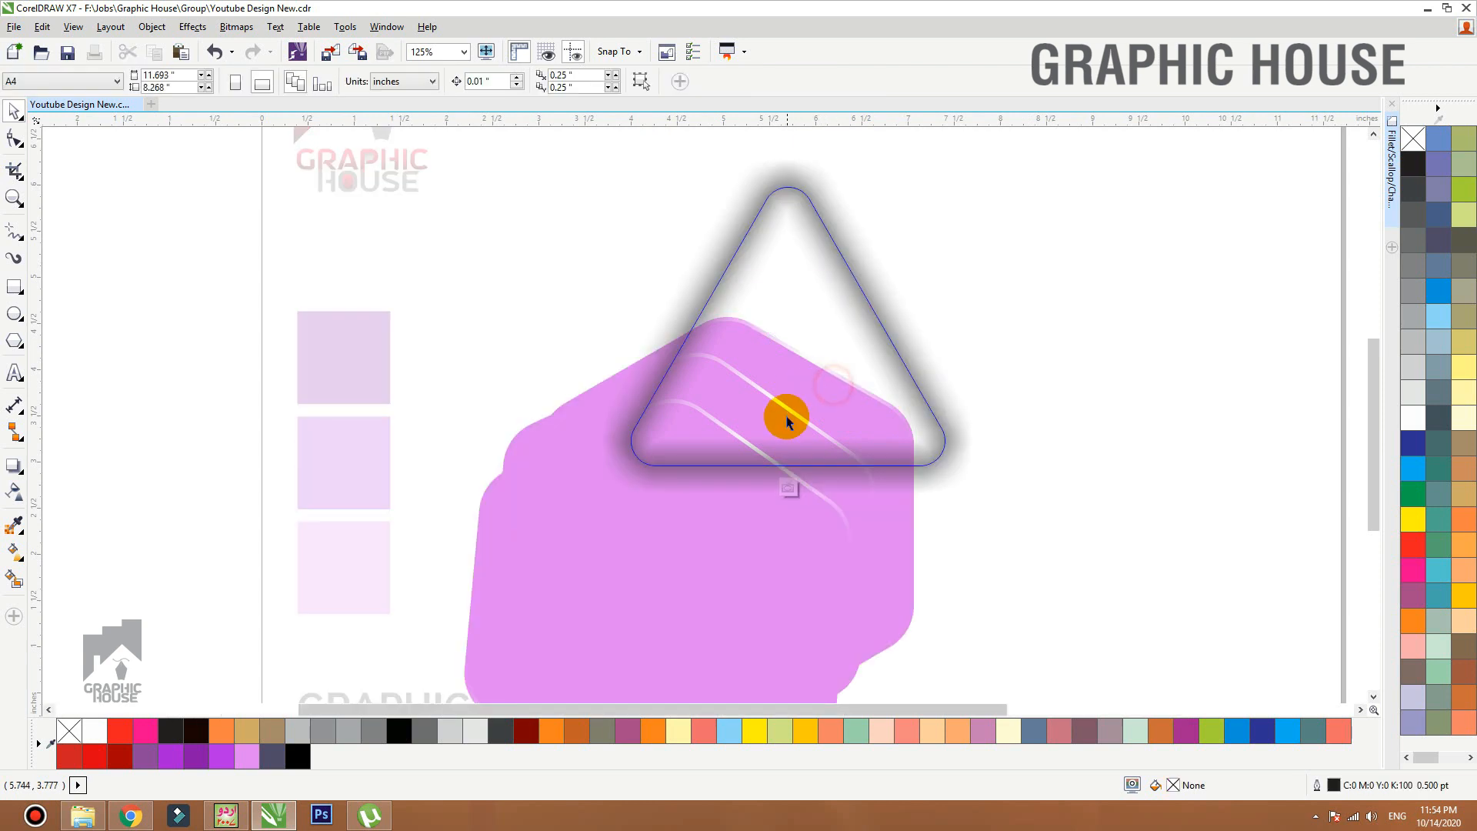
key("shift+Page_Down")
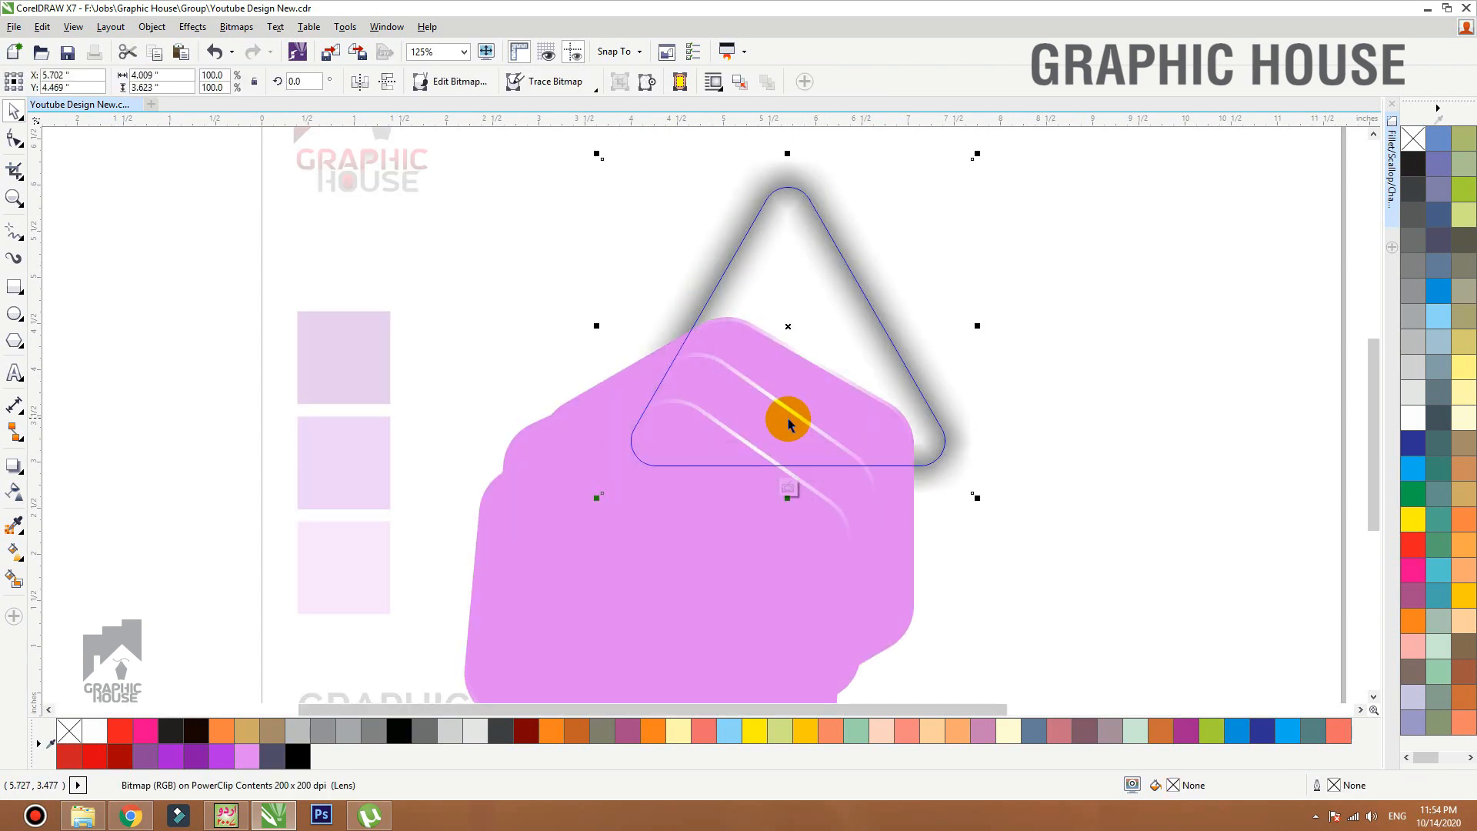
key("ctrl+z")
Add a drop shadow to the middle pink hexagon with opacity 32 and feathering 15.
left_click(14, 465)
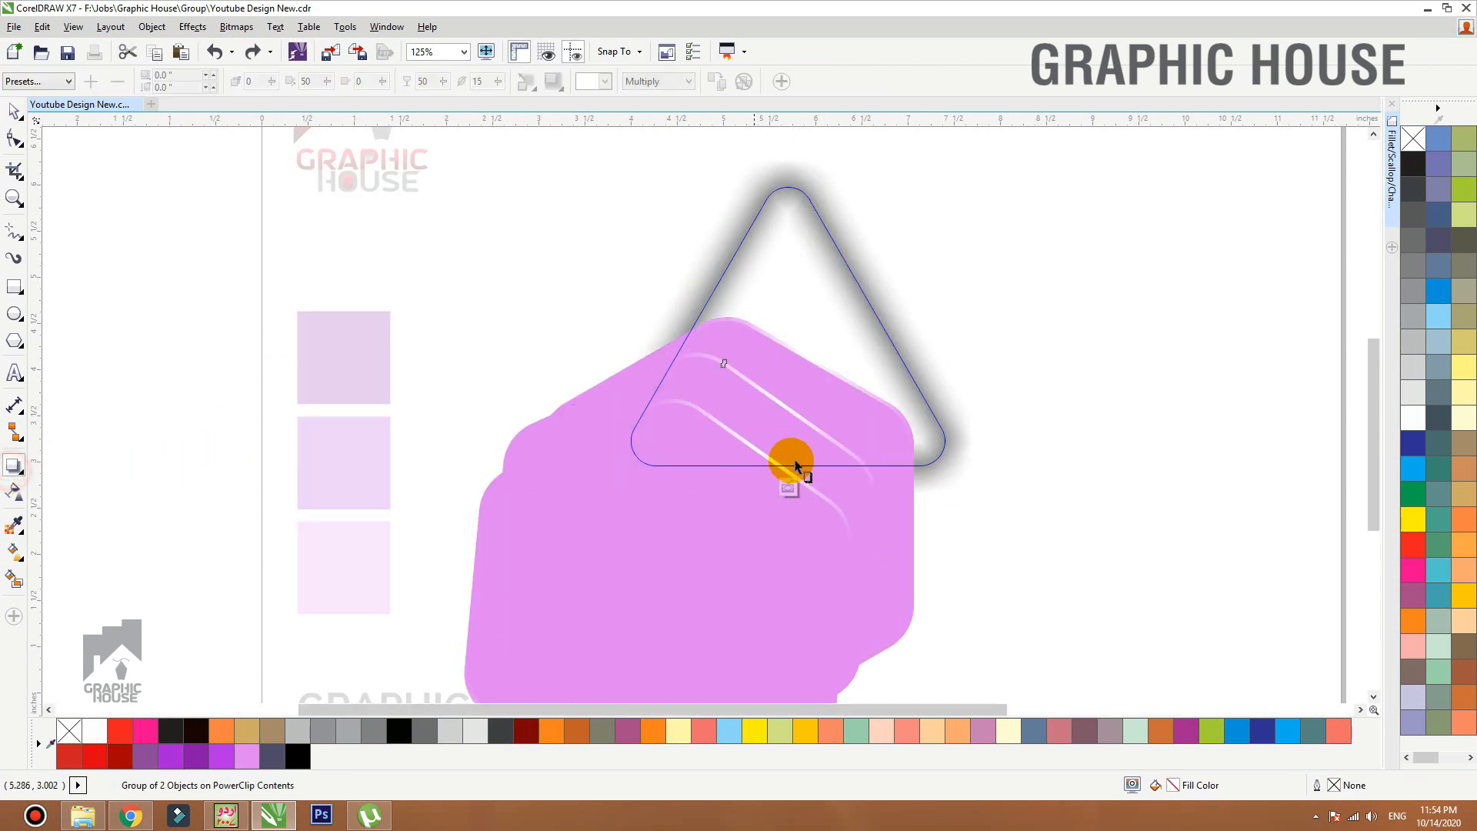
left_click_drag(796, 465, 683, 685)
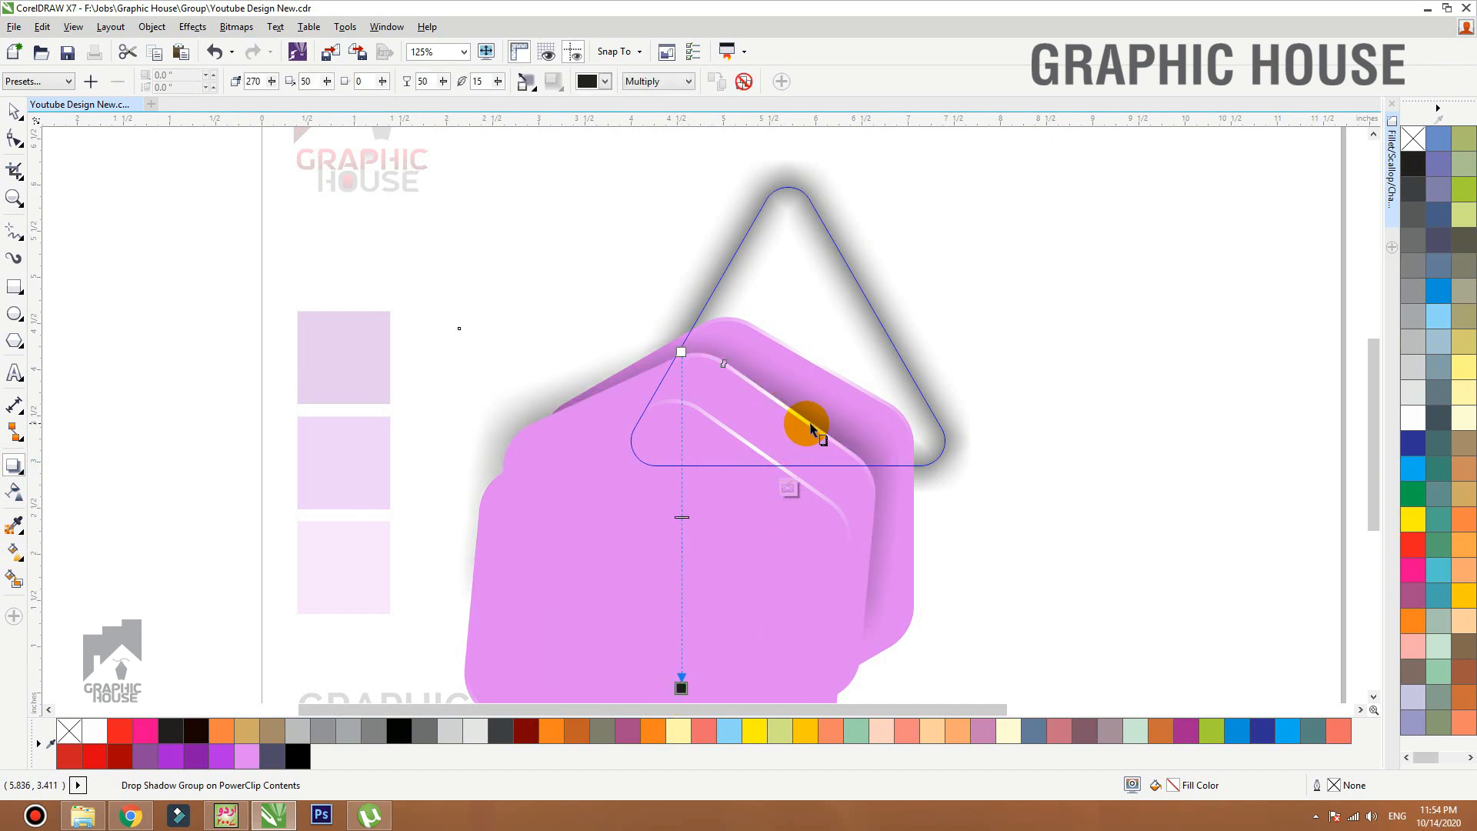
left_click_drag(682, 517, 683, 452)
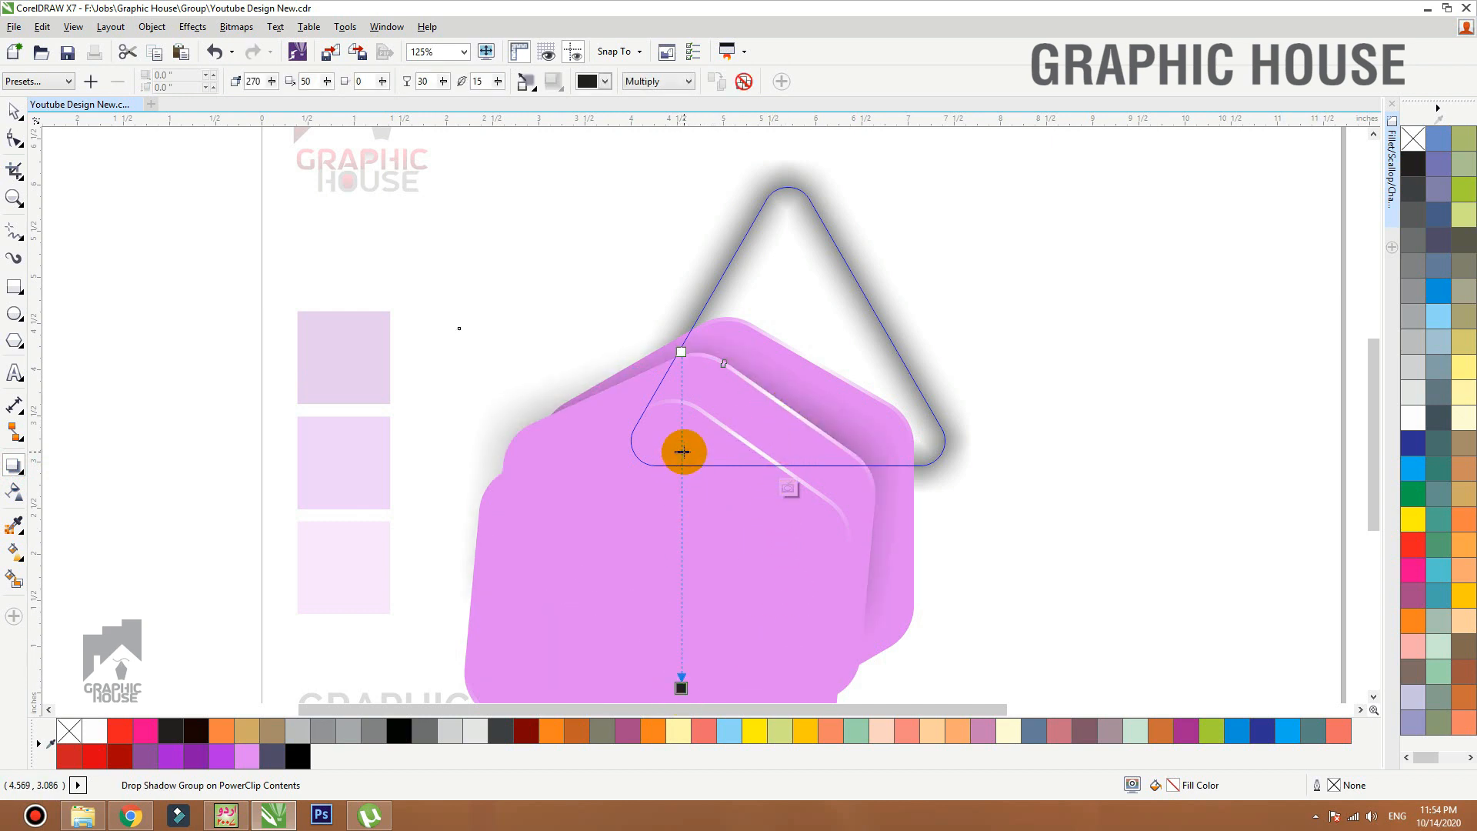
key("space")
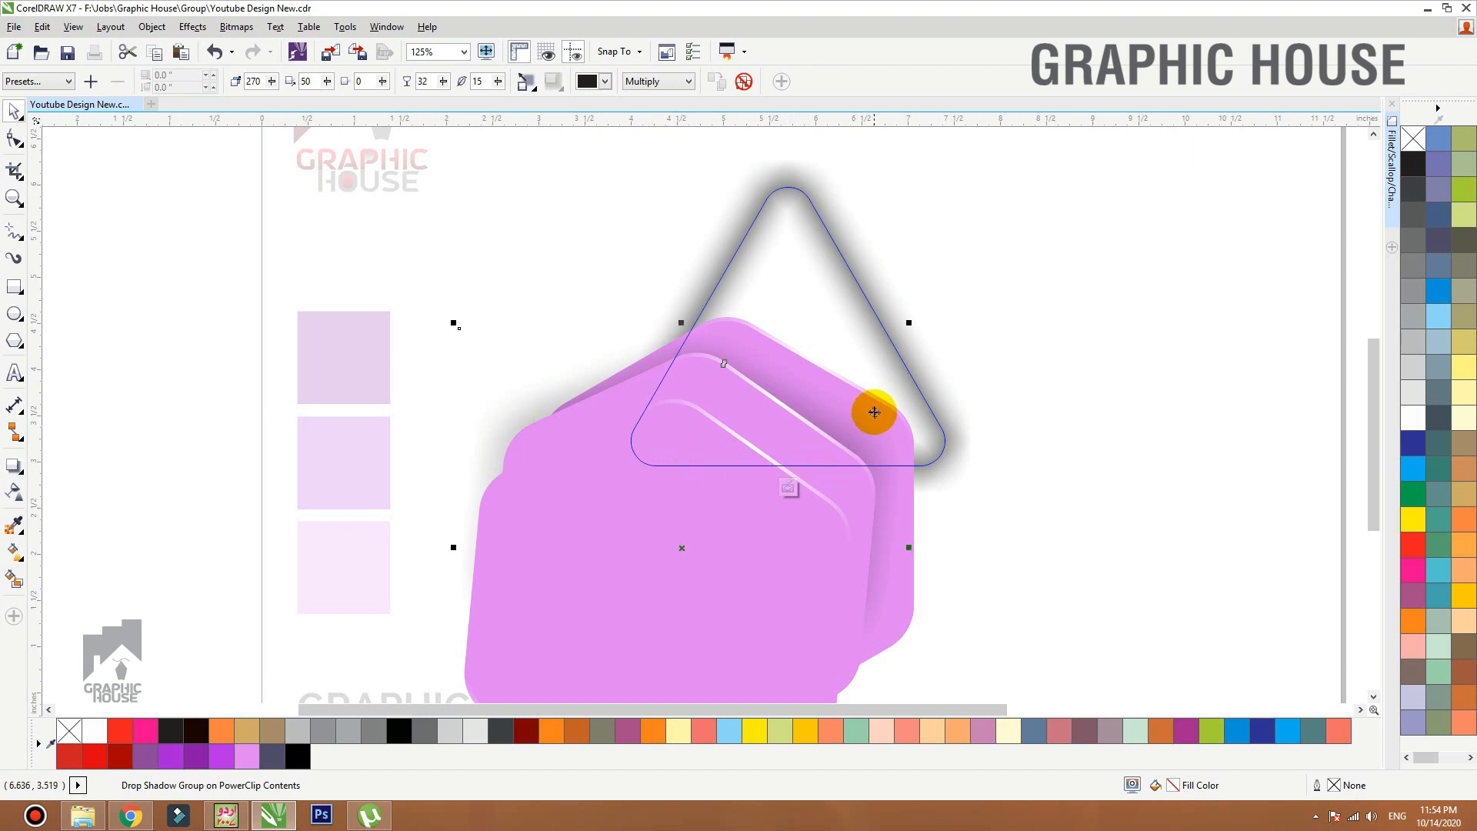
left_click(876, 454)
left_click_drag(902, 596, 925, 610)
key("ctrl+z")
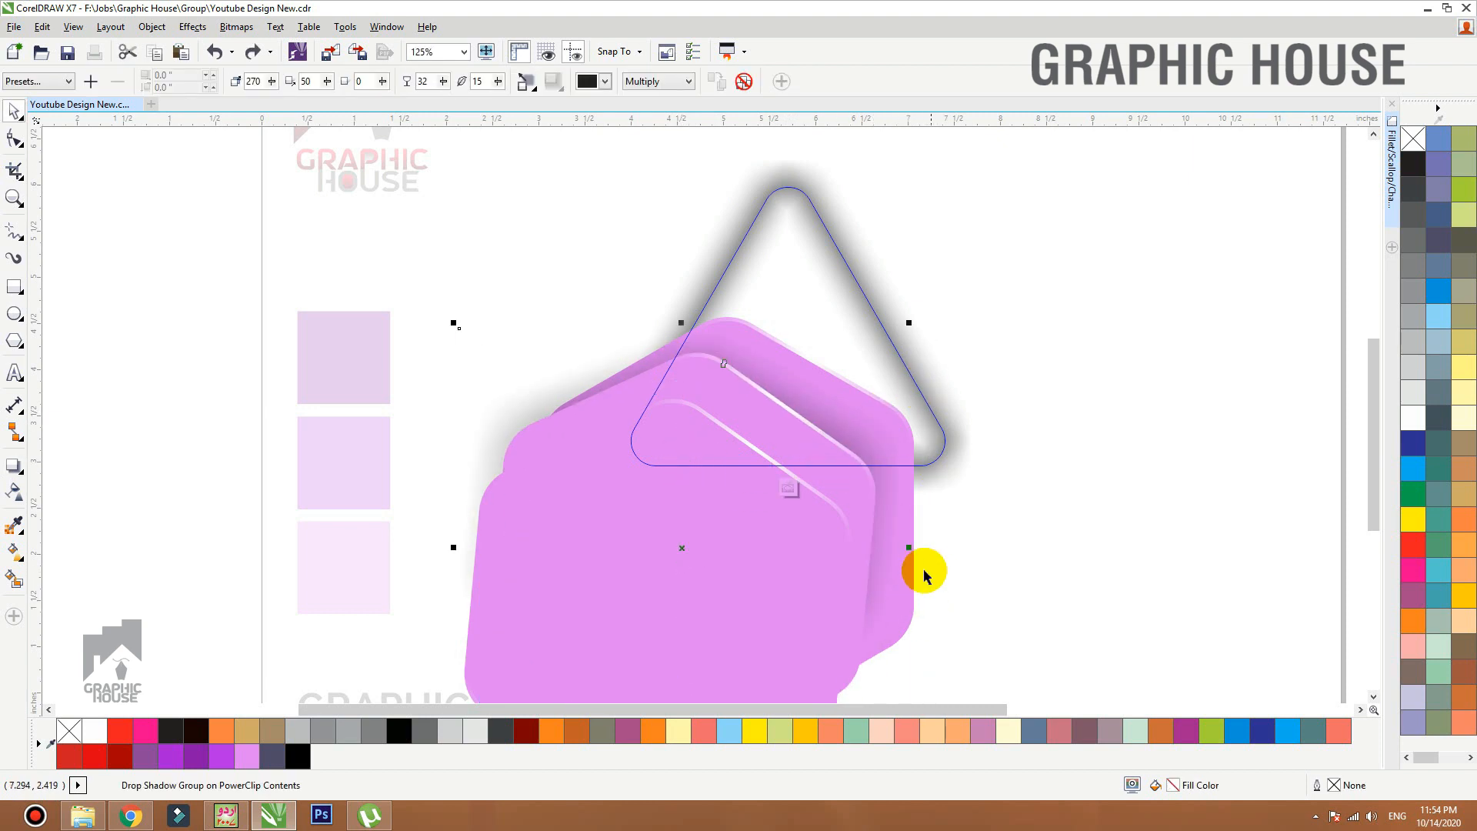
left_click_drag(911, 530, 929, 524)
key("ctrl+z")
Add a drop shadow to the rearmost pink hexagon with feathering 5 and opacity 24.
key("space")
left_click_drag(845, 401, 783, 563)
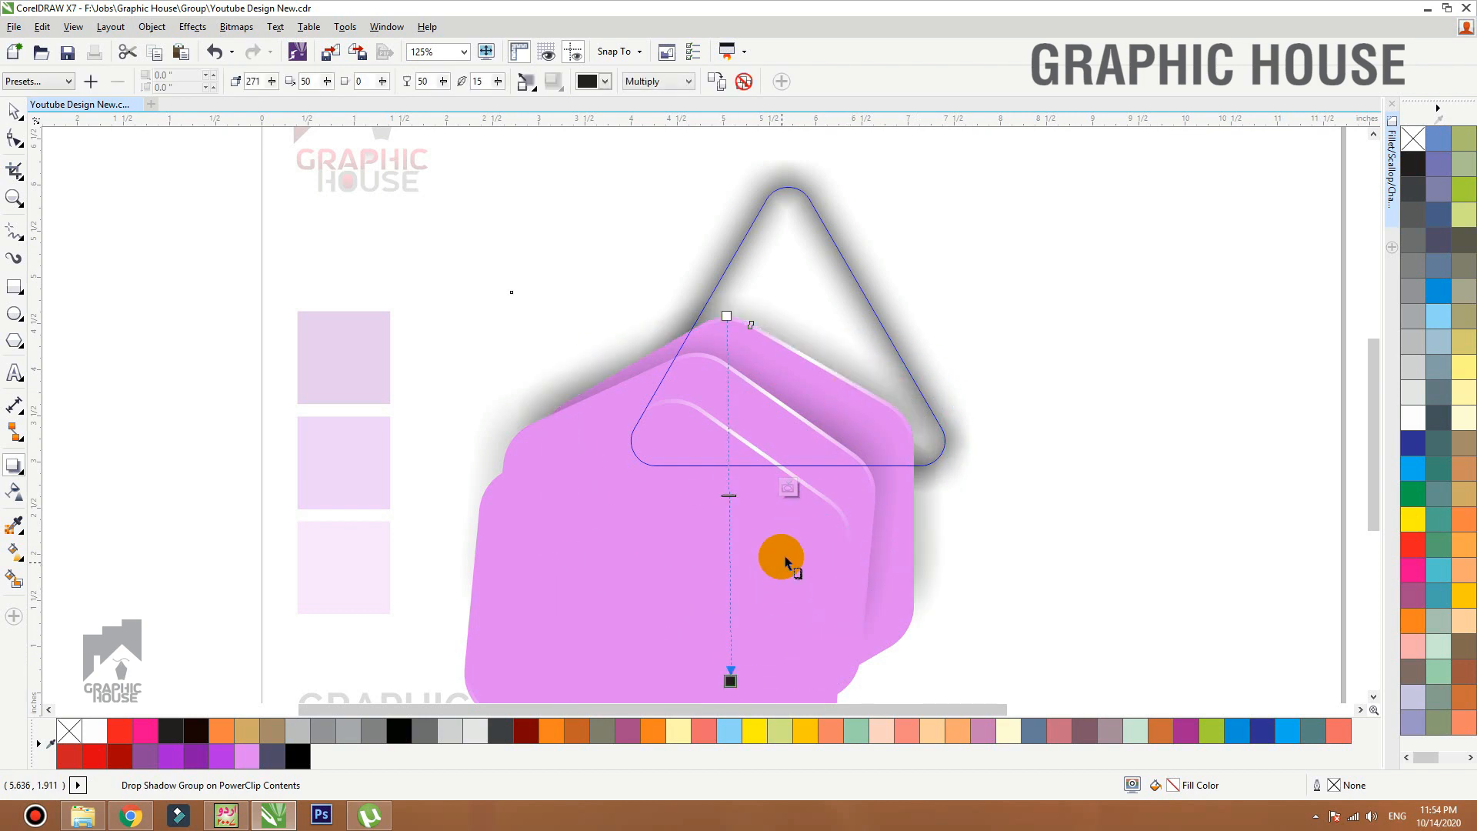
double_click(483, 83)
type("5")
key("Return")
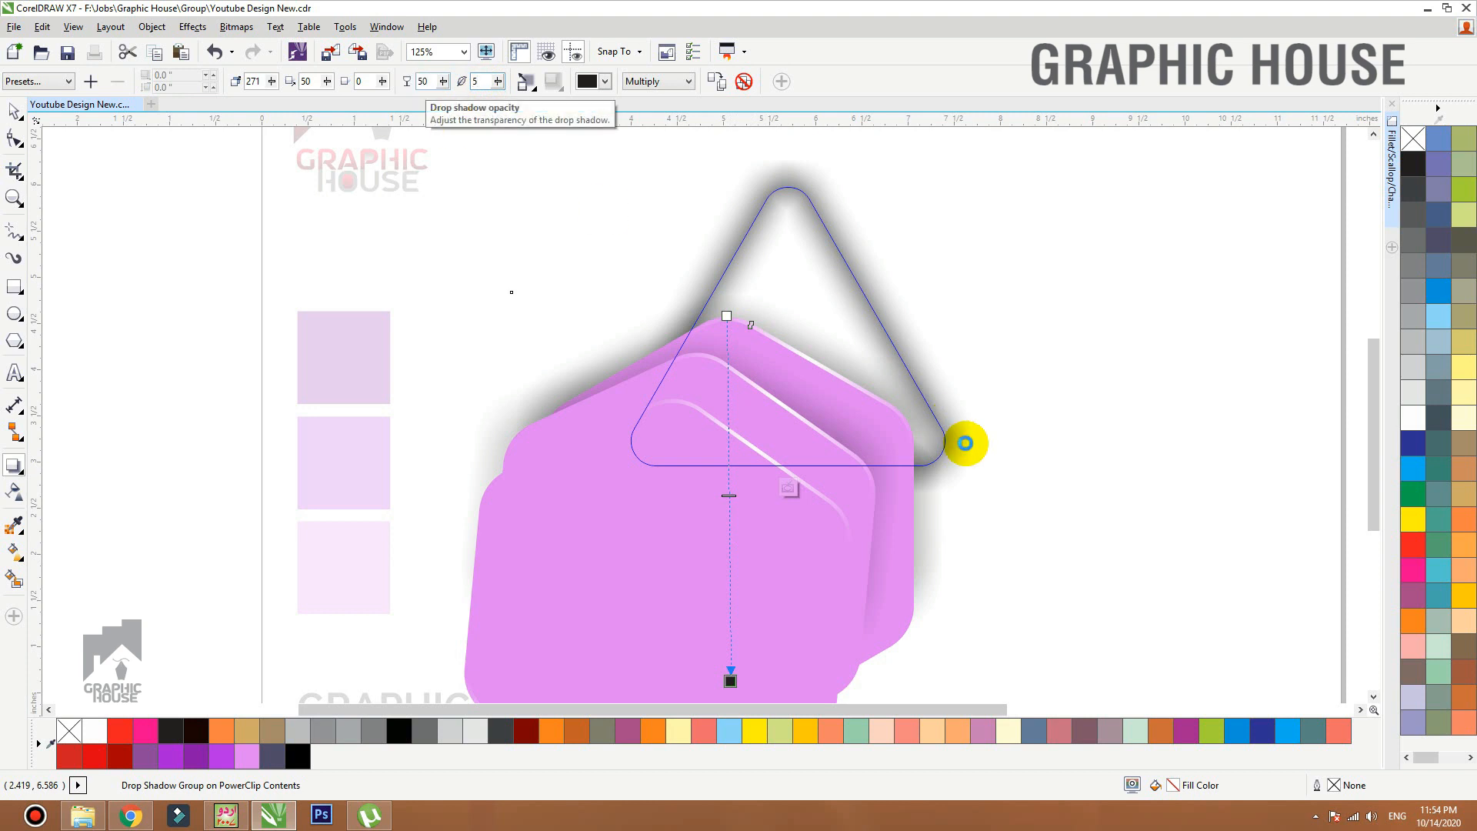
left_click_drag(728, 497, 728, 412)
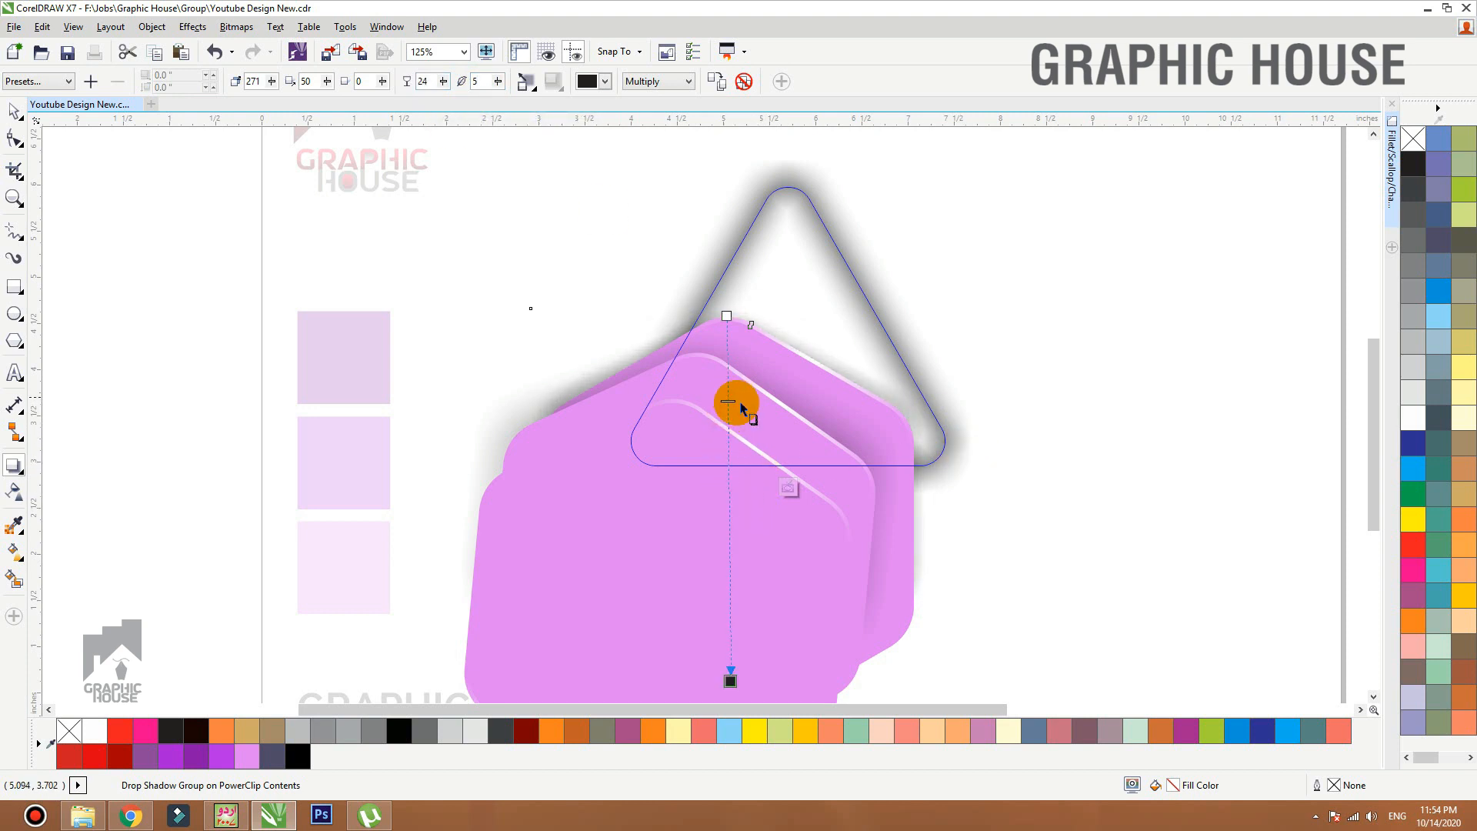
key("space")
left_click(1092, 380)
Add a drop shadow to the front pink hexagon with opacity 28 and feathering 15.
left_click(715, 630)
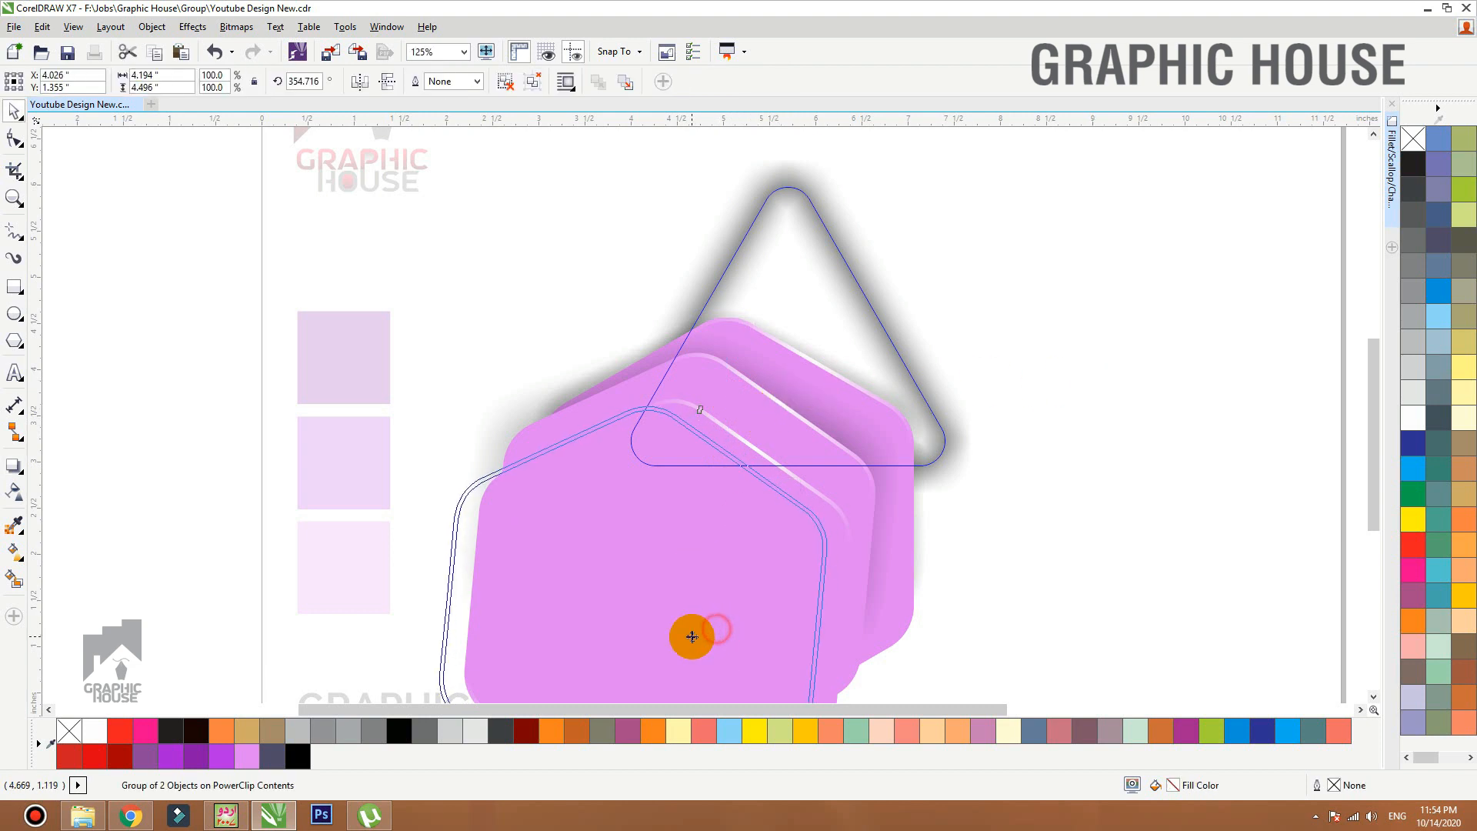
left_click_drag(691, 637, 691, 637)
key("ctrl+z")
key("space")
left_click_drag(715, 508, 684, 643)
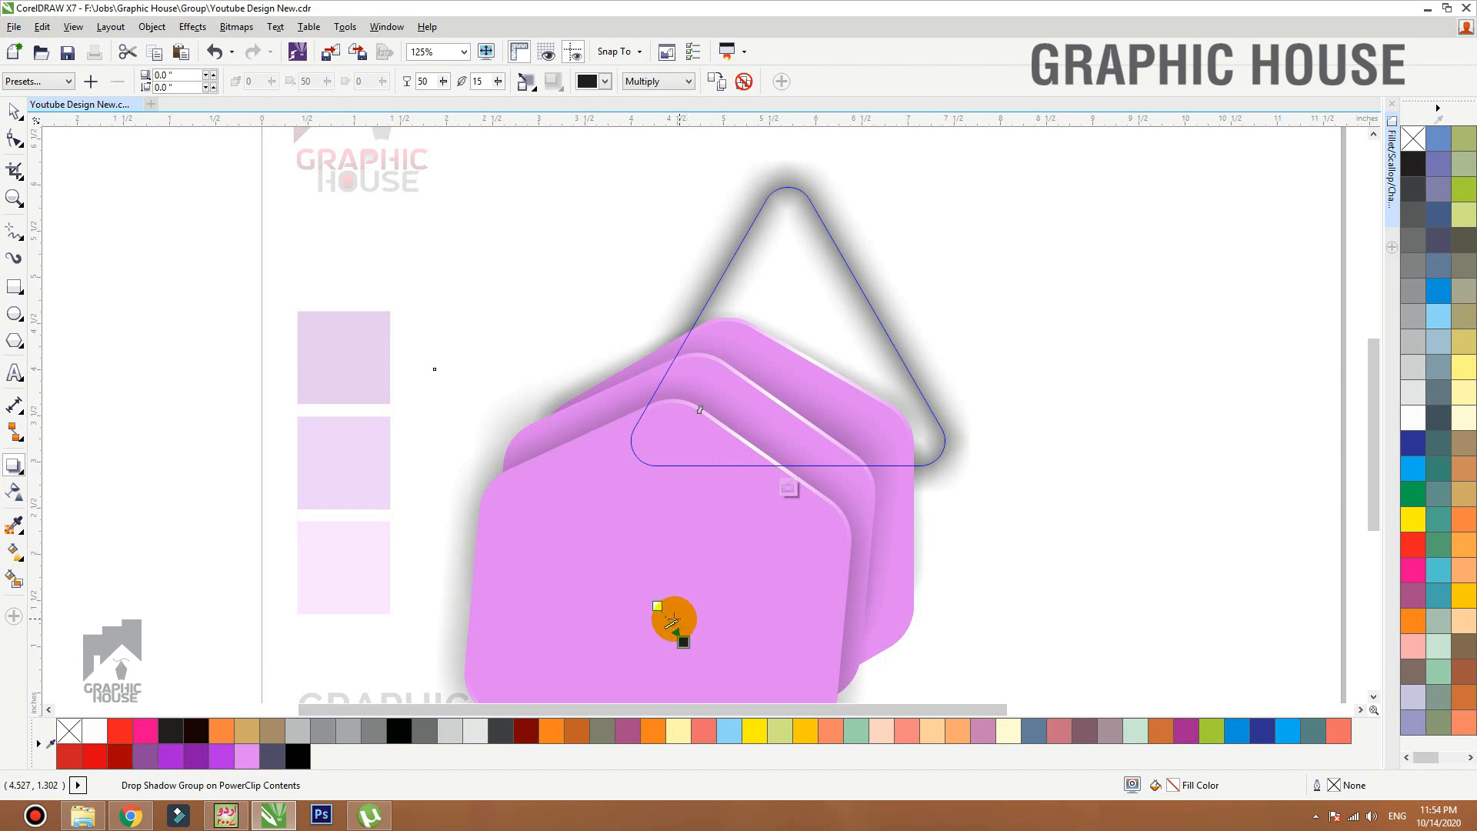
left_click_drag(666, 617, 666, 620)
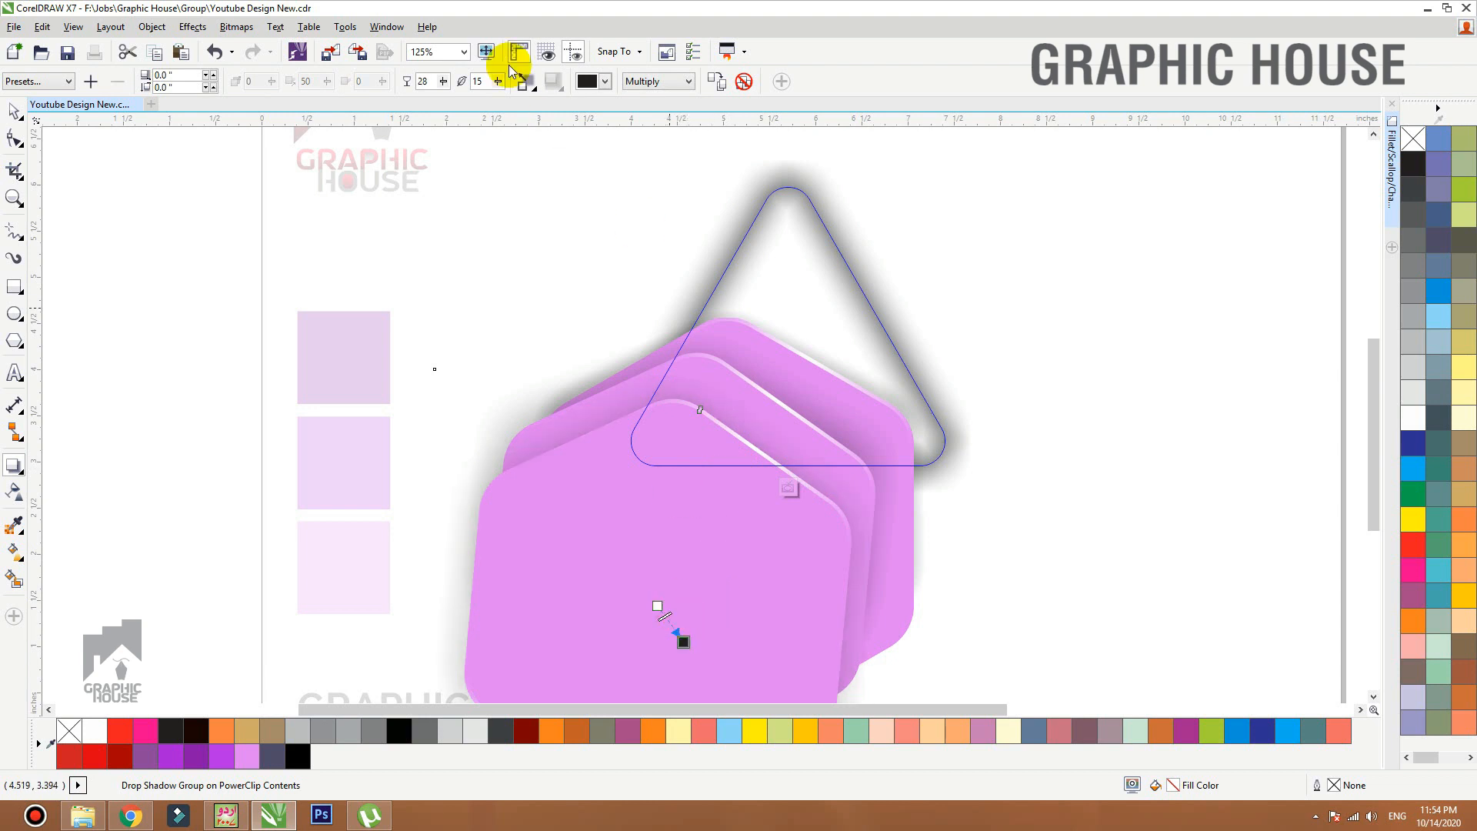
Finish editing the PowerClip contents, return to the complete triangle and deselect it.
key("space")
left_click(1102, 244, "ctrl")
key("shift+F2")
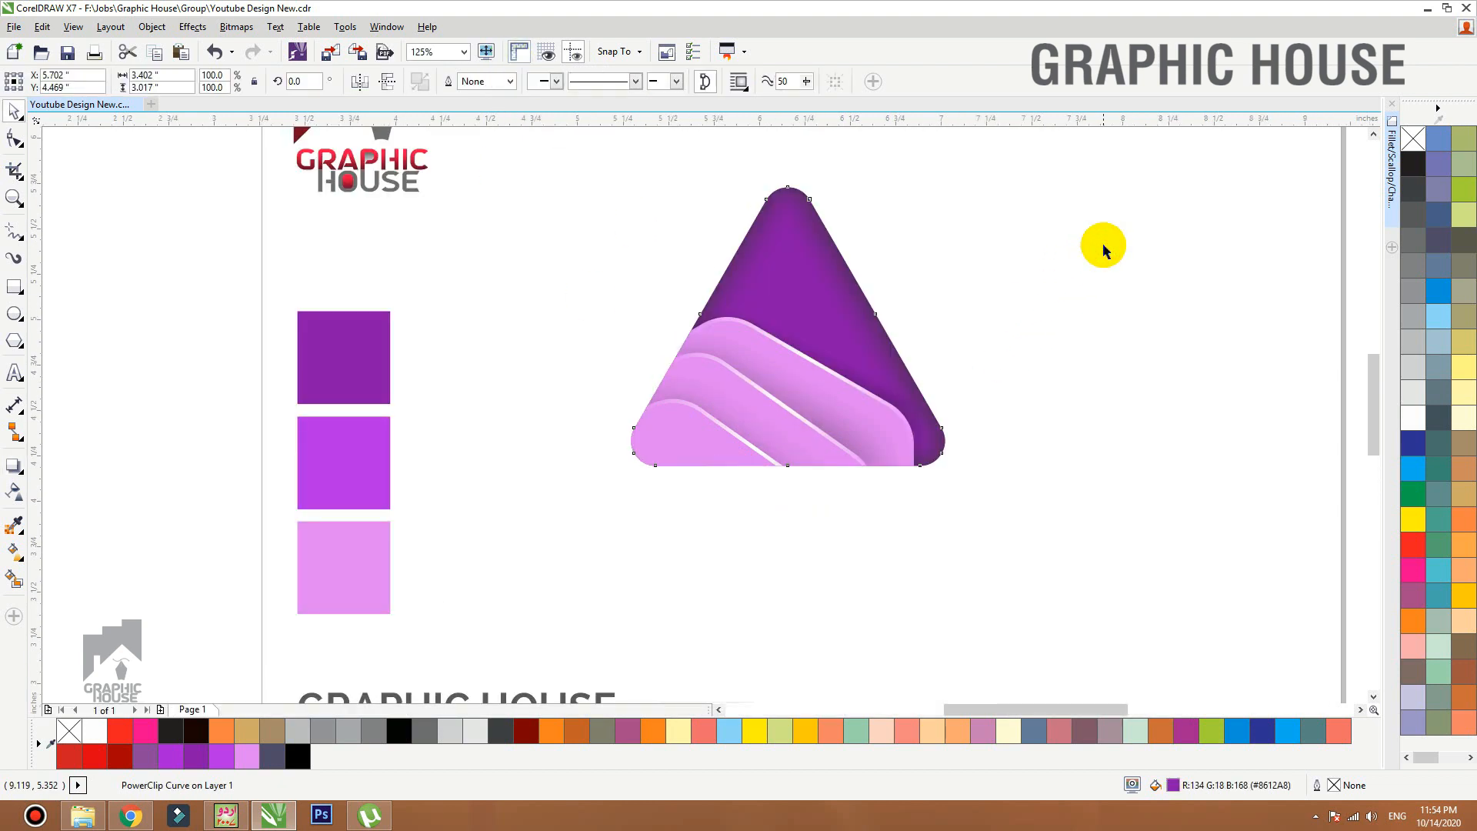
left_click(1107, 249)
left_click(626, 546)
scroll(689, 358, "down", 2)
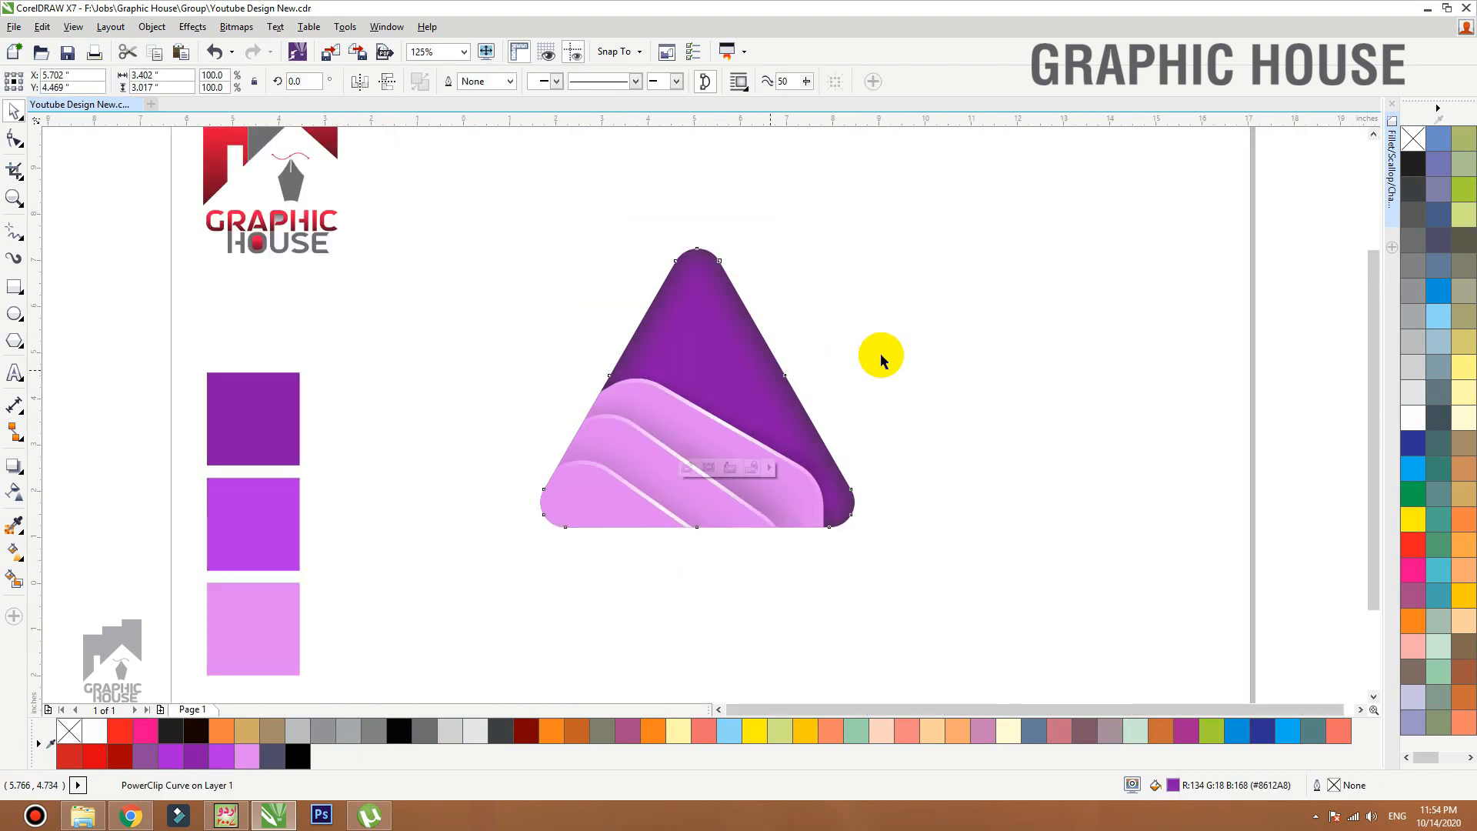
left_click(904, 350)
left_click(731, 419)
key("shift+F2")
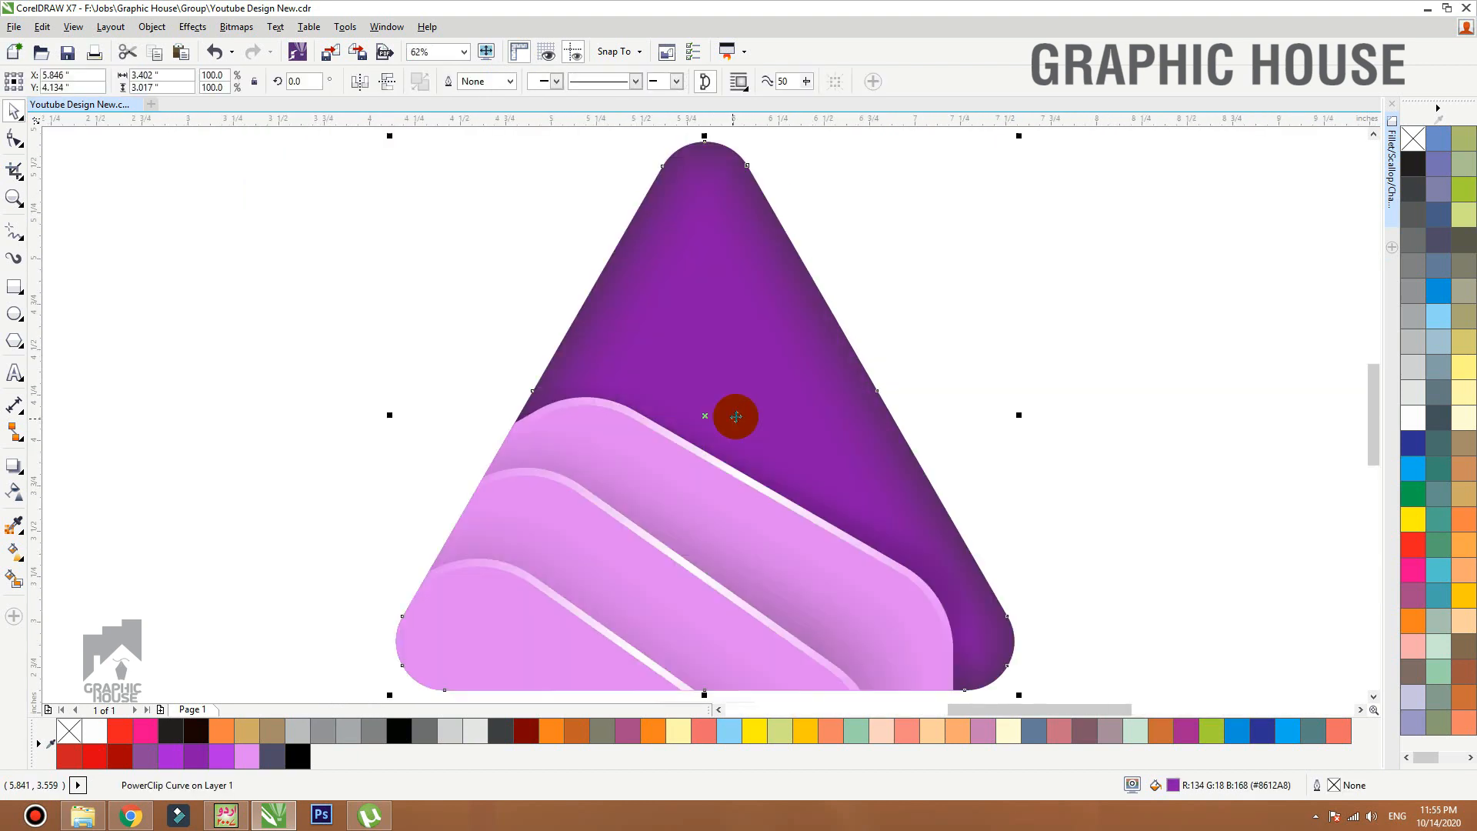
left_click(339, 408)
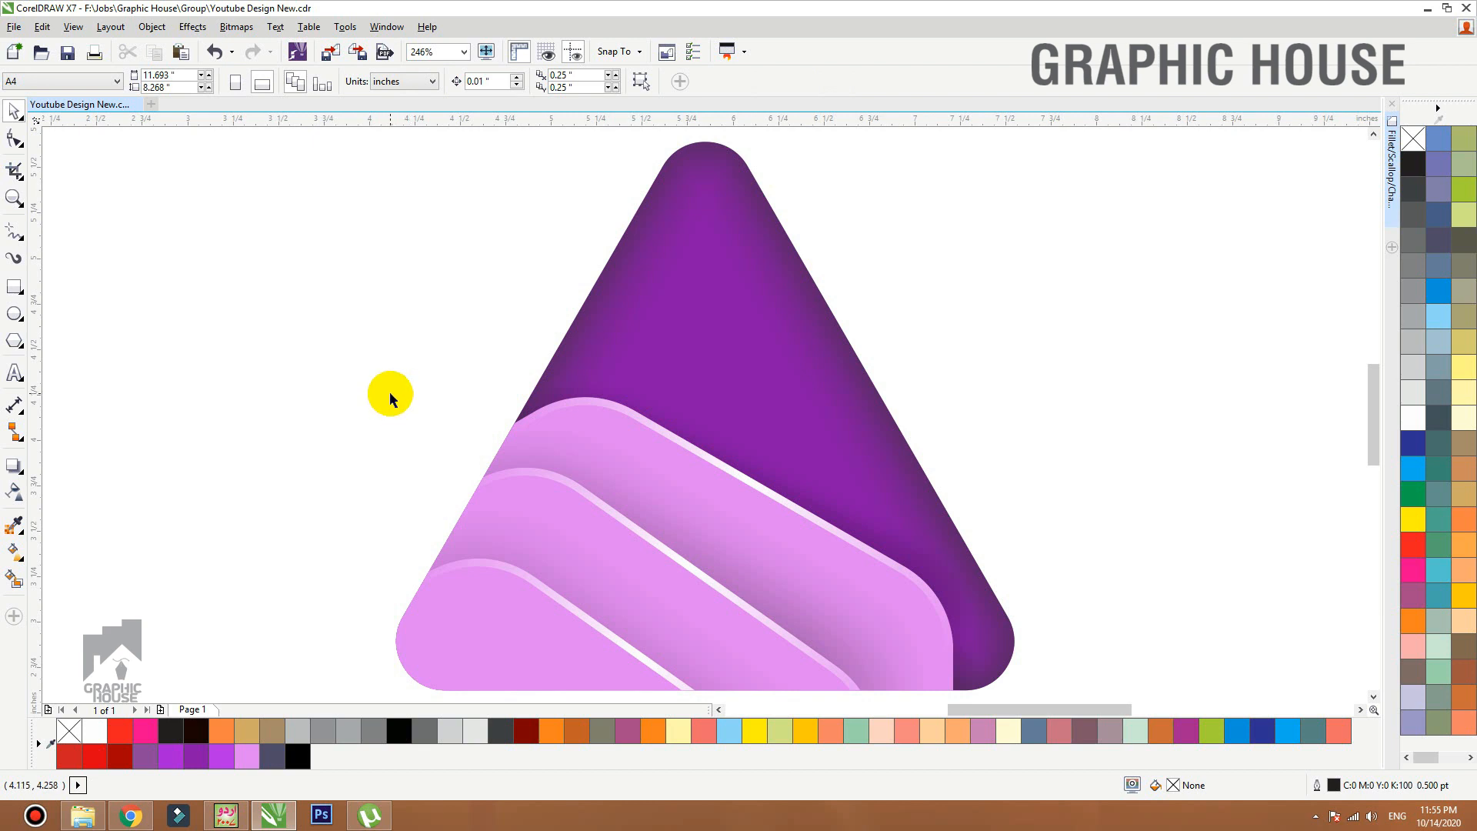
Place a duplicate of the finished triangle graphic beside the original.
scroll(389, 391, "down", 1)
left_click(610, 402)
left_click_drag(555, 475, 750, 459)
left_click(1049, 323)
key("shift+F4")
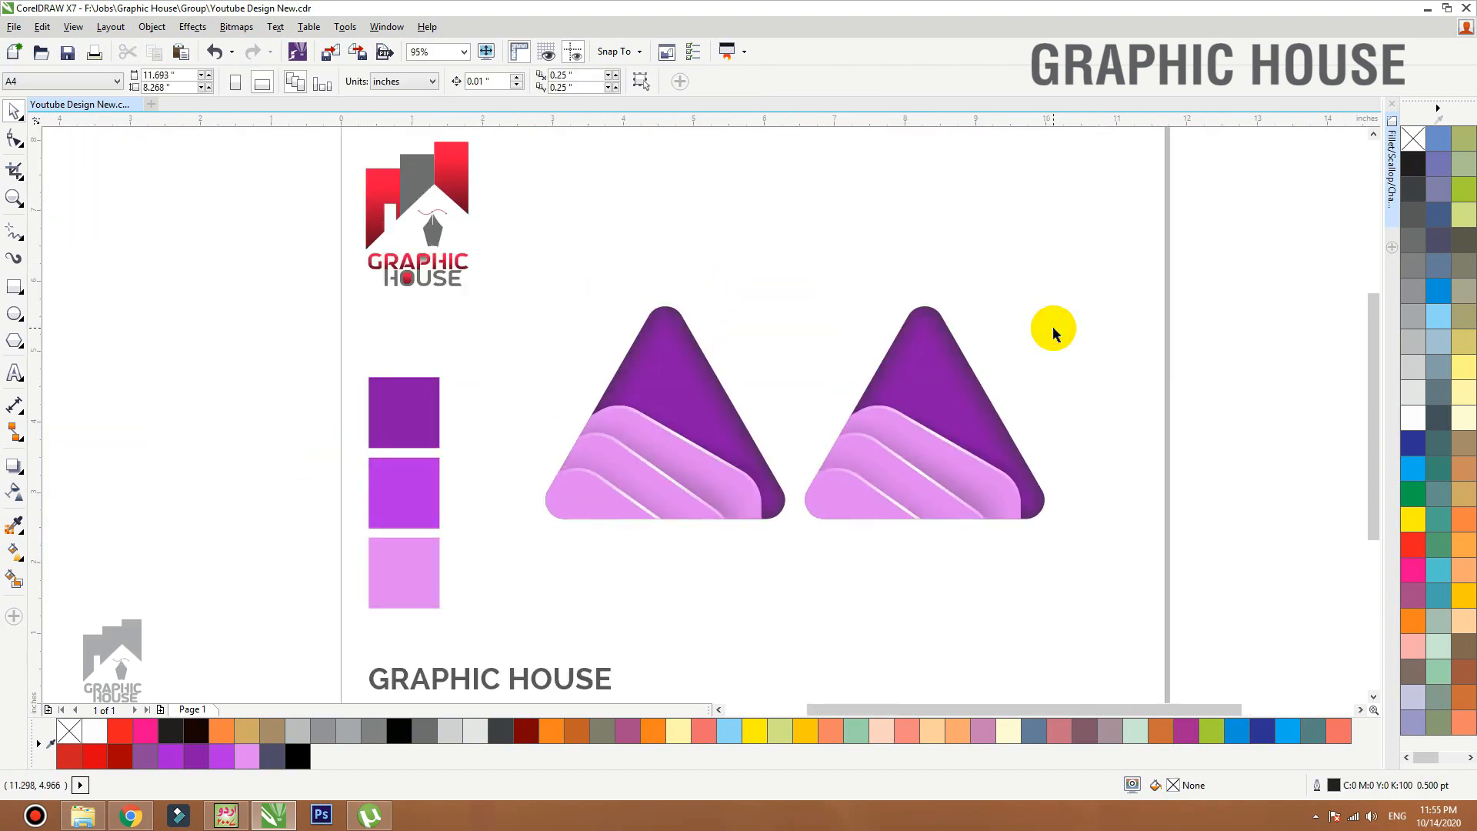
Switch to Chrome and search Google Images for "texture background".
left_click(137, 822)
type("te")
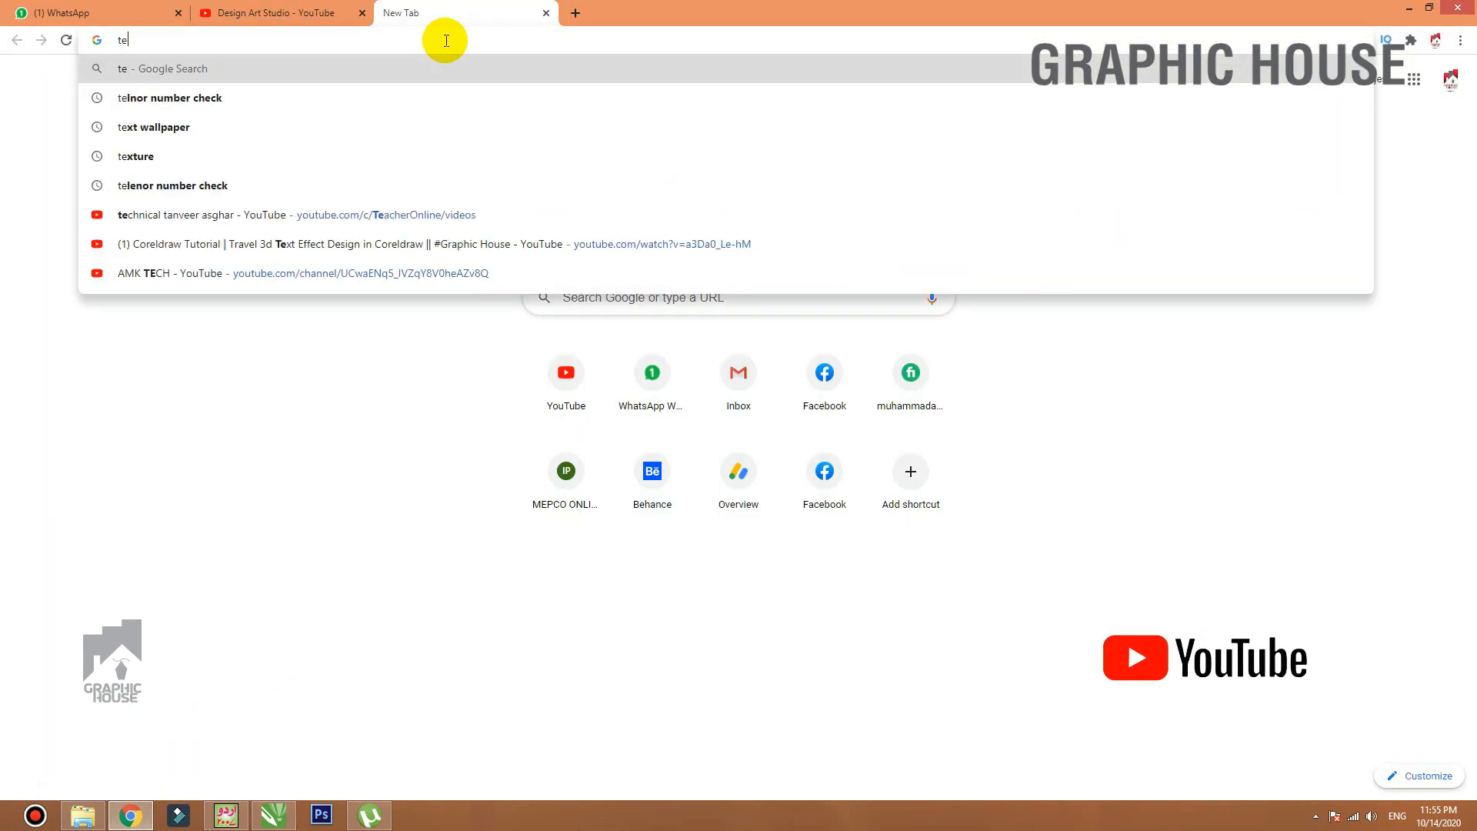
type("x")
key("Down")
key("Down")
key("Down")
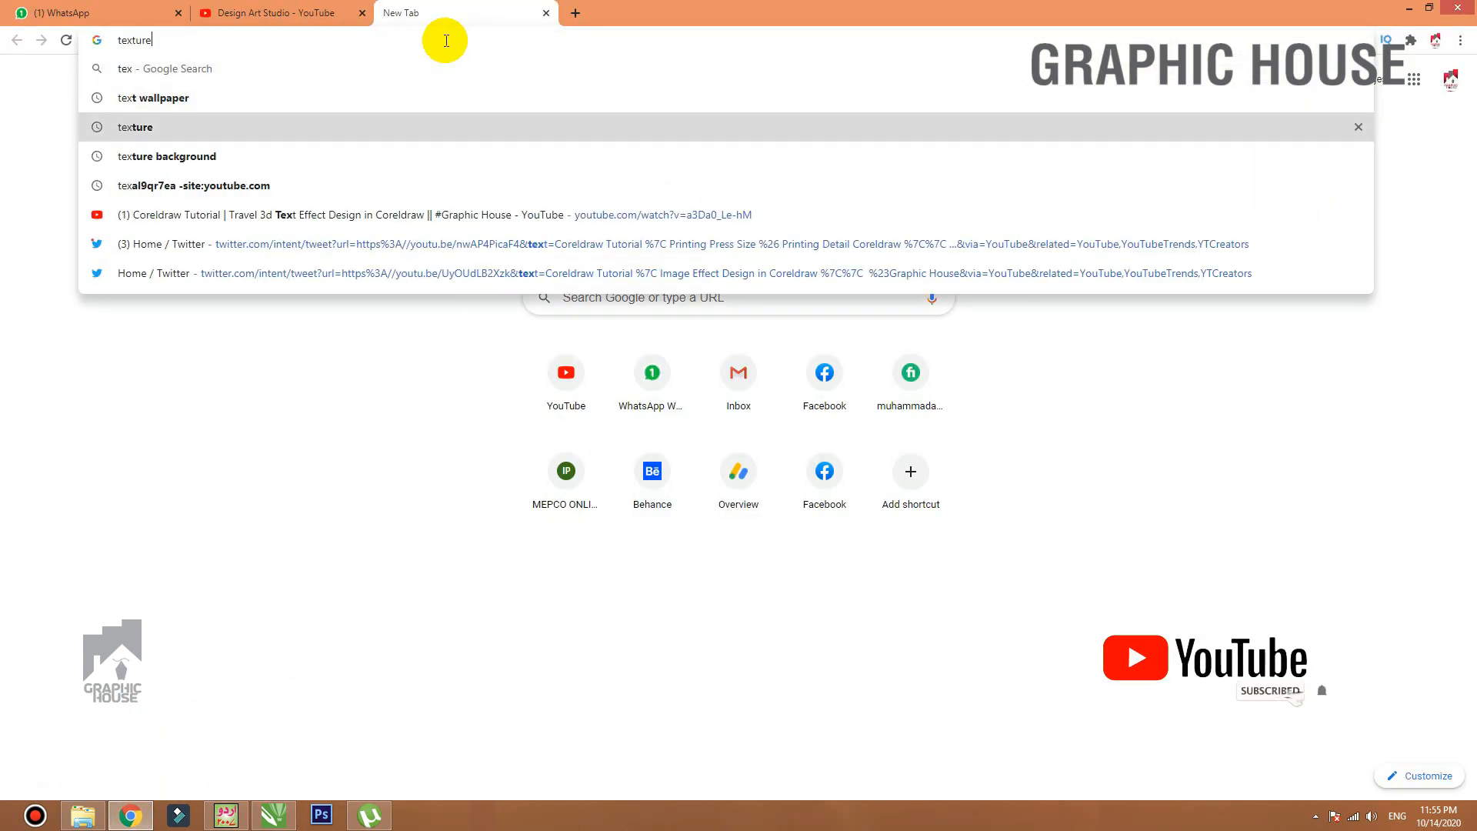
key("Return")
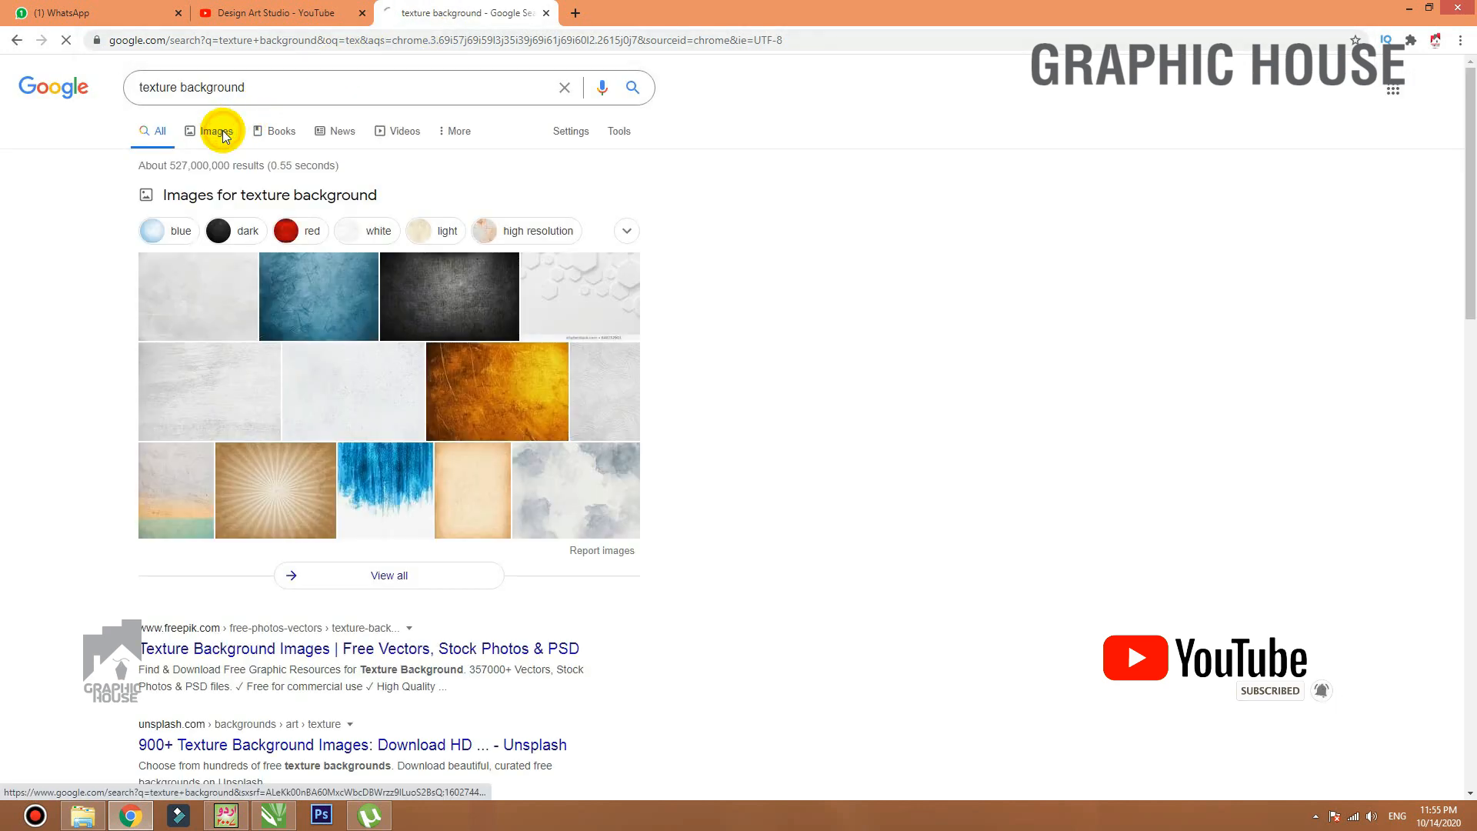
left_click(223, 134)
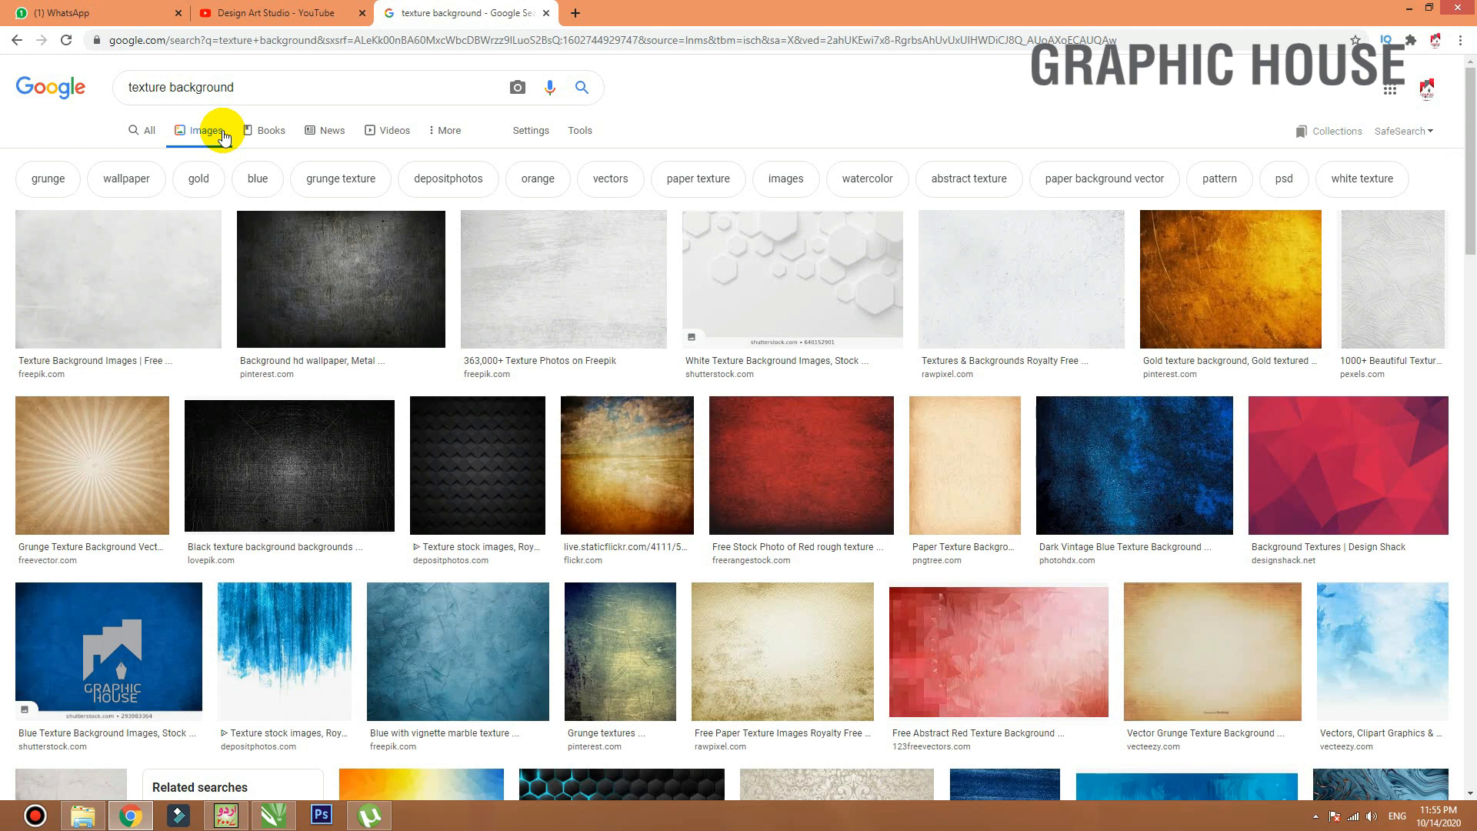
Copy the Dark Vintage Blue Texture Background image from PhotoHDX and paste it into the CorelDRAW drawing.
left_click(1140, 471)
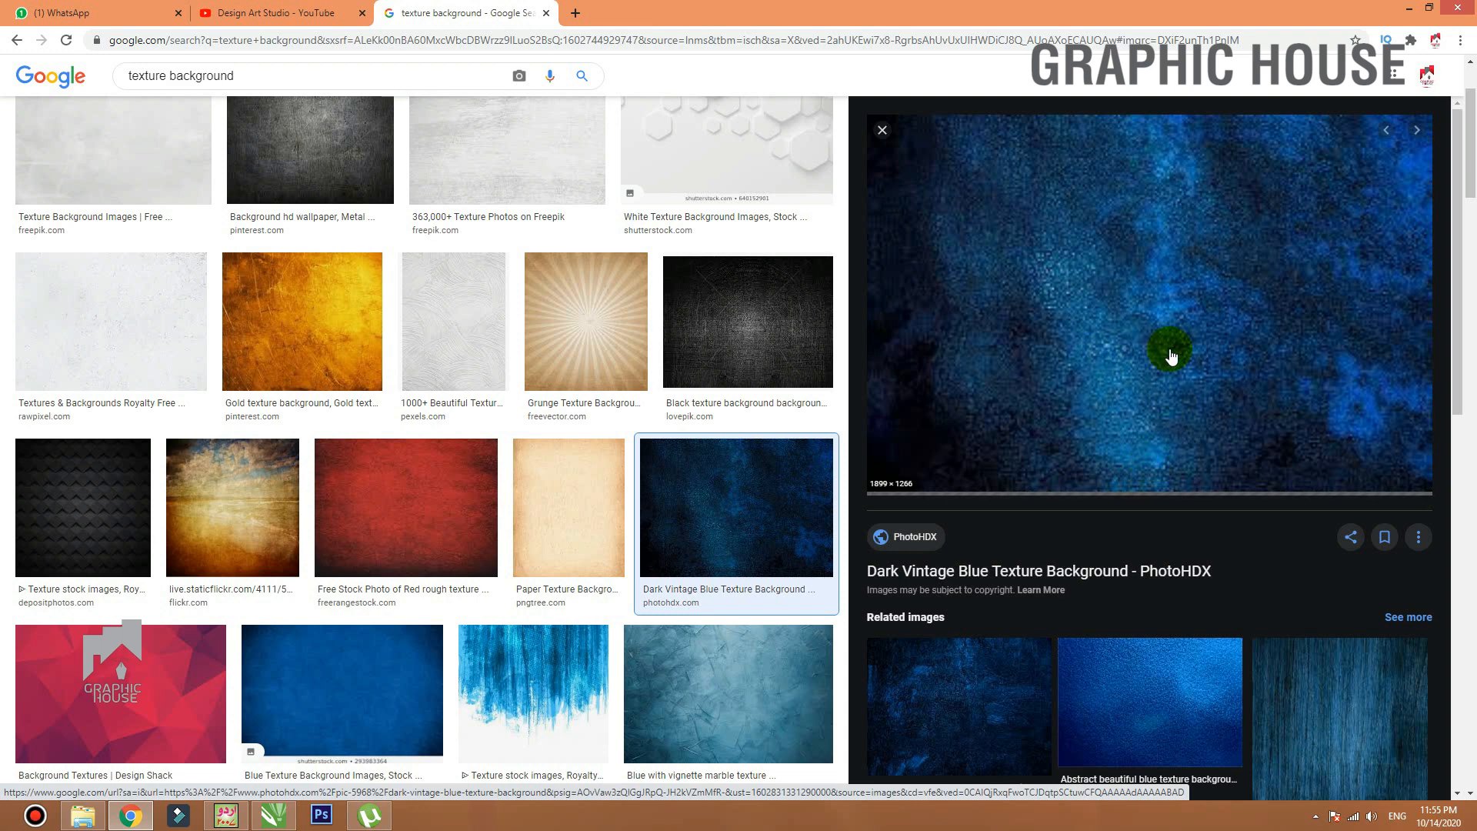
right_click(1149, 271)
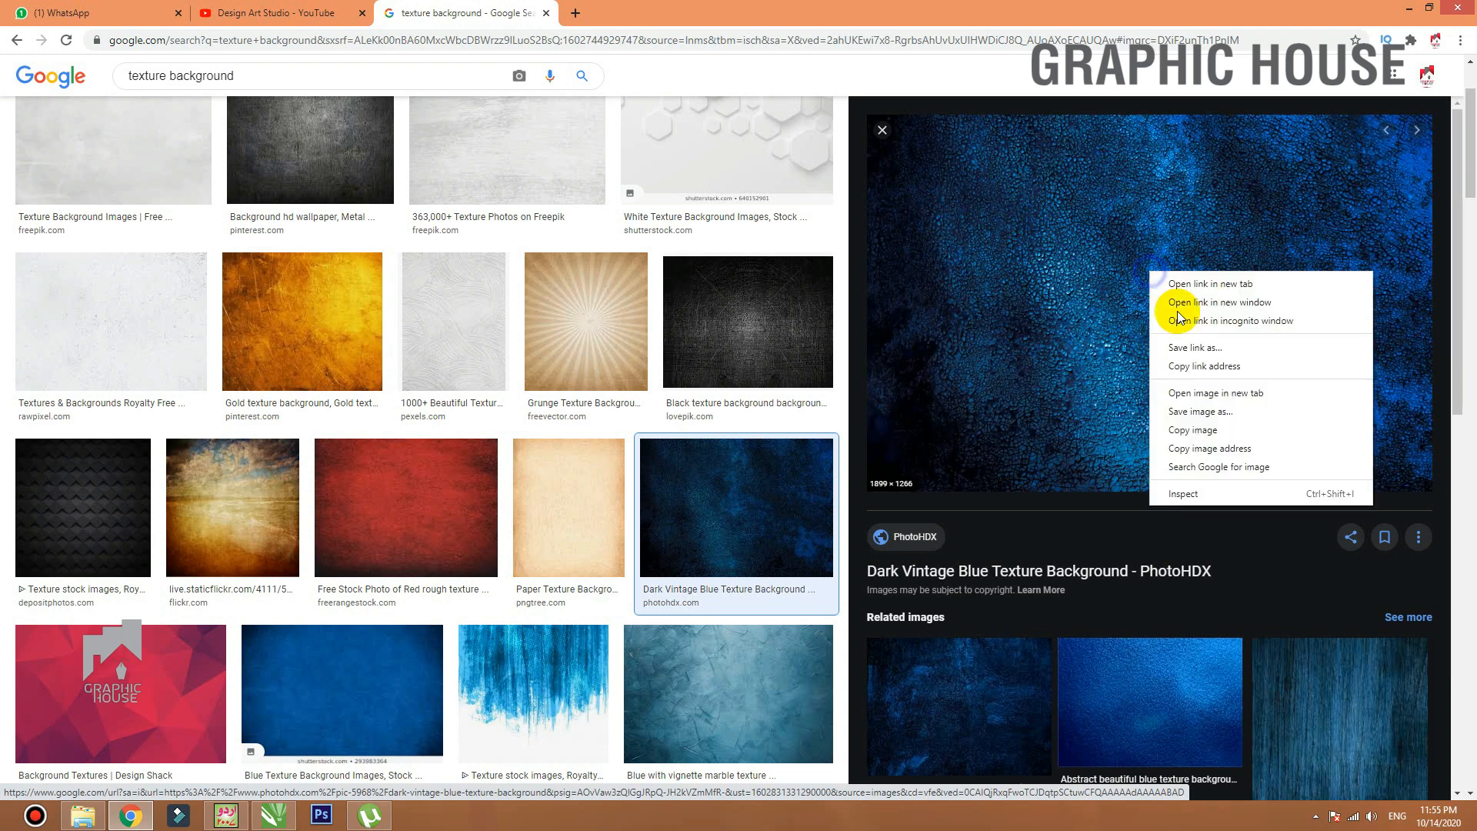
left_click(1213, 419)
key("alt+Tab")
key("ctrl+v")
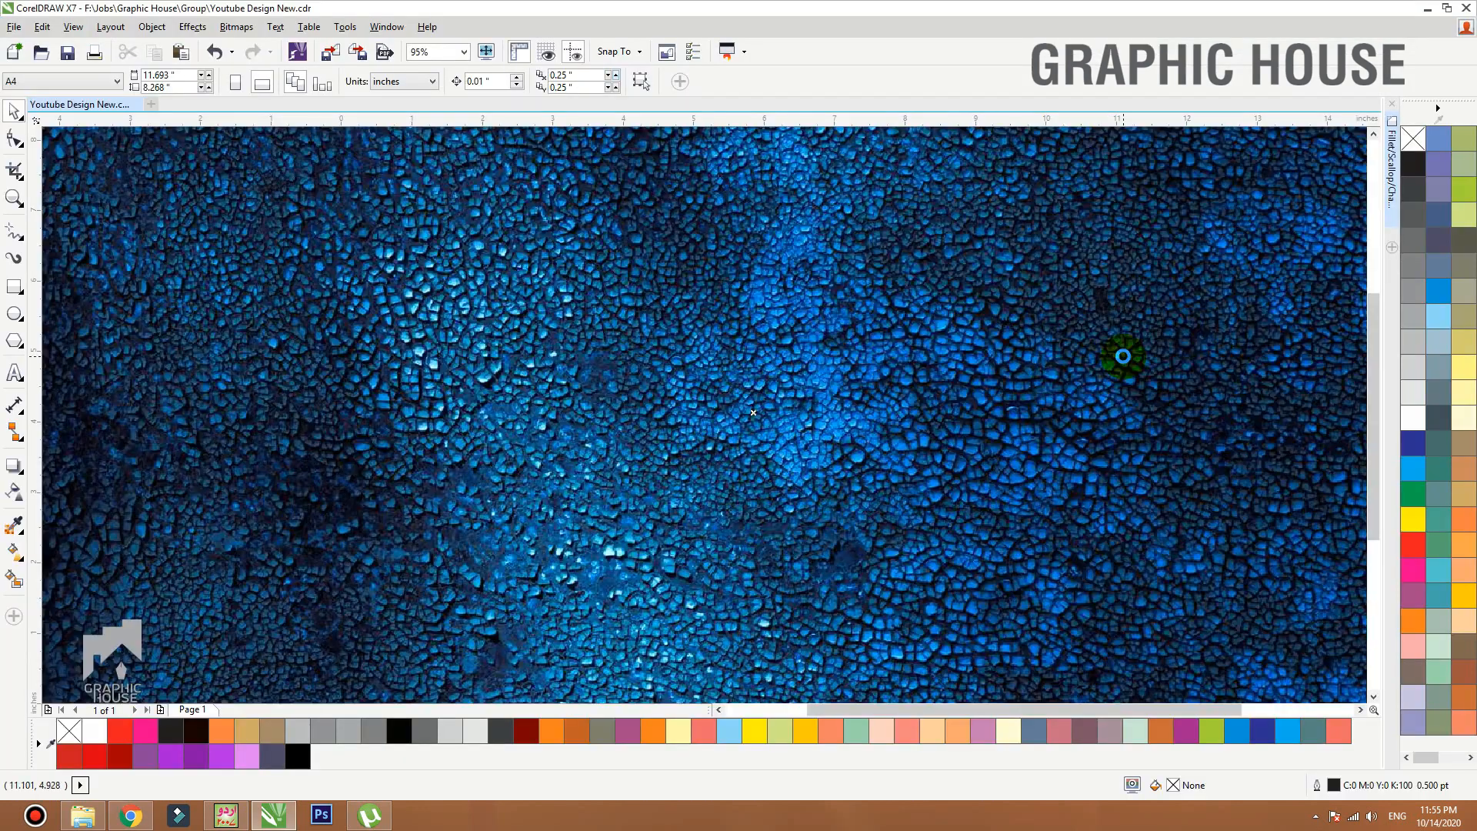
Scale the pasted blue texture to about 6.26 × 4.17 in and move it over the duplicate triangle.
key("shift+F2")
left_click_drag(1122, 141, 807, 273)
left_click_drag(800, 383, 945, 385)
key("F2")
left_click(890, 406)
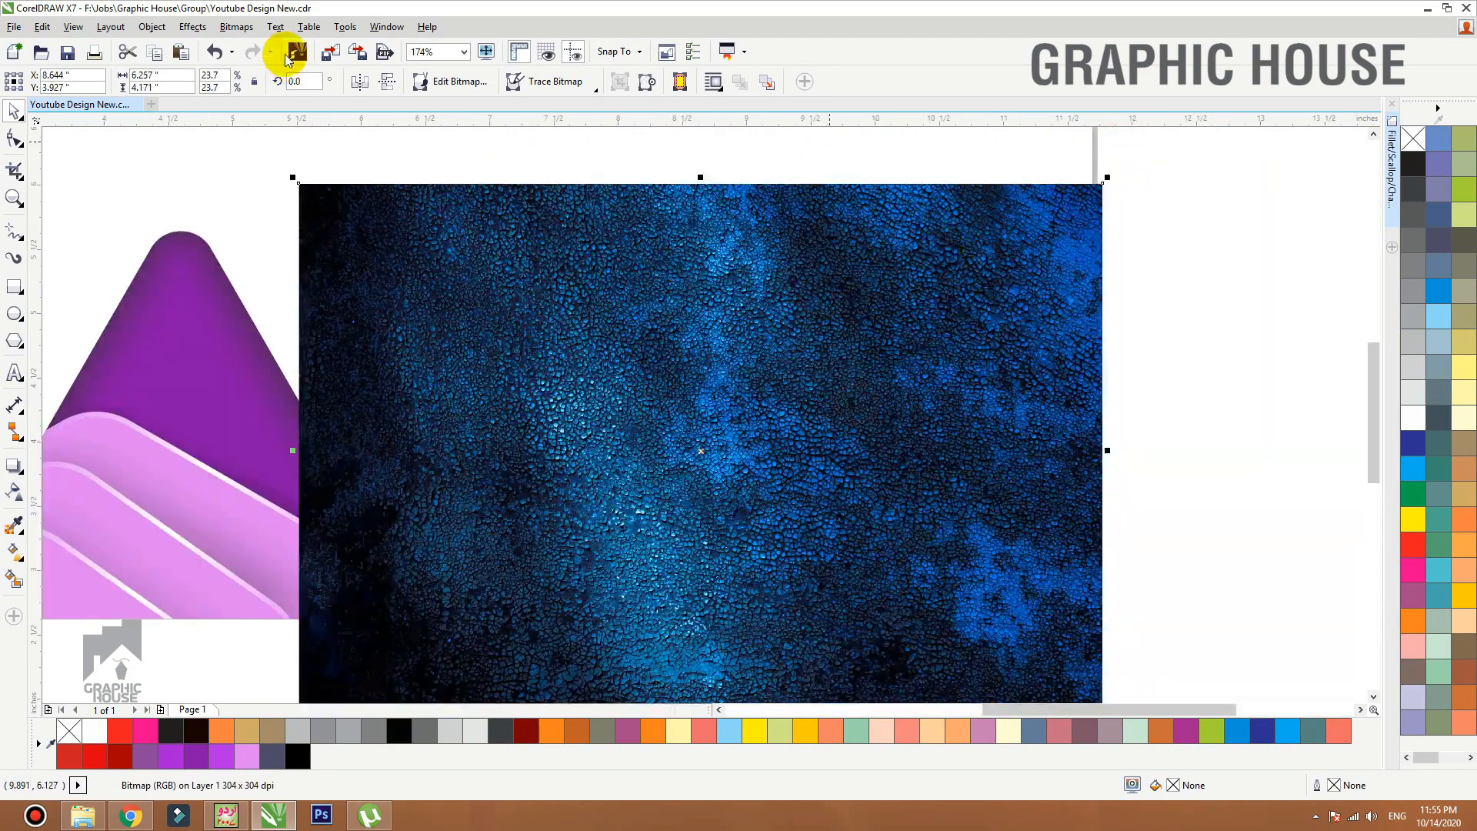
Convert the texture bitmap to 8-bit grayscale and shrink it to about 5.29 × 3.53 in over the duplicate triangle.
left_click(237, 27)
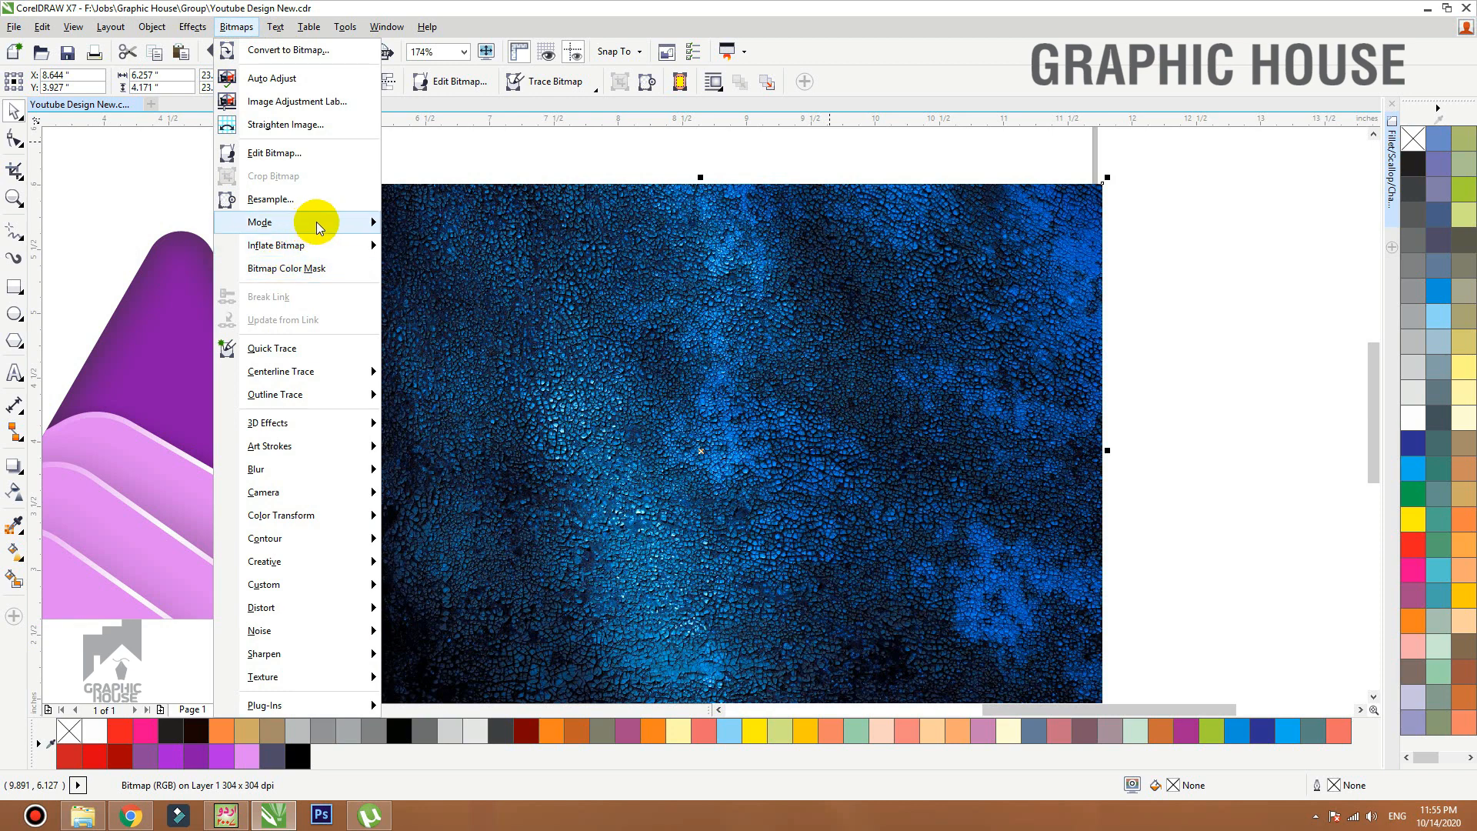
mouse_move(319, 221)
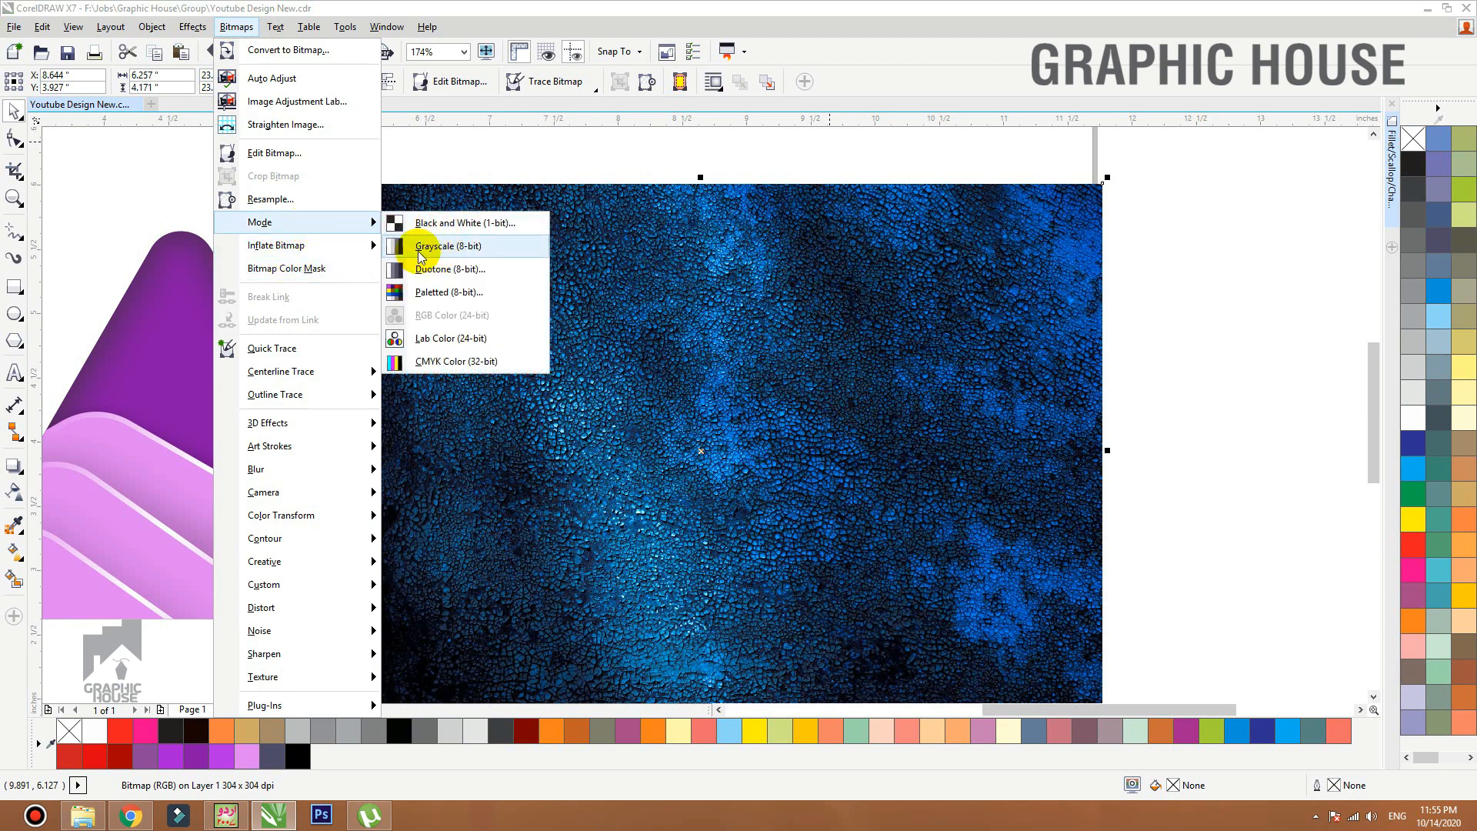
left_click(420, 252)
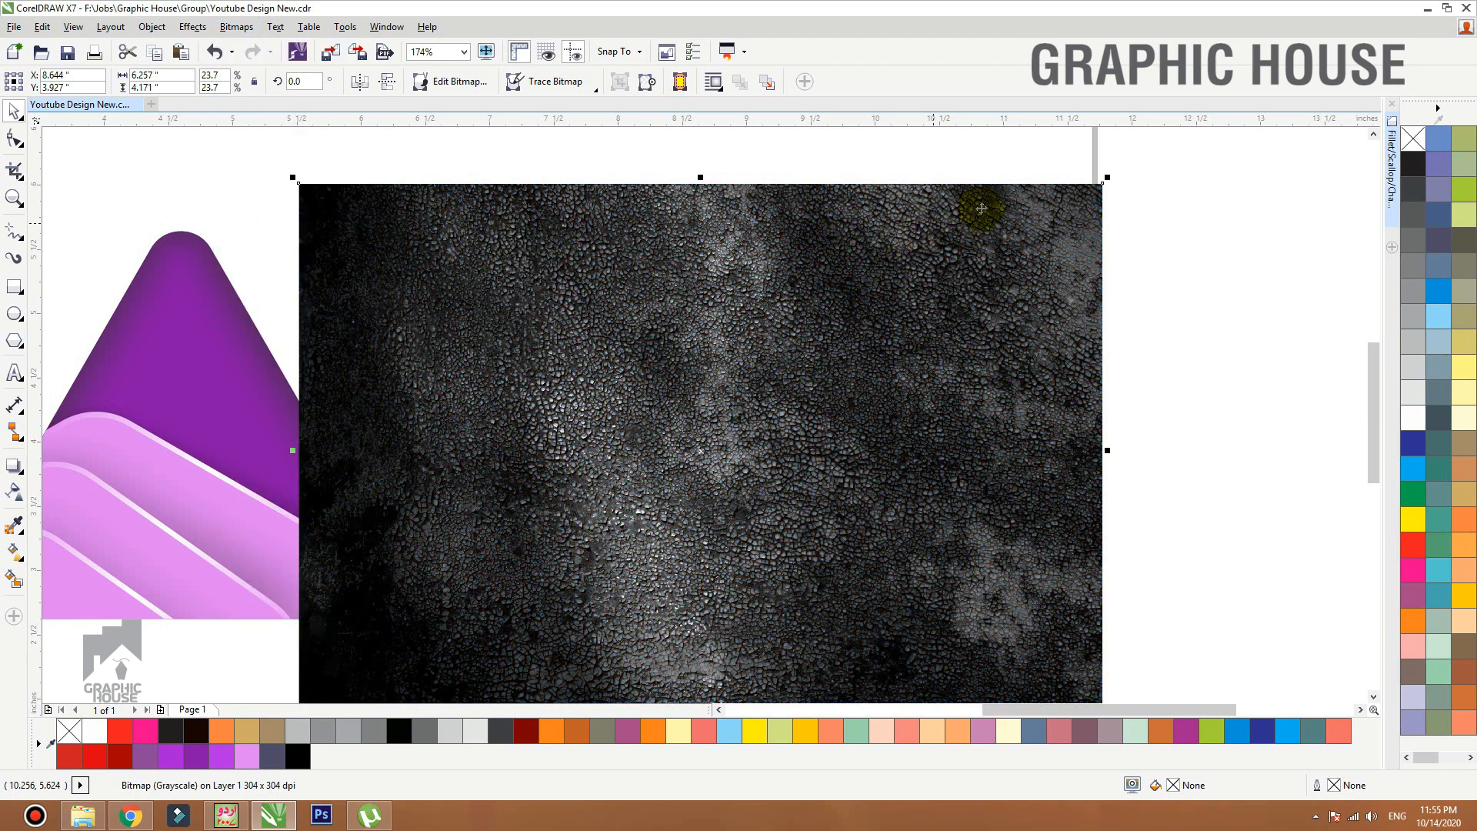
left_click_drag(1106, 177, 1015, 237)
left_click_drag(953, 388, 956, 361)
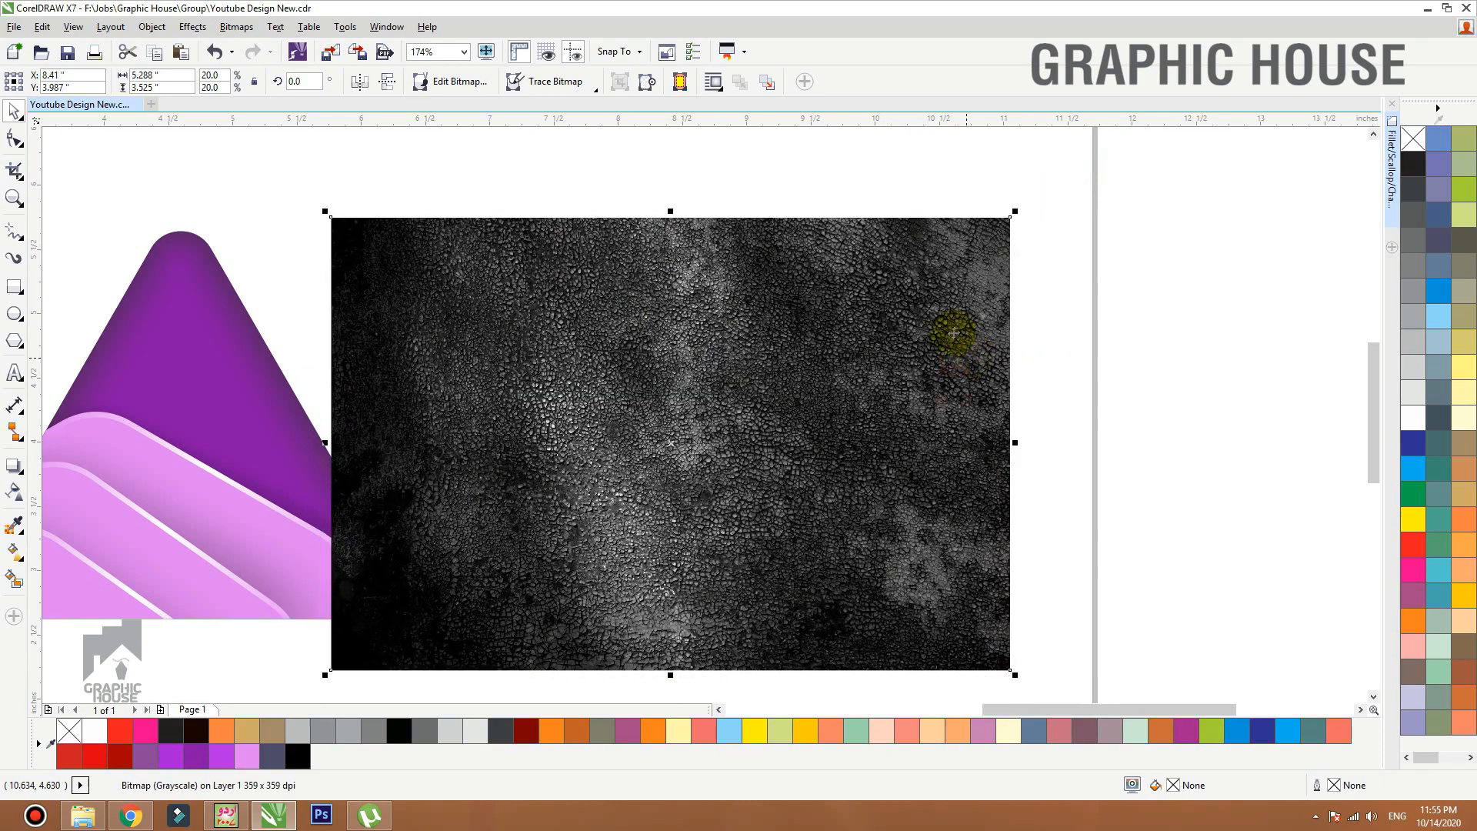
Use the Transparency tool to give the grayscale texture the Add merge mode.
left_click(15, 496)
left_click(188, 81)
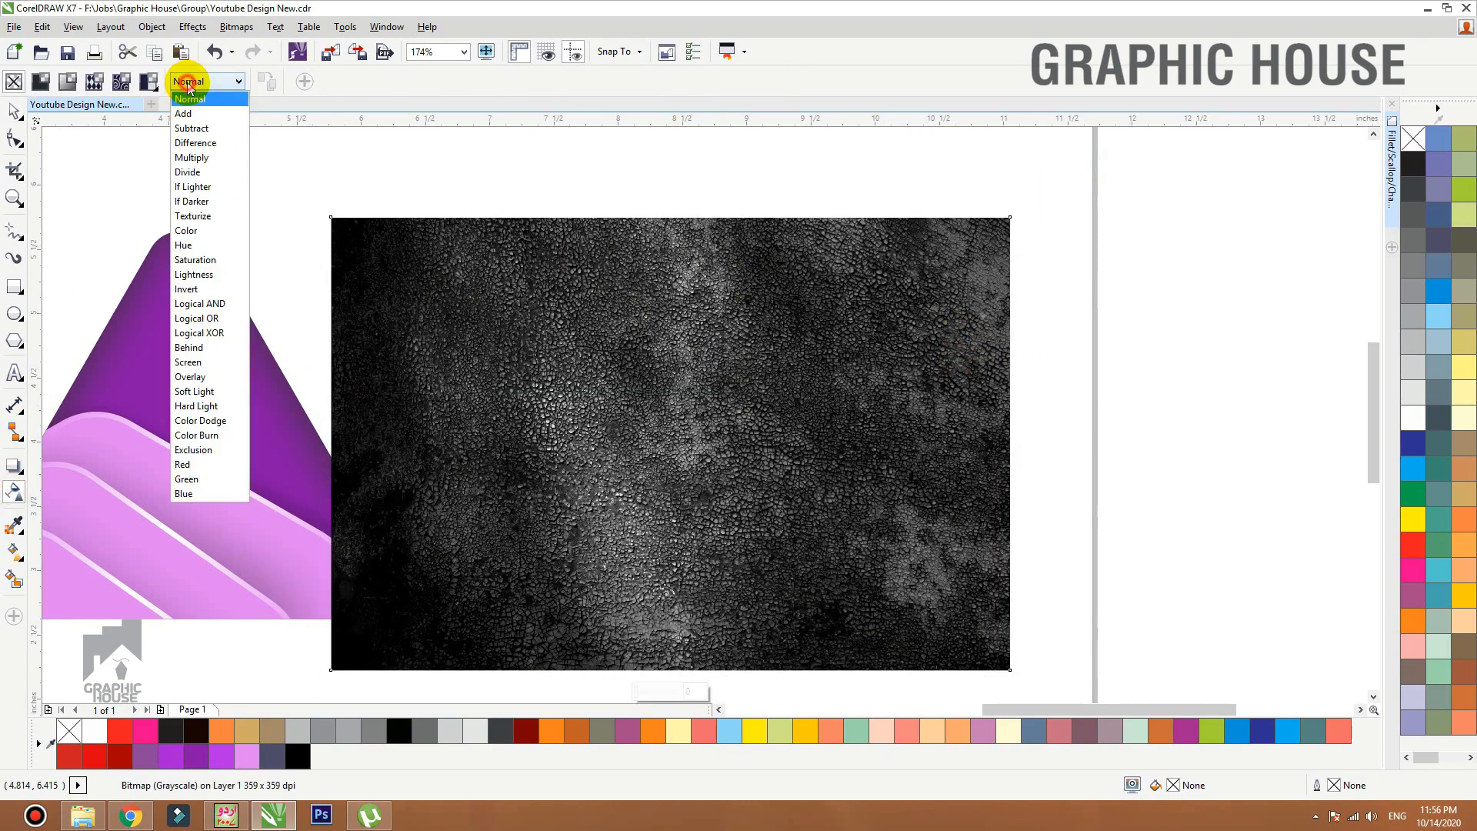
left_click(184, 114)
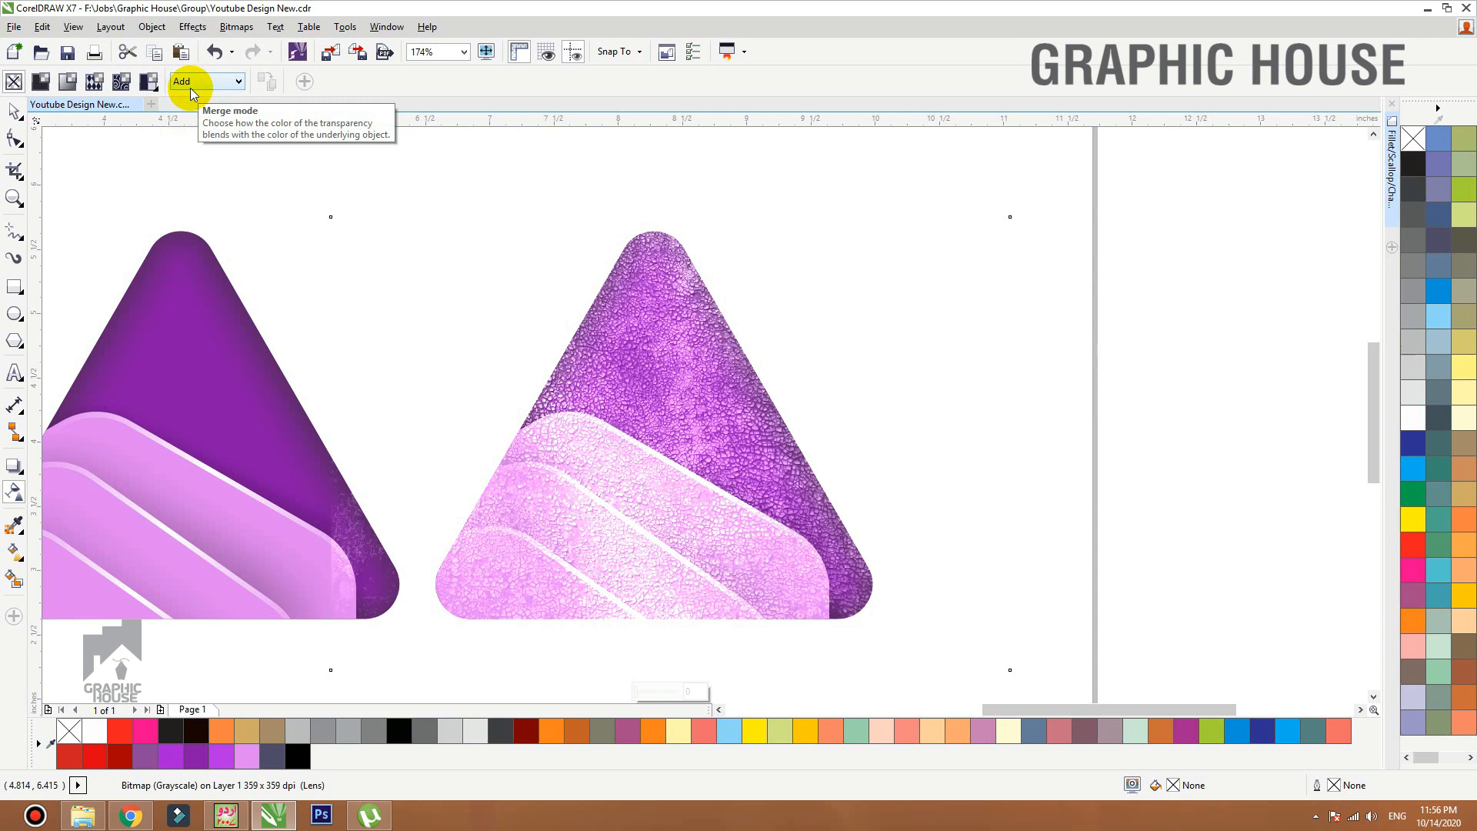
Try the Subtract, Difference, Multiply and Divide merge modes on the grayscale texture.
left_click(193, 85)
left_click(197, 125)
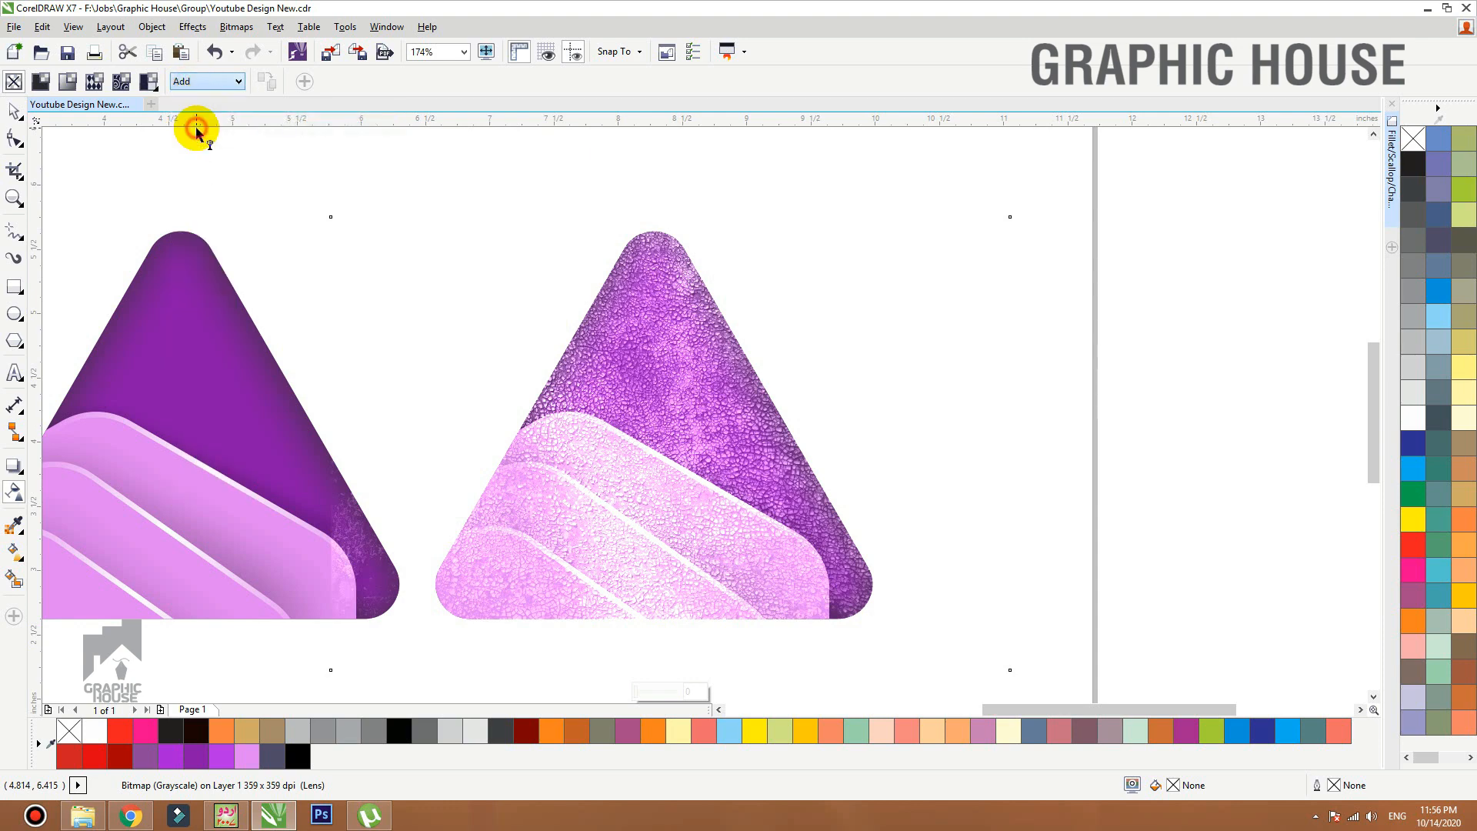
left_click(201, 91)
left_click(198, 144)
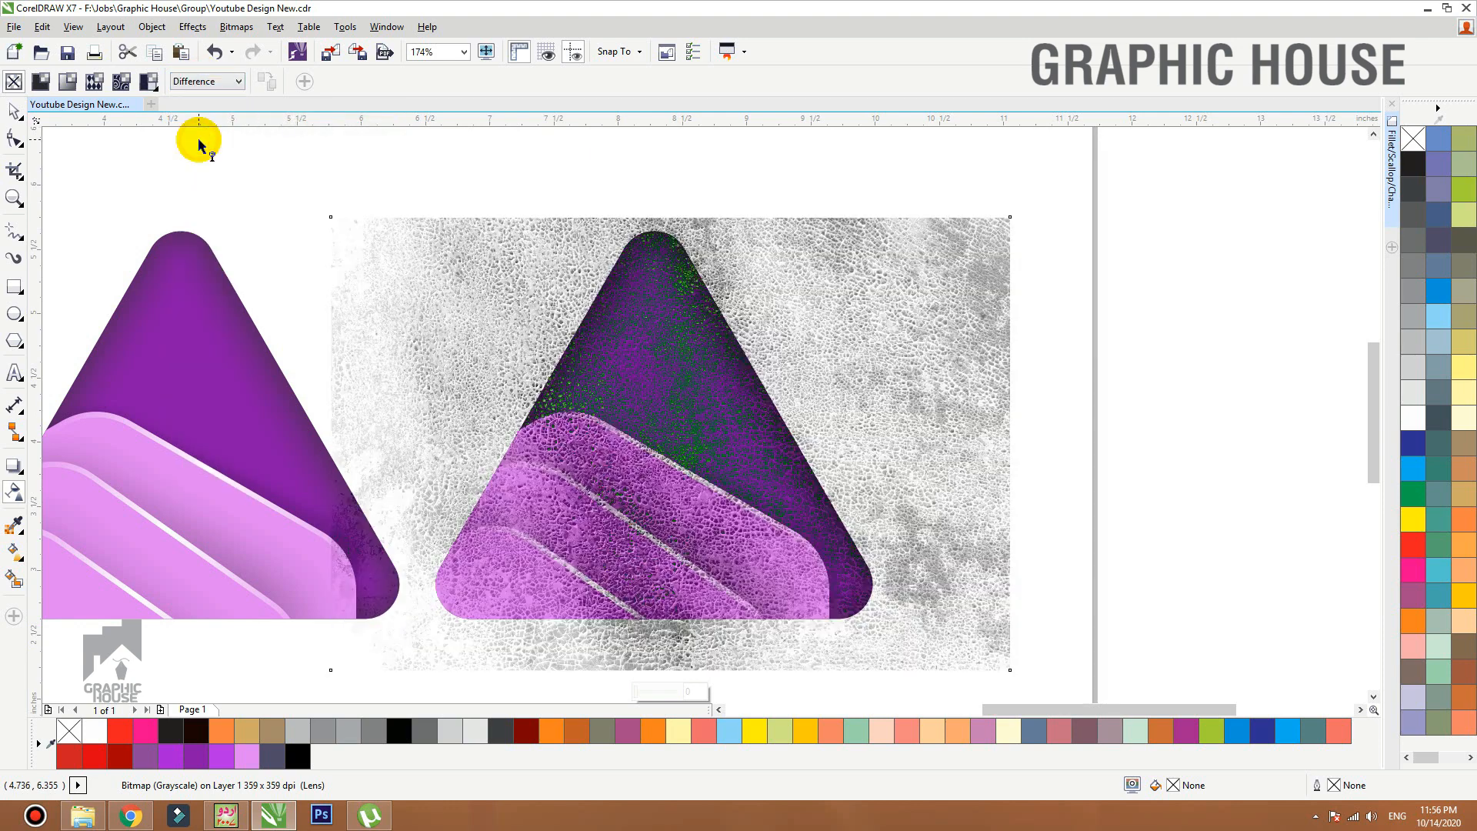
left_click(210, 85)
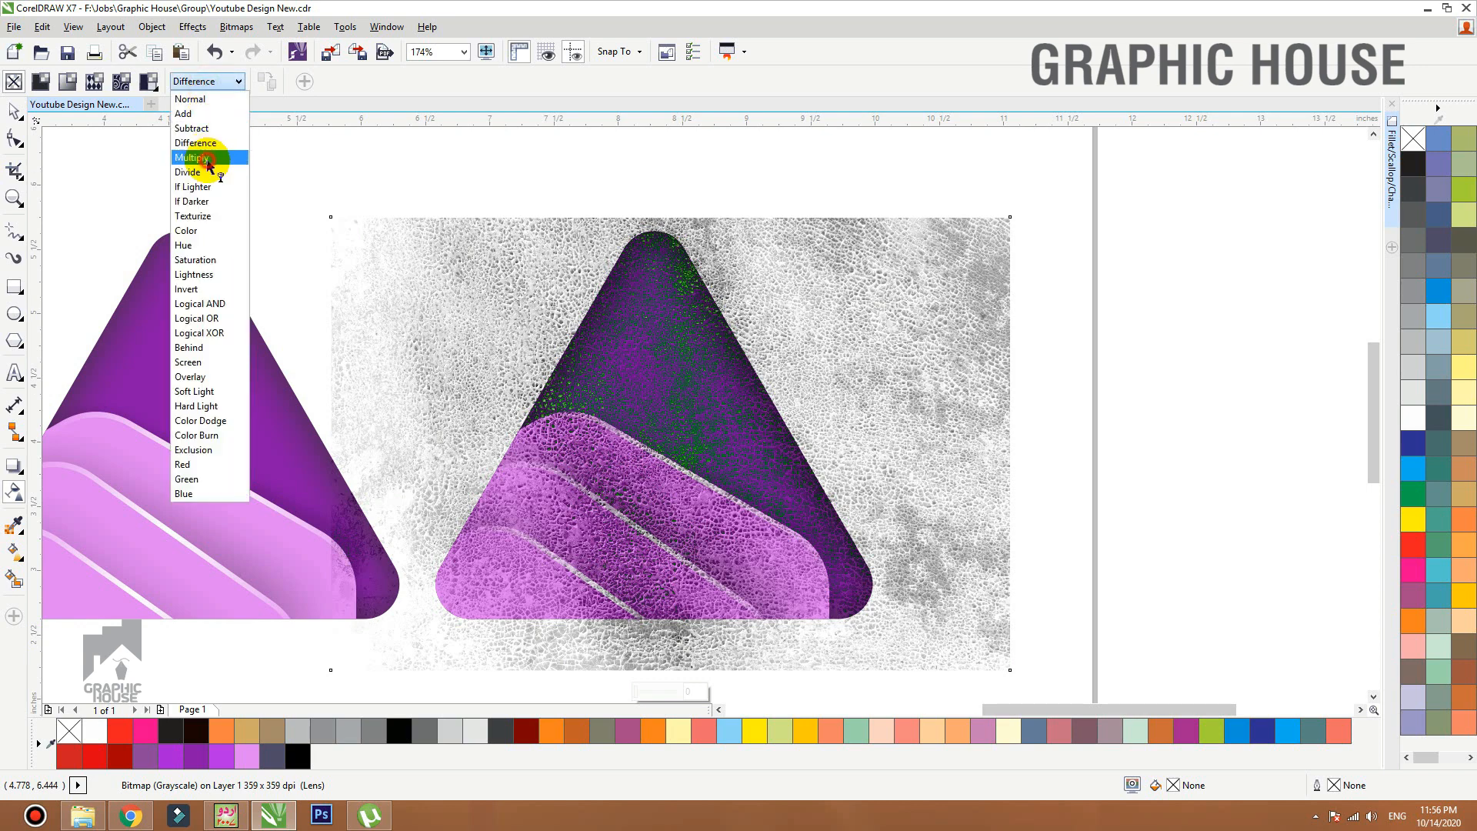
left_click(208, 159)
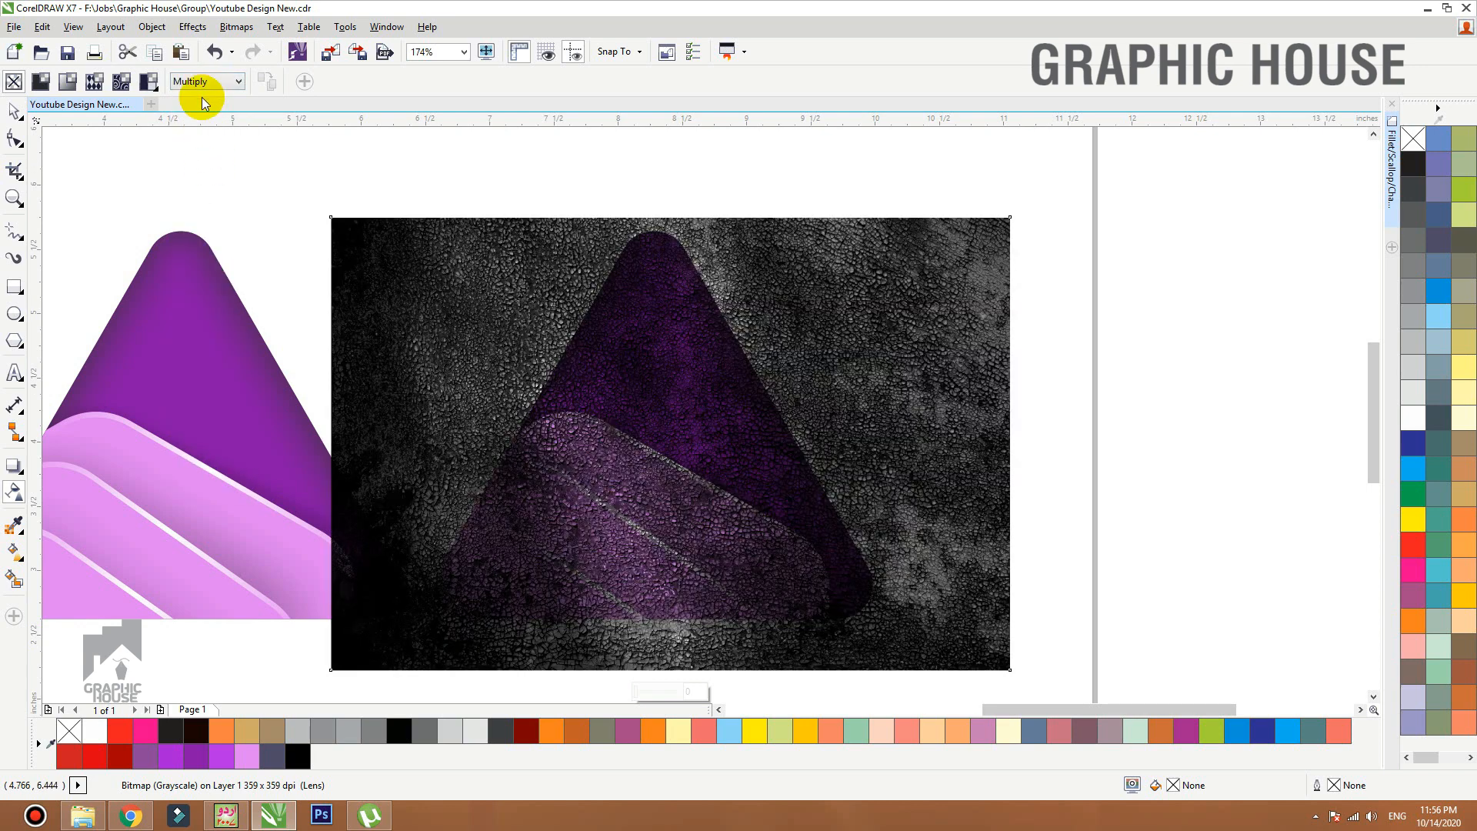
left_click(203, 82)
left_click(198, 175)
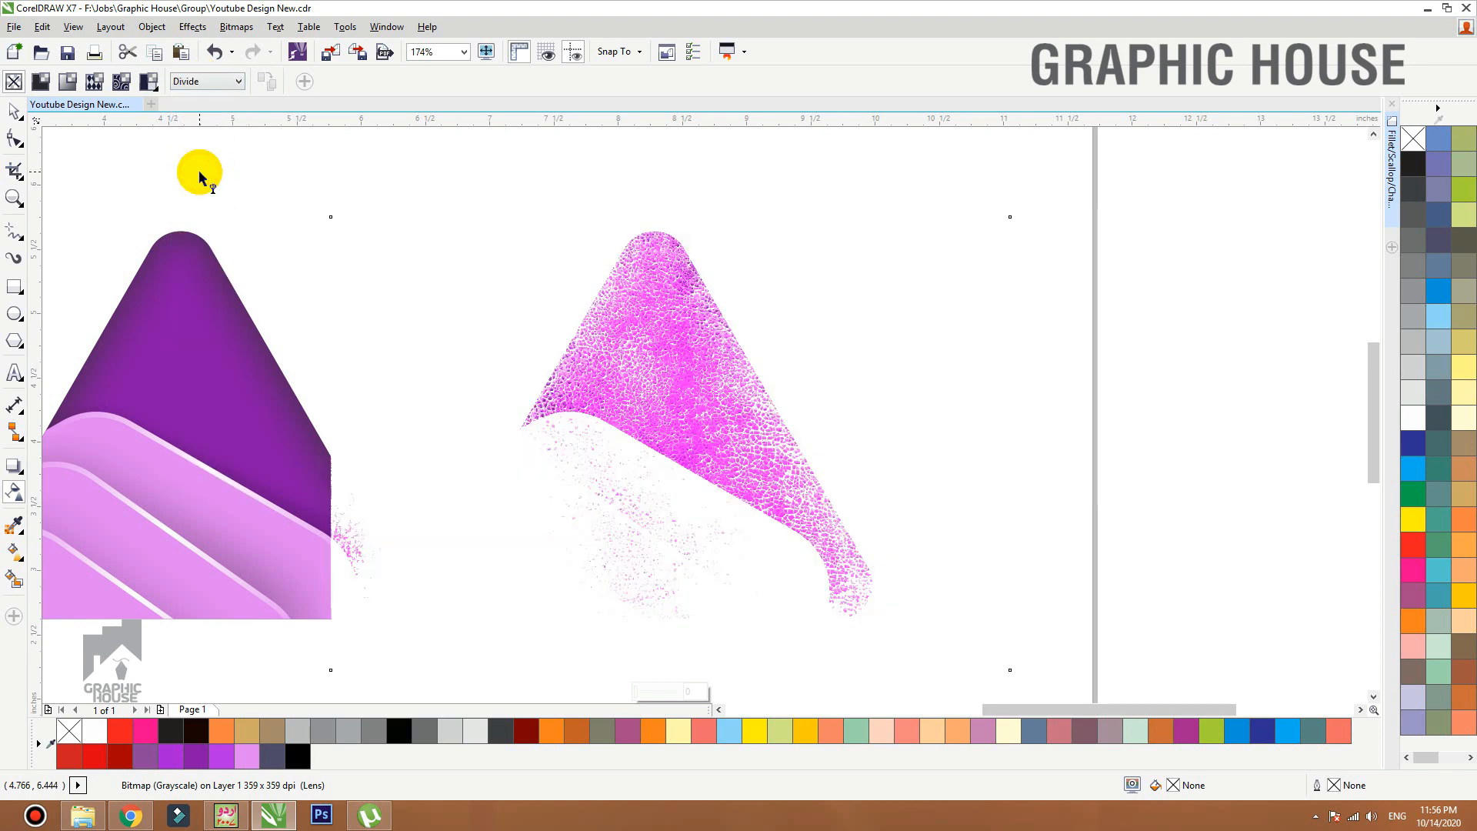
Try the If Lighter, If Darker and Color merge modes on the grayscale texture.
left_click(227, 81)
left_click(206, 185)
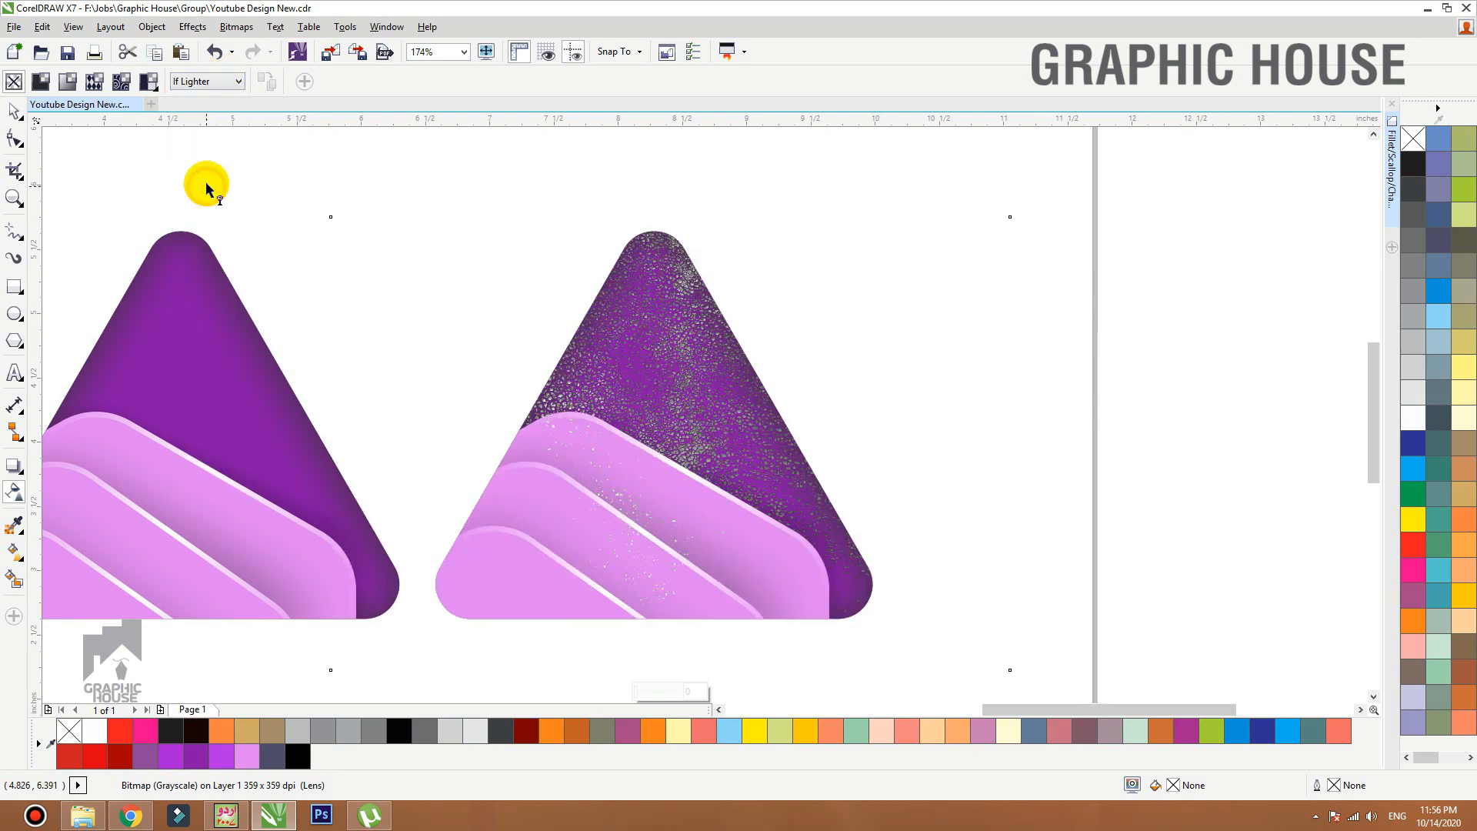
left_click(207, 81)
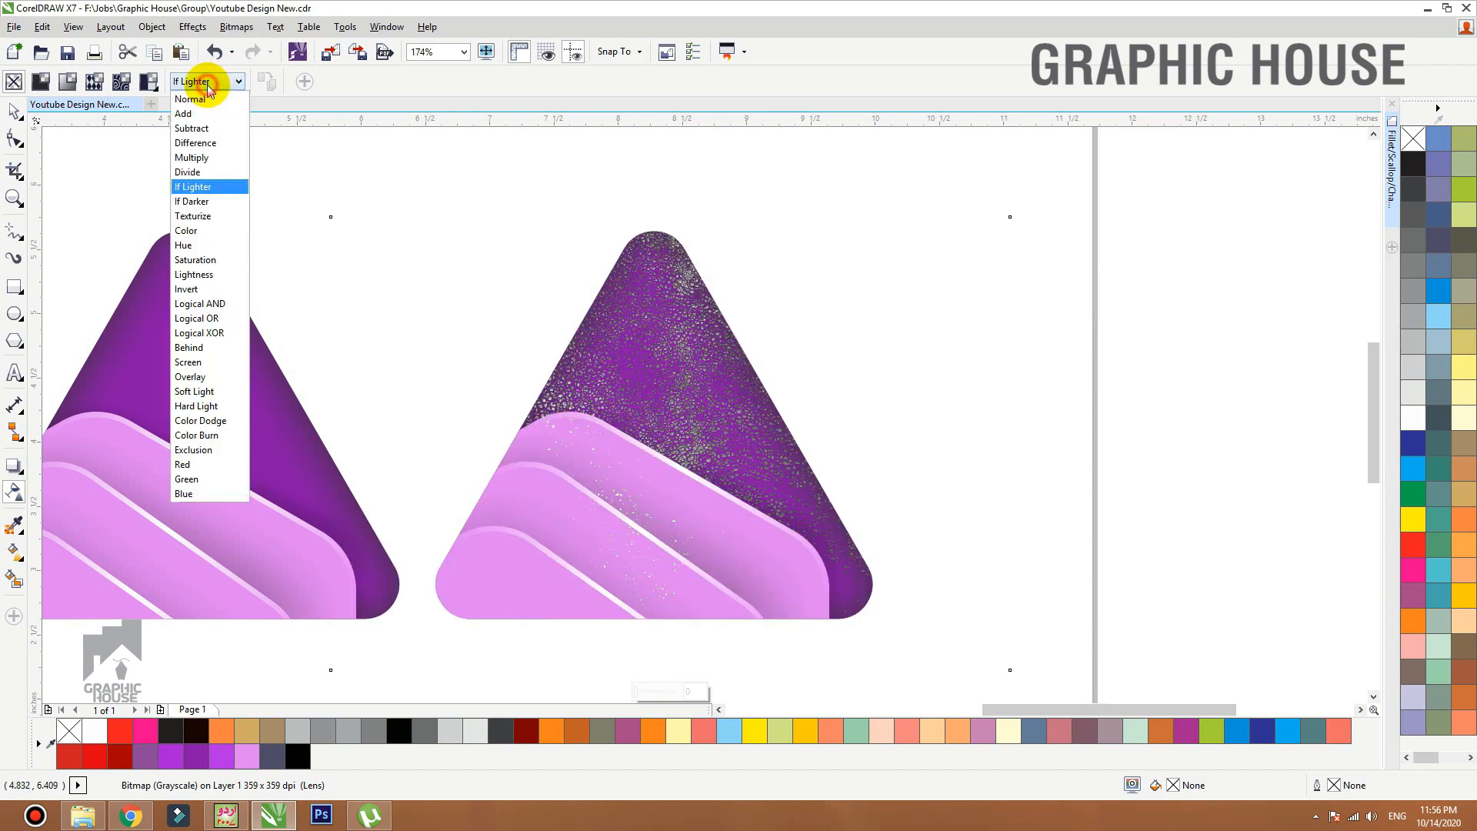
left_click(205, 195)
left_click(196, 83)
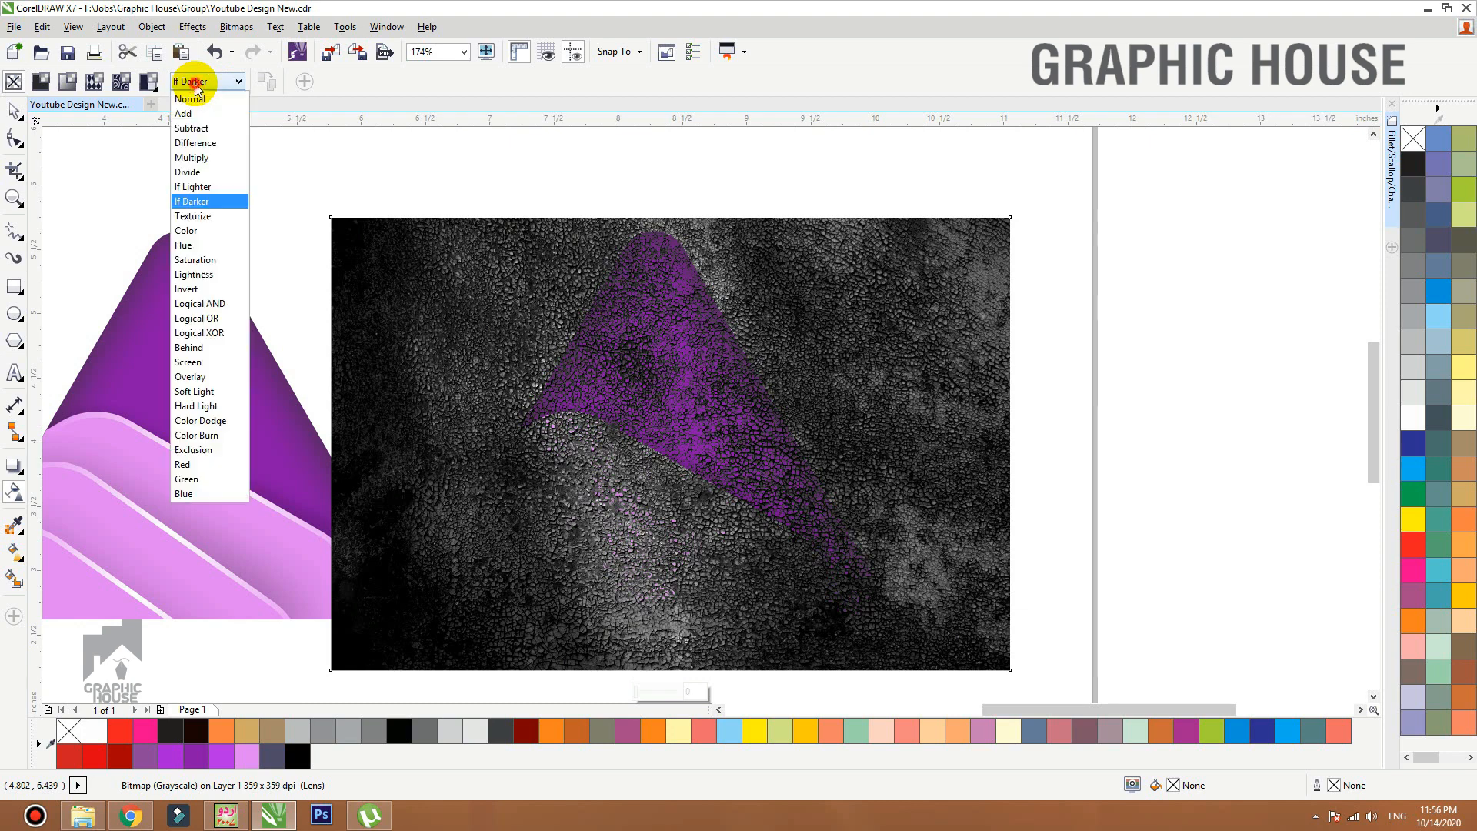
left_click(186, 230)
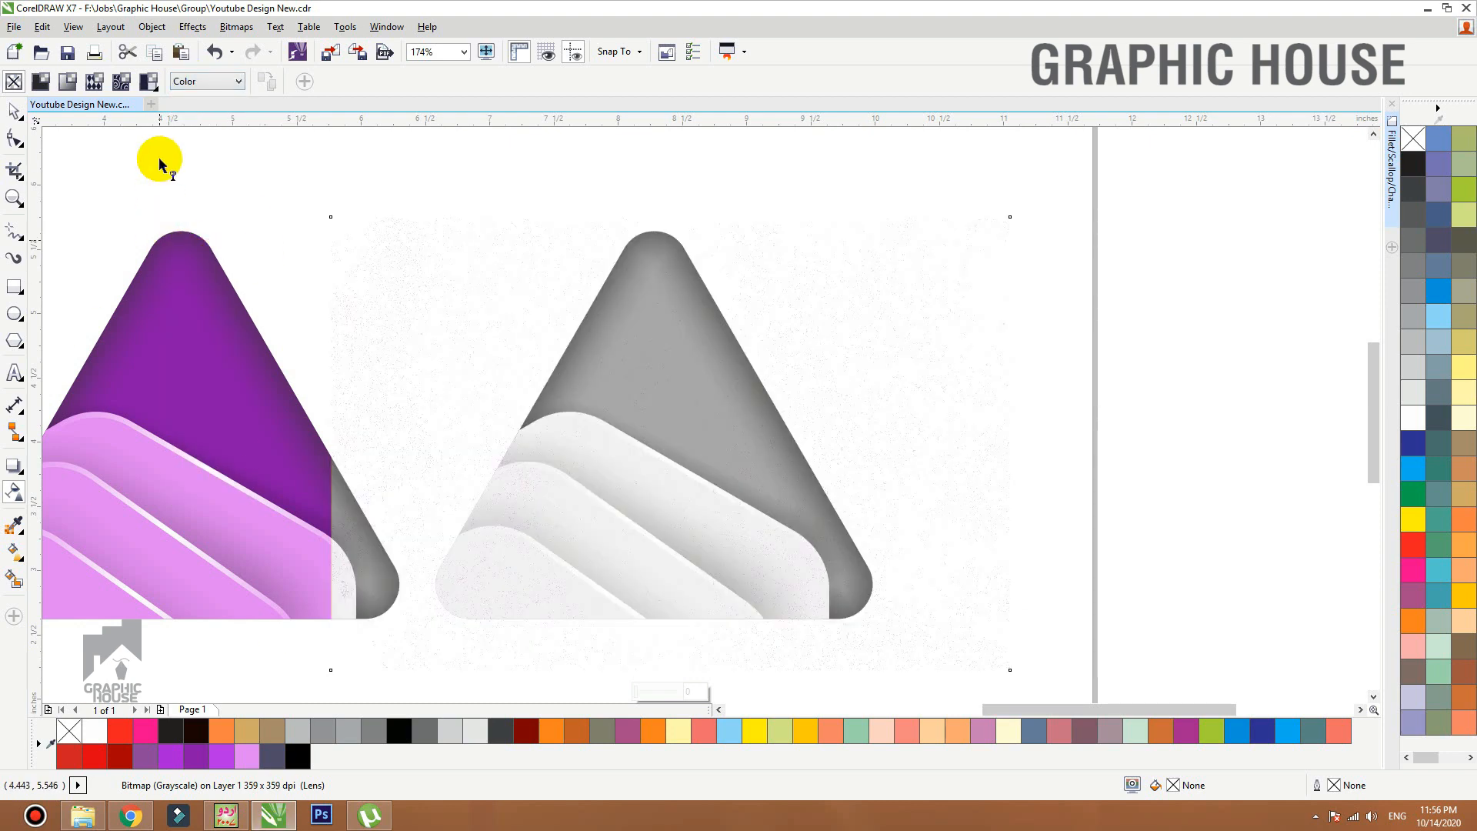
Try the Hue, Lightness, Logical XOR and Behind merge modes on the grayscale texture.
left_click(196, 84)
left_click(188, 243)
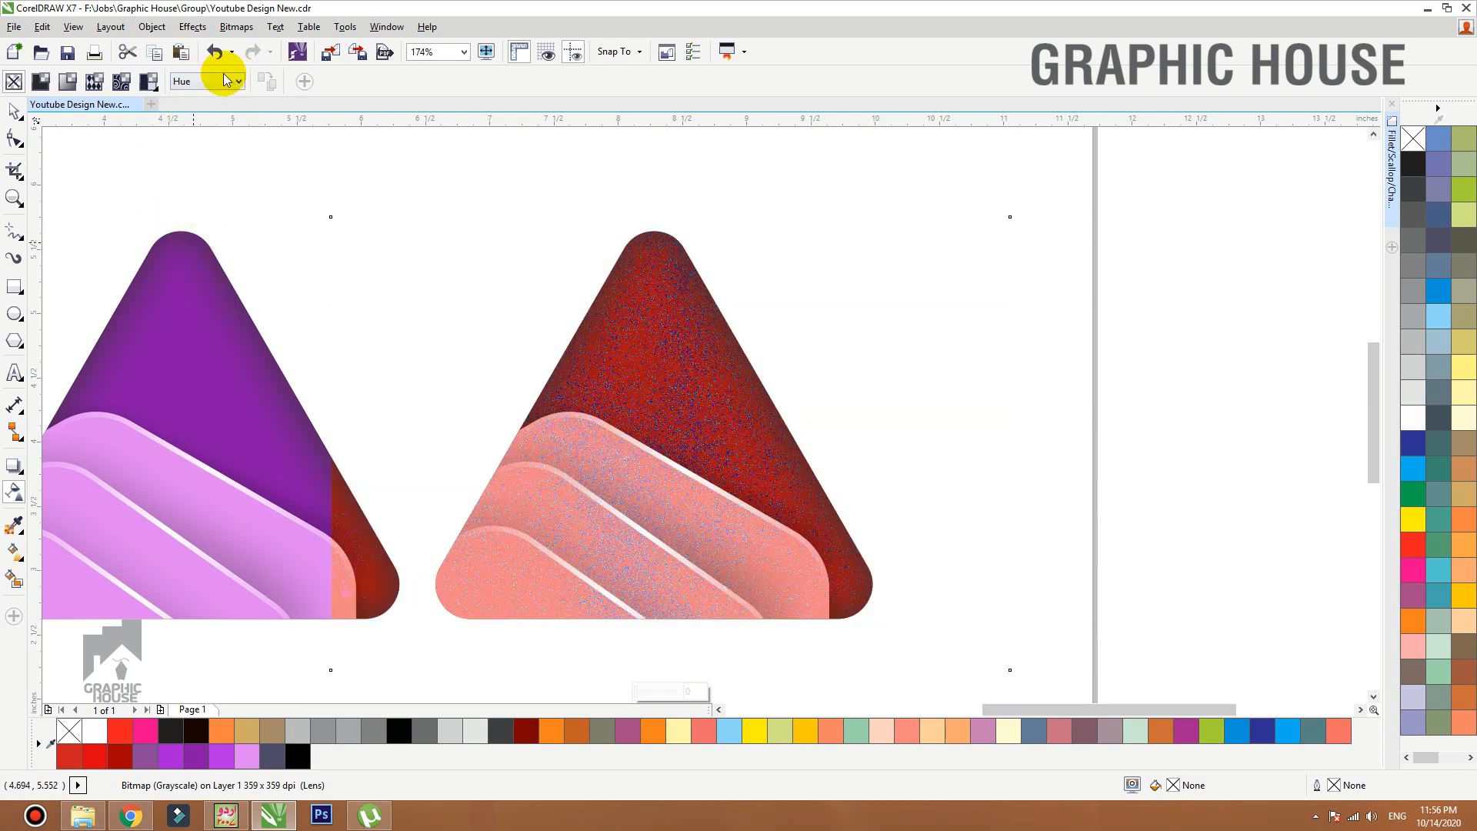
left_click(214, 78)
left_click(194, 269)
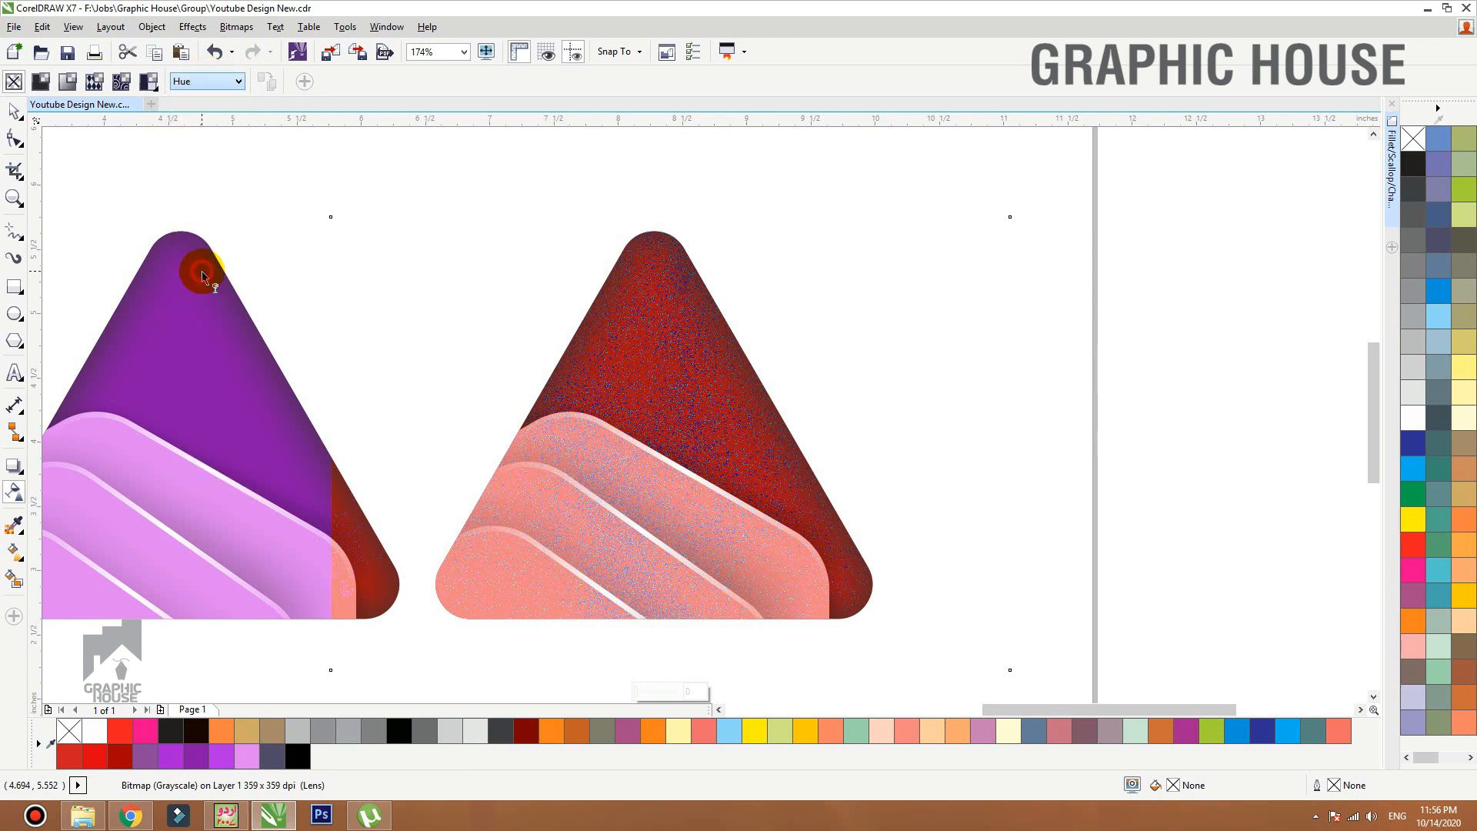
left_click(200, 81)
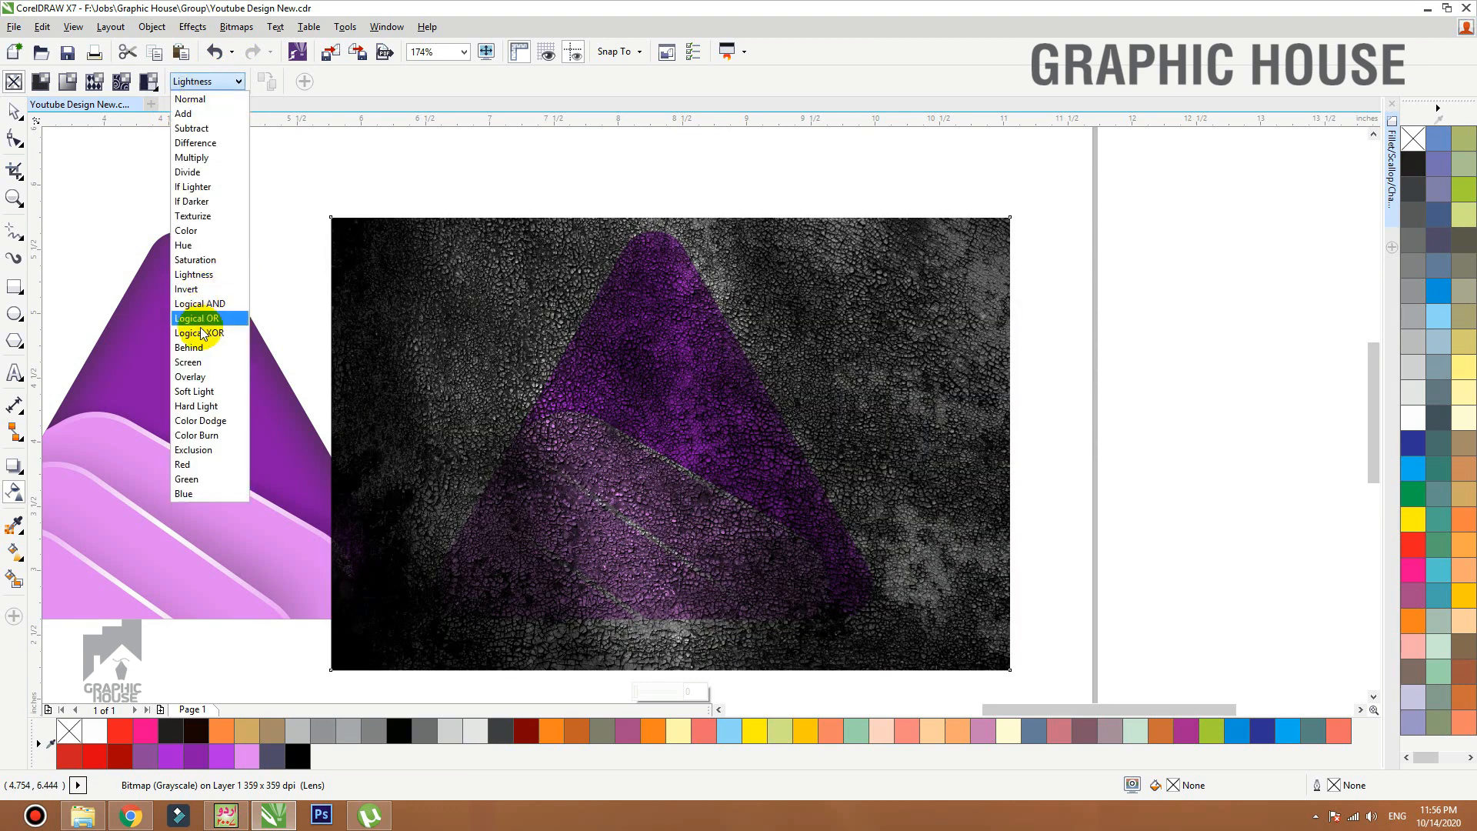
left_click(202, 333)
left_click(225, 81)
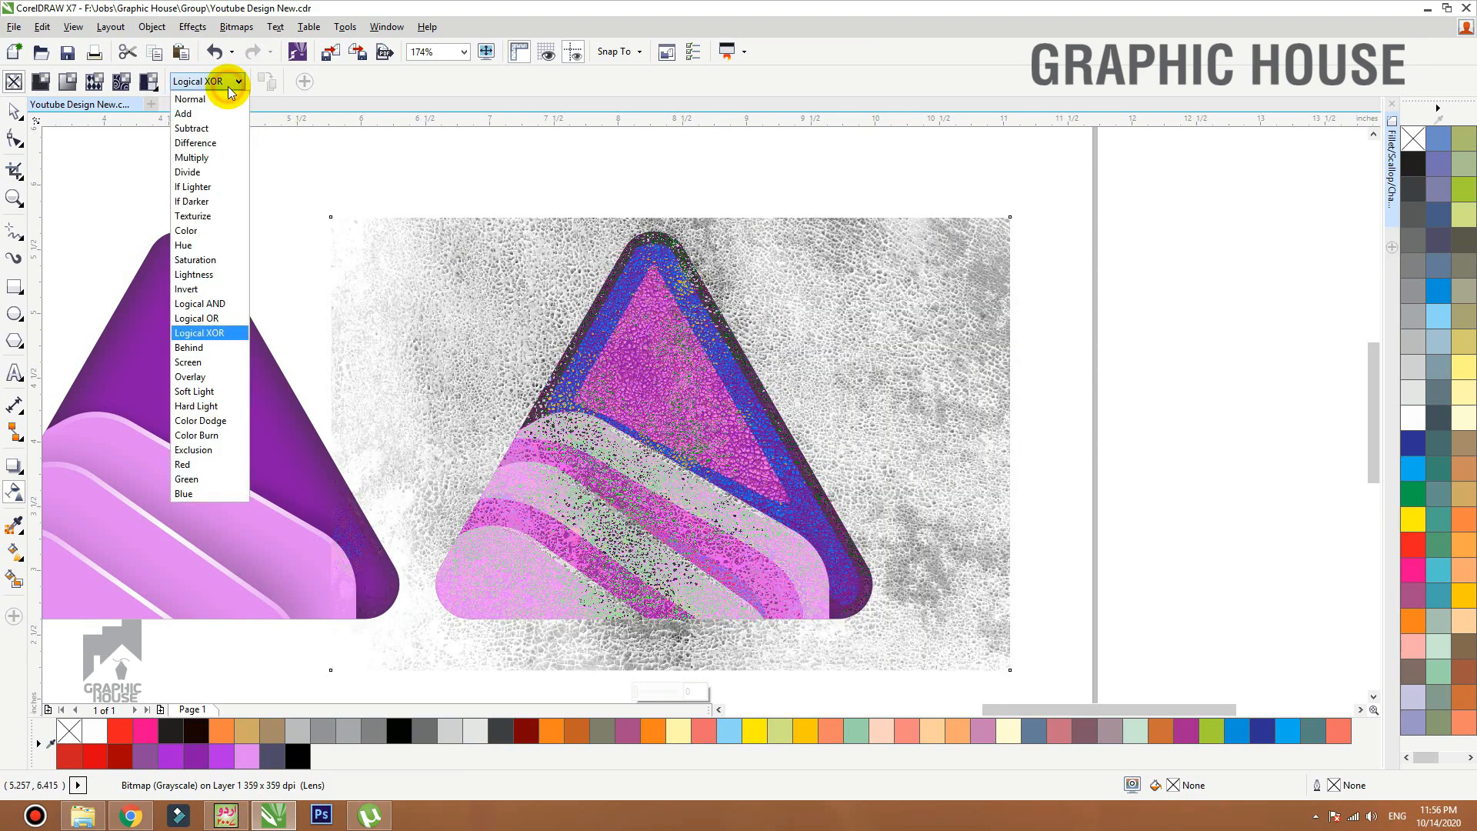
left_click(218, 350)
Try the Overlay, Hard Light and Color Dodge merge modes on the grayscale crackle texture.
left_click(189, 80)
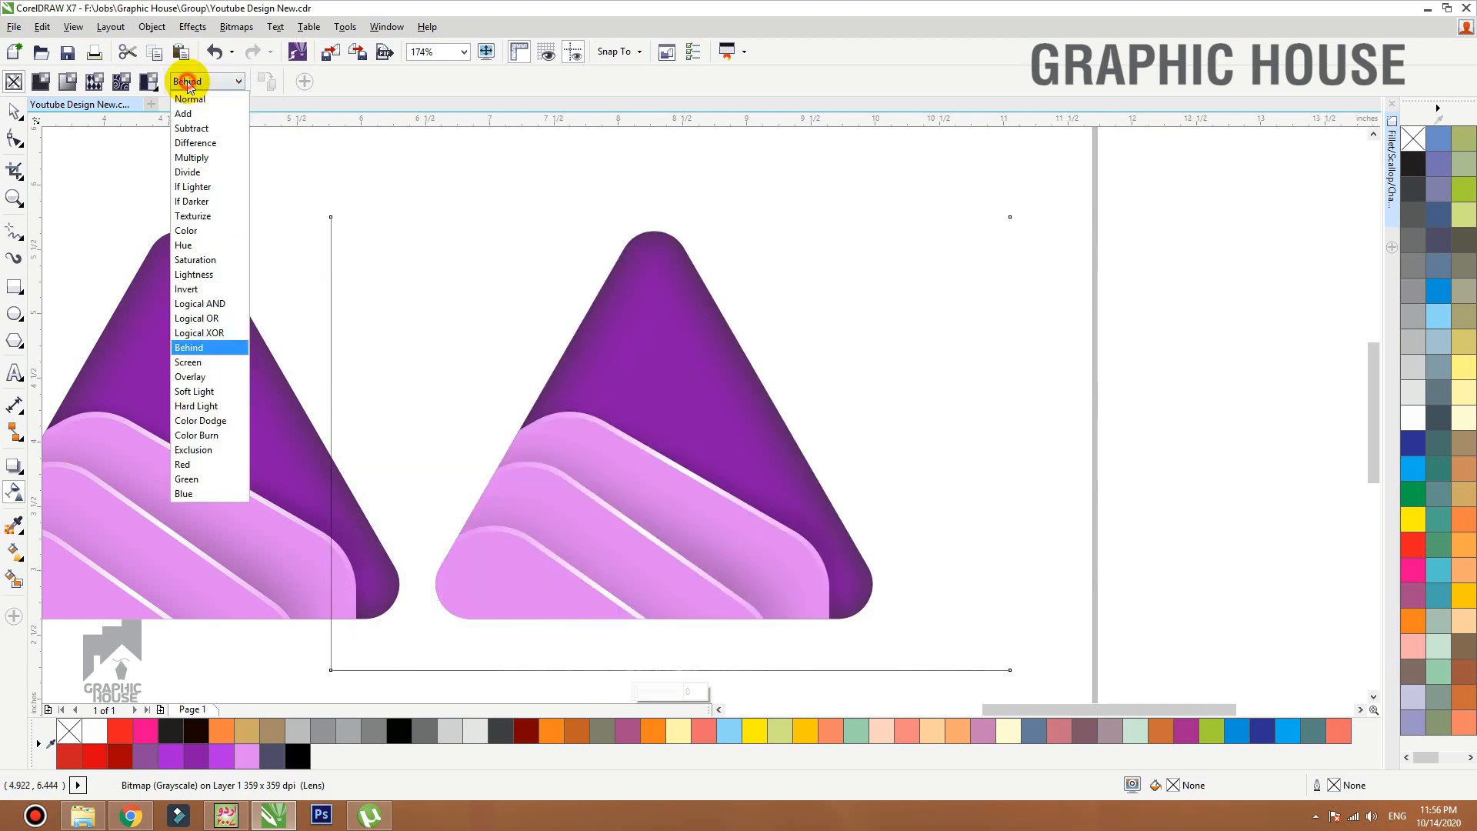
left_click(194, 376)
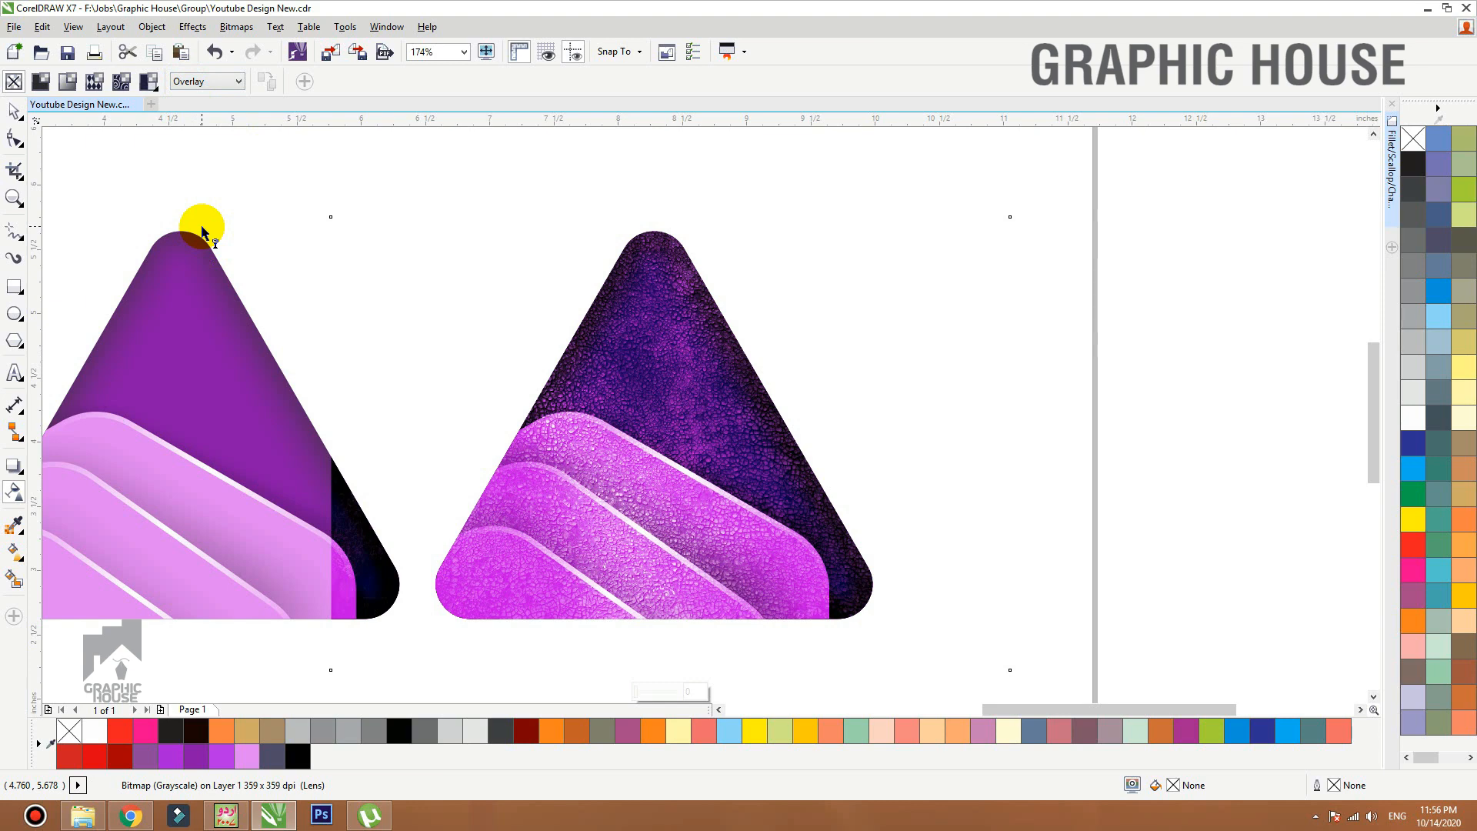
left_click(201, 82)
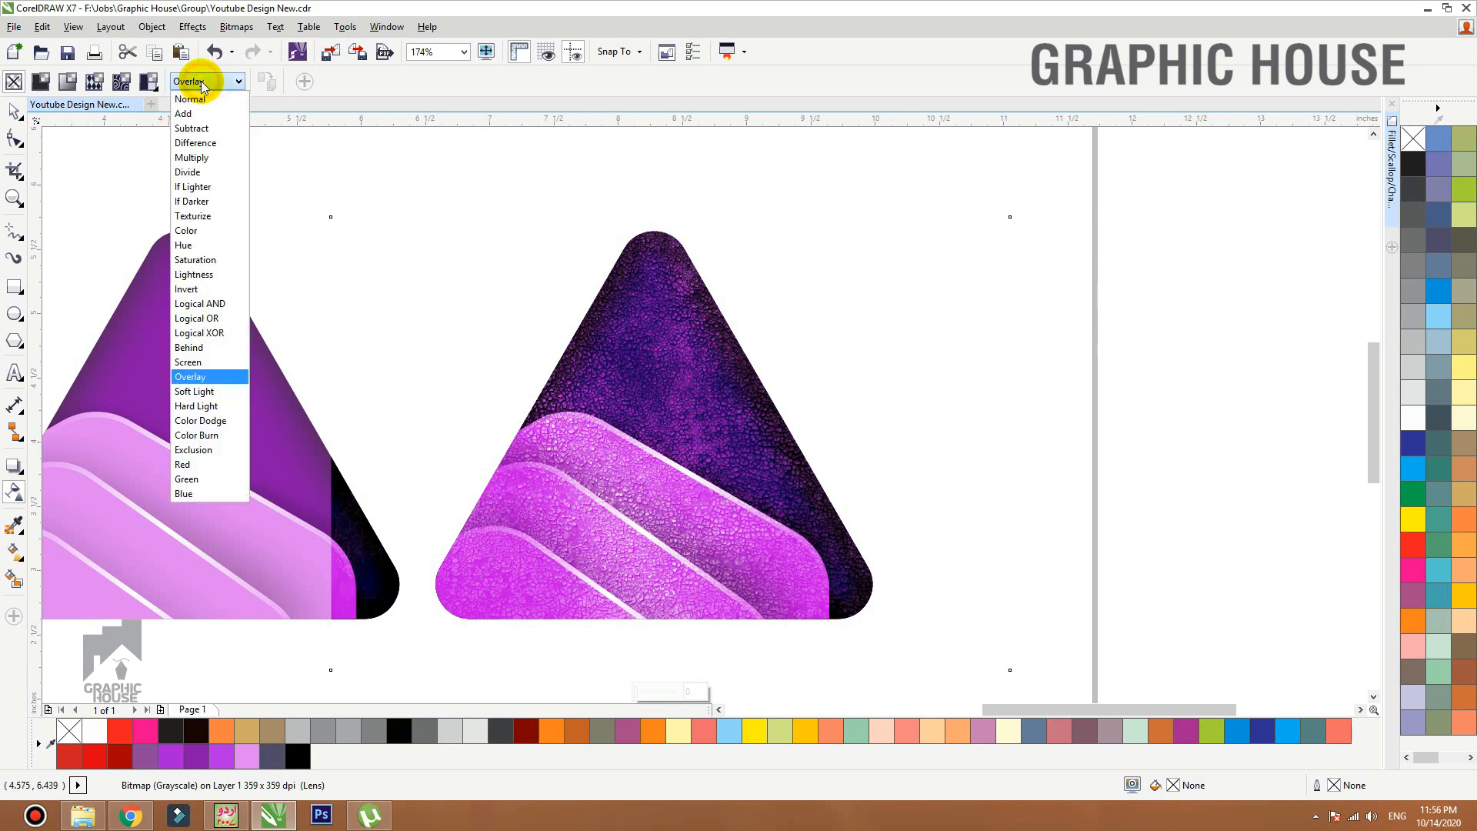
left_click(199, 406)
left_click(204, 81)
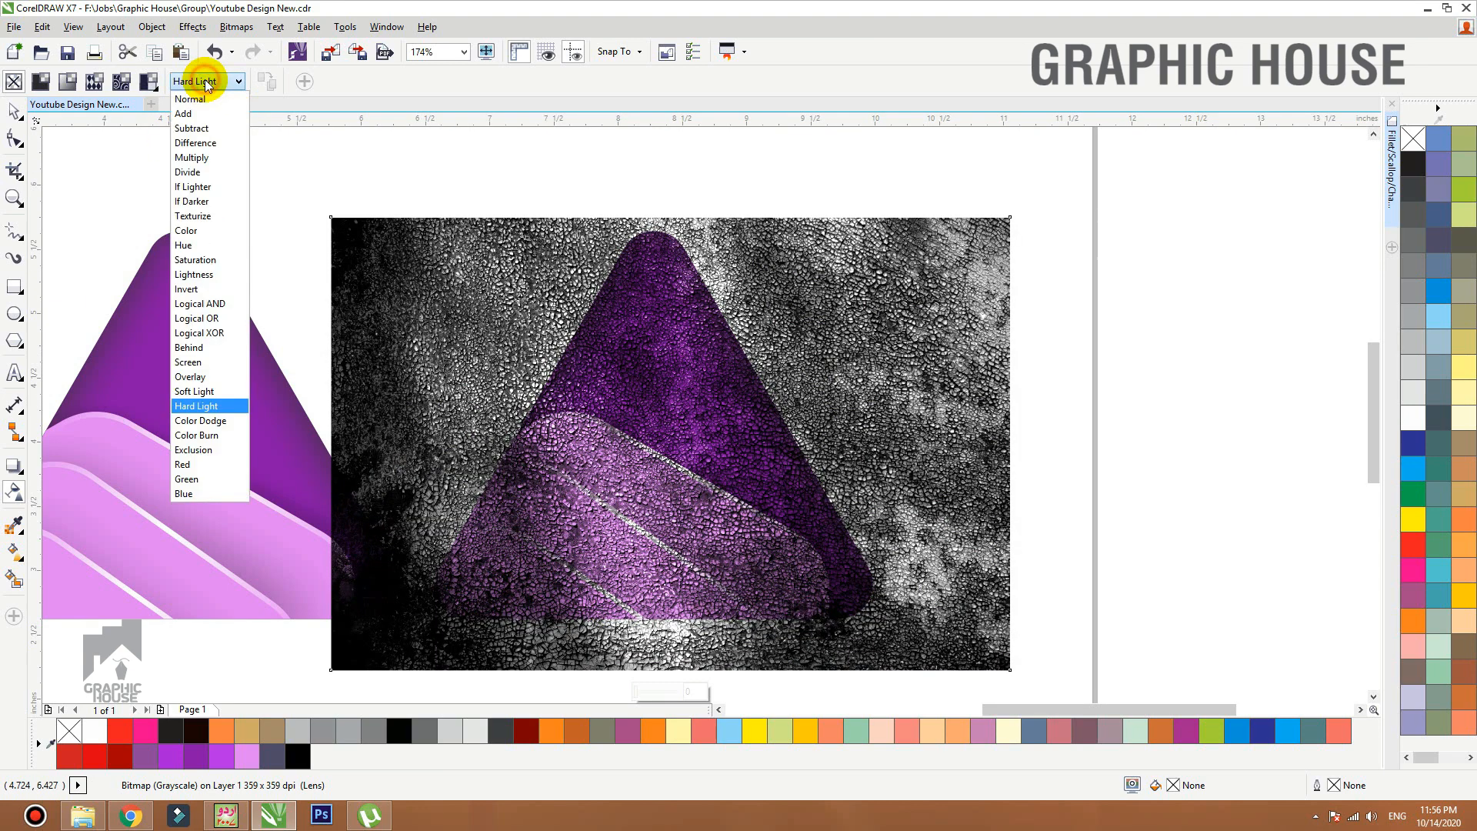
left_click(205, 423)
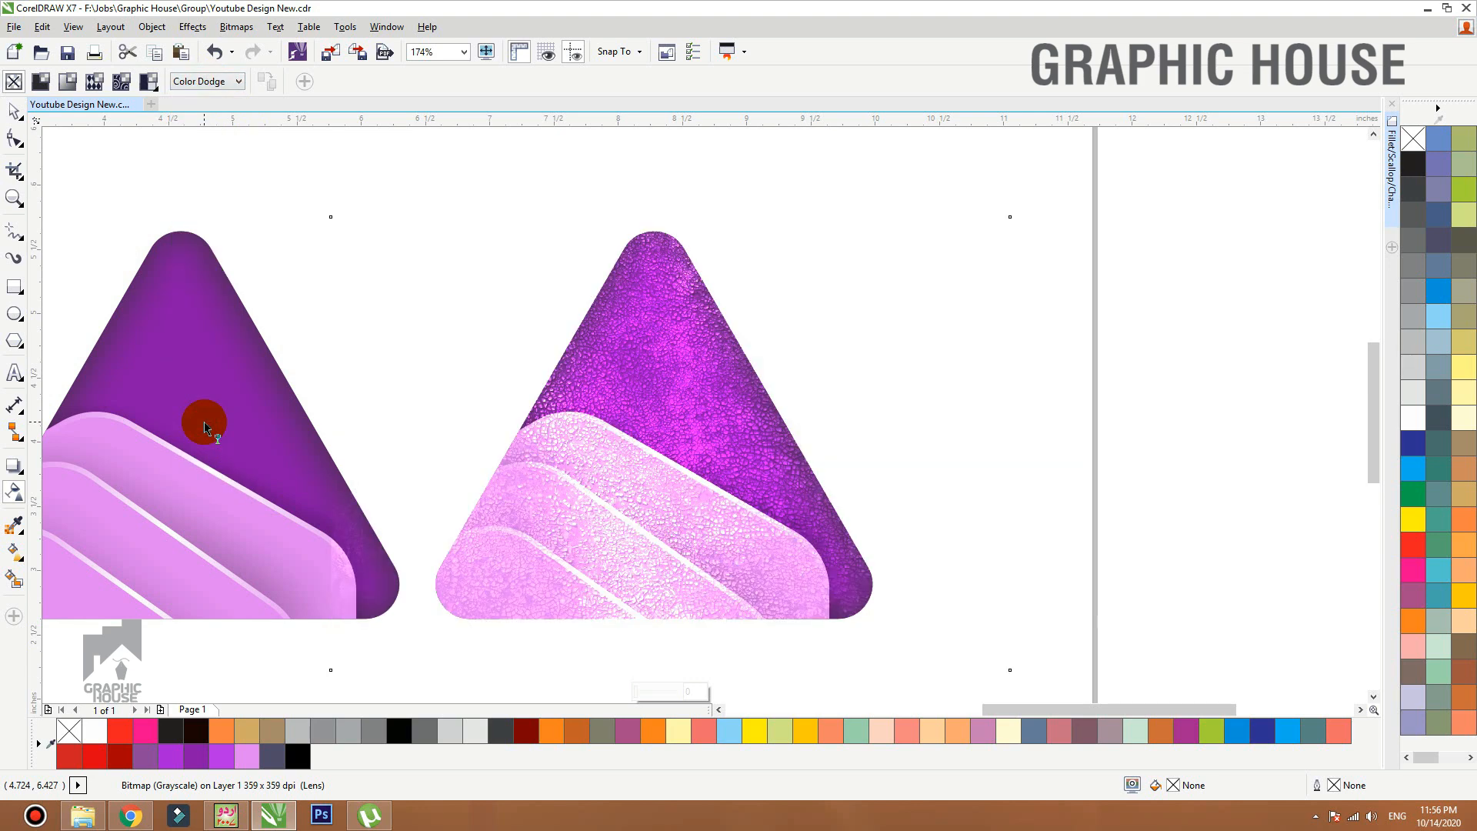
Set the crackle texture's merge mode to Overlay and PowerClip it inside the duplicate triangle.
left_click(206, 81)
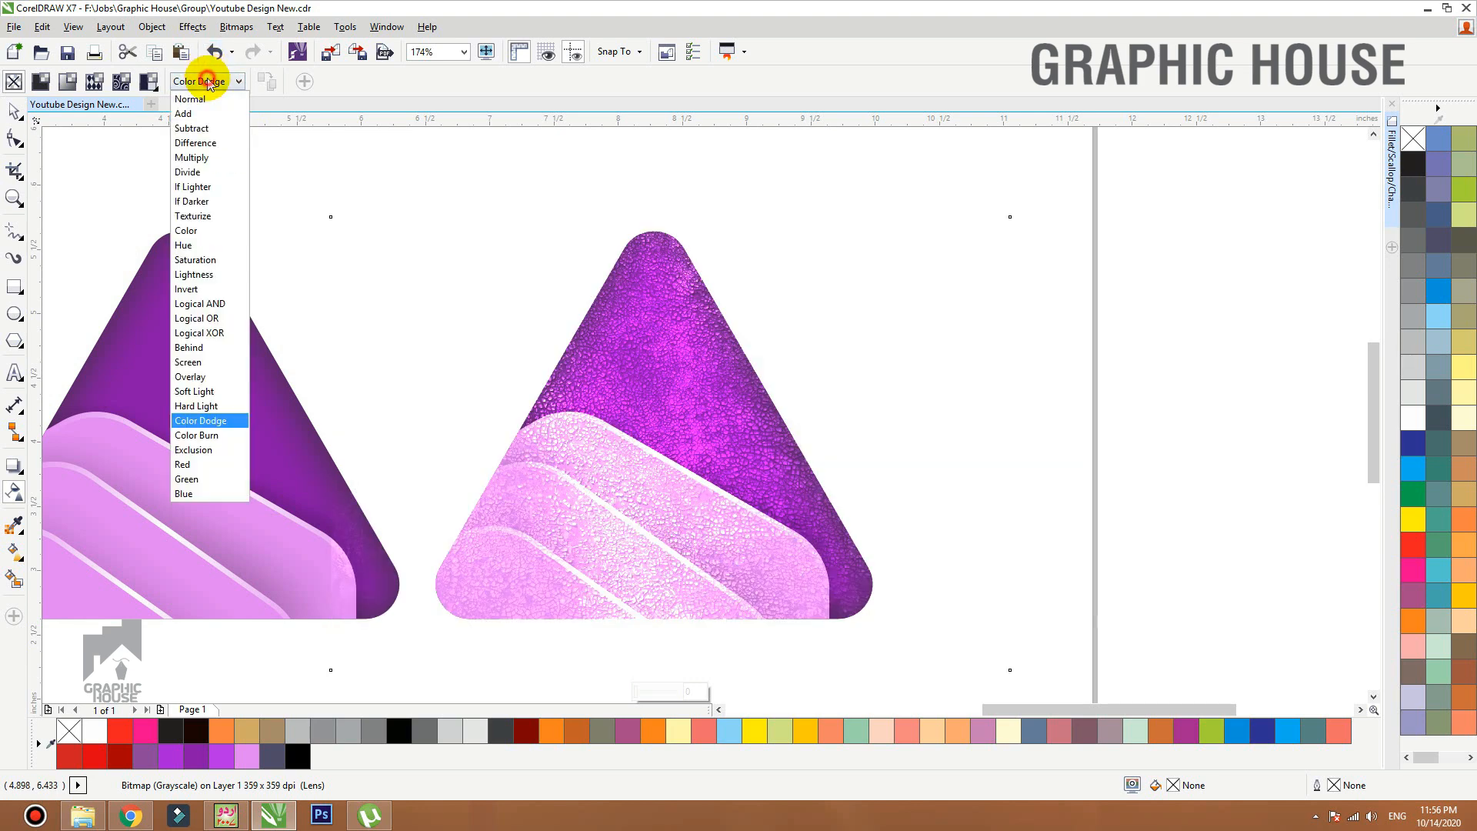
left_click(208, 392)
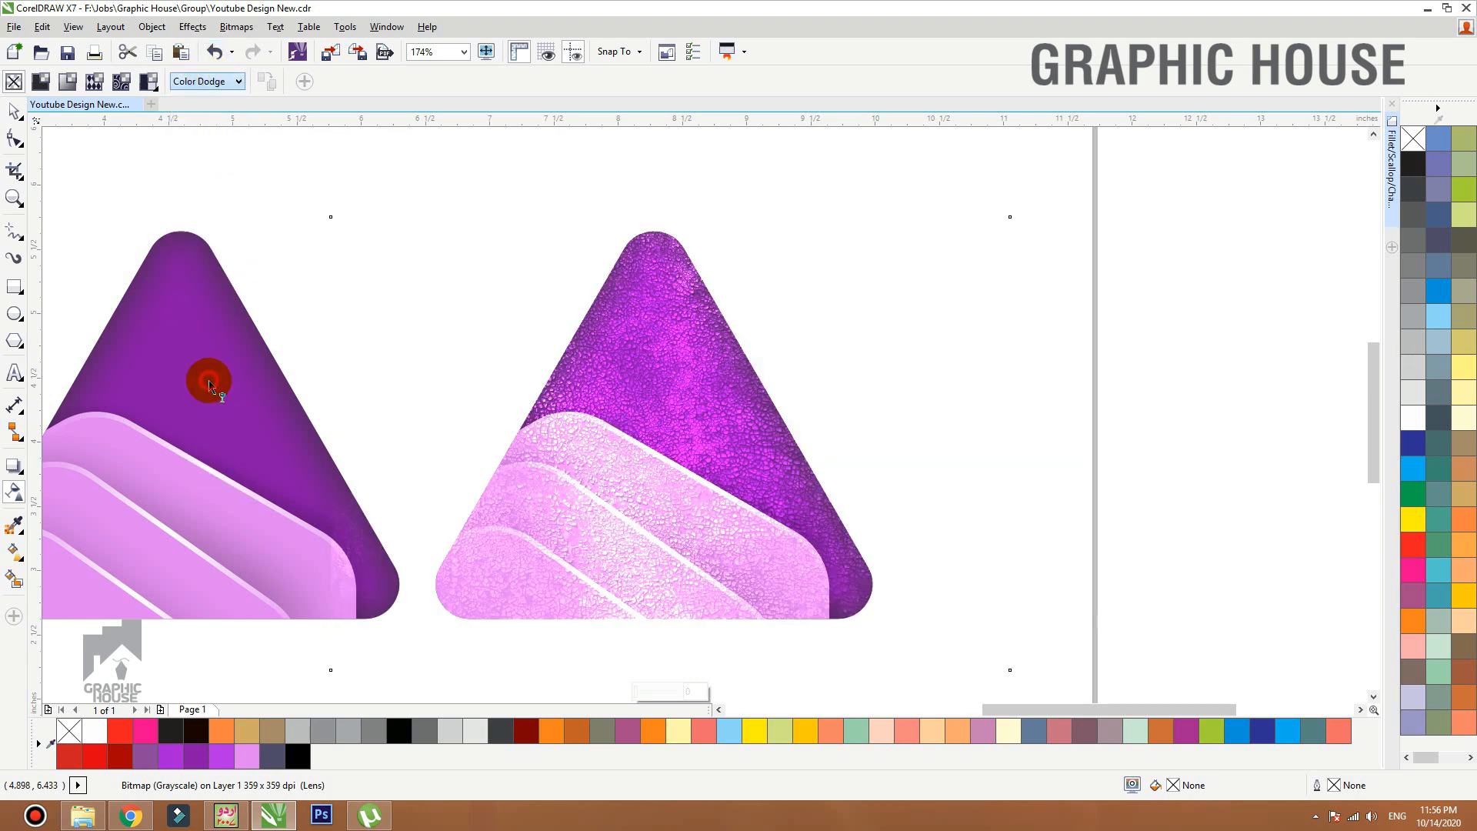
left_click(16, 112)
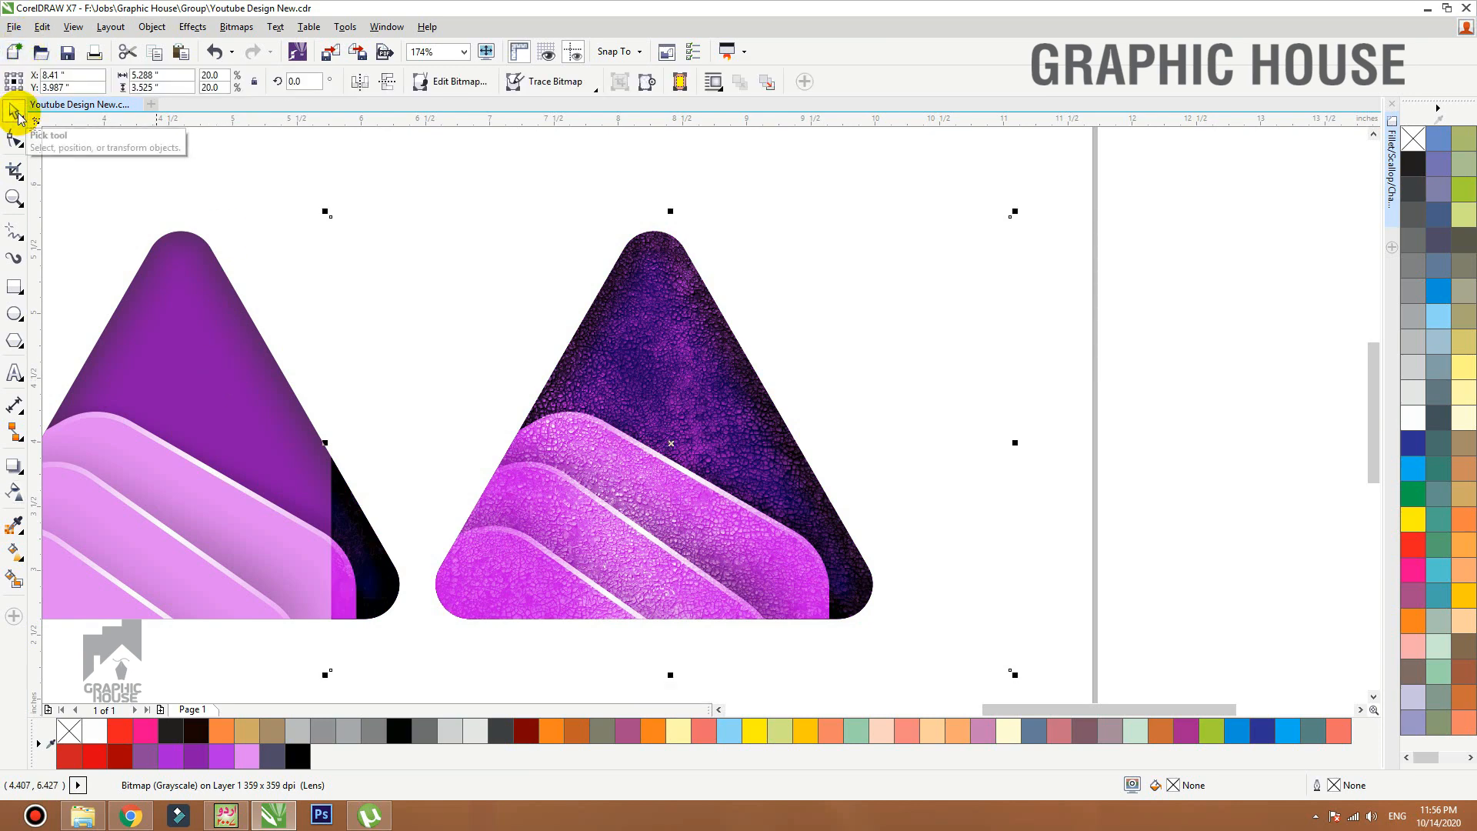
key("ctrl+1")
left_click(751, 477)
left_click(819, 562)
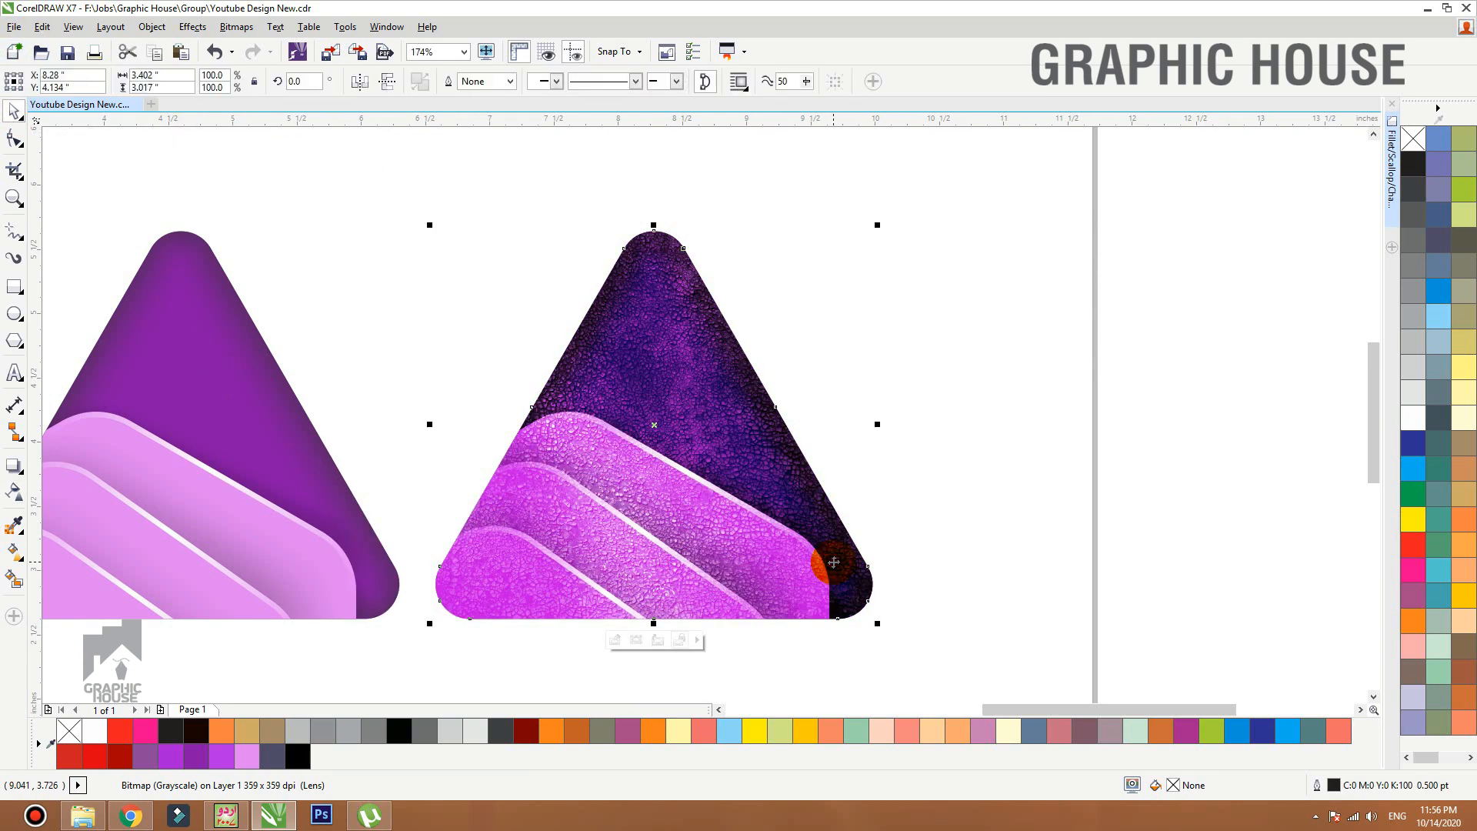
Send the crackle texture to the back of the duplicate triangle's PowerClip contents, behind the hexagon layers.
left_click(823, 560, "ctrl")
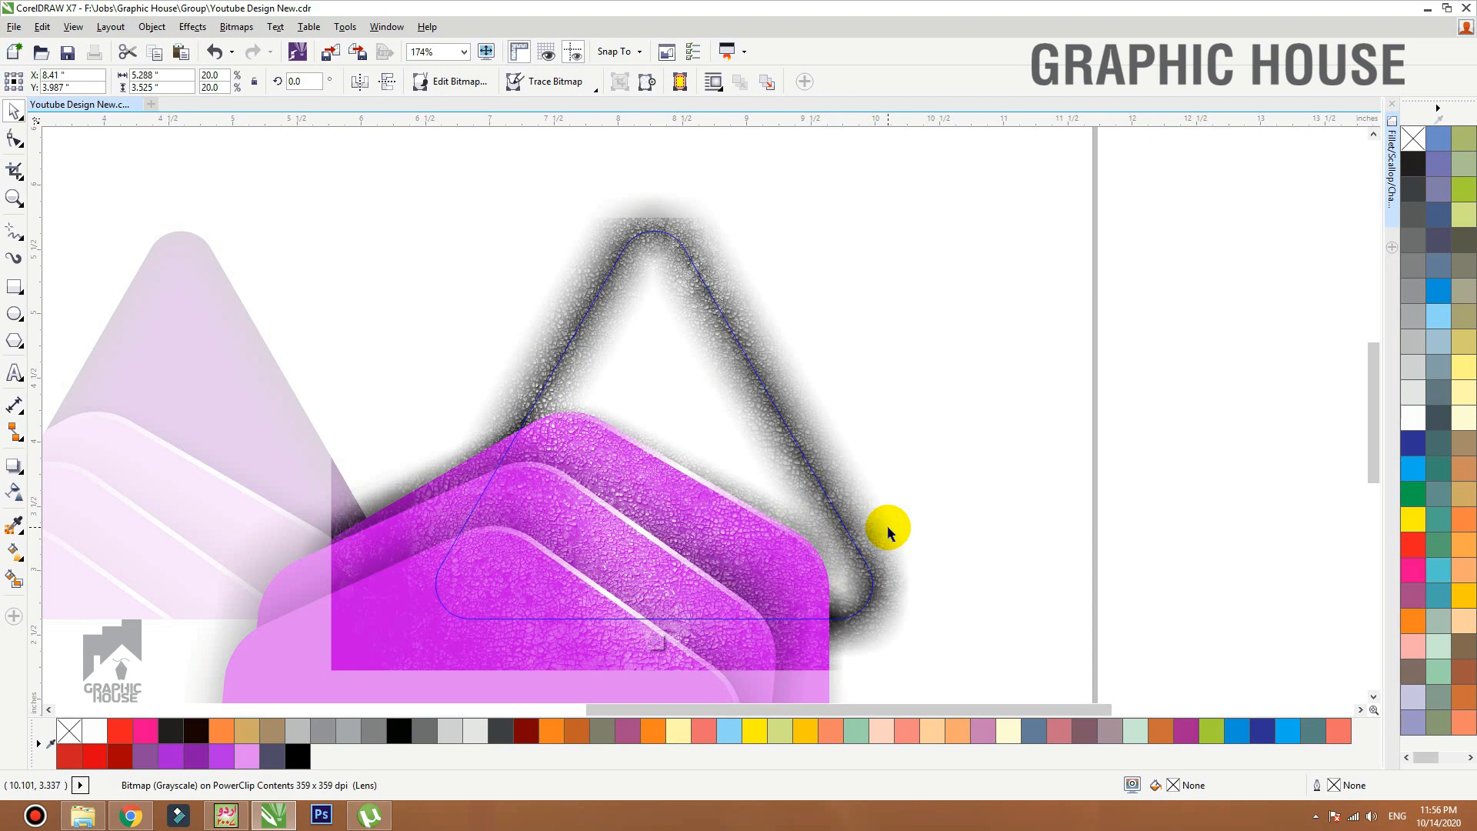
key("shift+Page_Down")
scroll(671, 496, "down", 2)
left_click(988, 395, "ctrl")
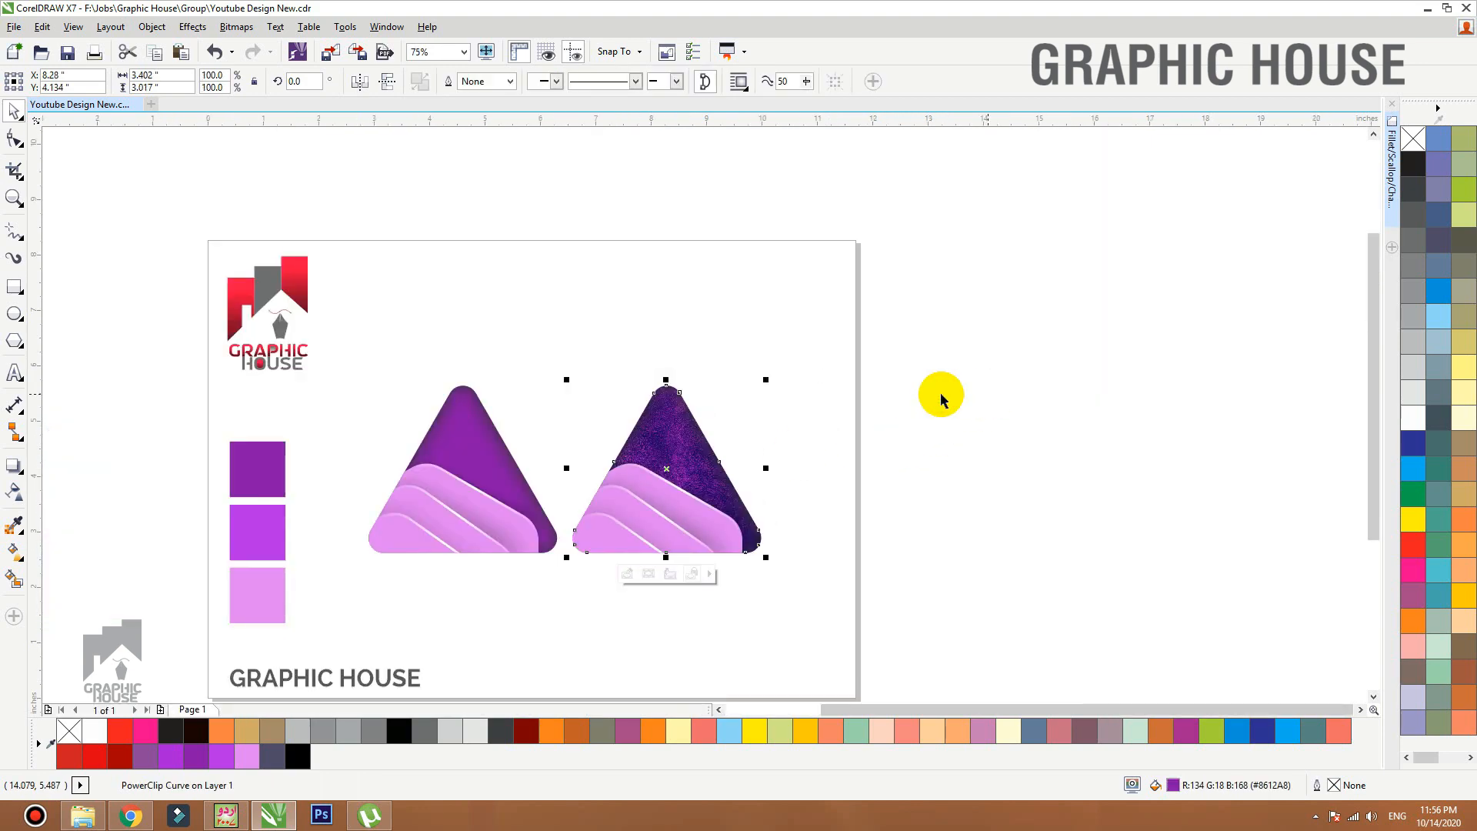
scroll(748, 402, "up", 3)
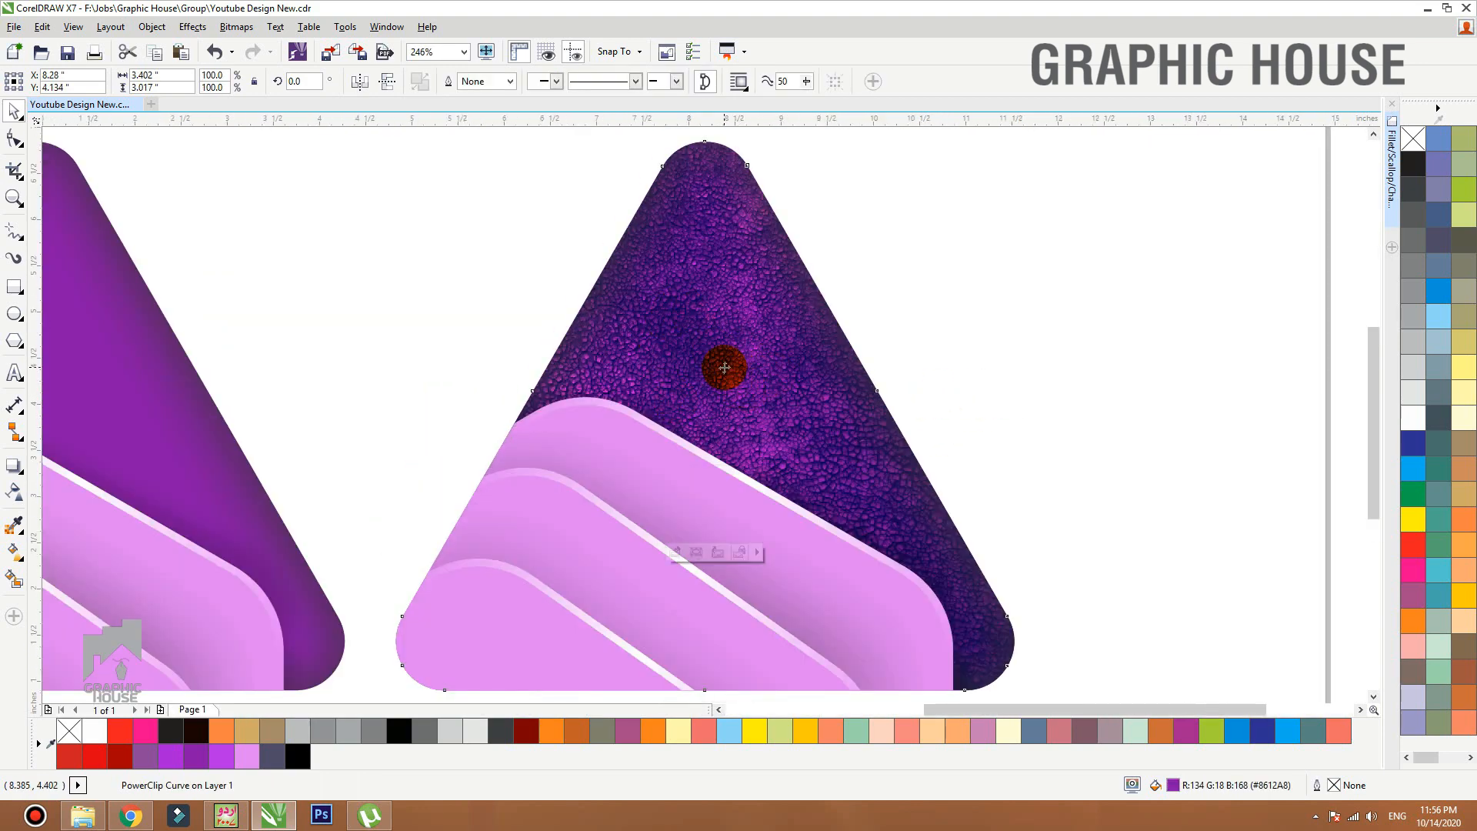
scroll(725, 368, "down", 3)
Bring the crackle texture to the front of the duplicate triangle's PowerClip contents, over the hexagon layers.
left_click(744, 349, "ctrl")
left_click(827, 363)
scroll(862, 357, "down", 2)
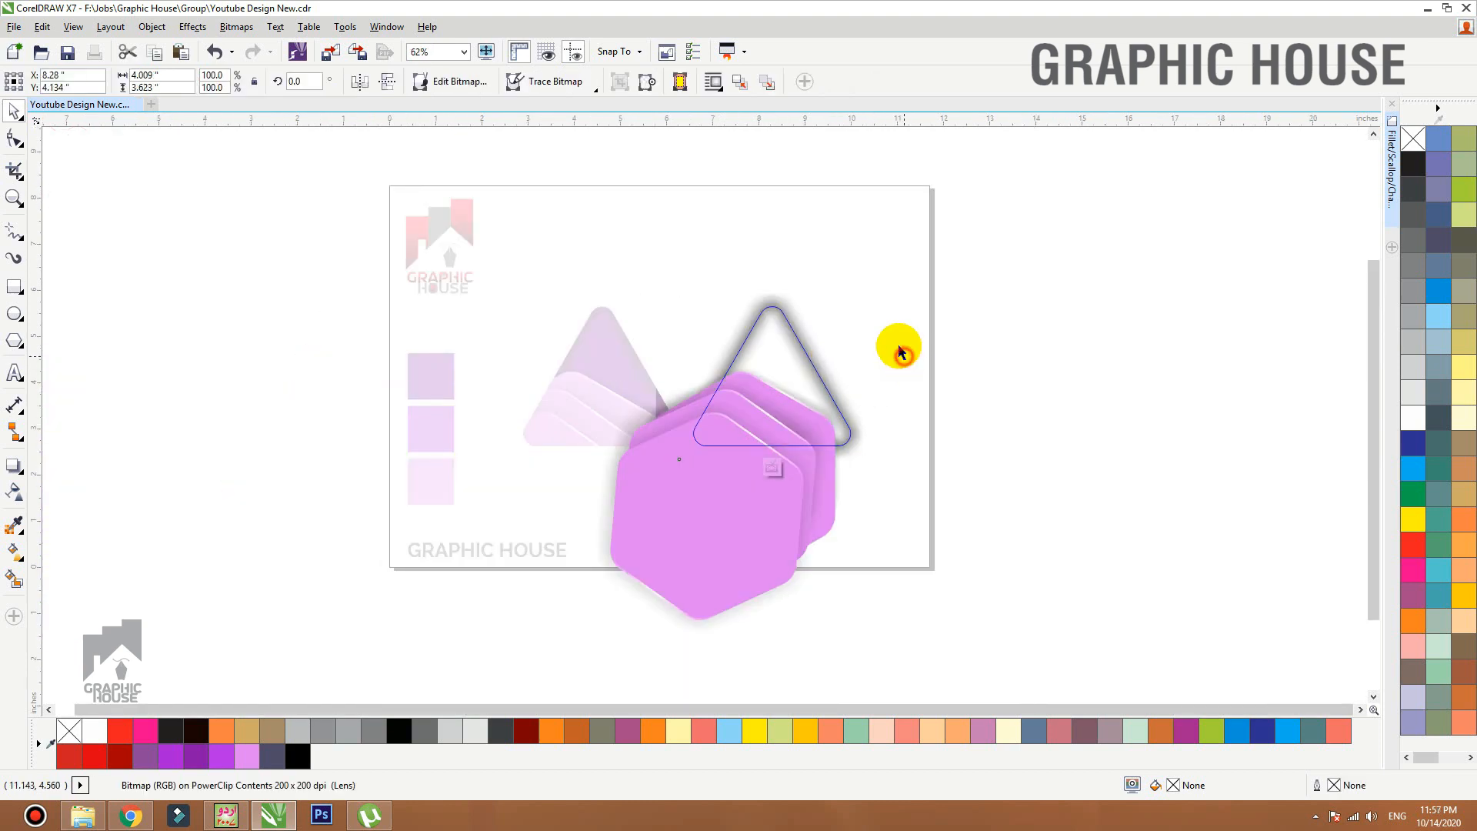
left_click(897, 345)
key("shift+Page_Up")
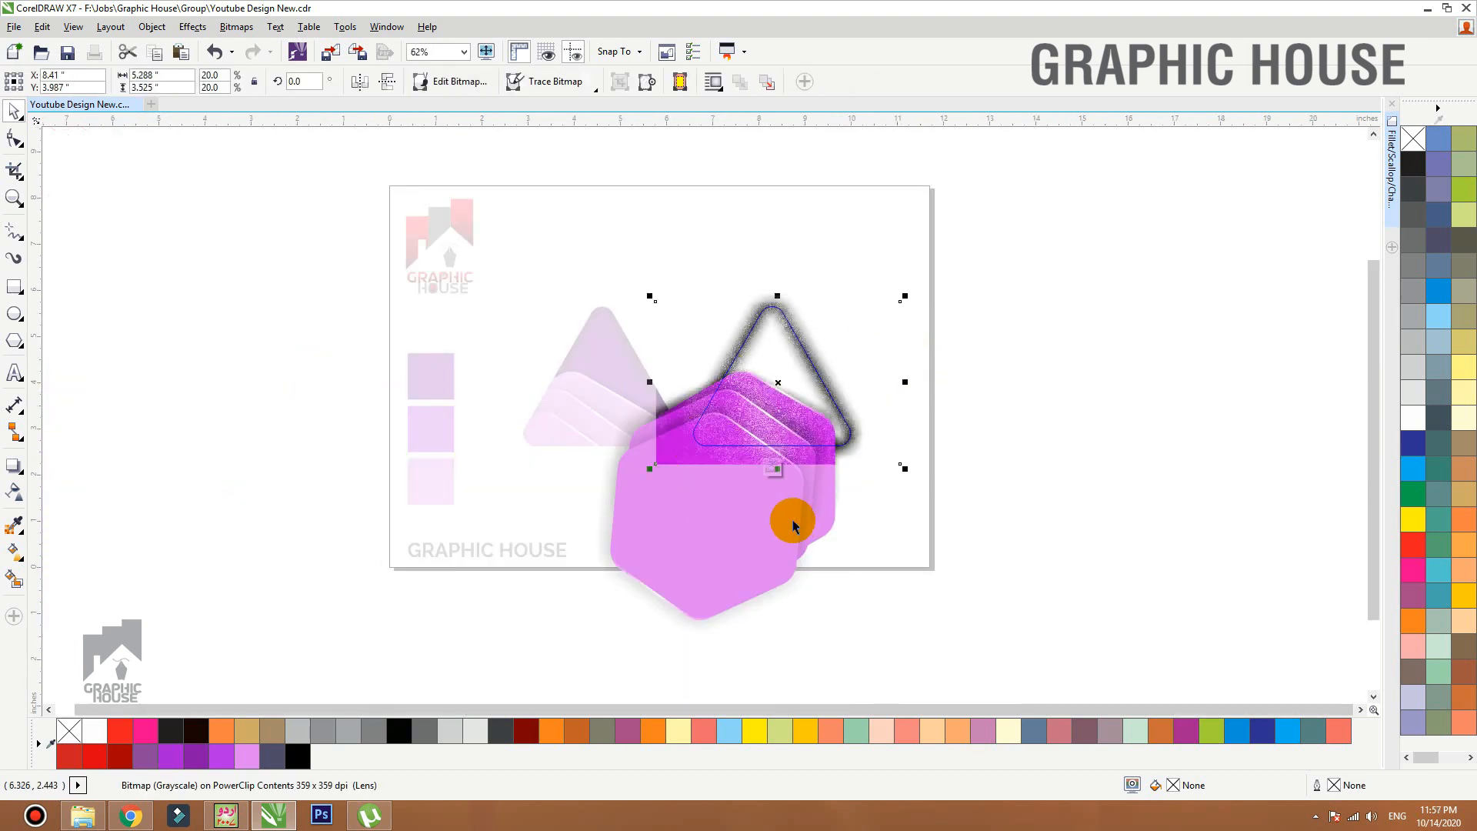
left_click(1039, 432, "ctrl")
key("shift+F2")
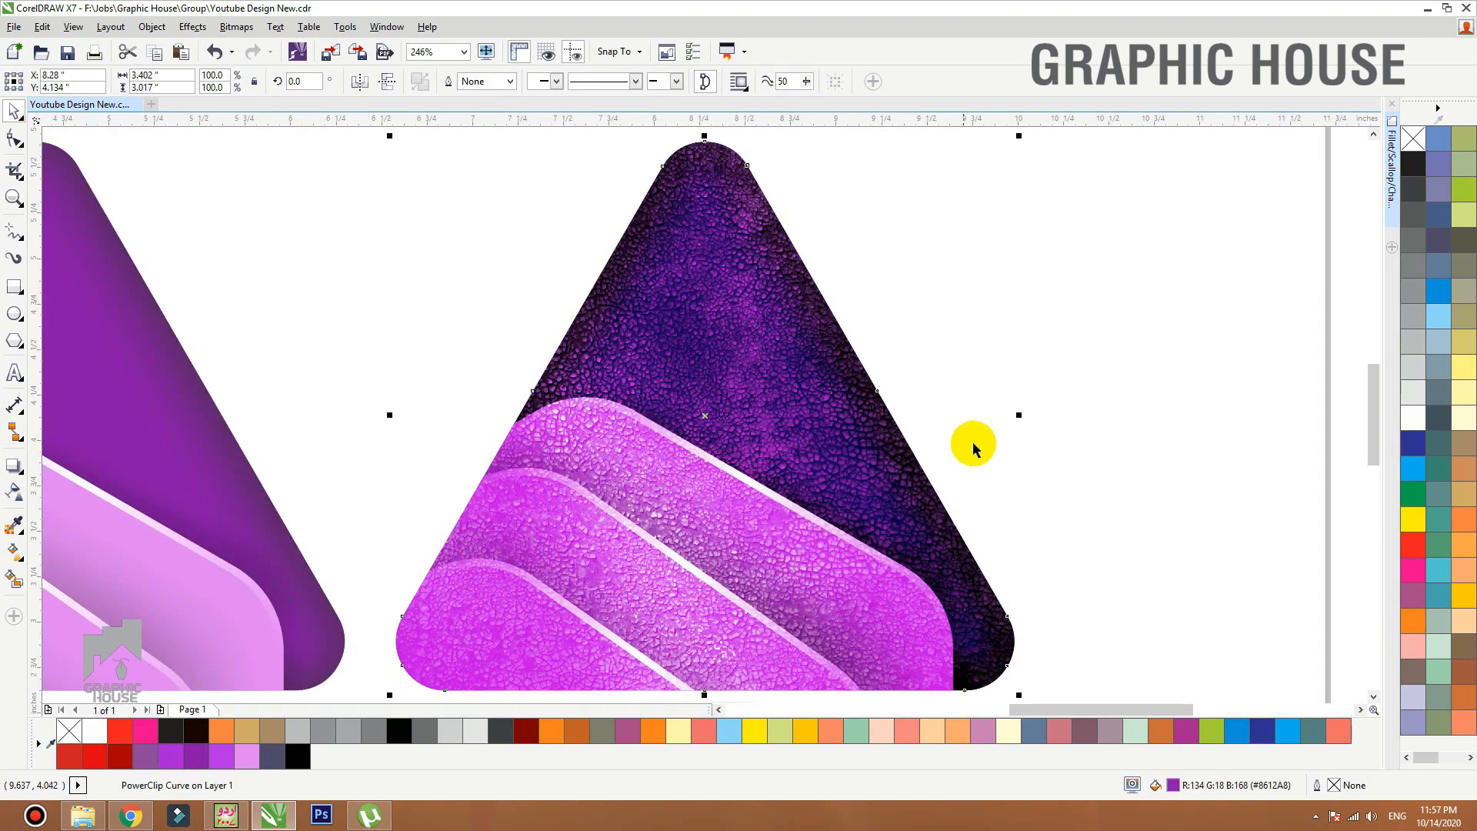
Compare the plain triangle with the crackle-textured triangle side by side.
left_click(1079, 346)
scroll(810, 346, "down", 1)
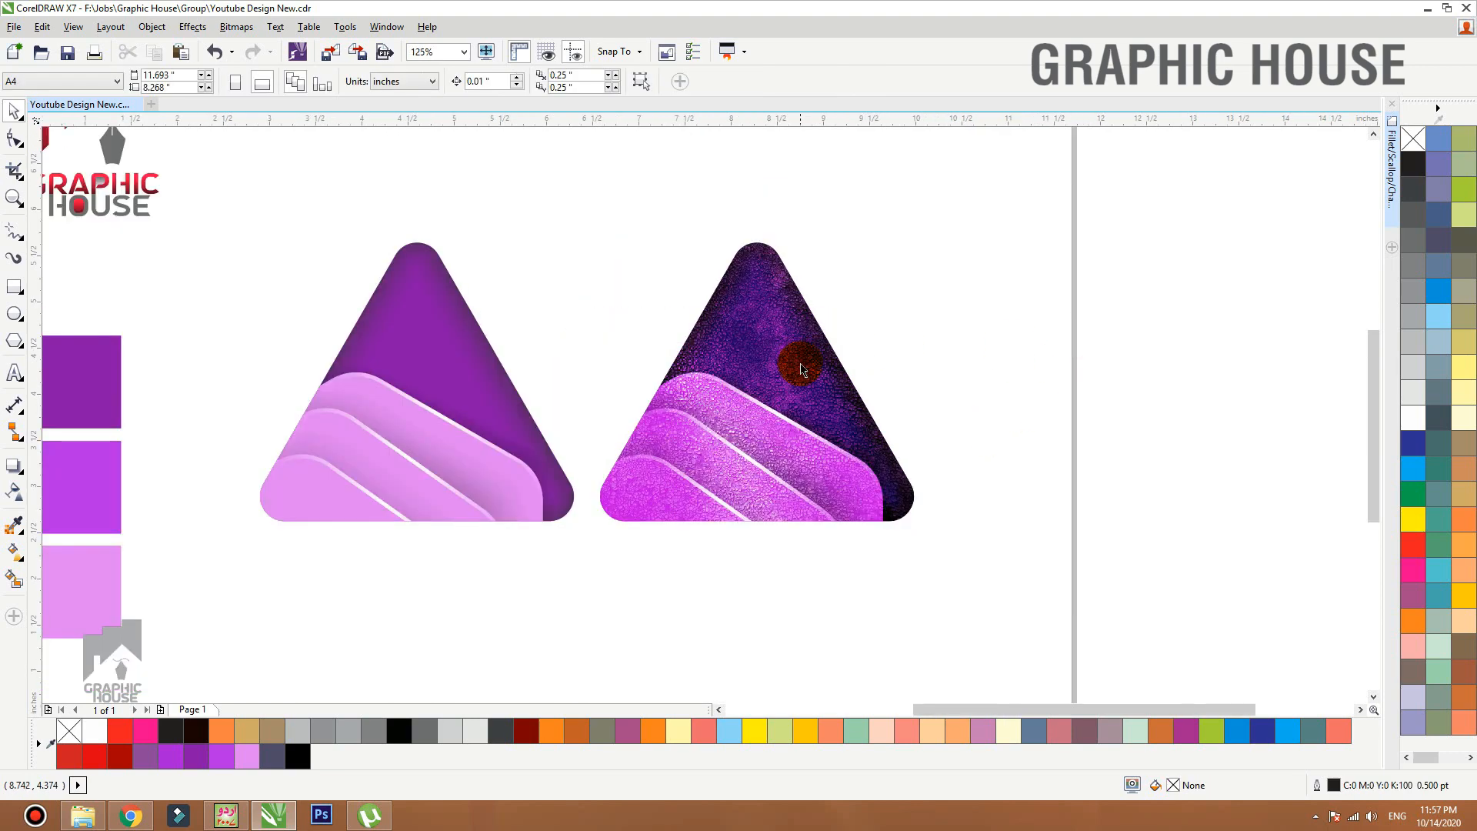
left_click(731, 350)
left_click(303, 360)
left_click(802, 359)
left_click(505, 356)
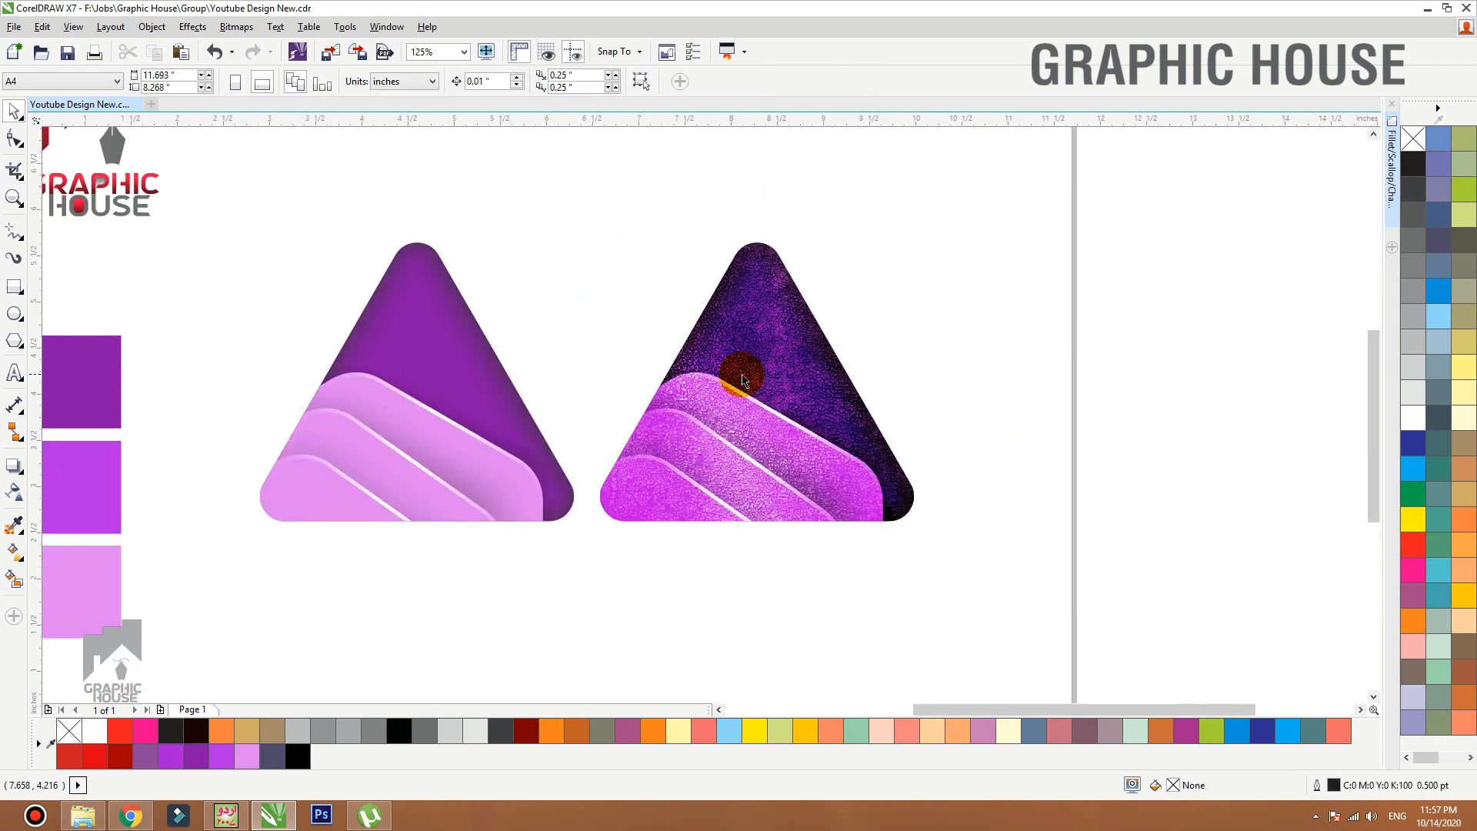
left_click(776, 354)
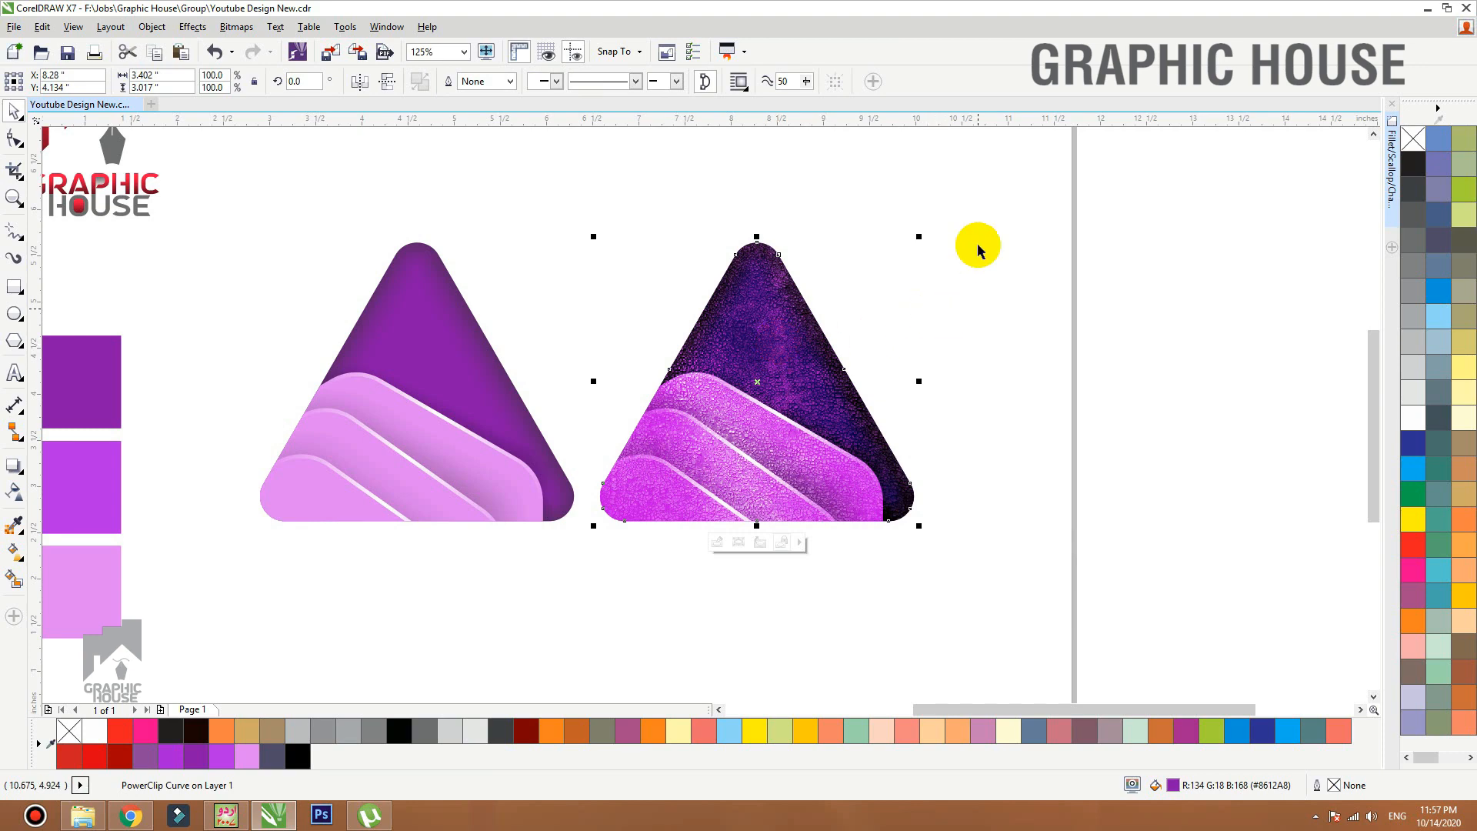
left_click_drag(1003, 184, 119, 676)
key("shift+F2")
left_click(106, 352)
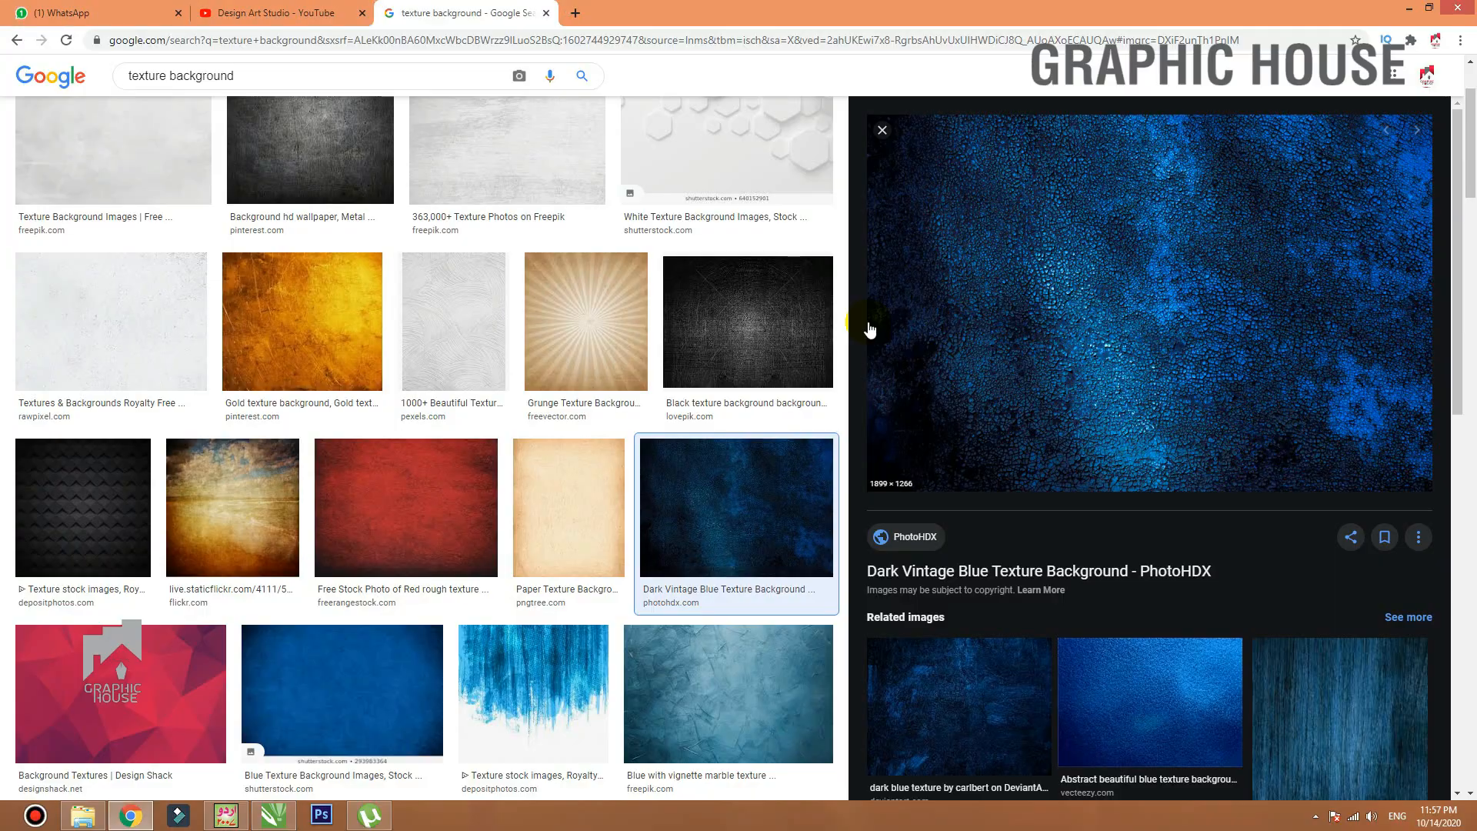
In Chrome, browse the "texture background" image results and copy the blue Storyblocks grunge texture image.
key("Escape")
scroll(883, 362, "down", 5)
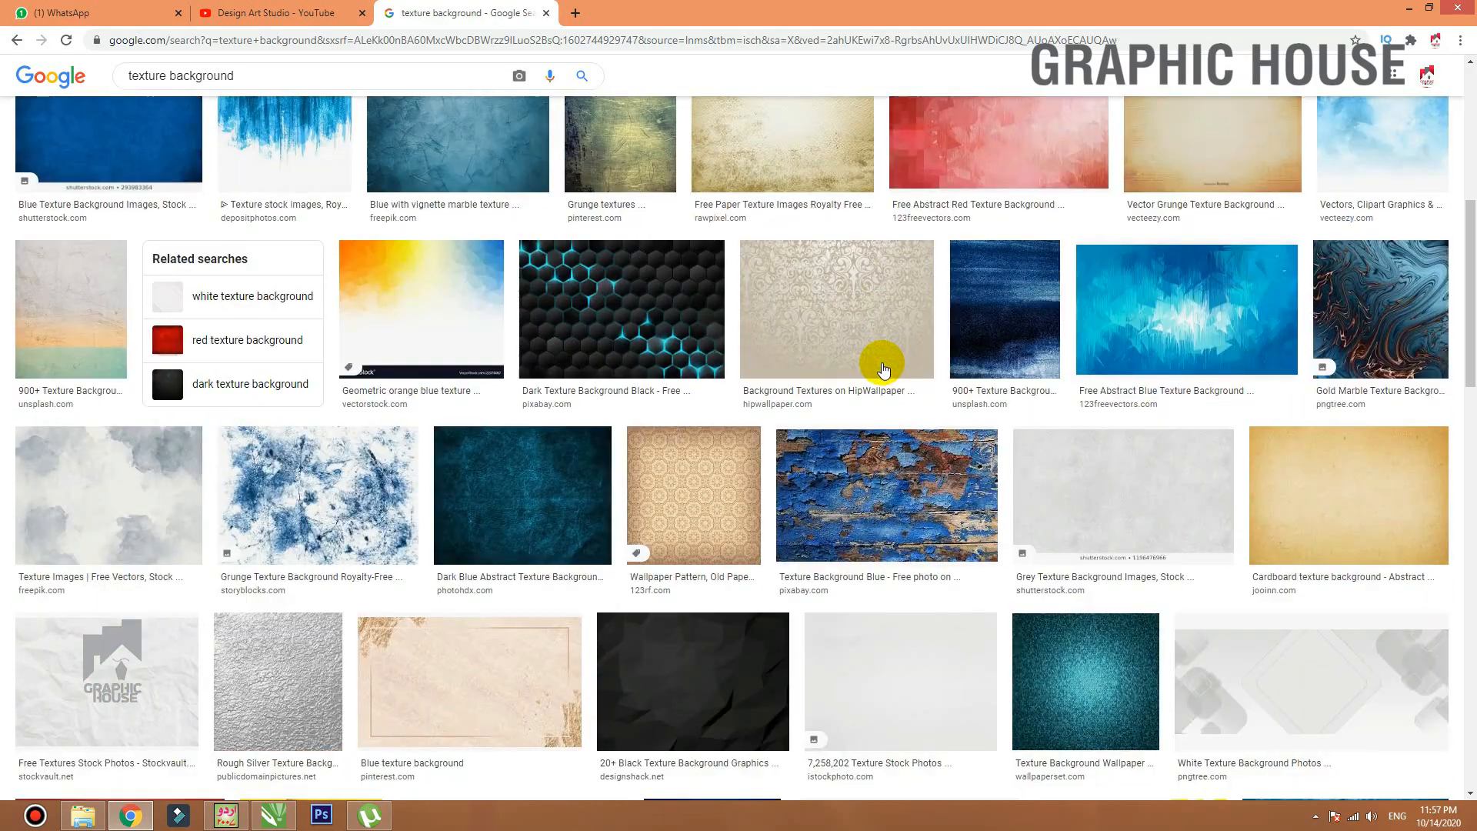
scroll(617, 315, "down", 3)
left_click(316, 270)
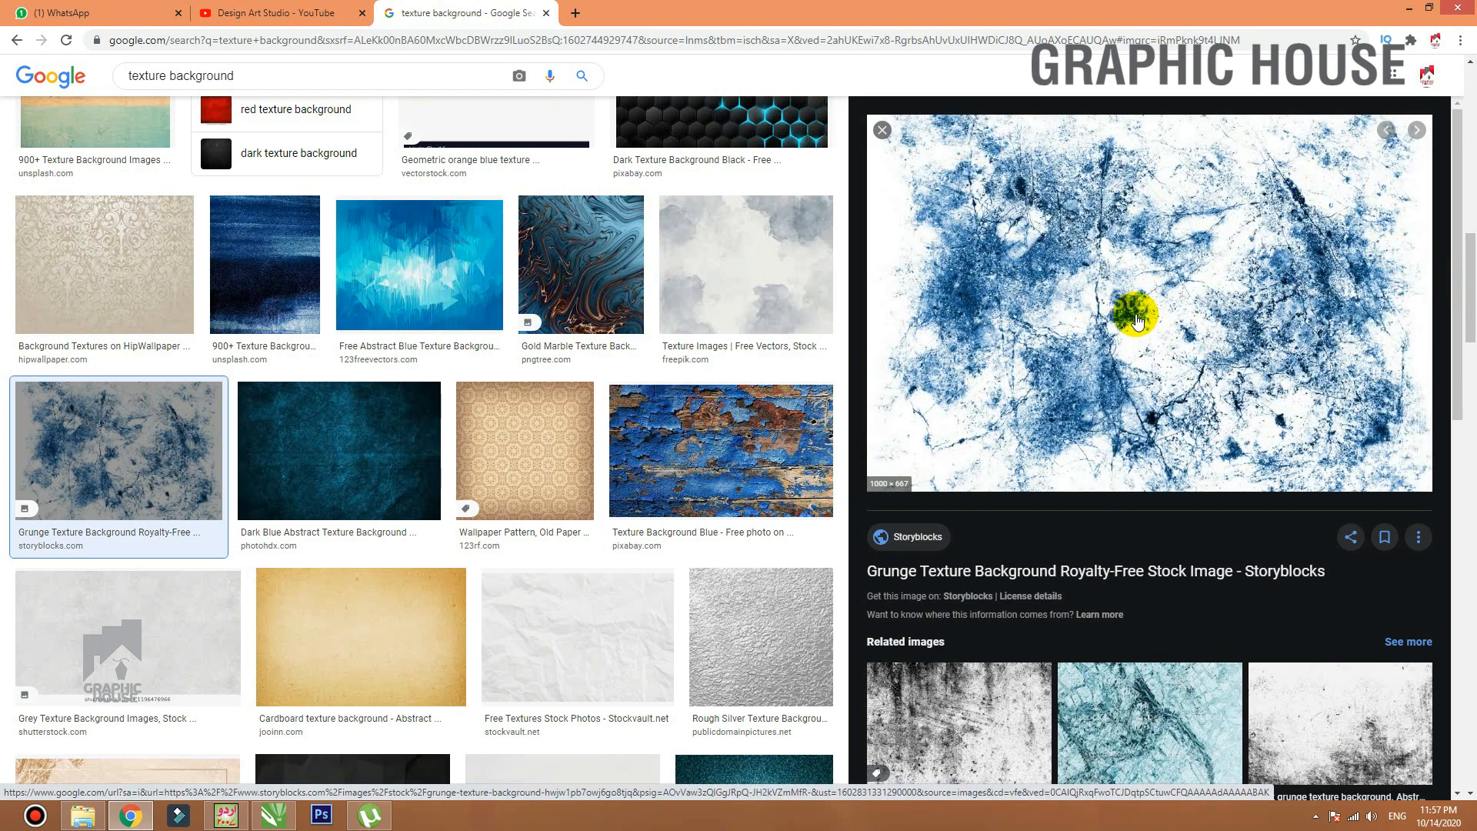
right_click(1117, 321)
left_click(1226, 470)
Switch to CorelDRAW, paste the grunge texture and convert the bitmap to Grayscale (8-bit).
key("alt+Tab")
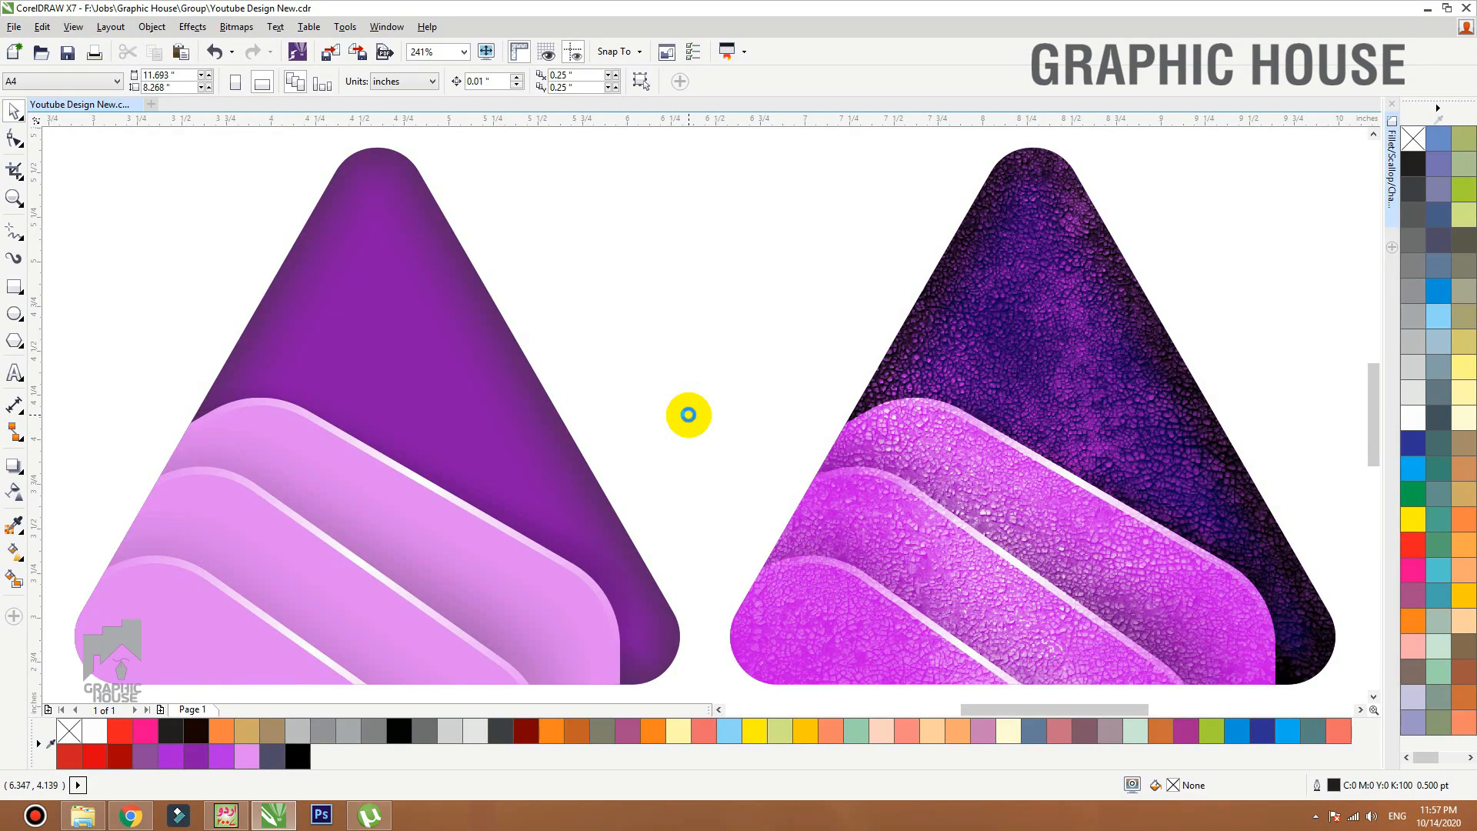
key("ctrl+v")
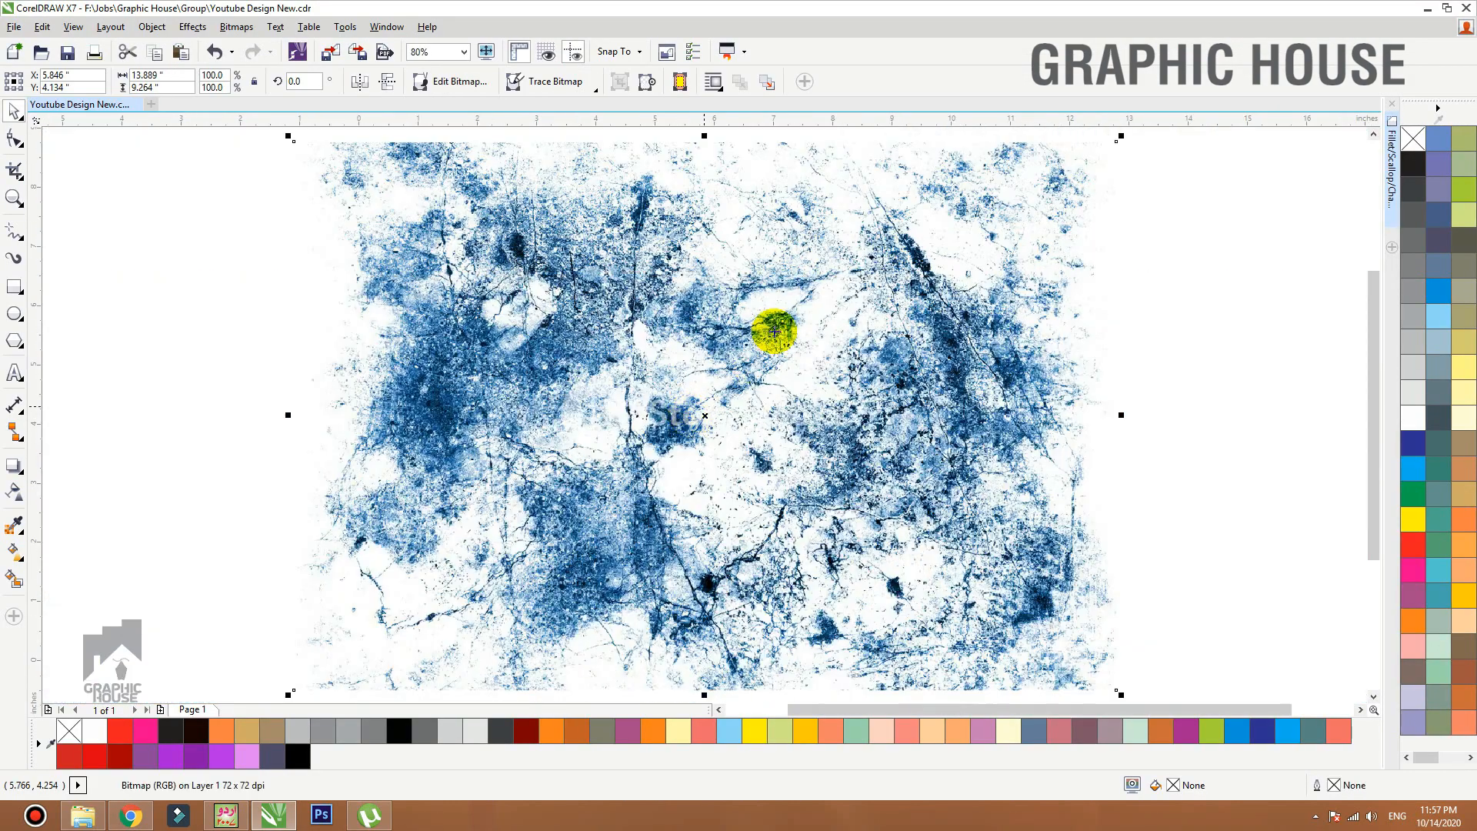
left_click(236, 27)
mouse_move(377, 222)
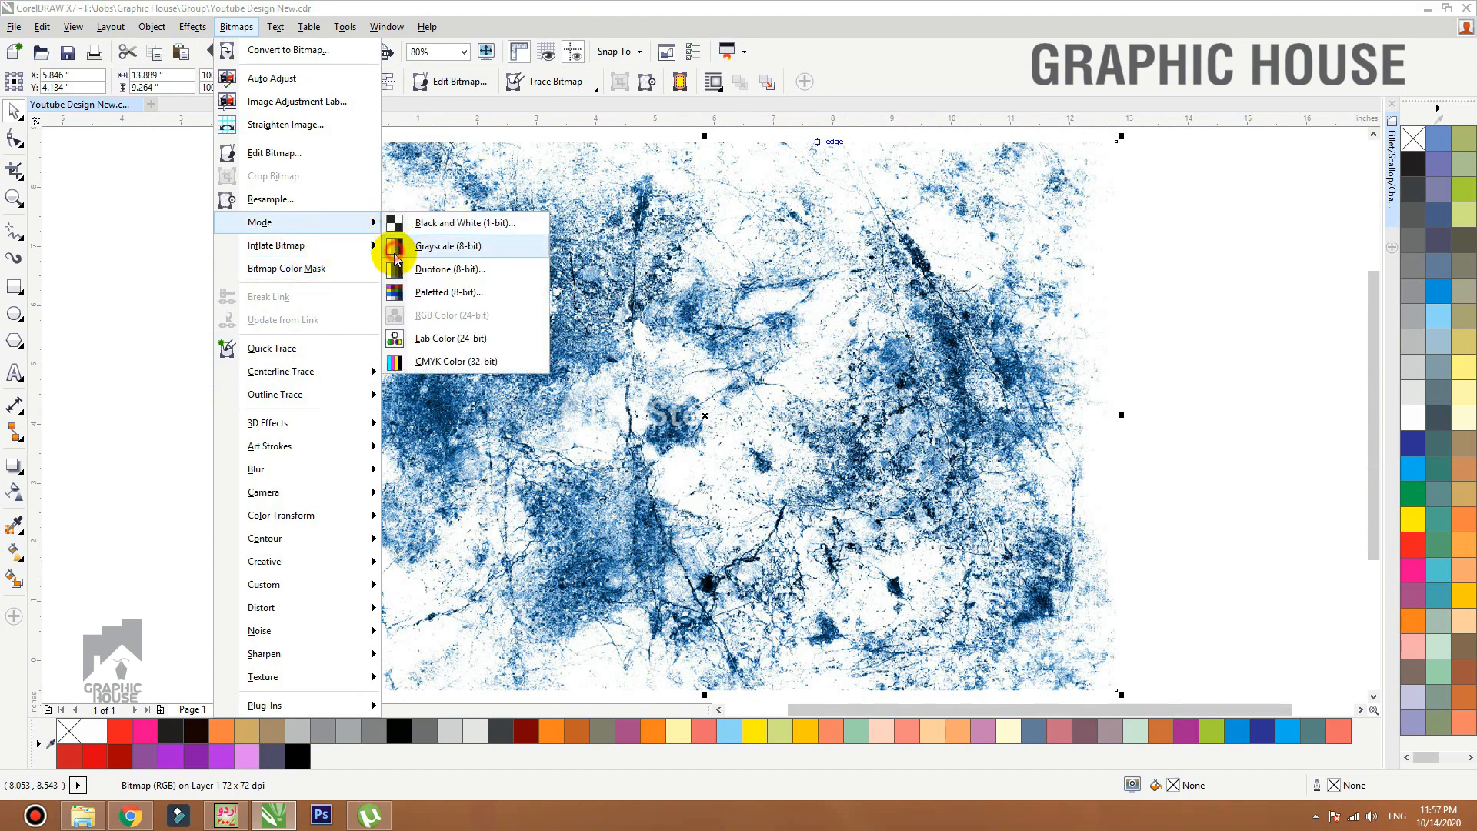
left_click(421, 245)
Scale the grunge texture to about 5.7 by 3.8 inches and move it to cover the plain purple triangle.
left_click_drag(1119, 137, 809, 346)
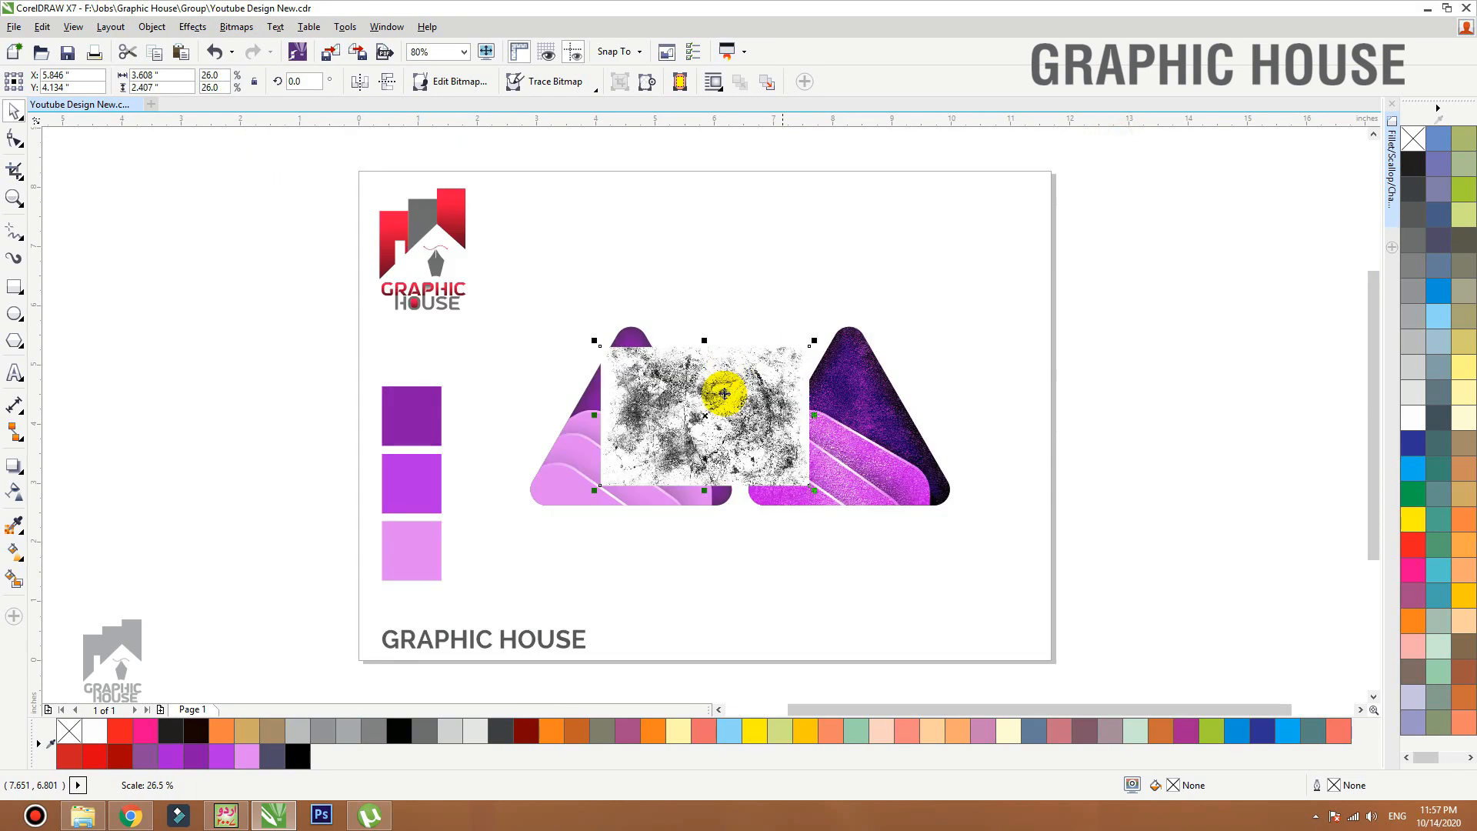
left_click_drag(712, 401, 673, 431)
key("F2")
left_click_drag(877, 298, 371, 558)
left_click_drag(742, 378, 691, 368)
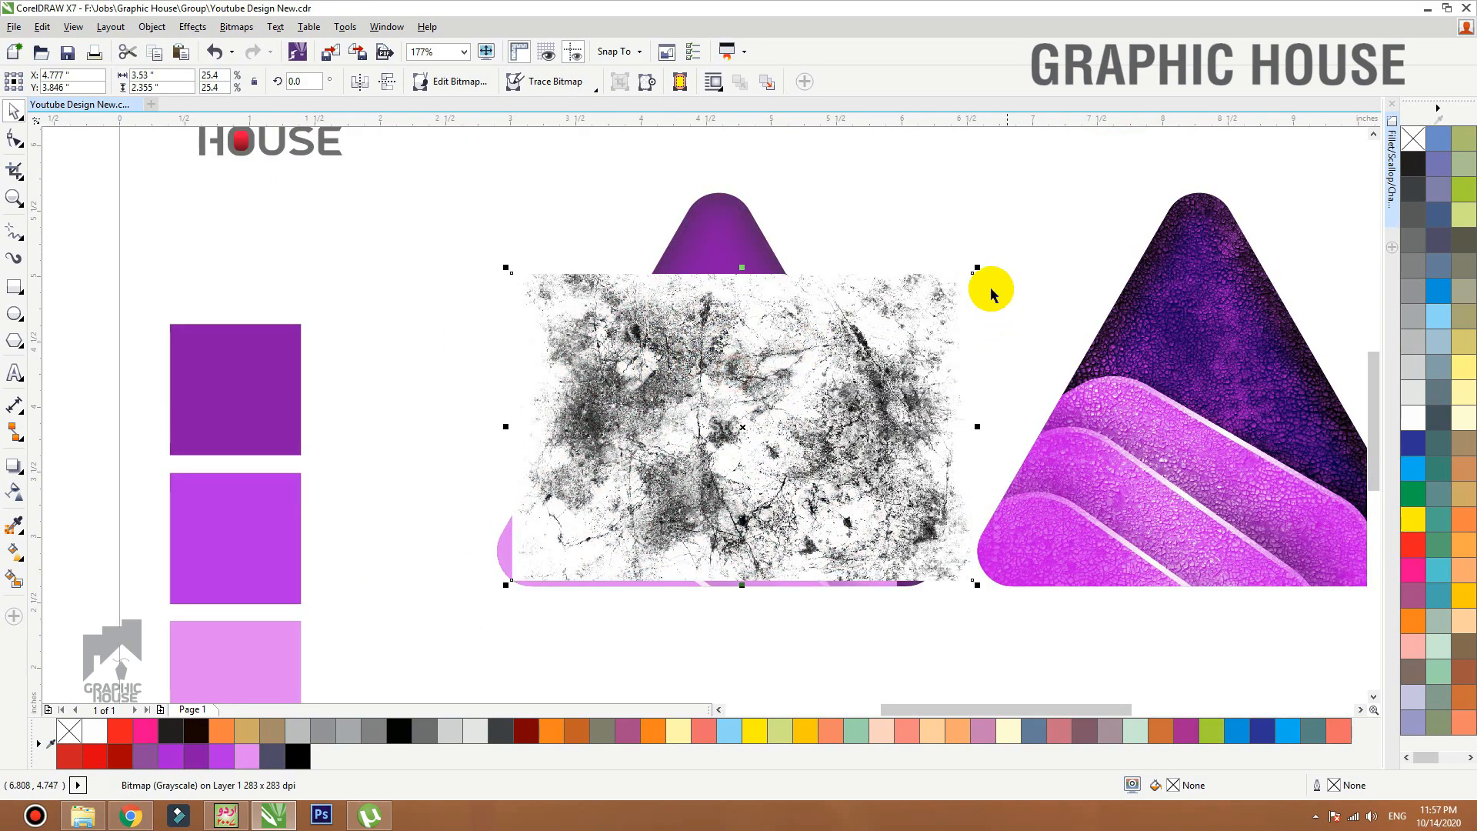
left_click_drag(977, 265, 1142, 150)
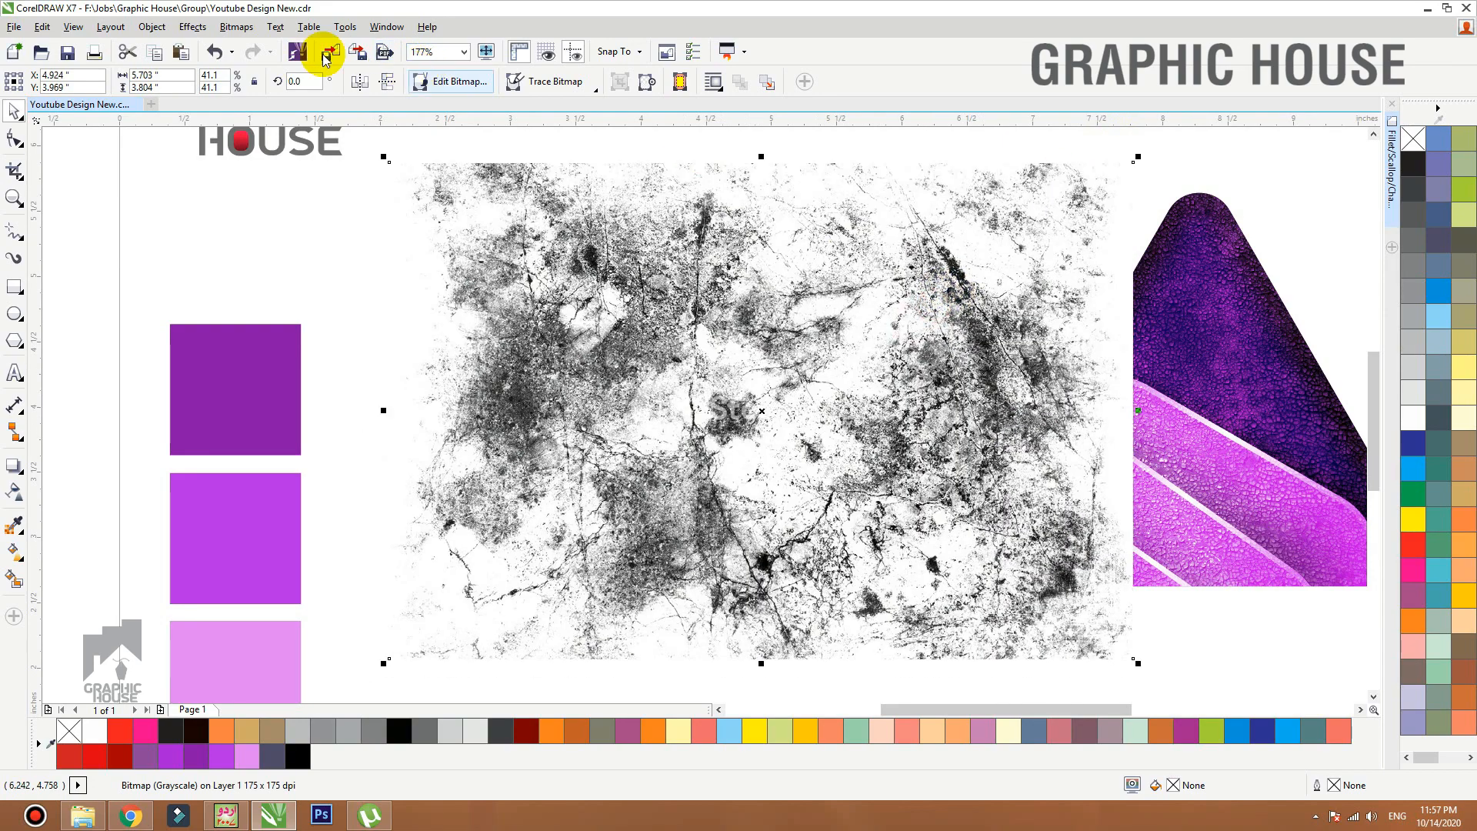
Use the Transparency tool to give the grunge texture the Overlay merge mode.
left_click(14, 492)
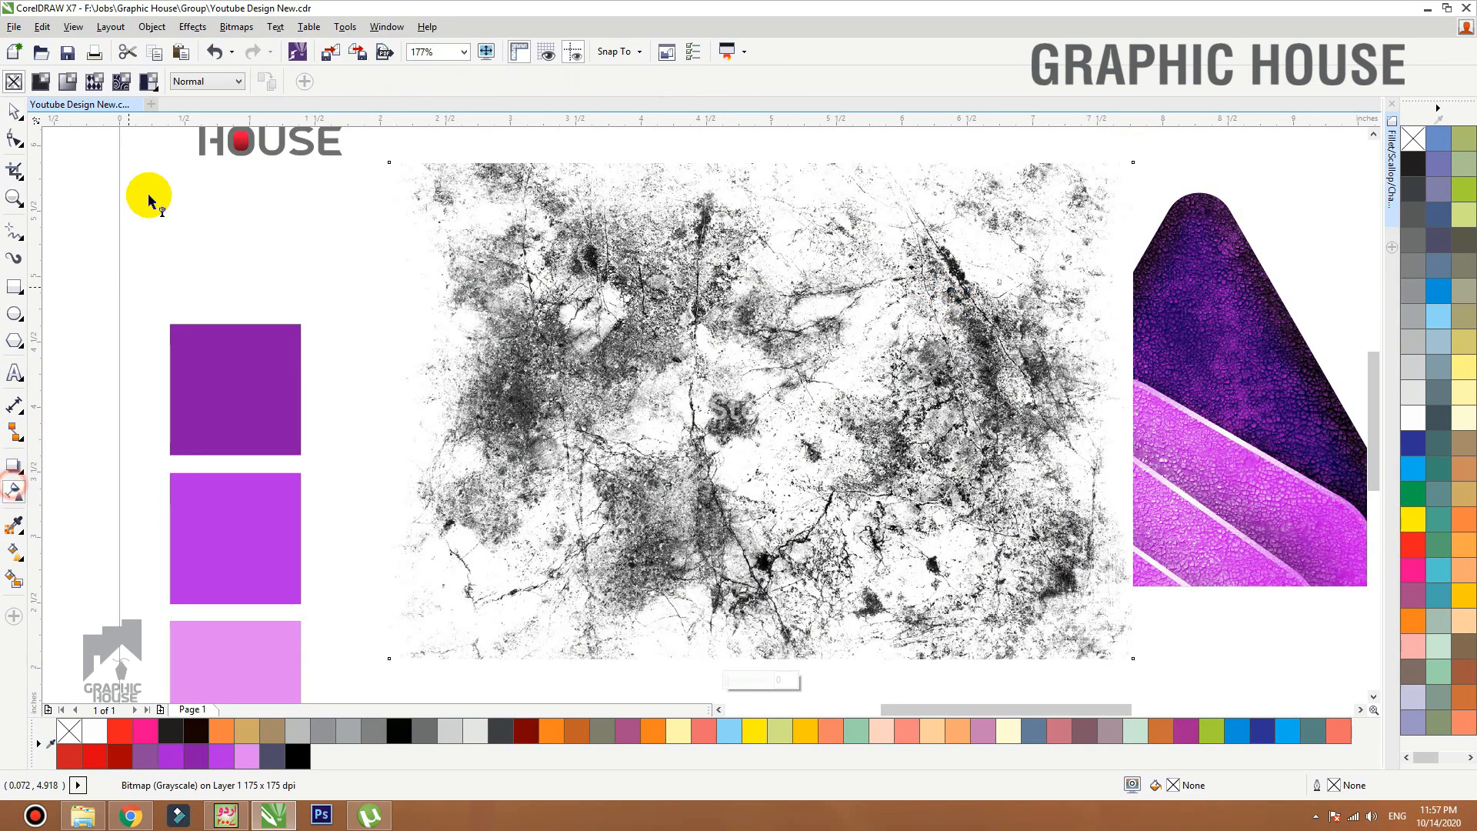
left_click(196, 82)
left_click(194, 377)
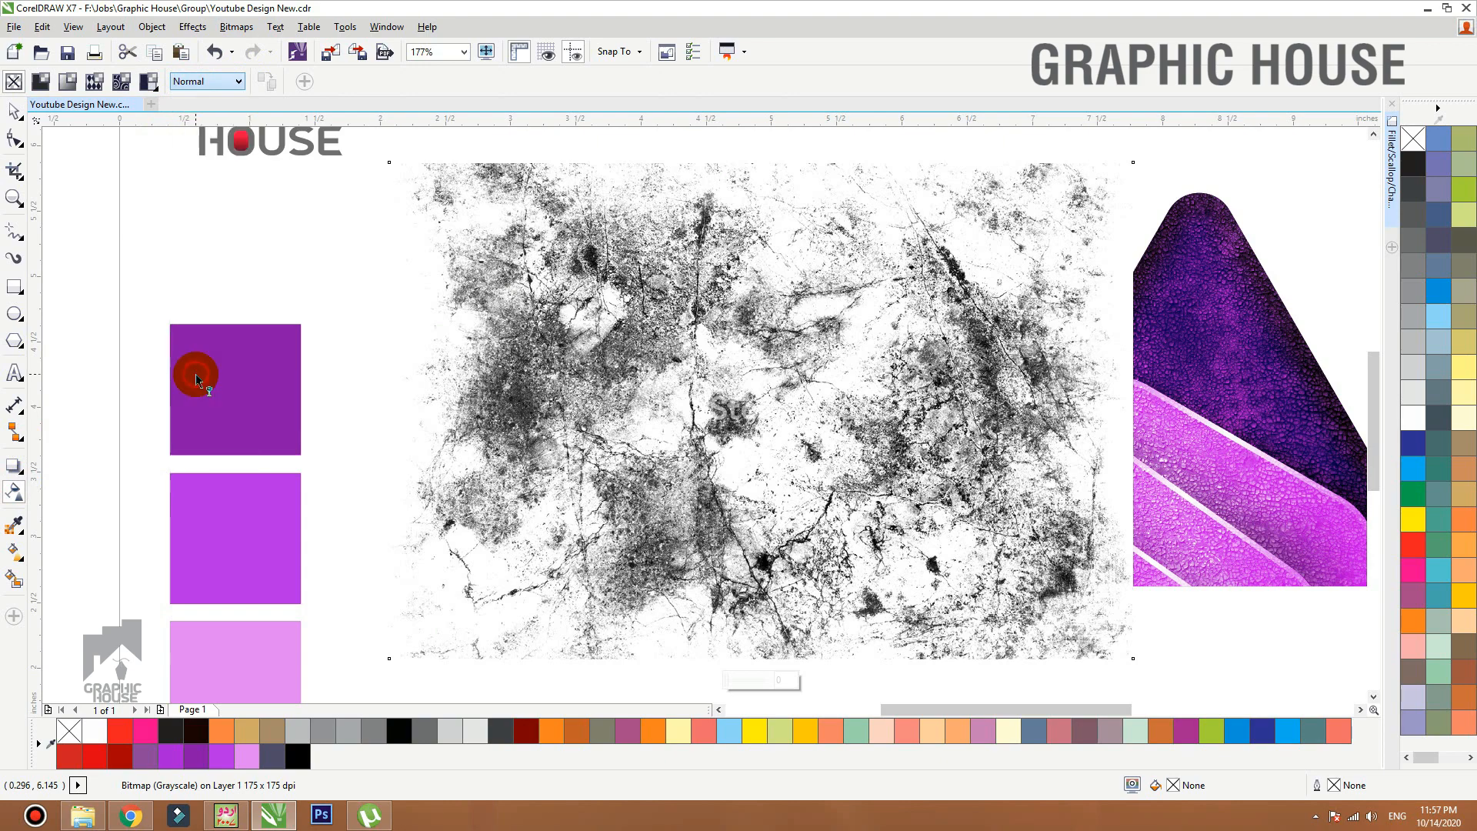
Reposition the grunge texture over the plain purple triangle and PowerClip it inside that triangle.
left_click(16, 110)
left_click_drag(745, 247, 810, 294)
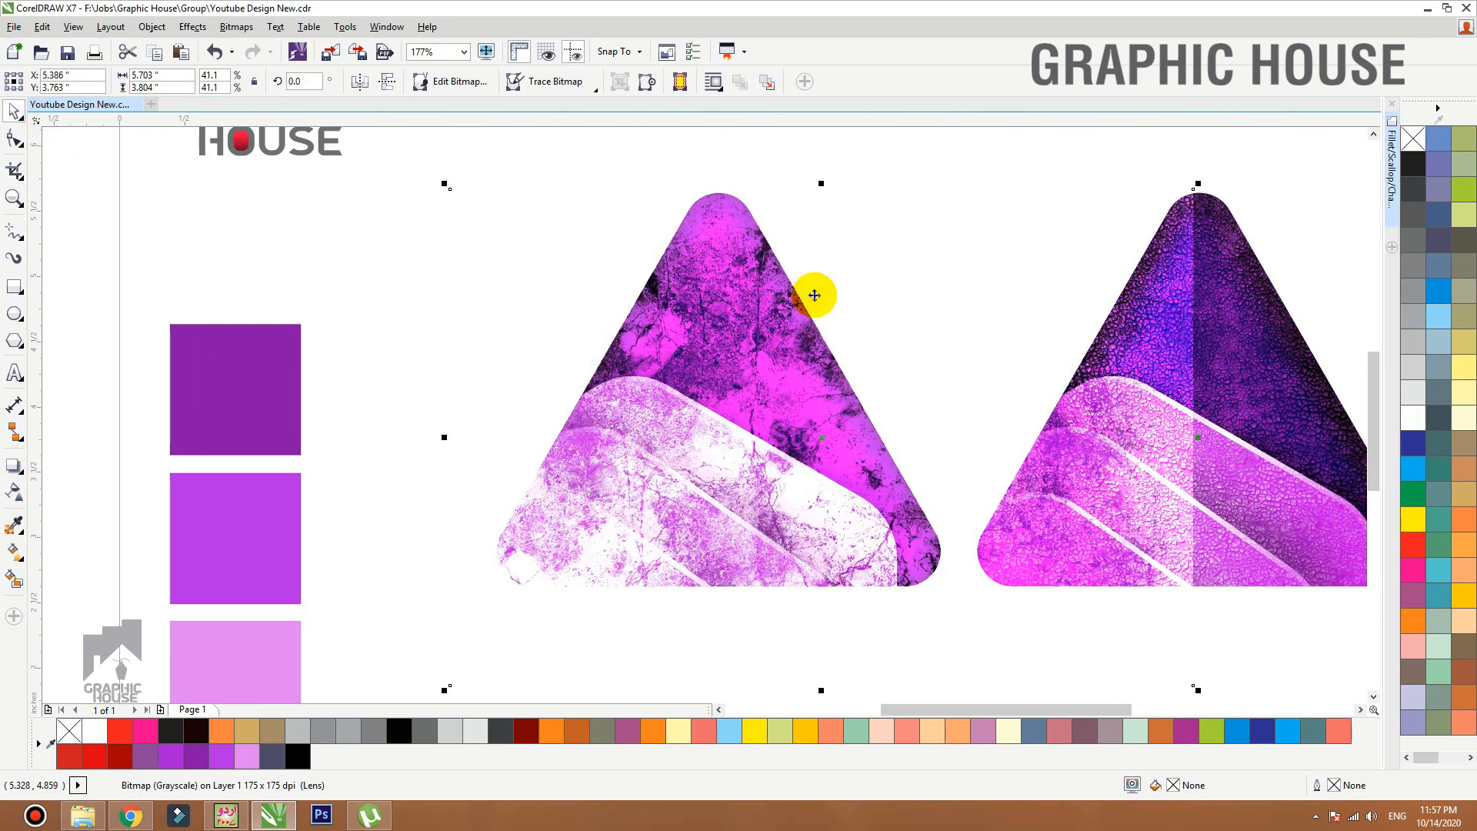
left_click(890, 234)
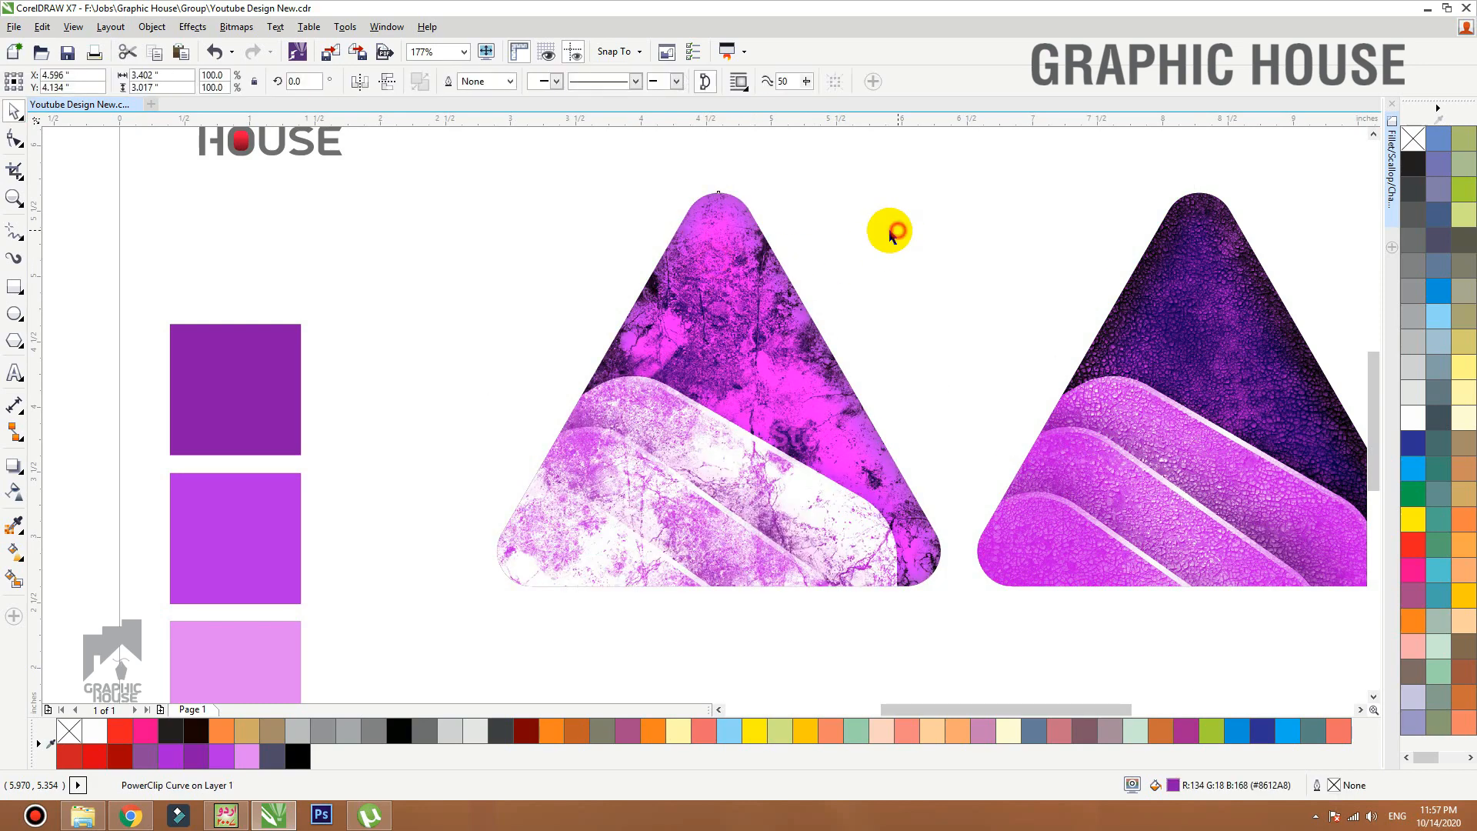
scroll(658, 301, "down", 2)
Duplicate the grunge-textured triangle above the existing pair and send the copy's texture behind its hexagon layers.
left_click(746, 373)
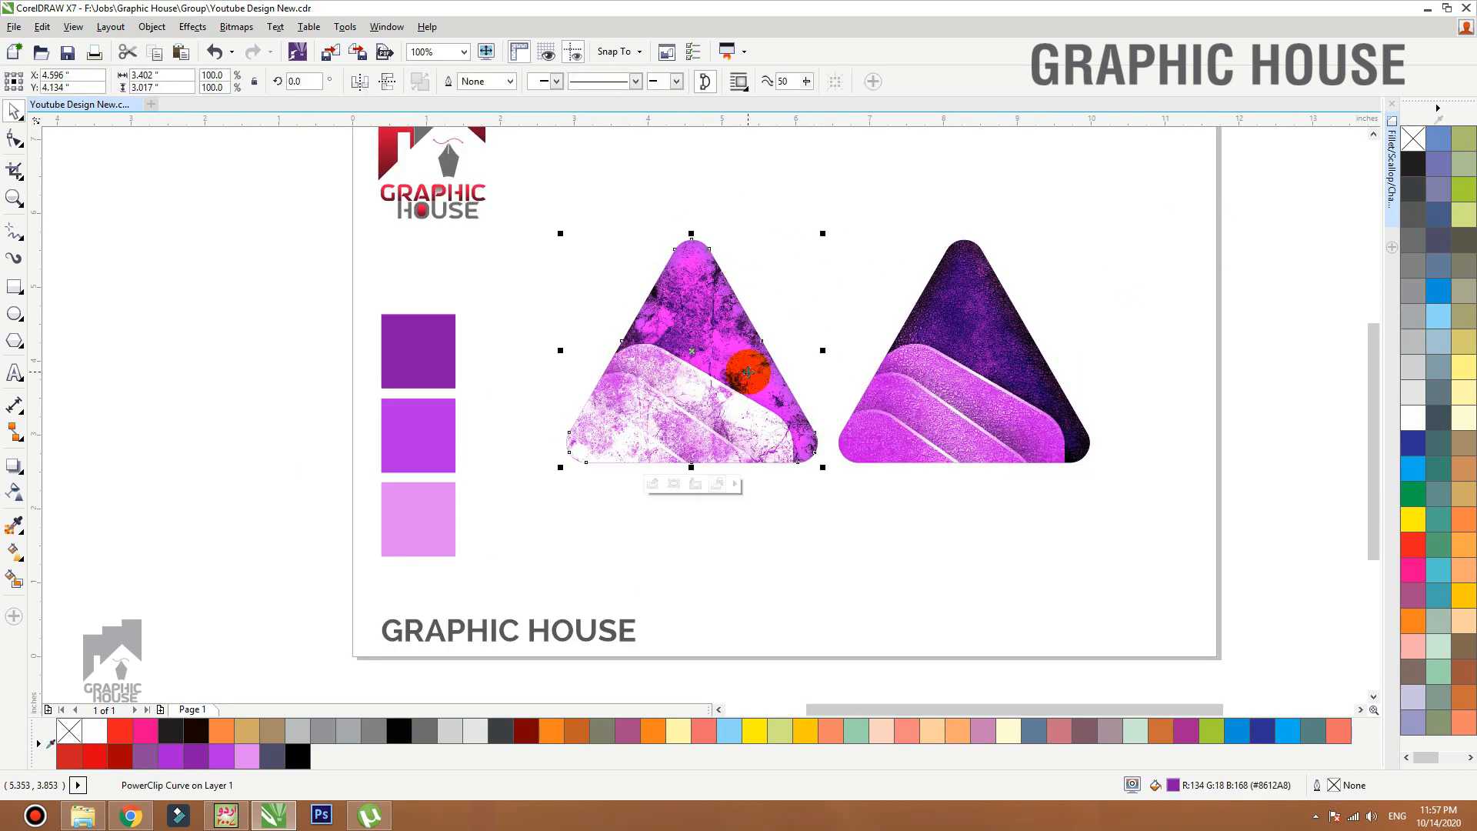
left_click_drag(733, 380, 828, 194)
double_click(828, 194)
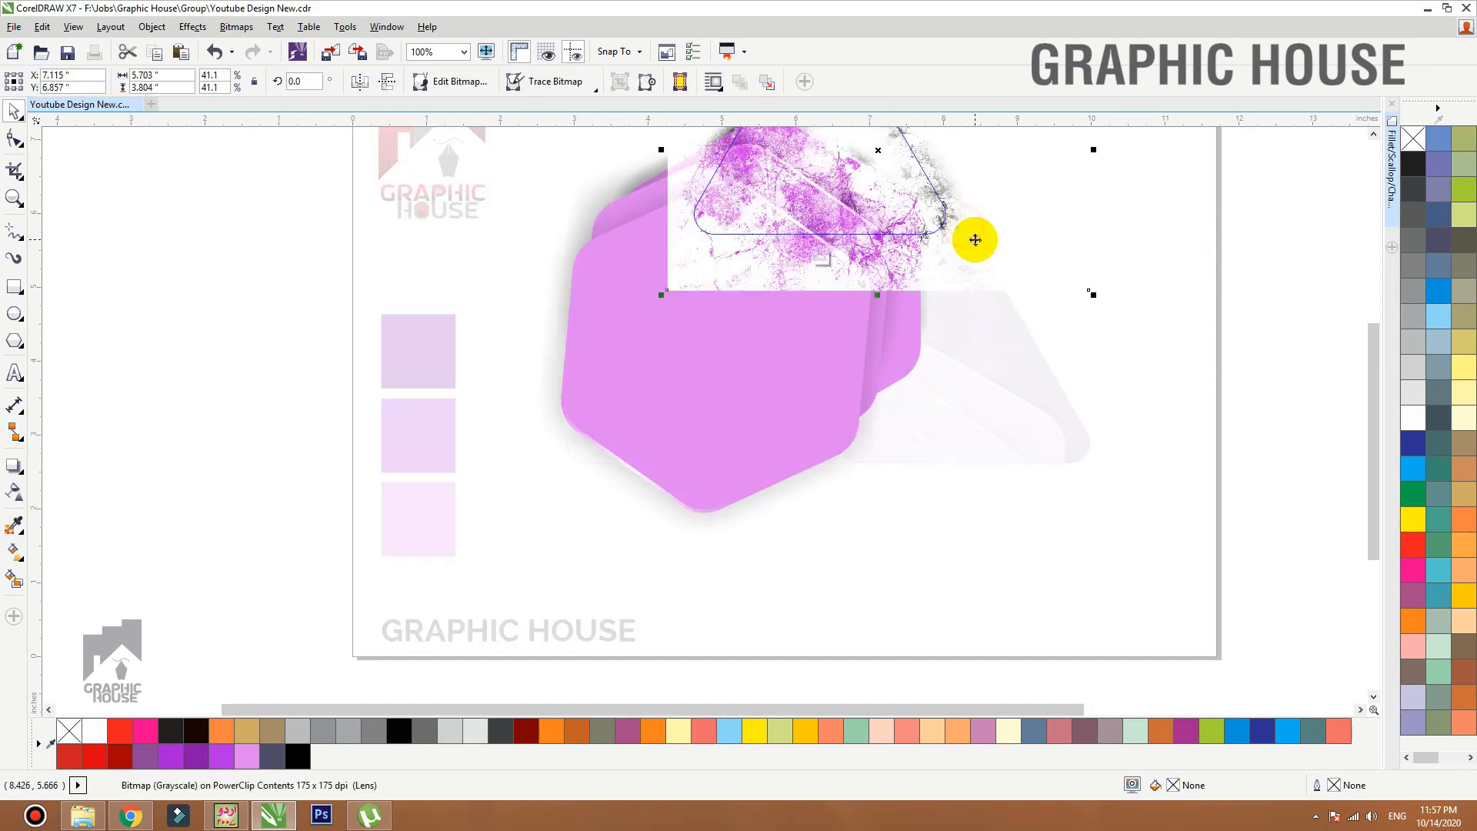
left_click(1206, 270, "ctrl")
key("shift+F2")
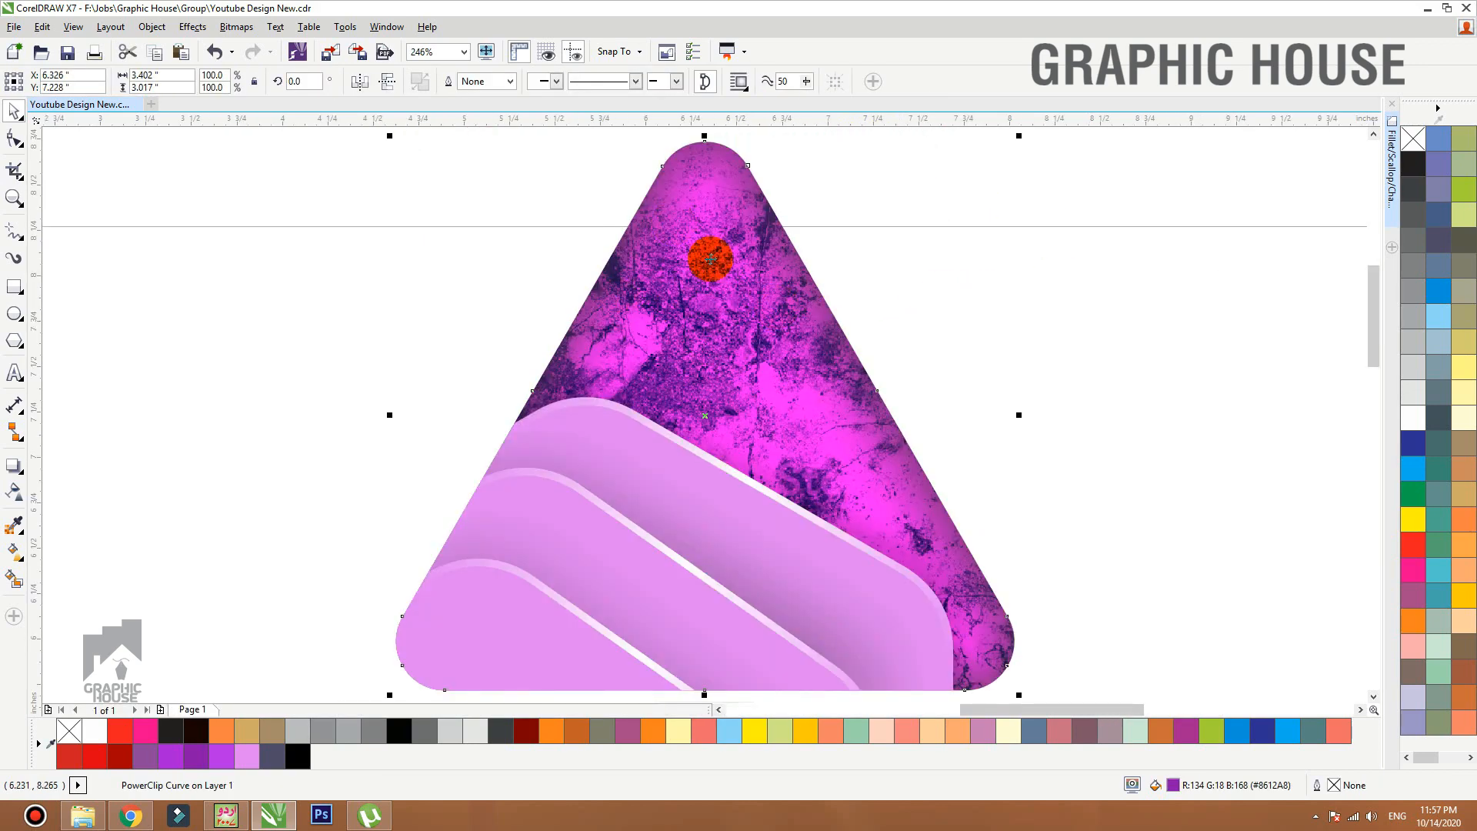
Duplicate the upper grunge triangle beside itself and delete the texture from the copy's PowerClip contents.
left_click_drag(625, 290, 946, 320)
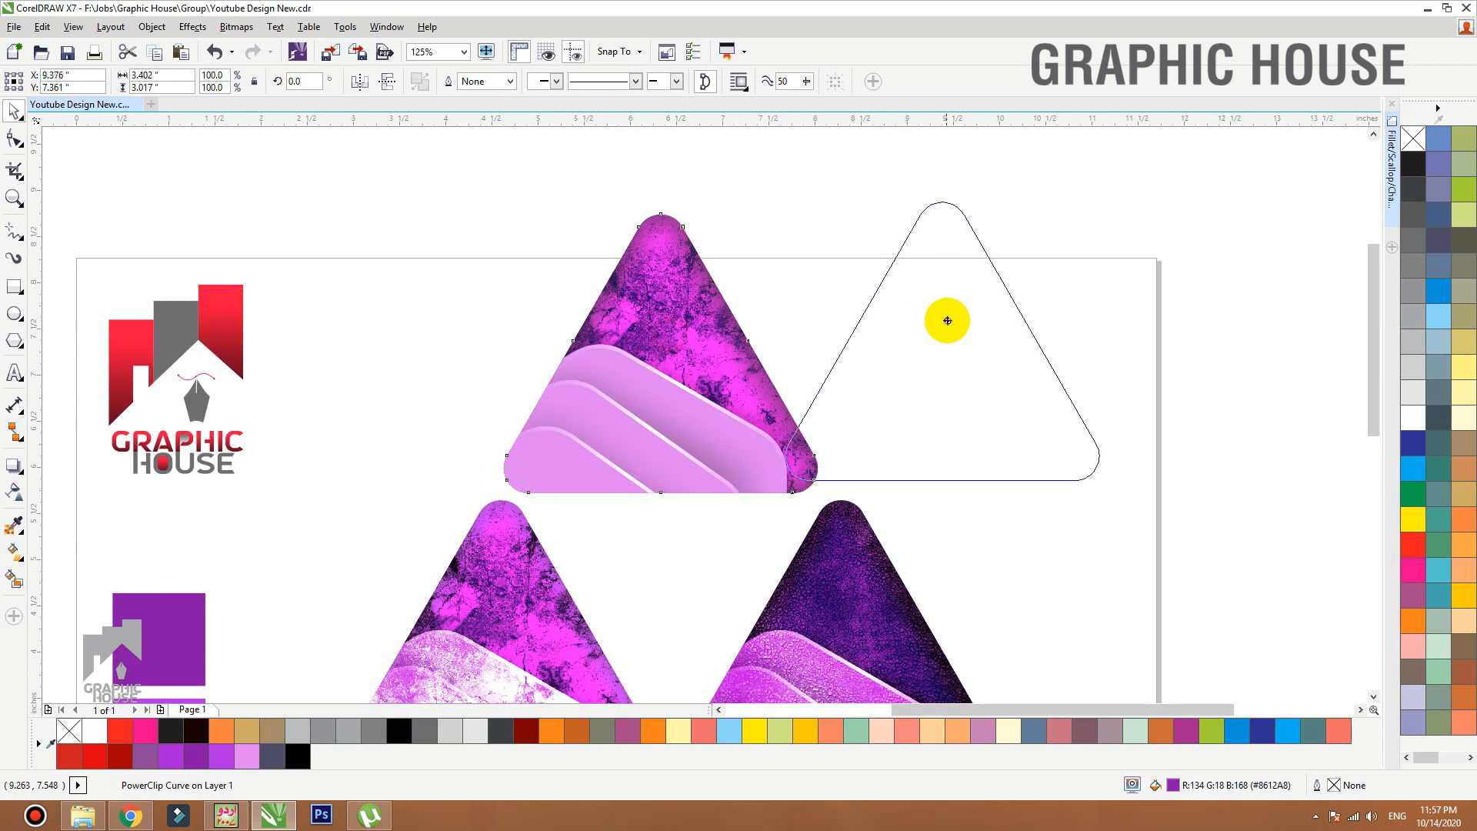
double_click(977, 307)
left_click(1204, 311)
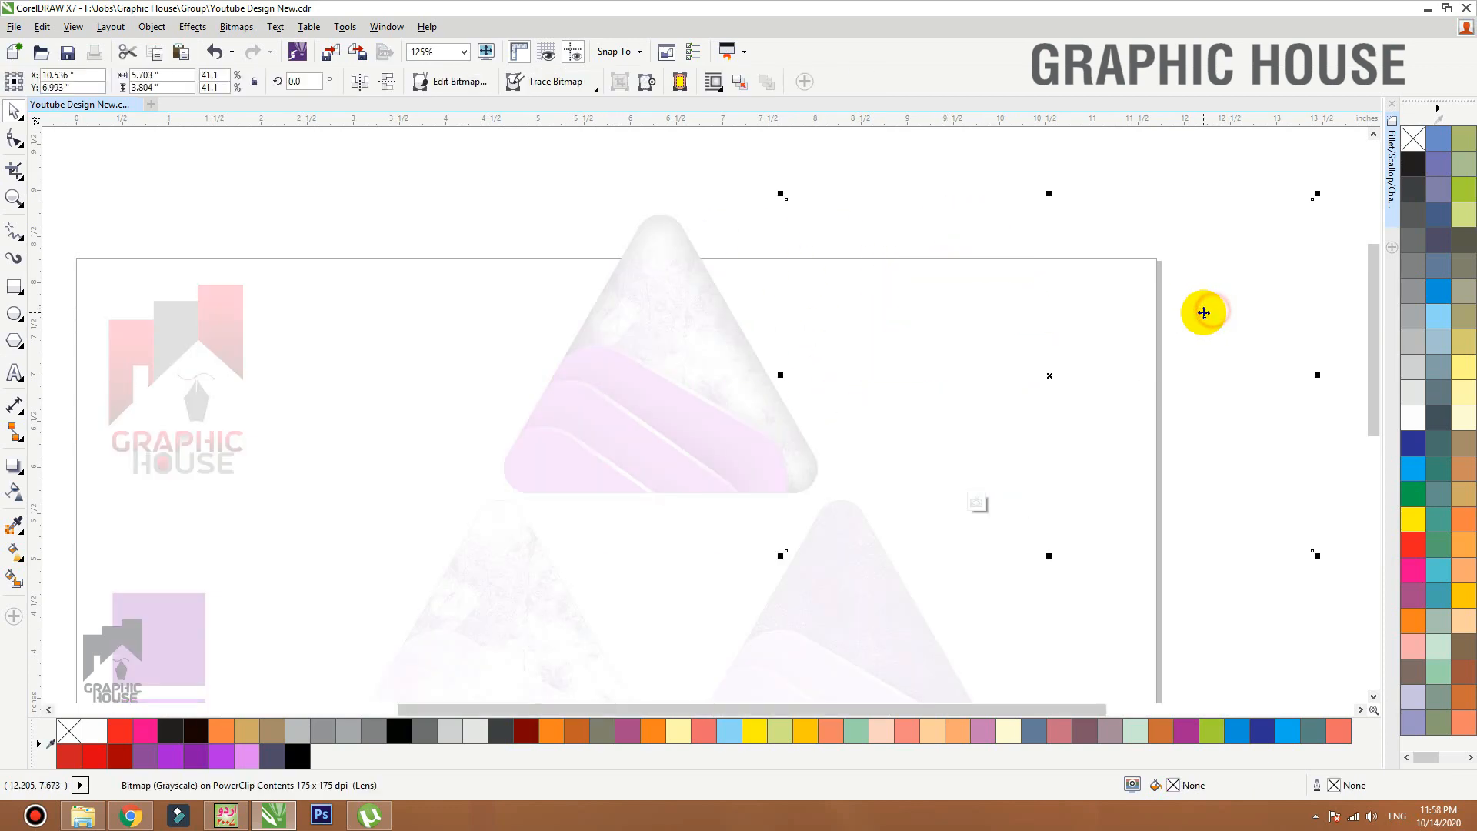
key("Delete")
left_click(1229, 202, "ctrl")
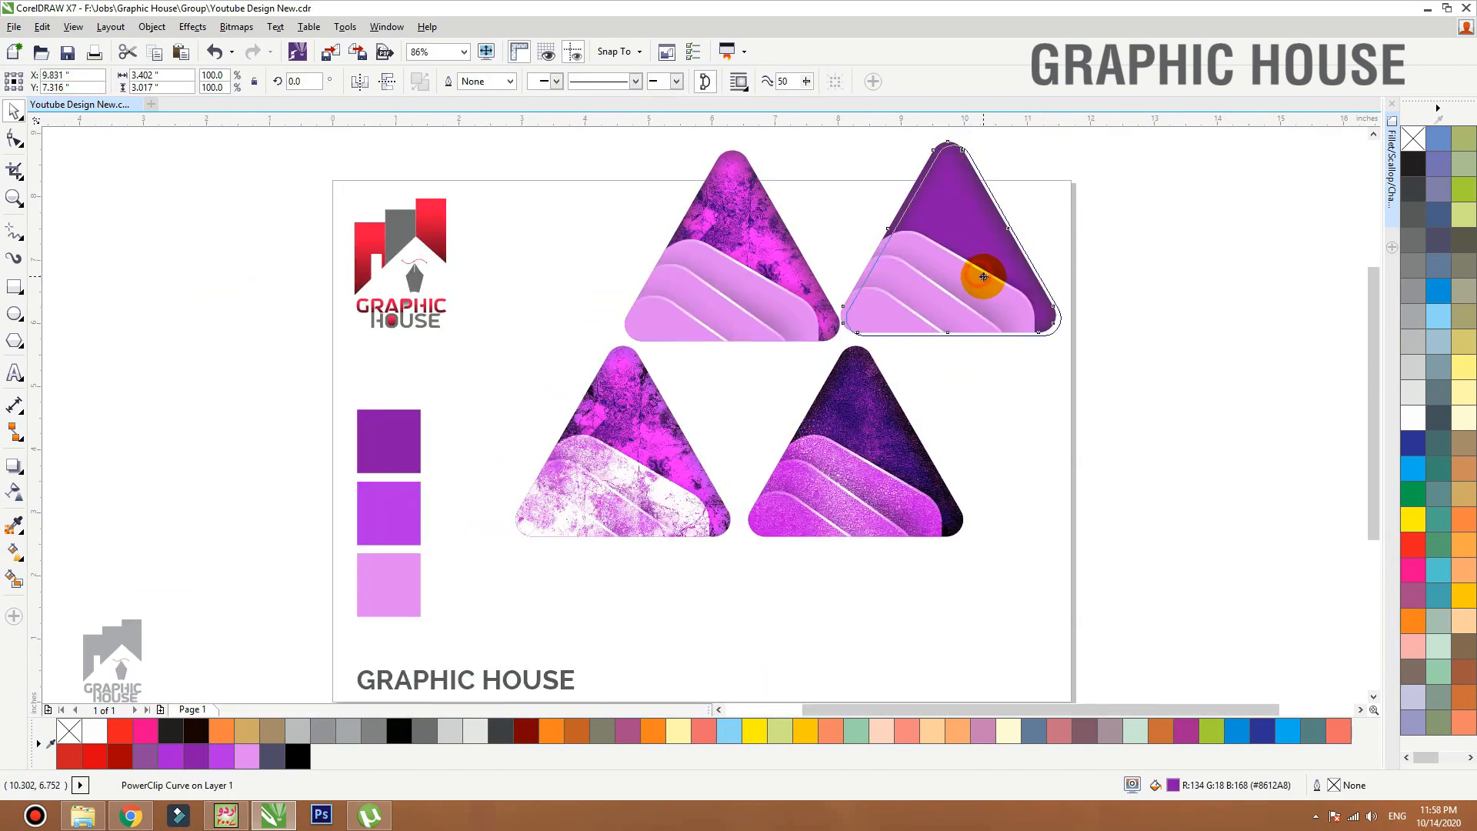
left_click(1027, 455)
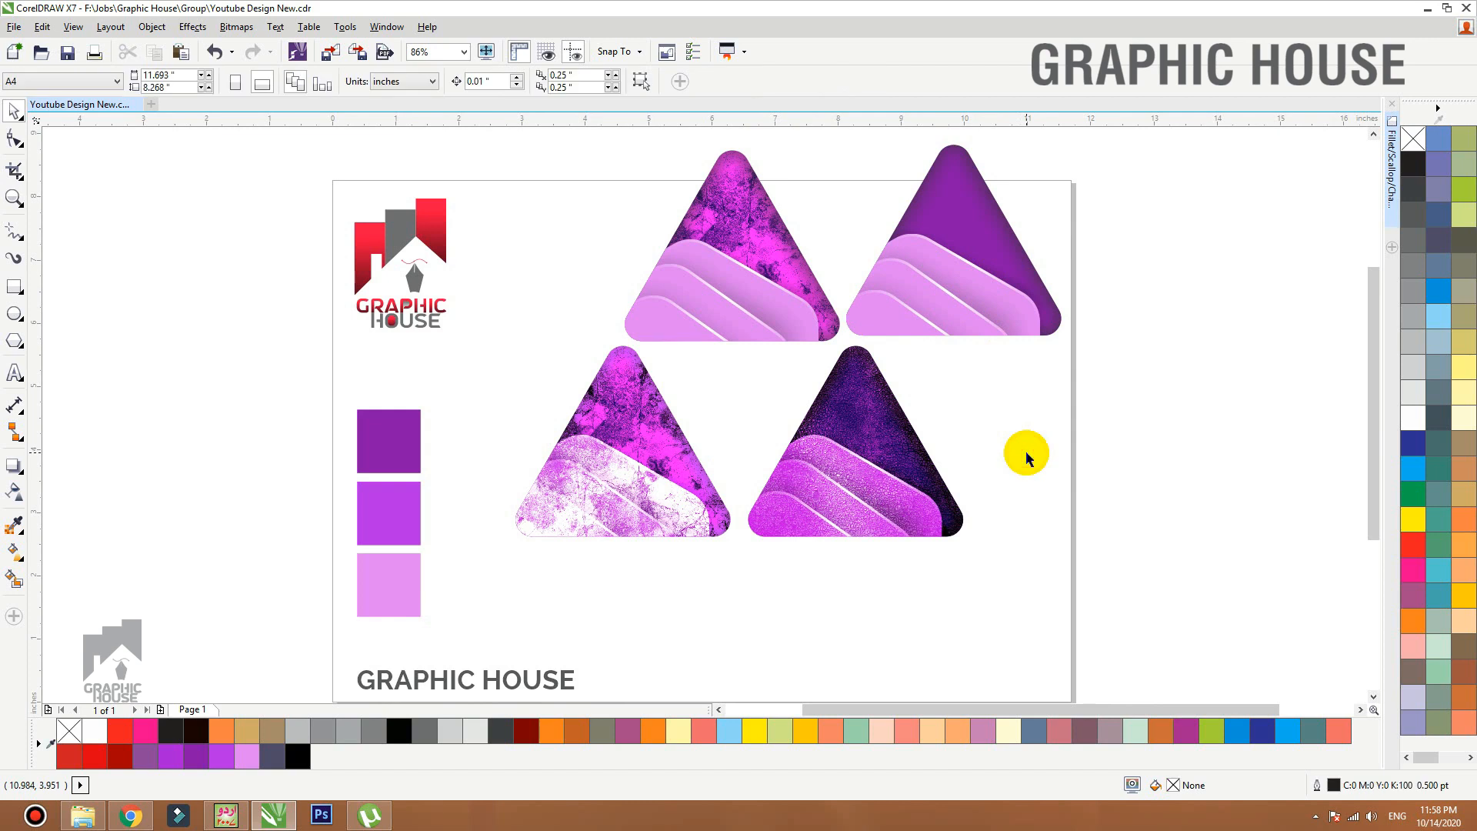